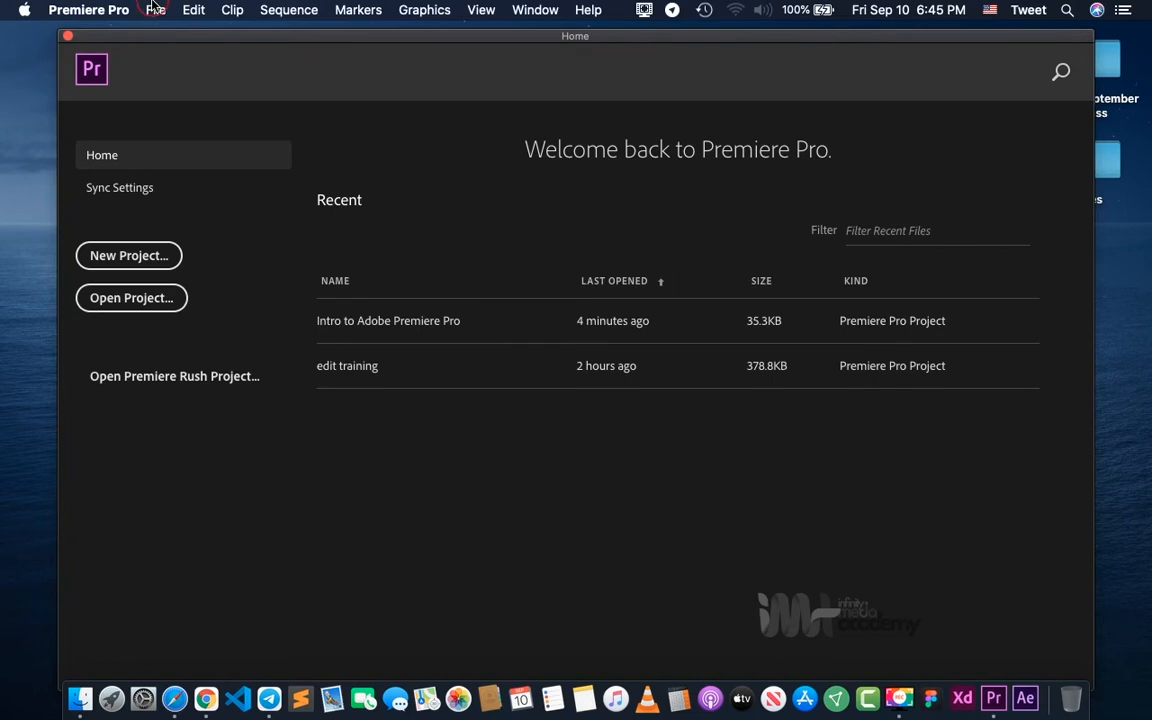
- Open the existing project Intro to Adobe Premiere Pro.prproj from the Adobe Premiere Pro folder
{"action": "left_click", "coordinate": [155, 9]}
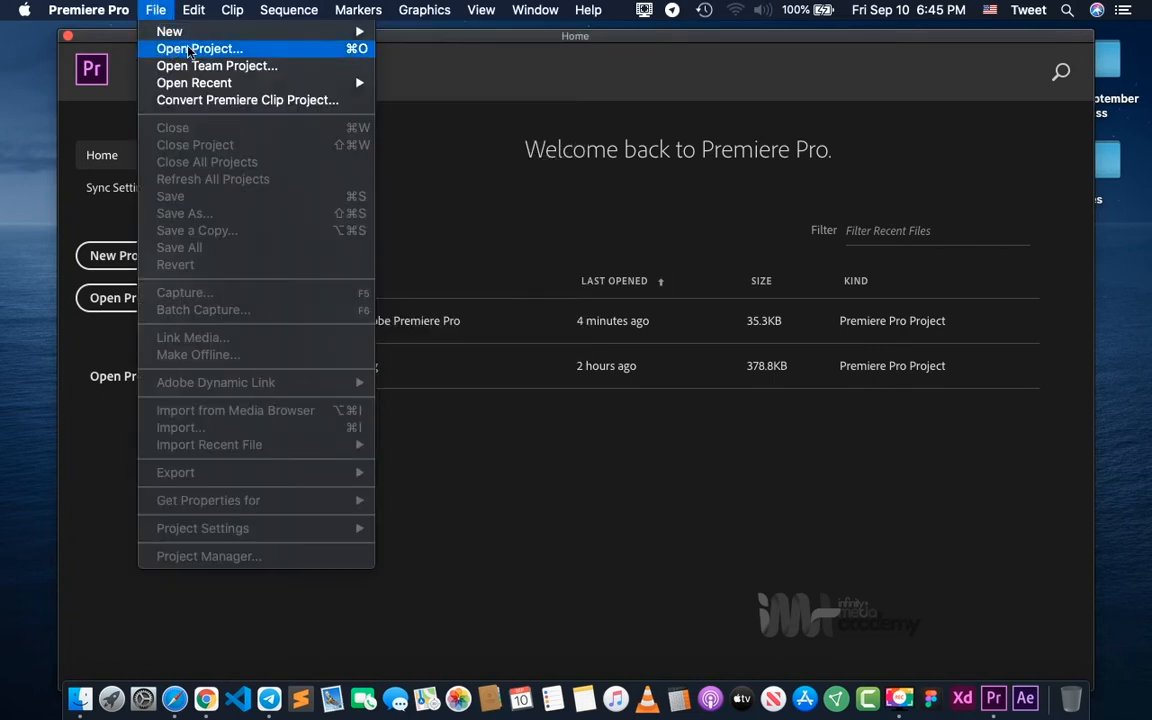
{"action": "left_click", "coordinate": [102, 473]}
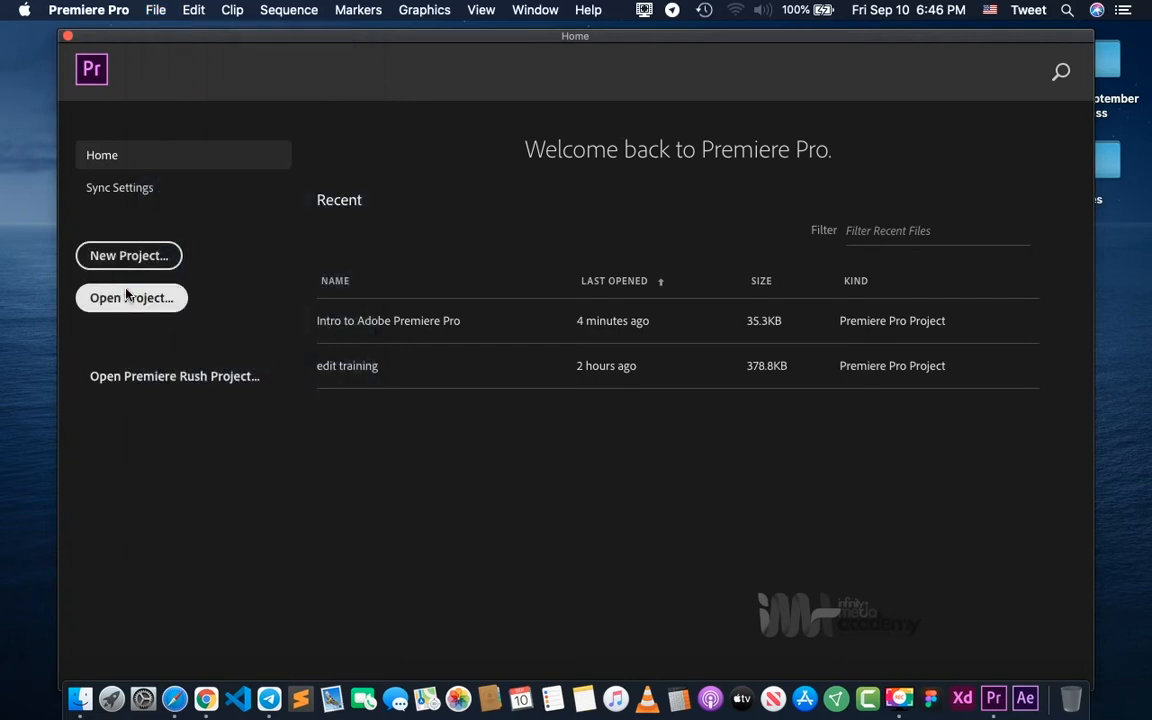
{"action": "left_click", "coordinate": [130, 297]}
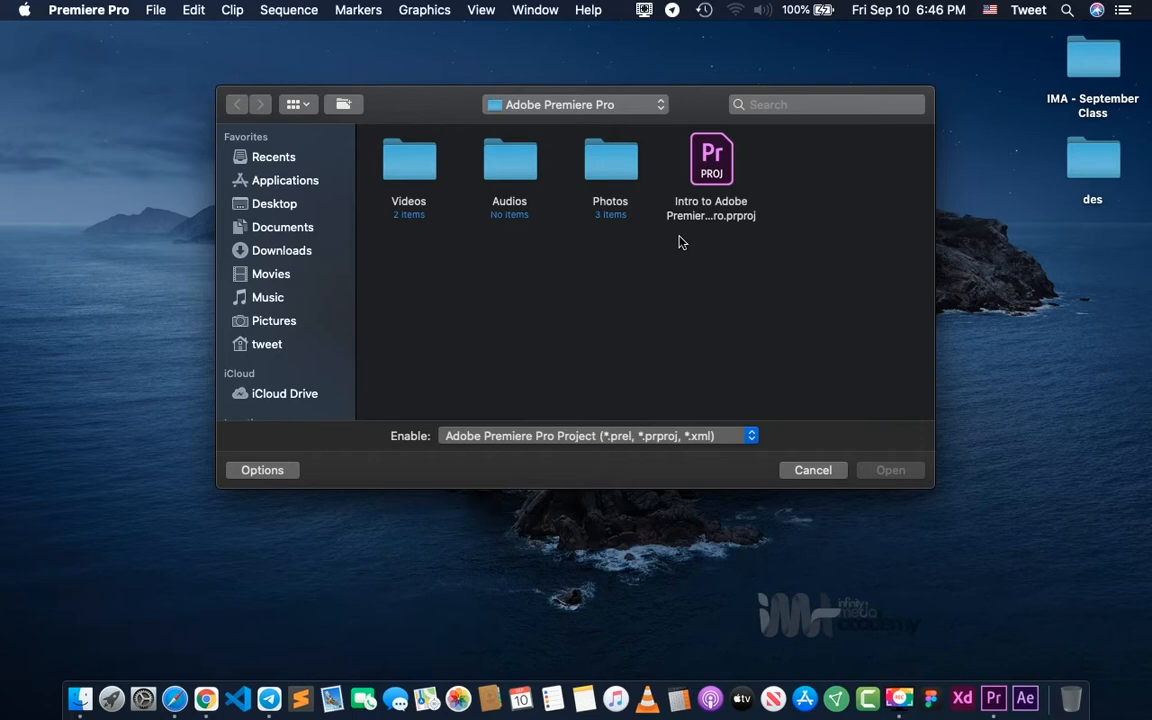
{"action": "left_click", "coordinate": [712, 177]}
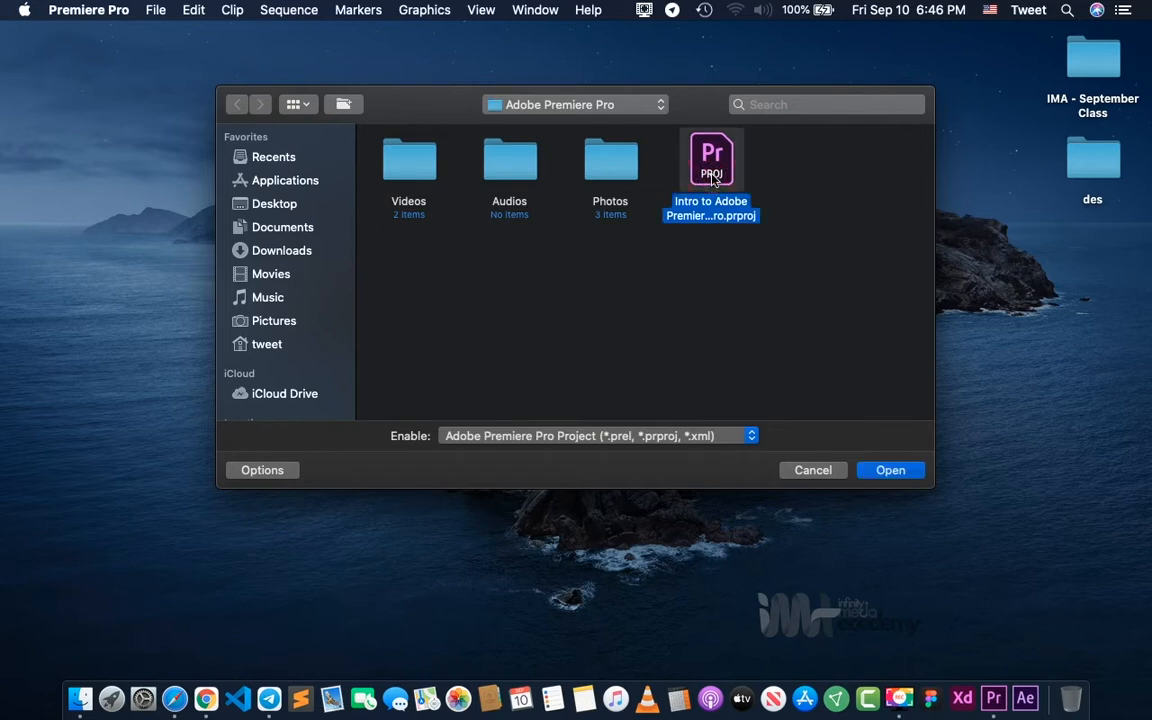
{"action": "left_click", "coordinate": [888, 472]}
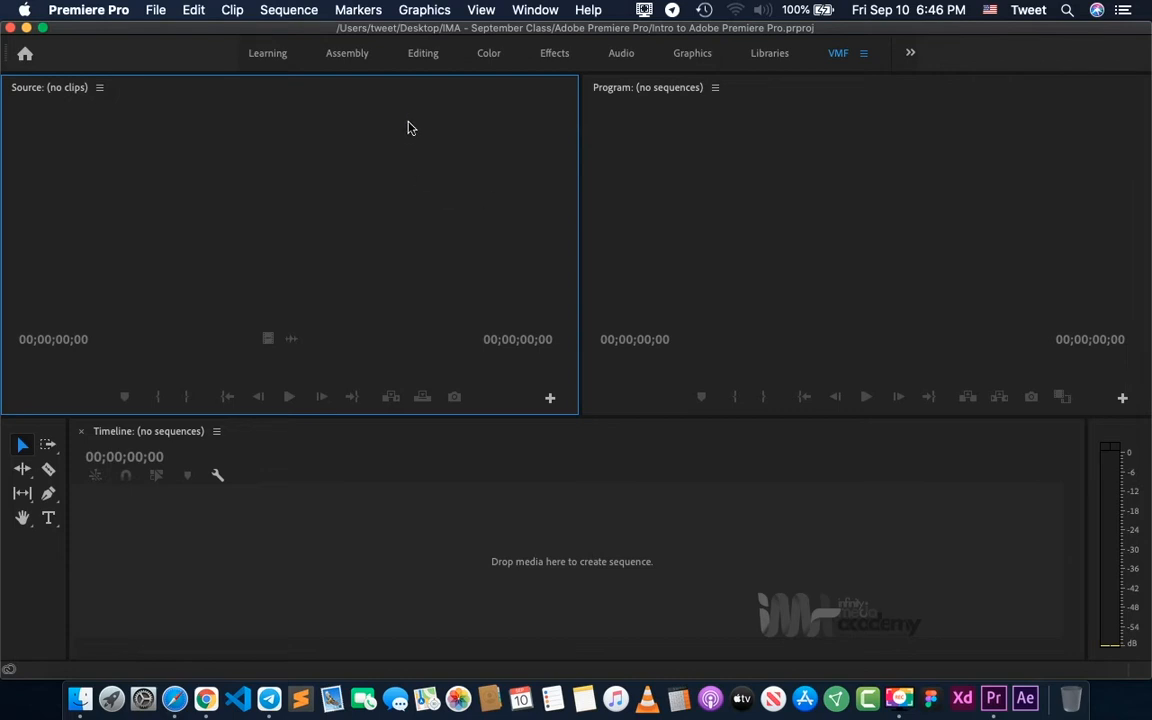
- Switch the project to the Editing workspace
{"action": "left_click", "coordinate": [421, 55]}
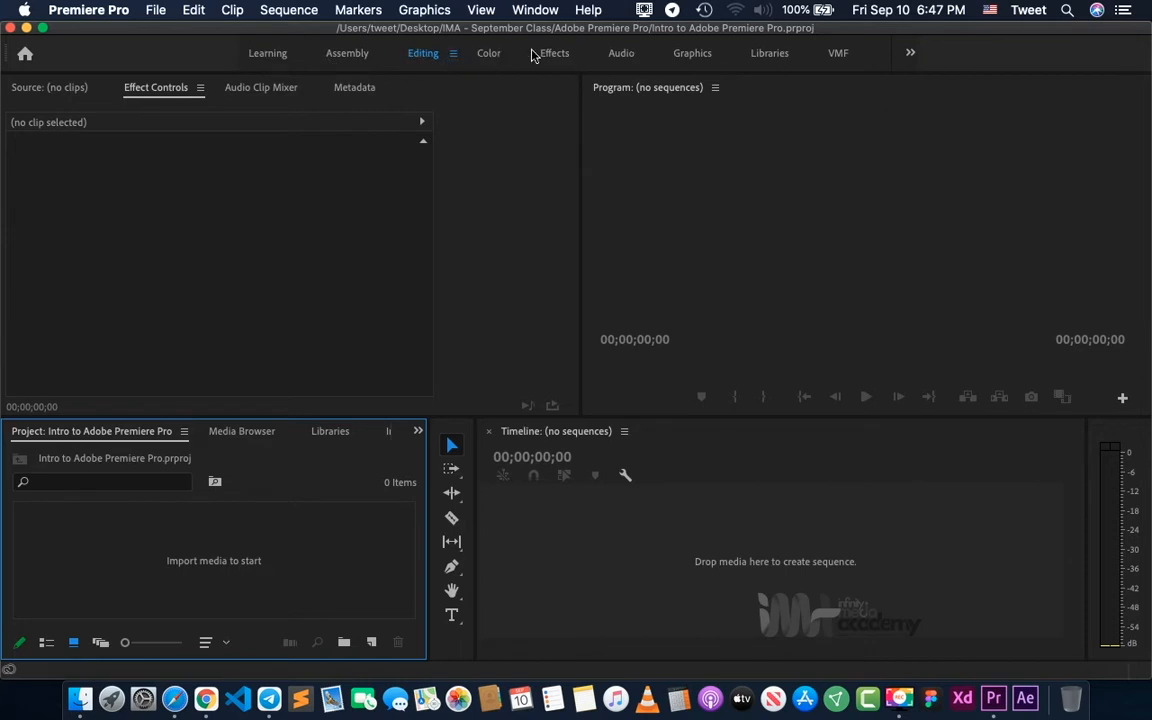
{"action": "left_click", "coordinate": [537, 9]}
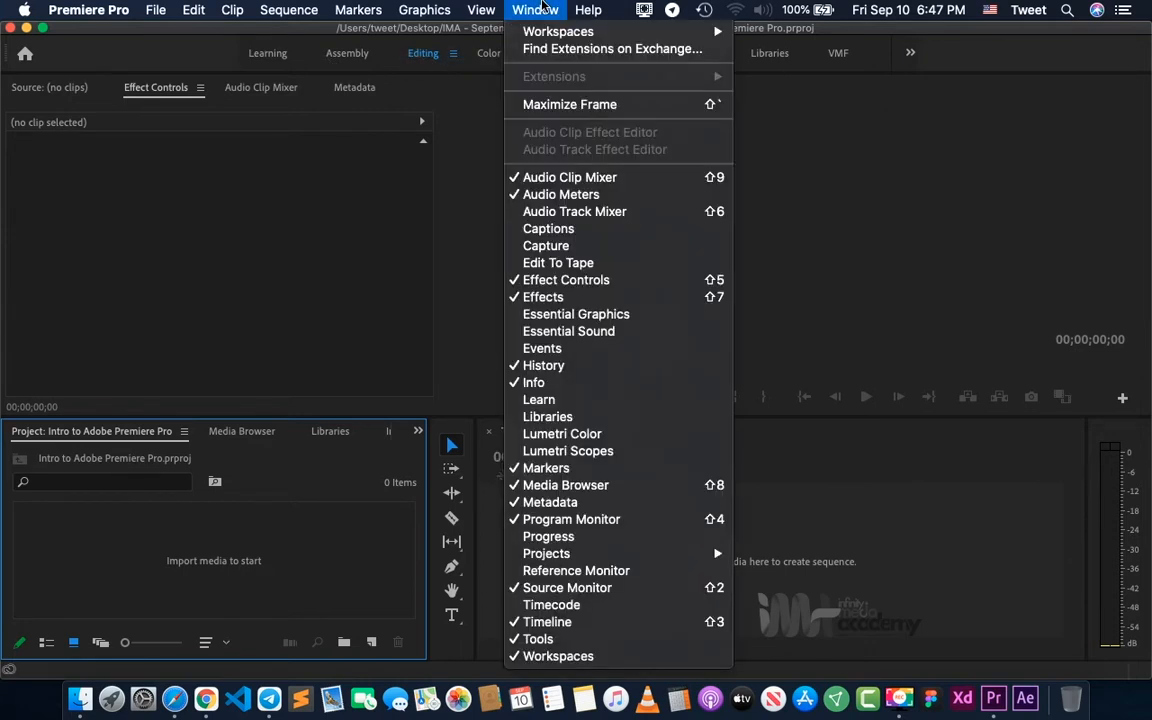
{"action": "mouse_move", "coordinate": [550, 33]}
{"action": "left_click", "coordinate": [463, 100]}
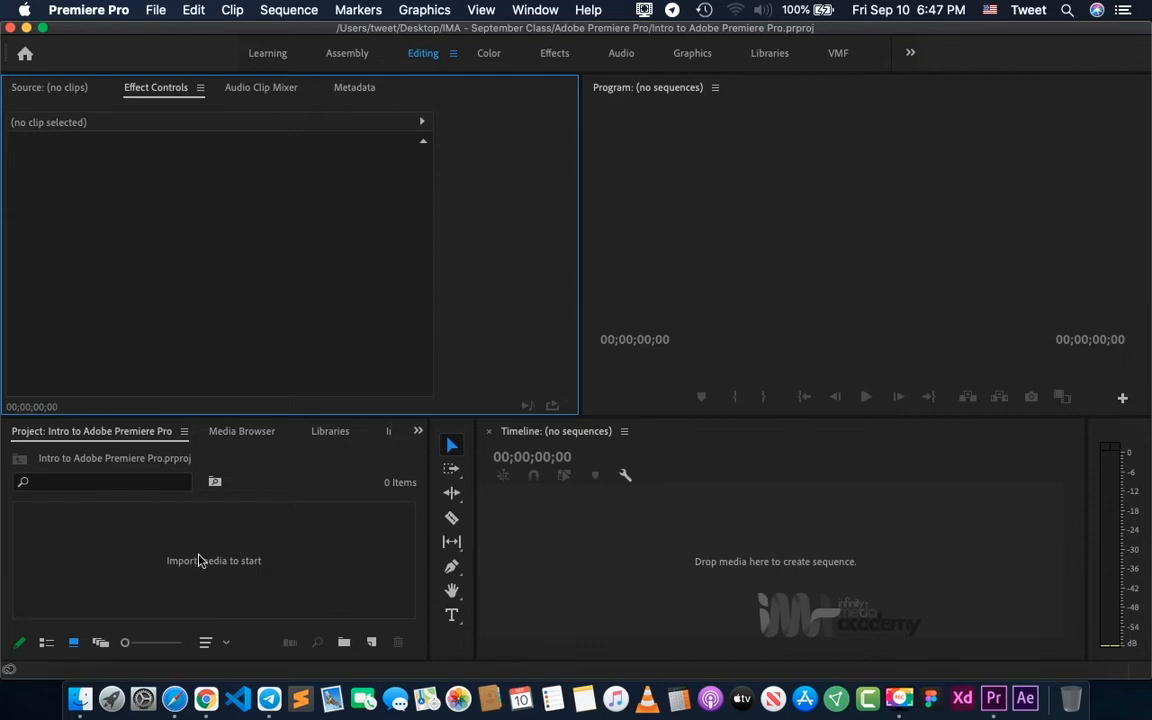
- Import Intro 01092021.mp4 and Intro 1.mp4 from Desktop > IMA - September Class > Adobe Premiere Pro > Videos
{"action": "right_click", "coordinate": [148, 558]}
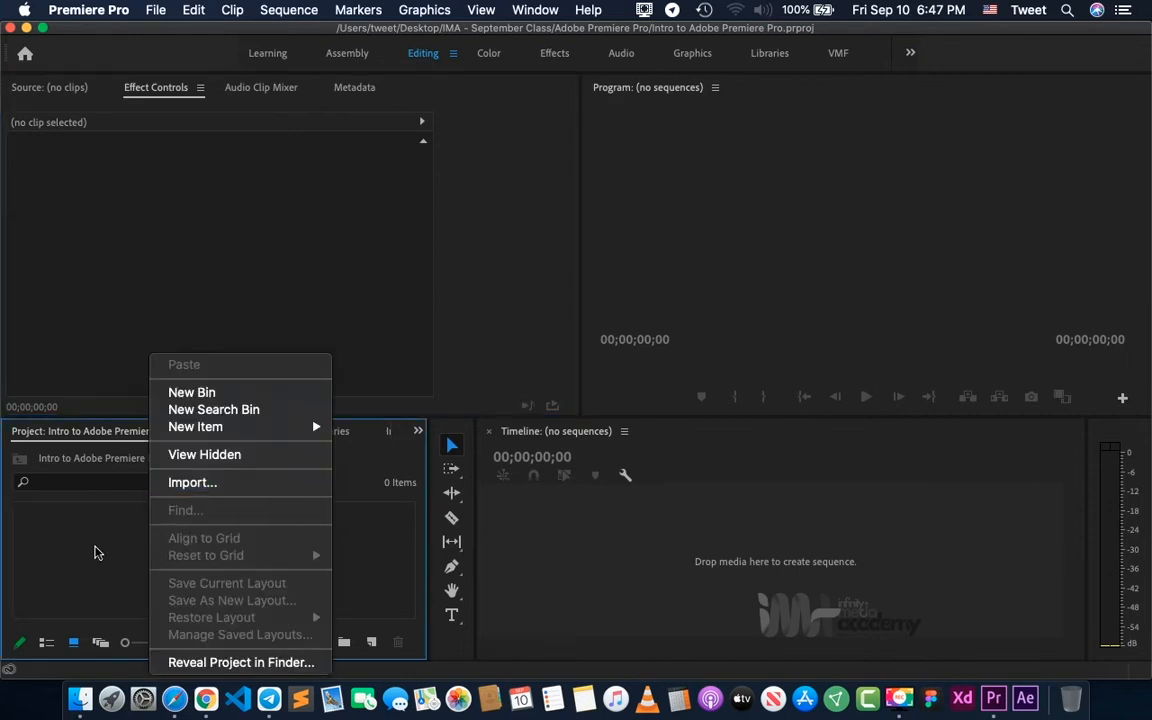
{"action": "left_click", "coordinate": [95, 550]}
{"action": "left_click", "coordinate": [152, 8]}
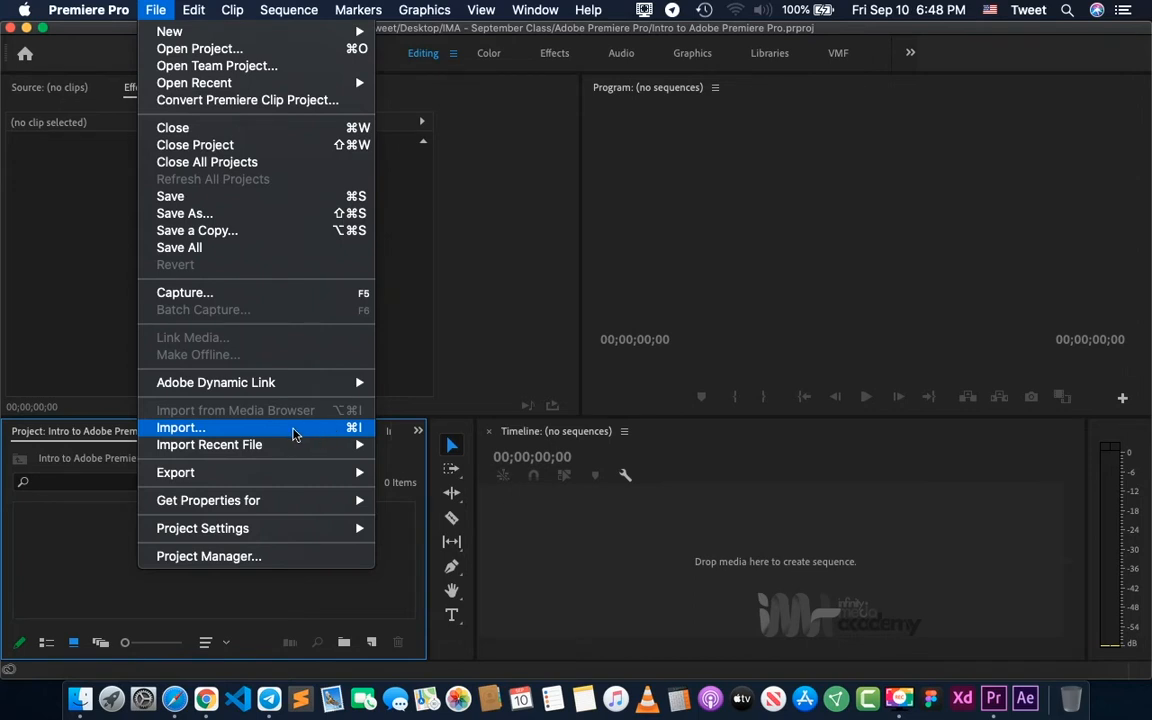
{"action": "left_click", "coordinate": [260, 428]}
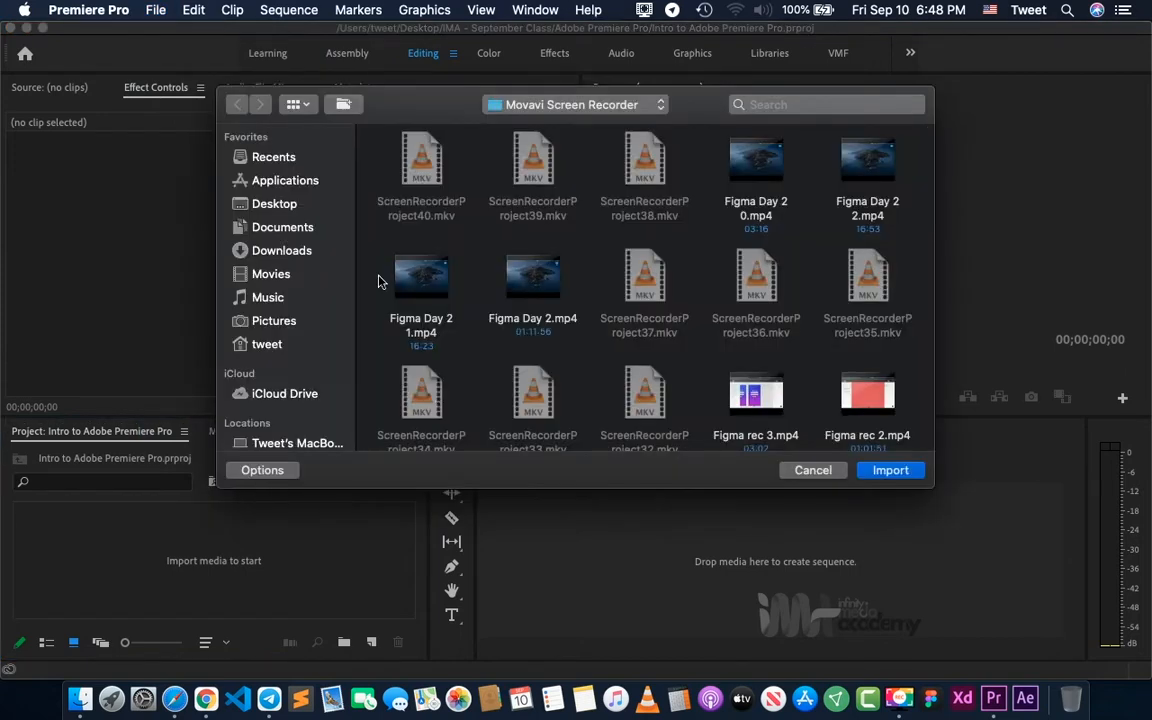
{"action": "left_click", "coordinate": [295, 207]}
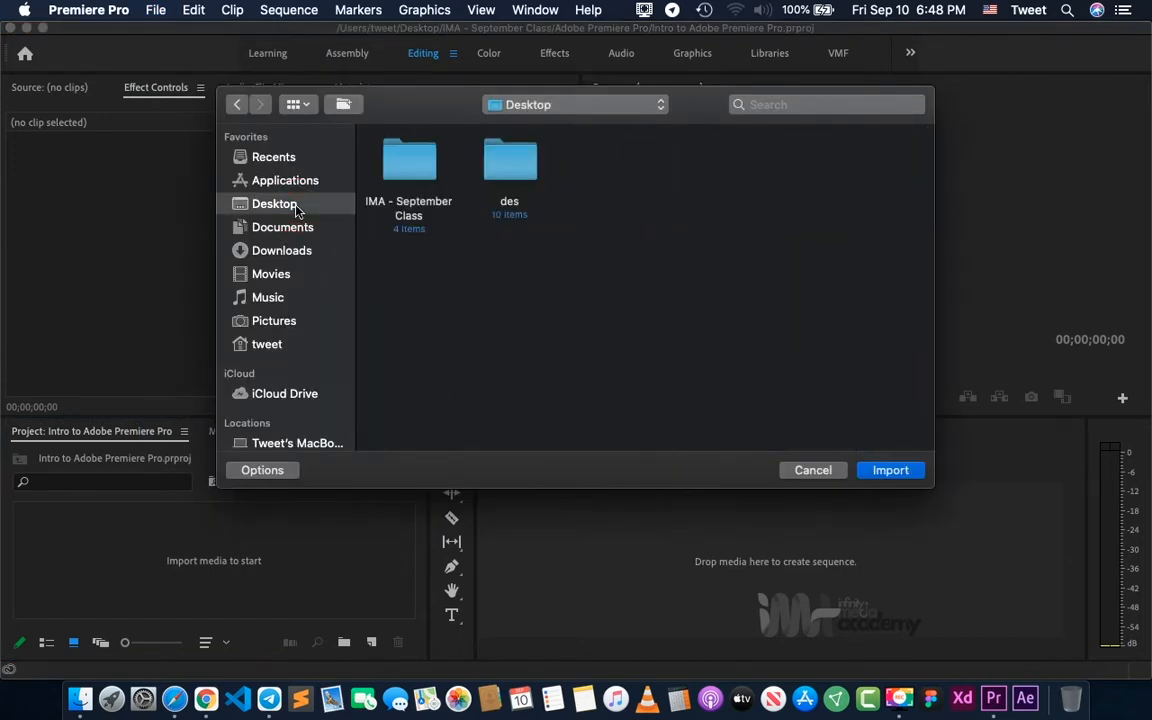
{"action": "double_click", "coordinate": [419, 162]}
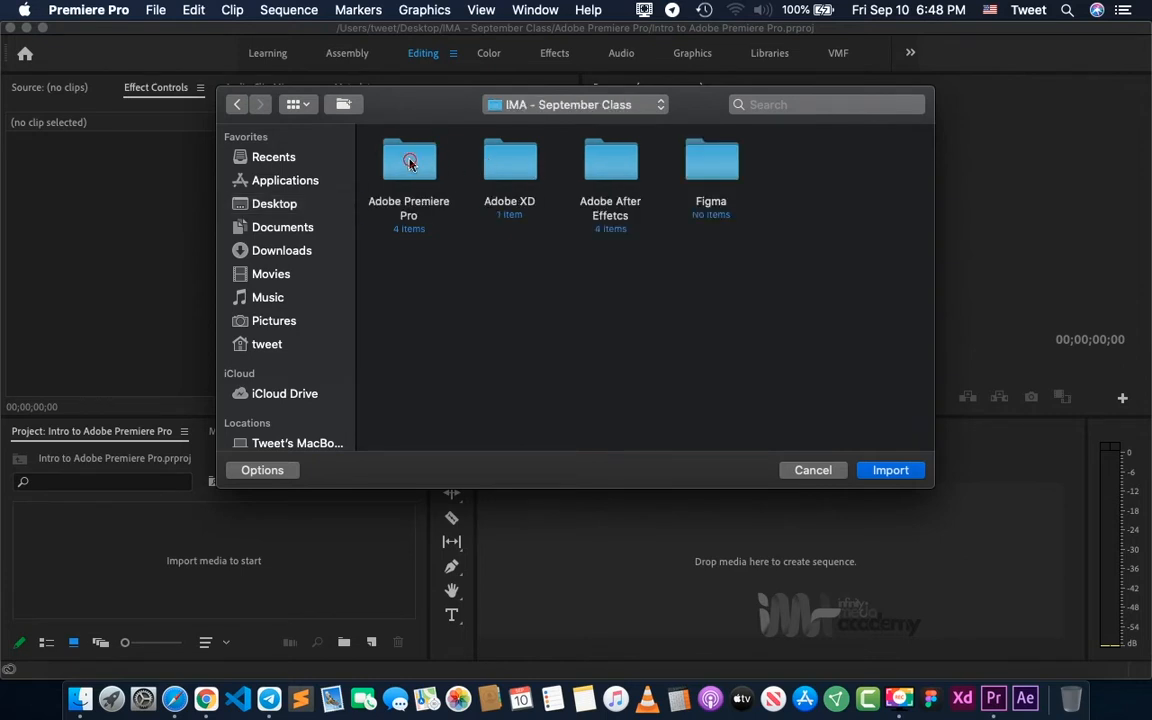
{"action": "double_click", "coordinate": [409, 163]}
{"action": "left_click", "coordinate": [409, 164]}
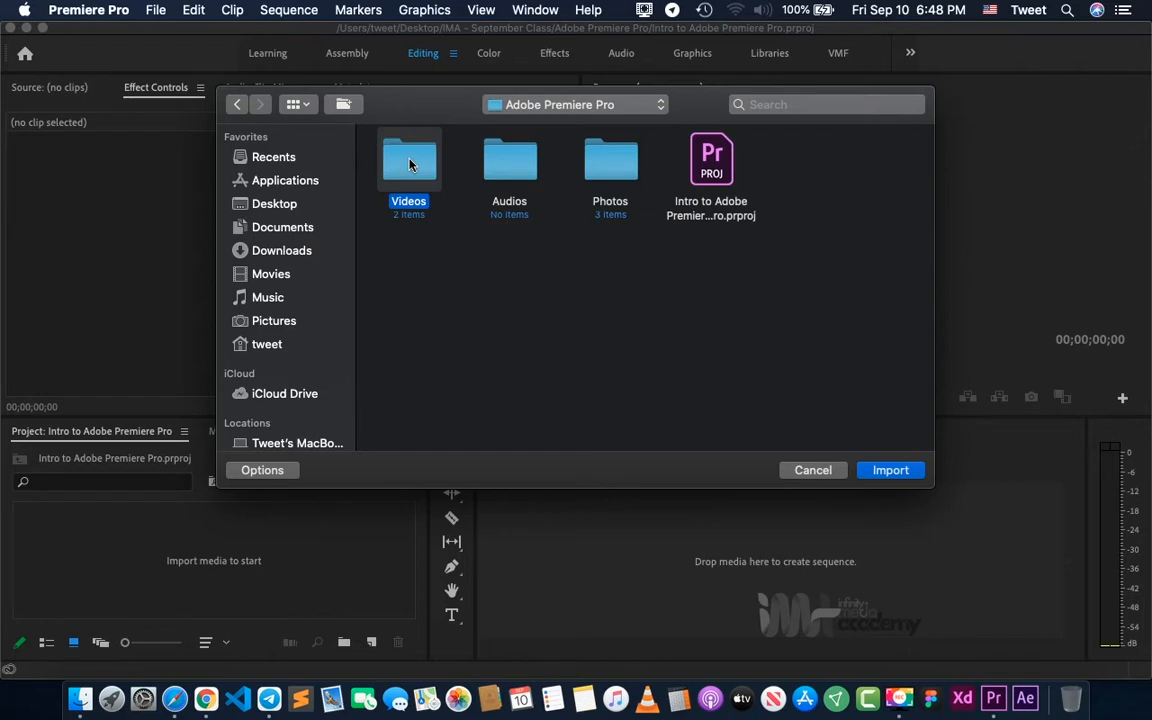
{"action": "double_click", "coordinate": [409, 165]}
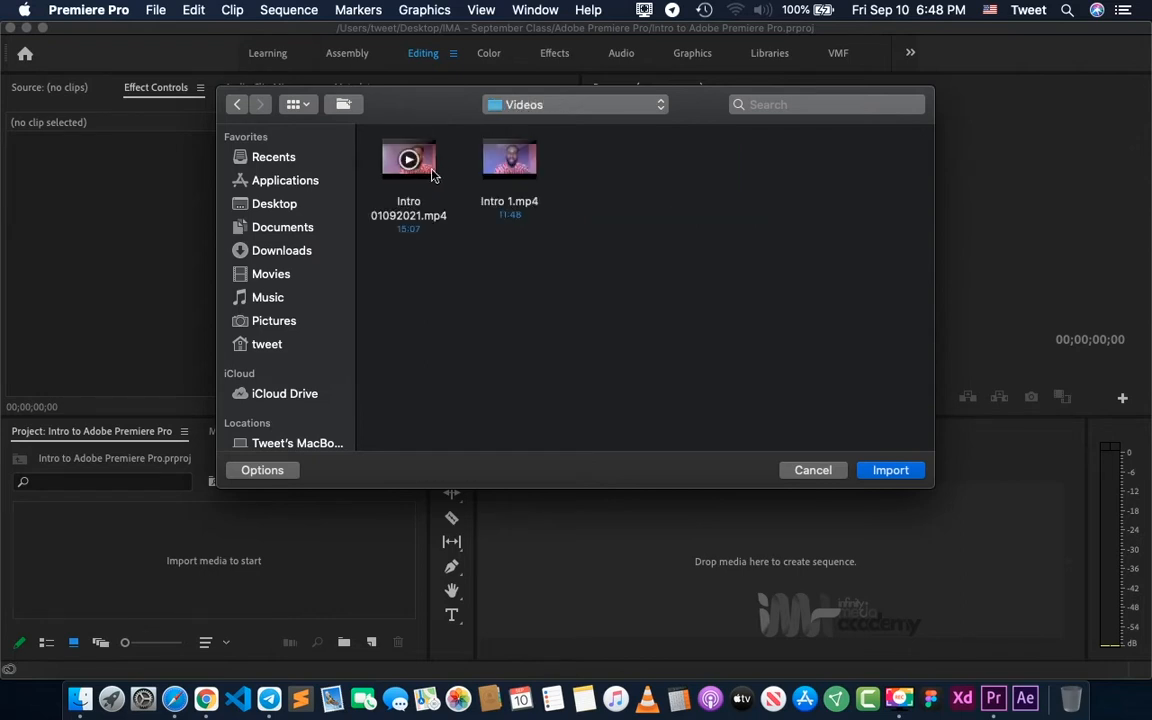
{"action": "left_click", "coordinate": [430, 172]}
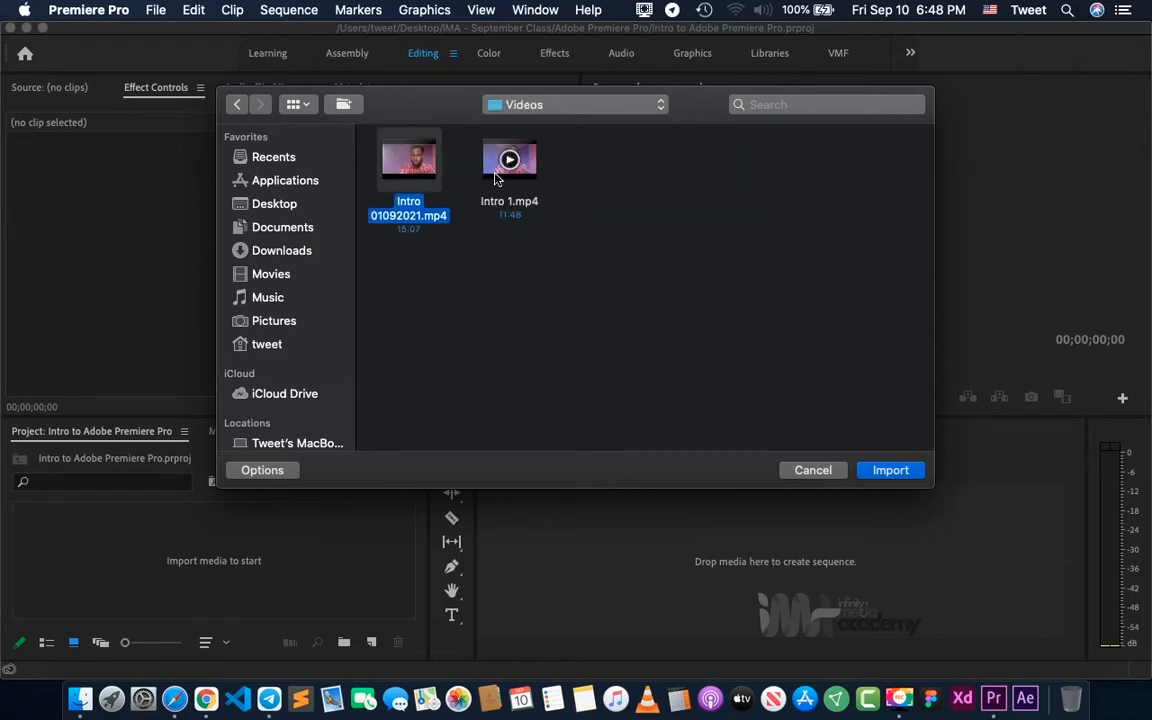
{"action": "left_click", "coordinate": [497, 176], "text": "shift"}
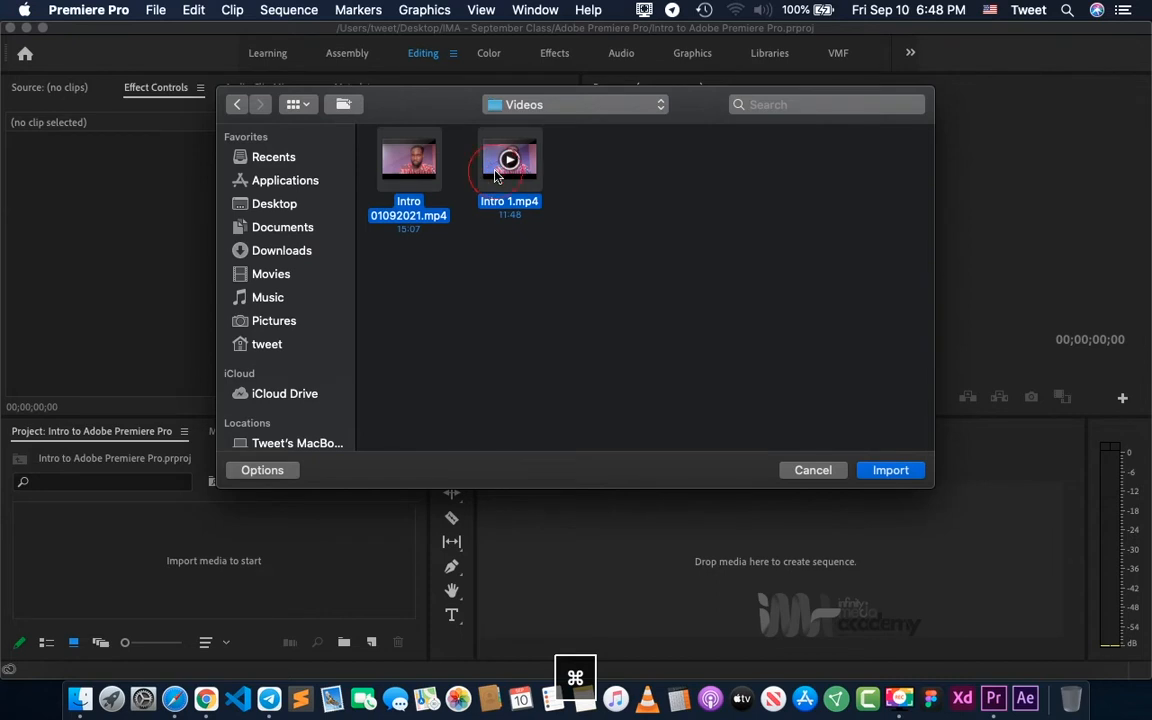
{"action": "left_click", "coordinate": [889, 470]}
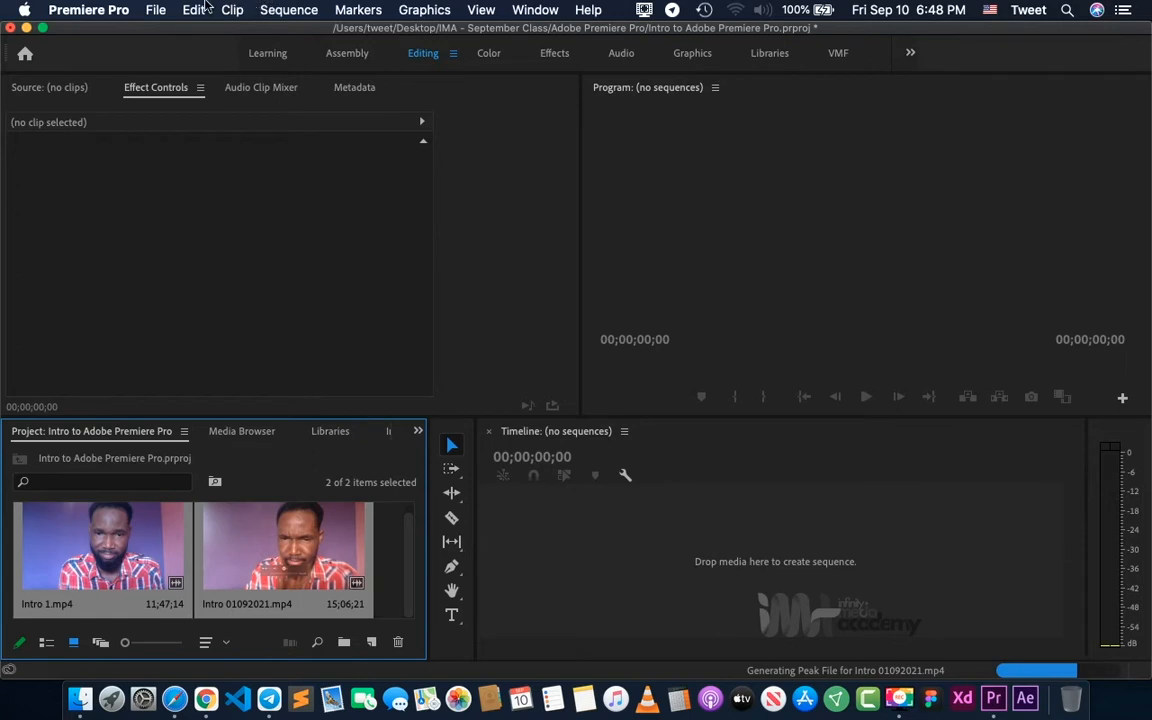
- Import the whole Photos folder from the Adobe Premiere Pro folder inside IMA - September Class
{"action": "left_click", "coordinate": [192, 10]}
{"action": "mouse_move", "coordinate": [158, 12]}
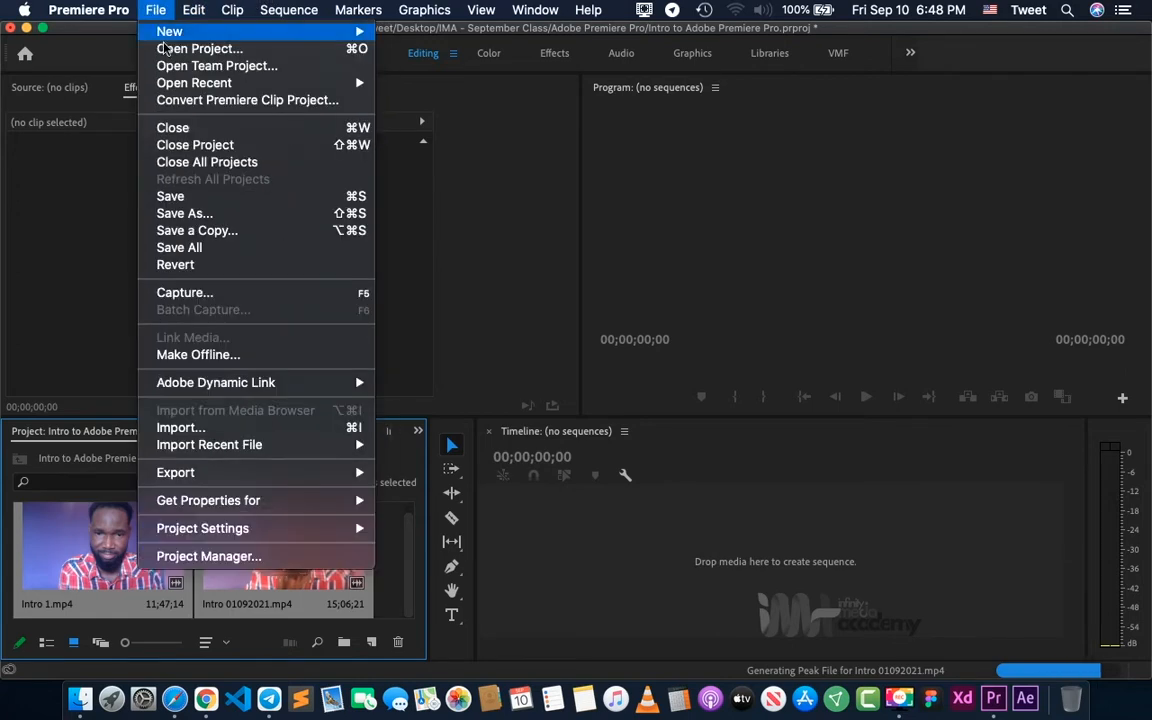
{"action": "left_click", "coordinate": [188, 430]}
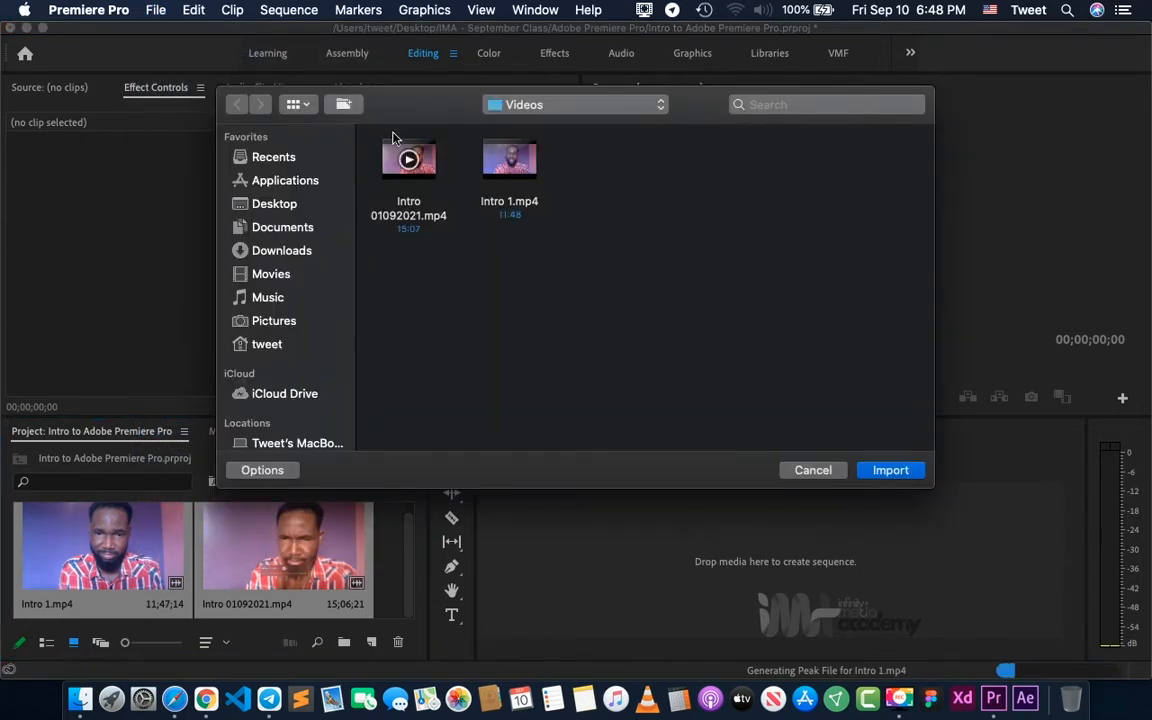
{"action": "left_click", "coordinate": [496, 107]}
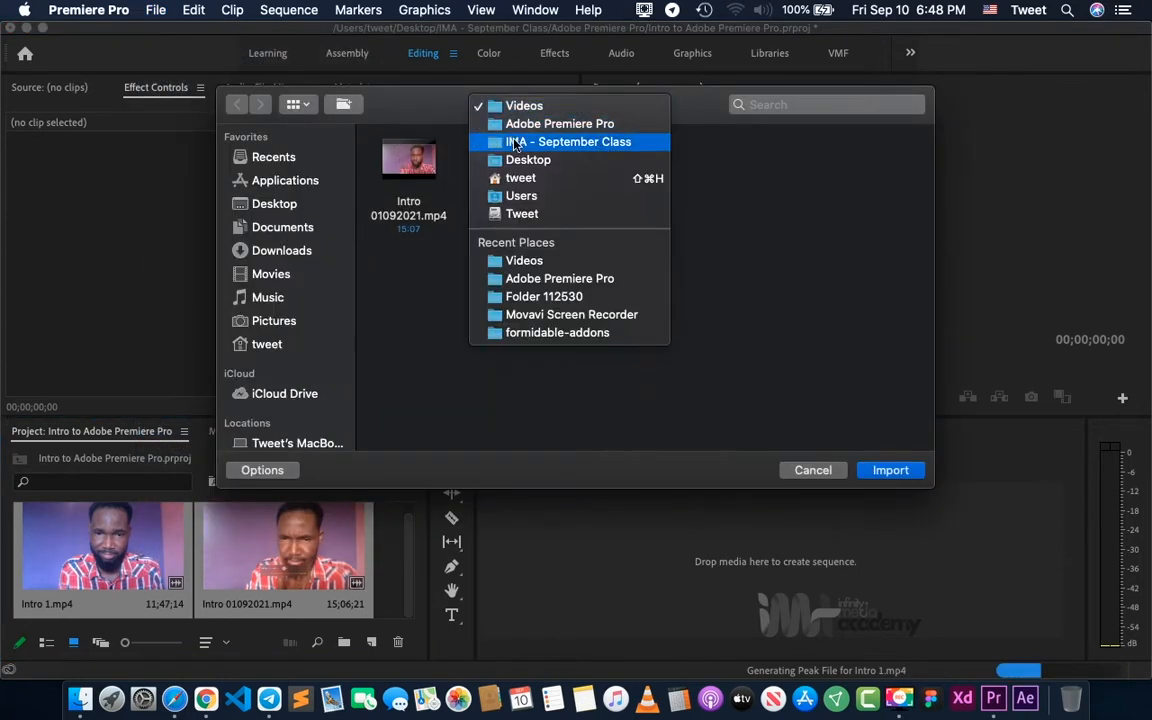
{"action": "left_click", "coordinate": [500, 141]}
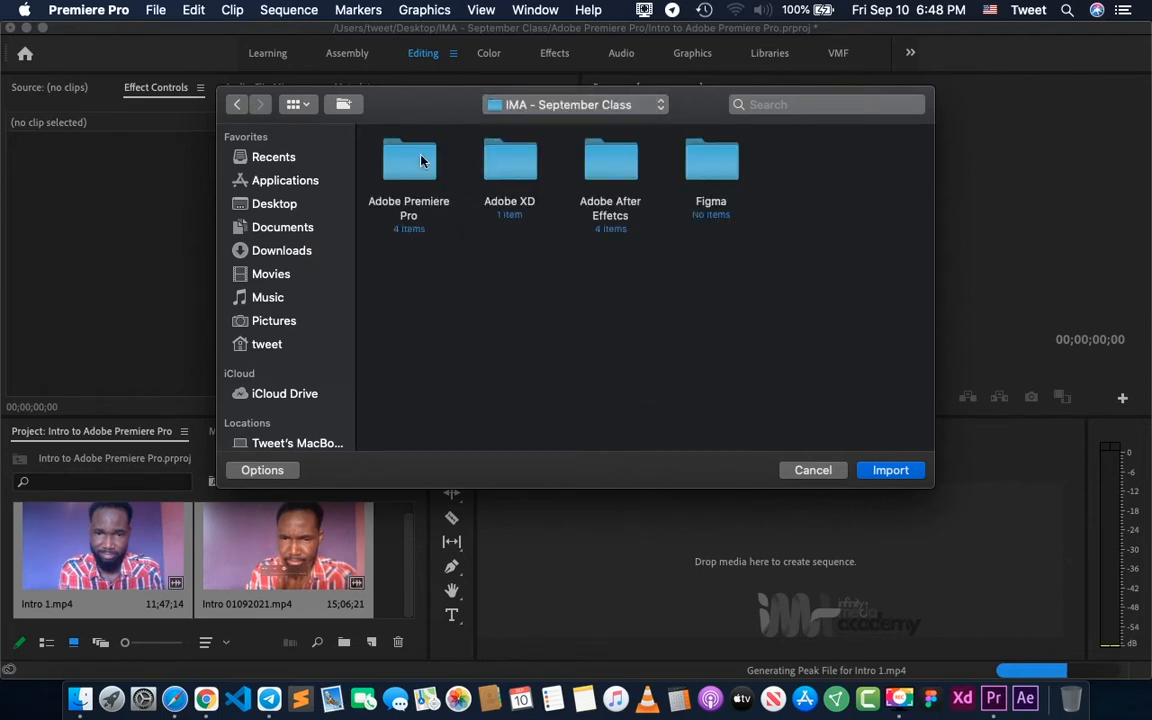
{"action": "double_click", "coordinate": [378, 145]}
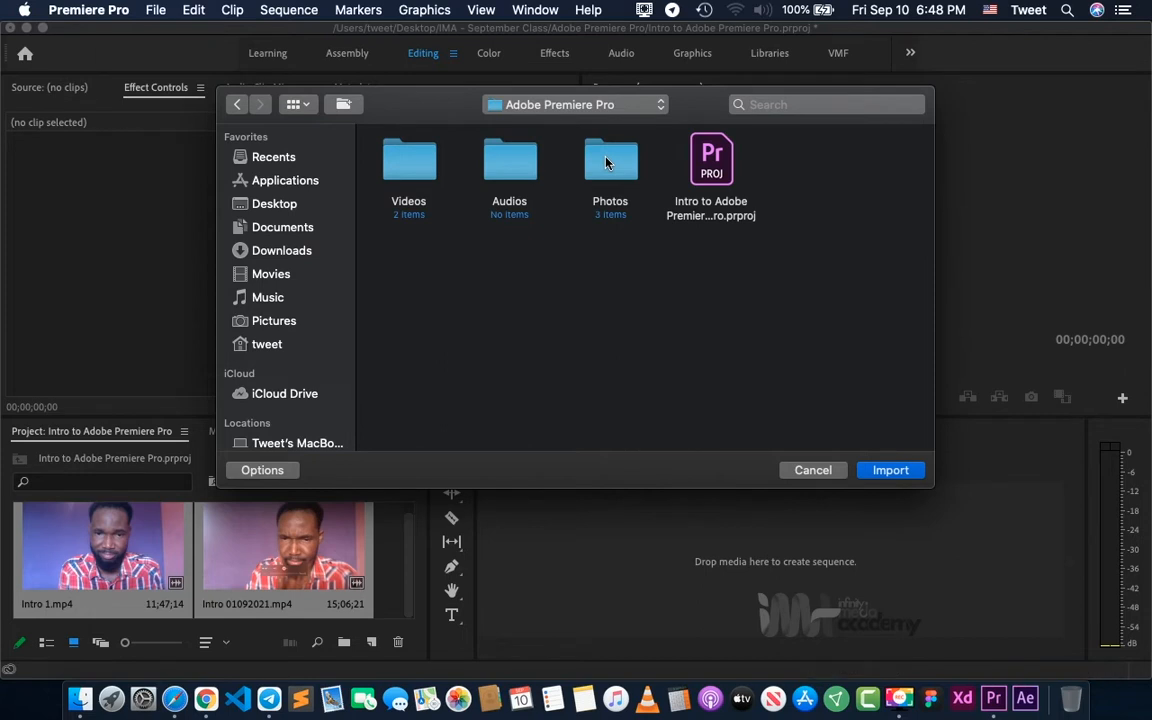
{"action": "left_click", "coordinate": [608, 165]}
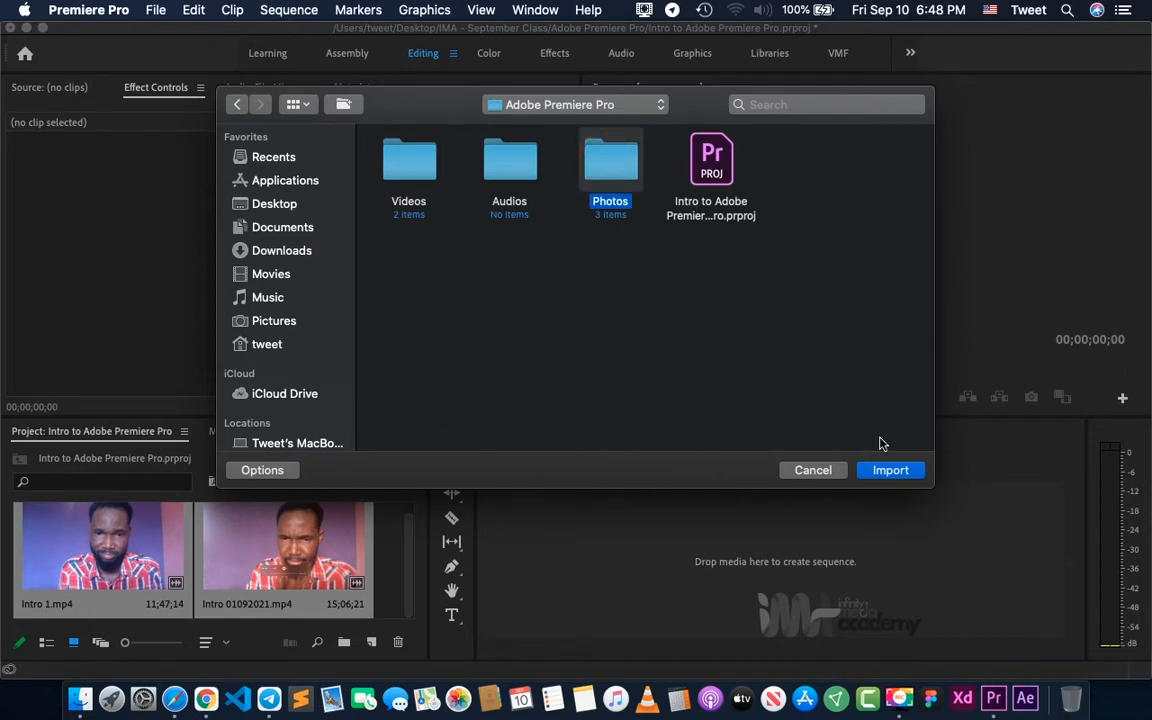
{"action": "left_click", "coordinate": [888, 470]}
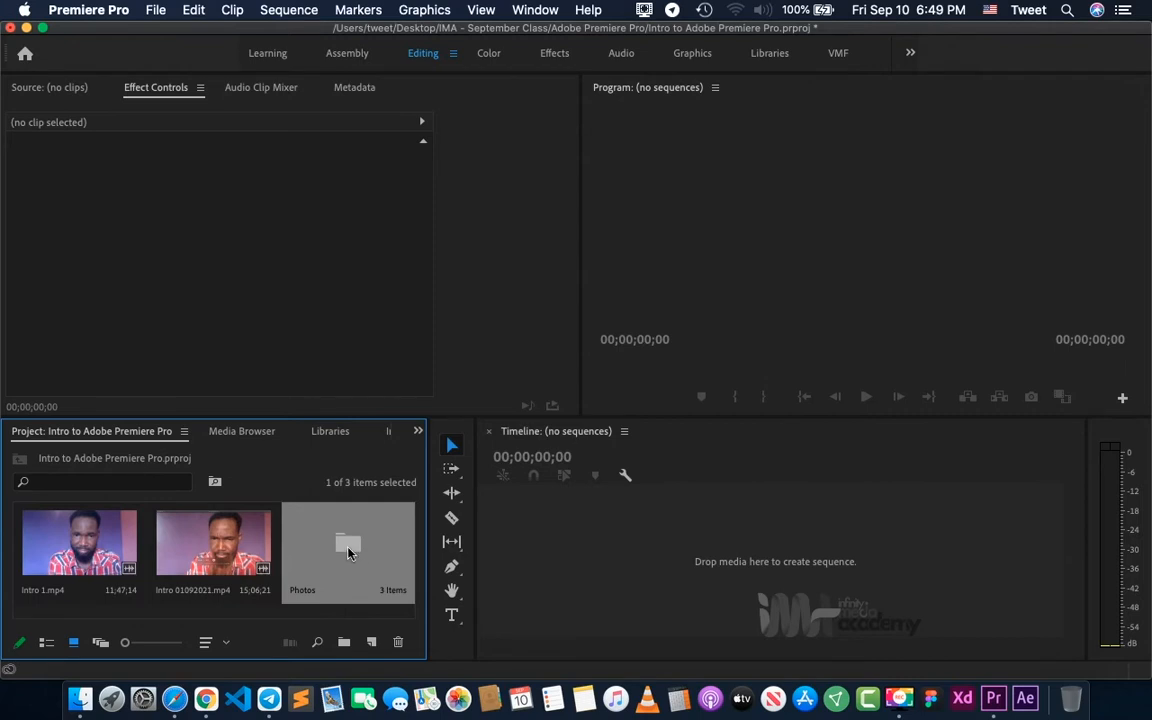
- Create a new bin in the maximized project view and move both intro video clips into it
{"action": "key", "text": "grave"}
{"action": "left_click", "coordinate": [350, 553]}
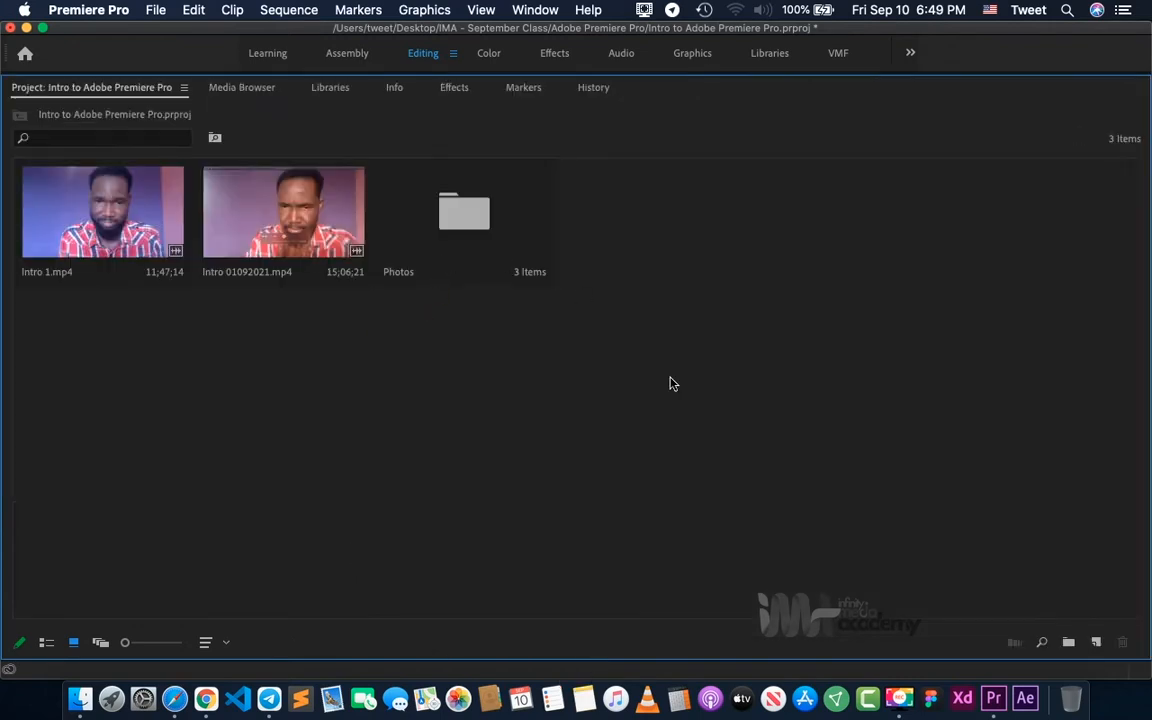
{"action": "left_click", "coordinate": [1069, 643]}
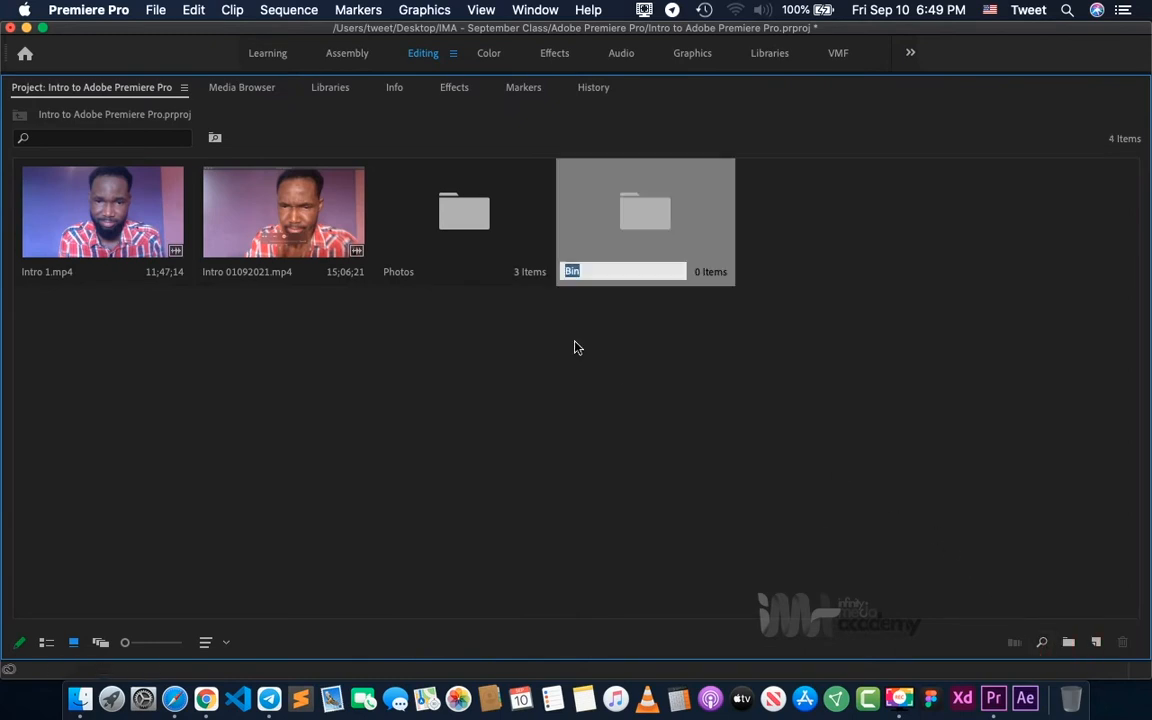
{"action": "left_click", "coordinate": [295, 237]}
{"action": "left_click", "coordinate": [118, 233], "text": "shift"}
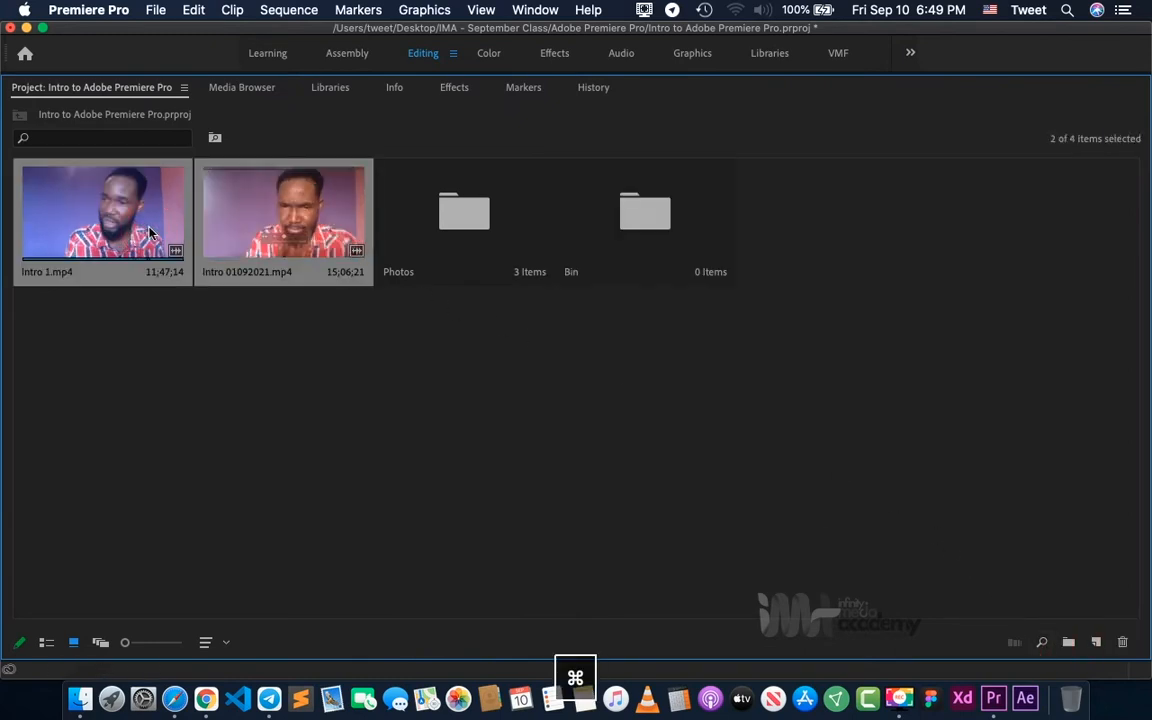
{"action": "left_click_drag", "start_coordinate": [118, 233], "coordinate": [642, 217]}
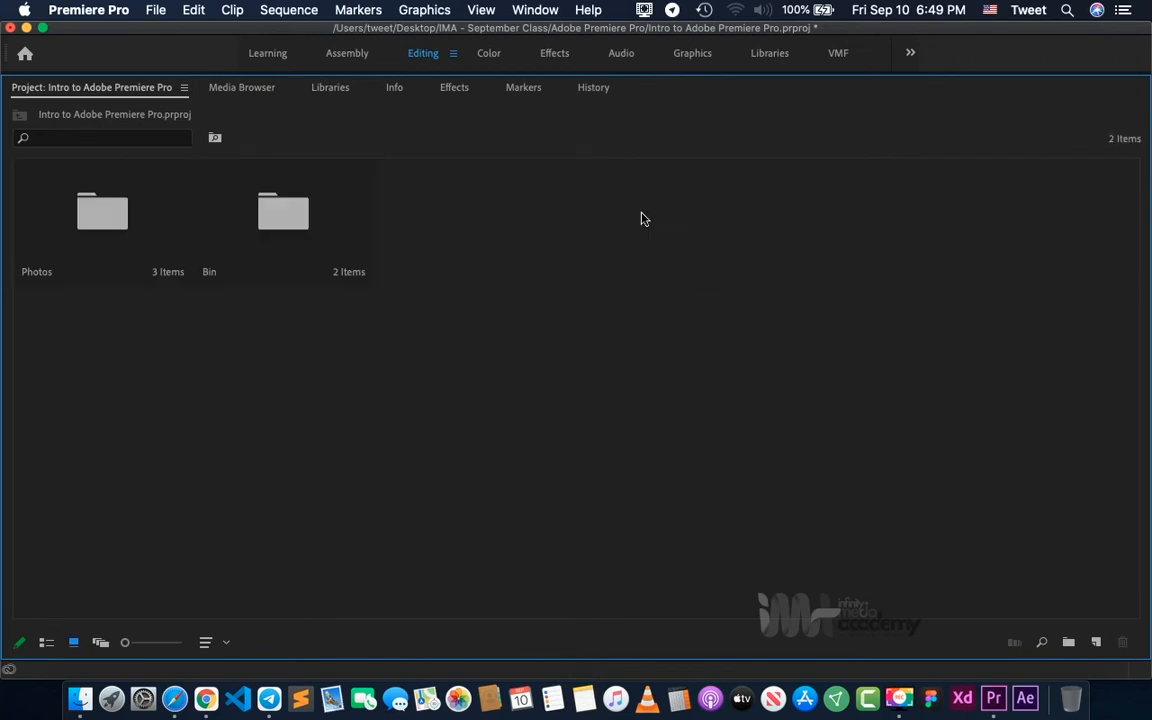
- Rename the new bin as Videos and return the project view to its normal size
{"action": "left_click", "coordinate": [208, 274]}
{"action": "left_click", "coordinate": [208, 274]}
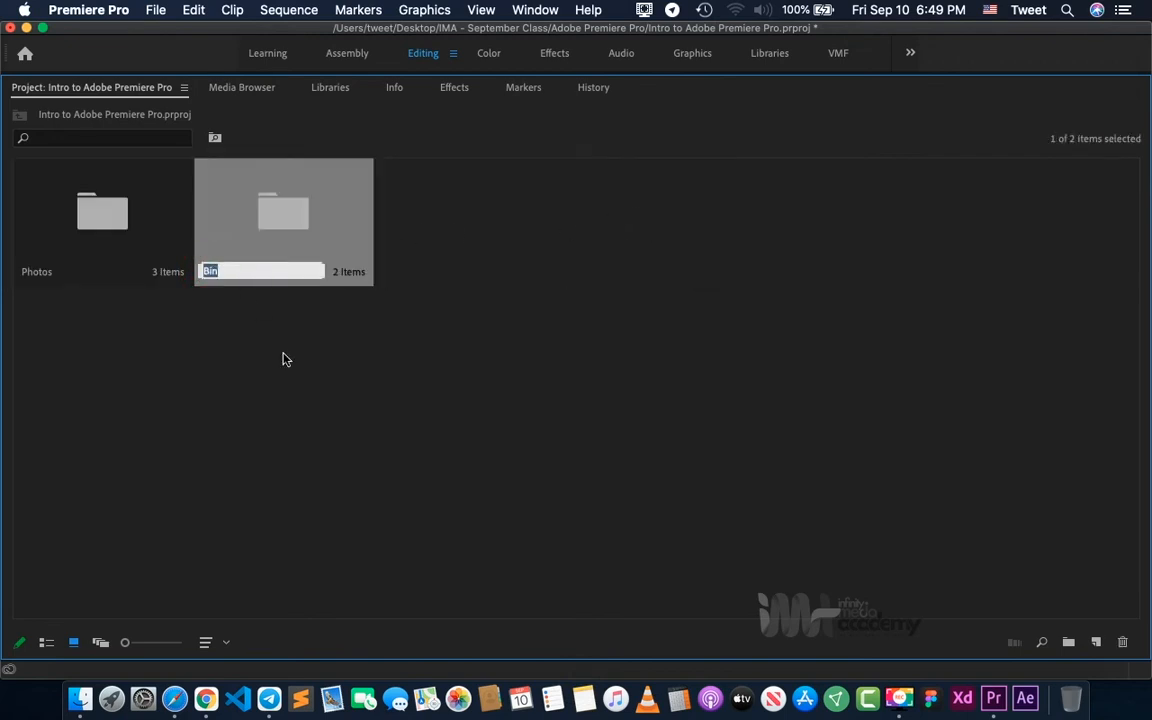
{"action": "type", "text": "Videos"}
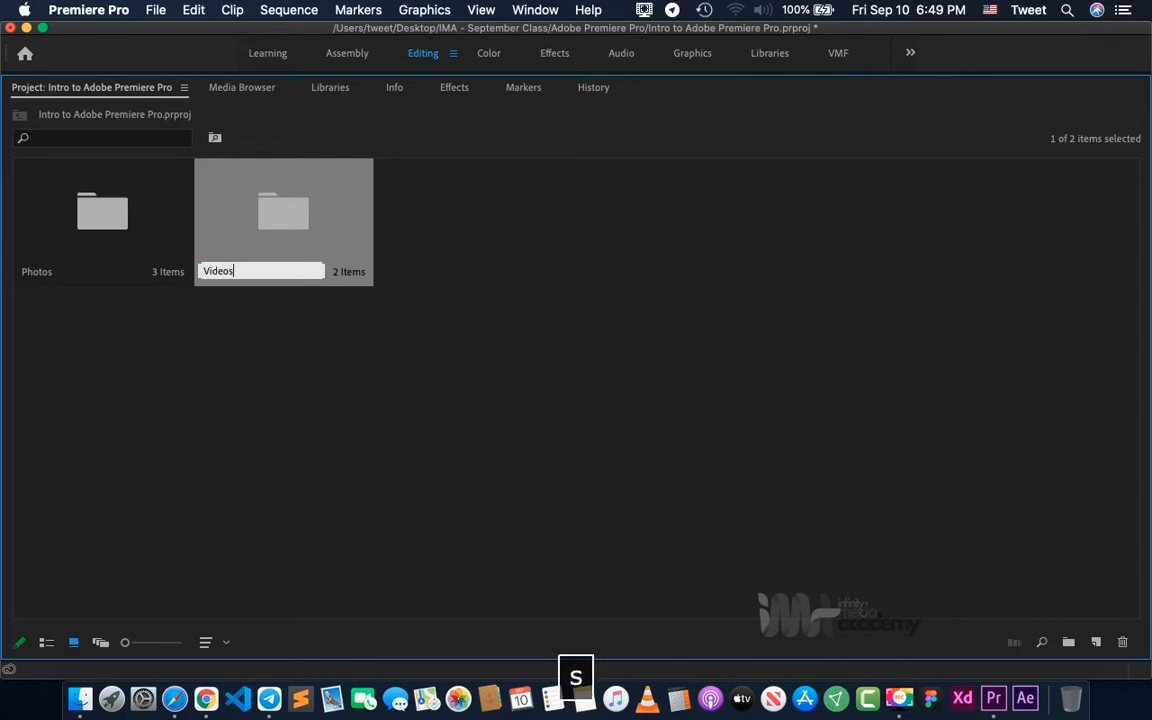
{"action": "key", "text": "Return"}
{"action": "left_click", "coordinate": [328, 390]}
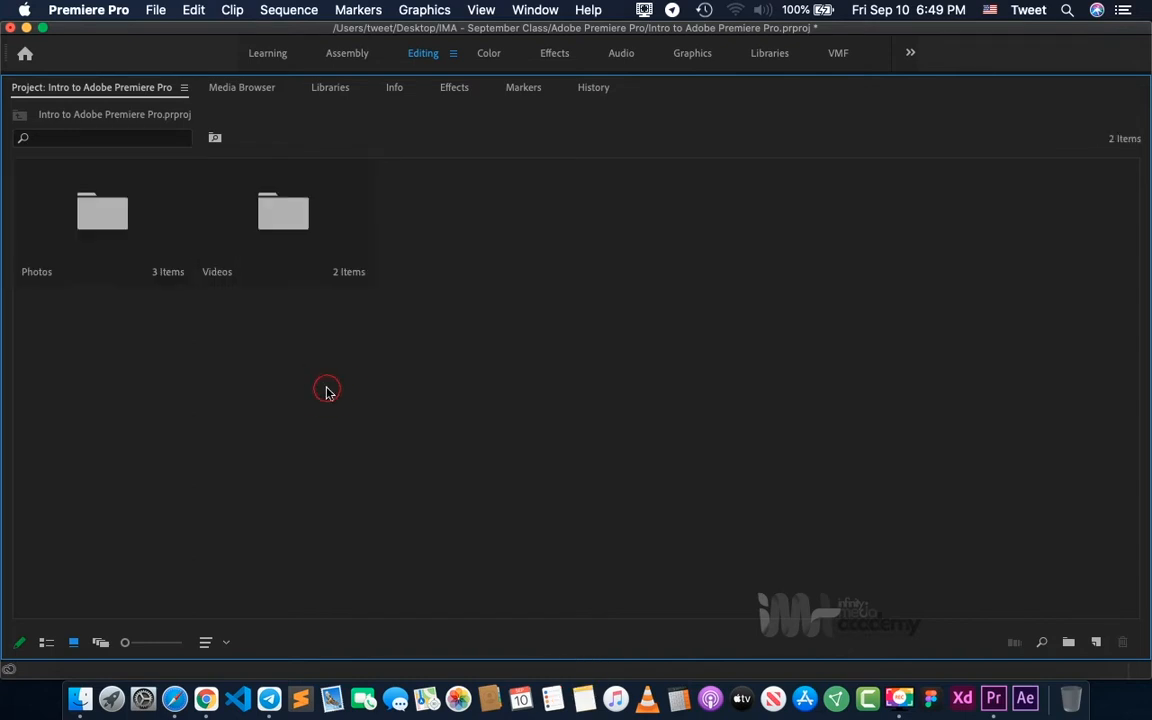
{"action": "key", "text": "grave"}
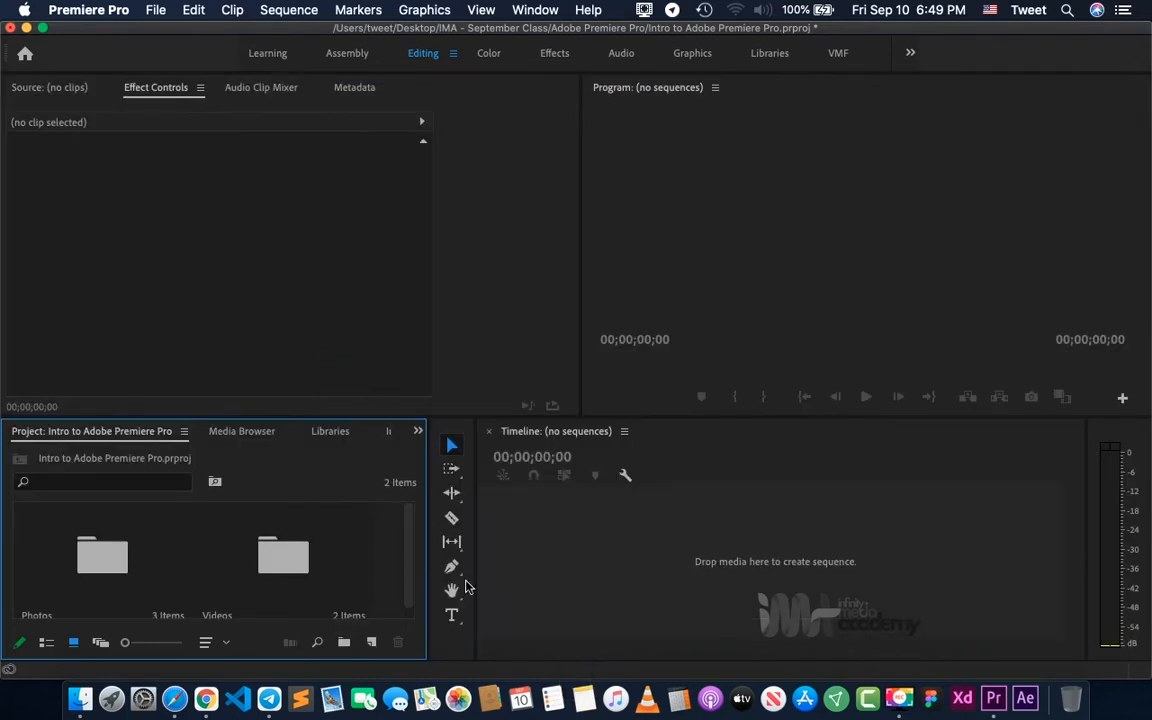
- Open the Videos bin to show its clips and bring up the empty Source monitor
{"action": "left_click", "coordinate": [279, 570]}
{"action": "double_click", "coordinate": [279, 570]}
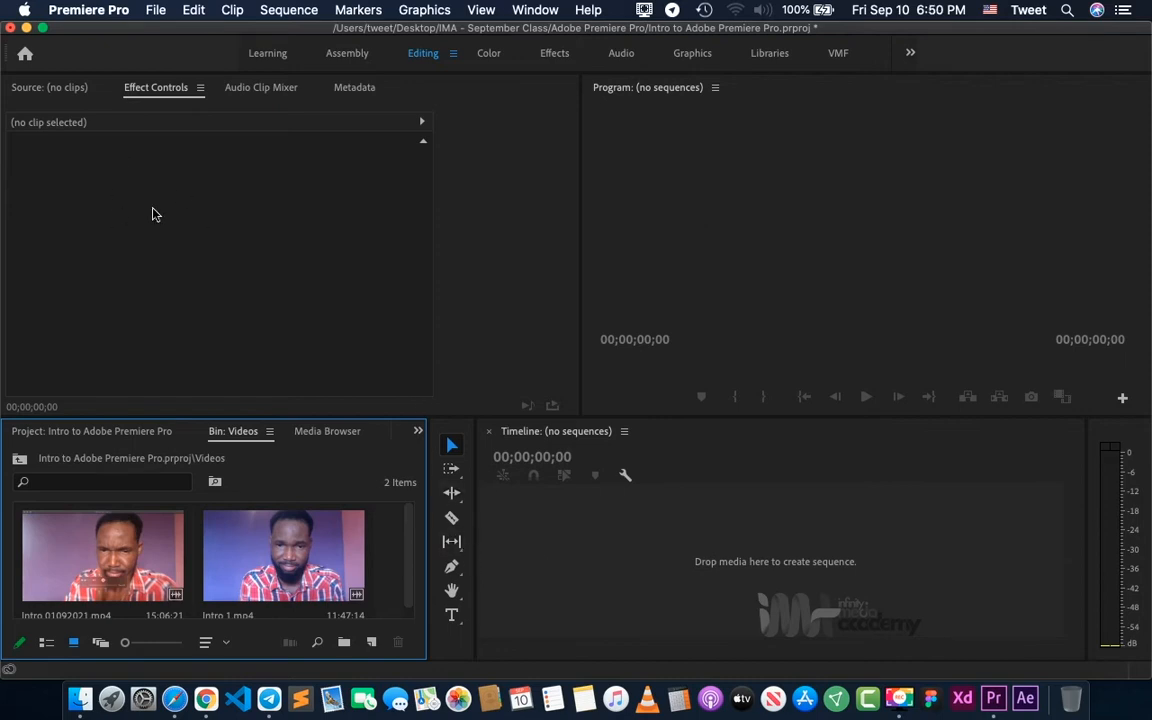
{"action": "left_click", "coordinate": [29, 91]}
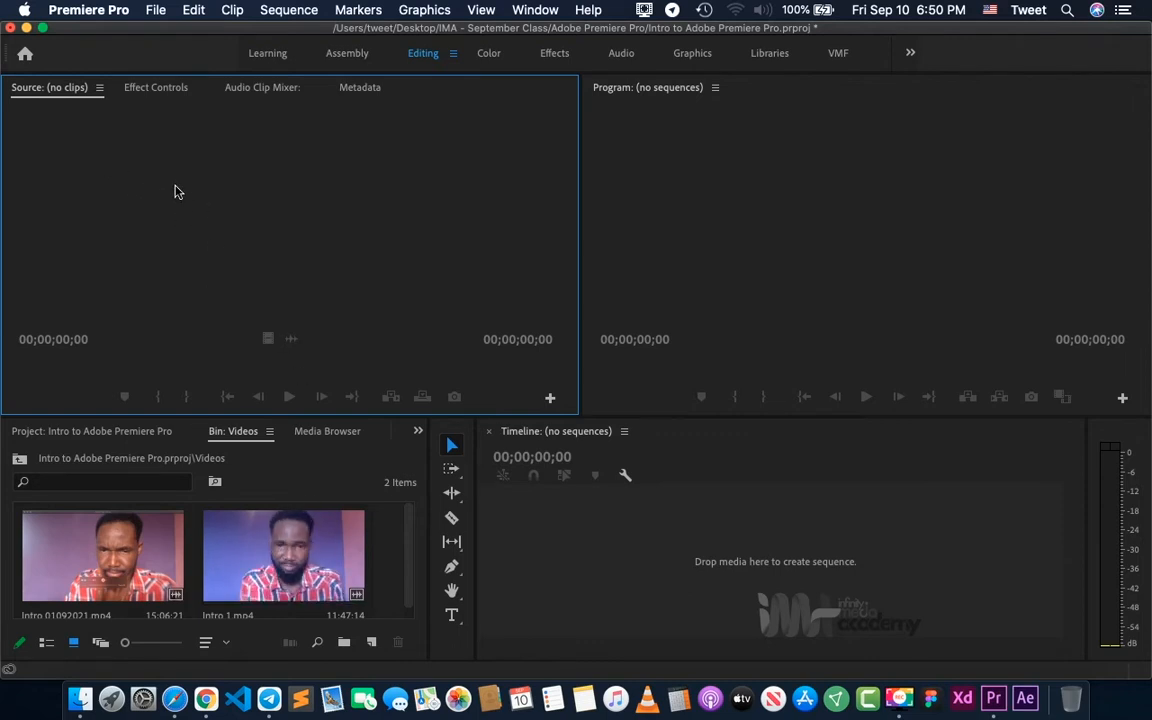
- Open Intro 1.mp4 in the Source monitor and preview a short stretch from near the start of the clip
{"action": "left_click", "coordinate": [276, 552]}
{"action": "double_click", "coordinate": [276, 552]}
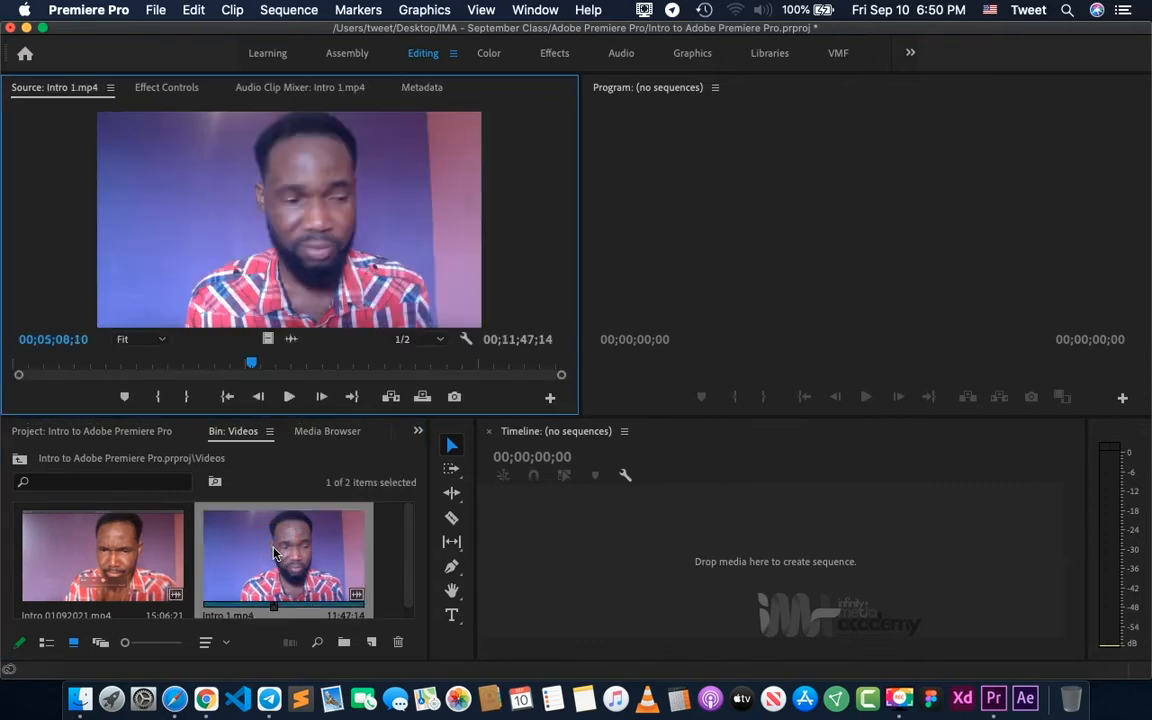
{"action": "left_click", "coordinate": [288, 397]}
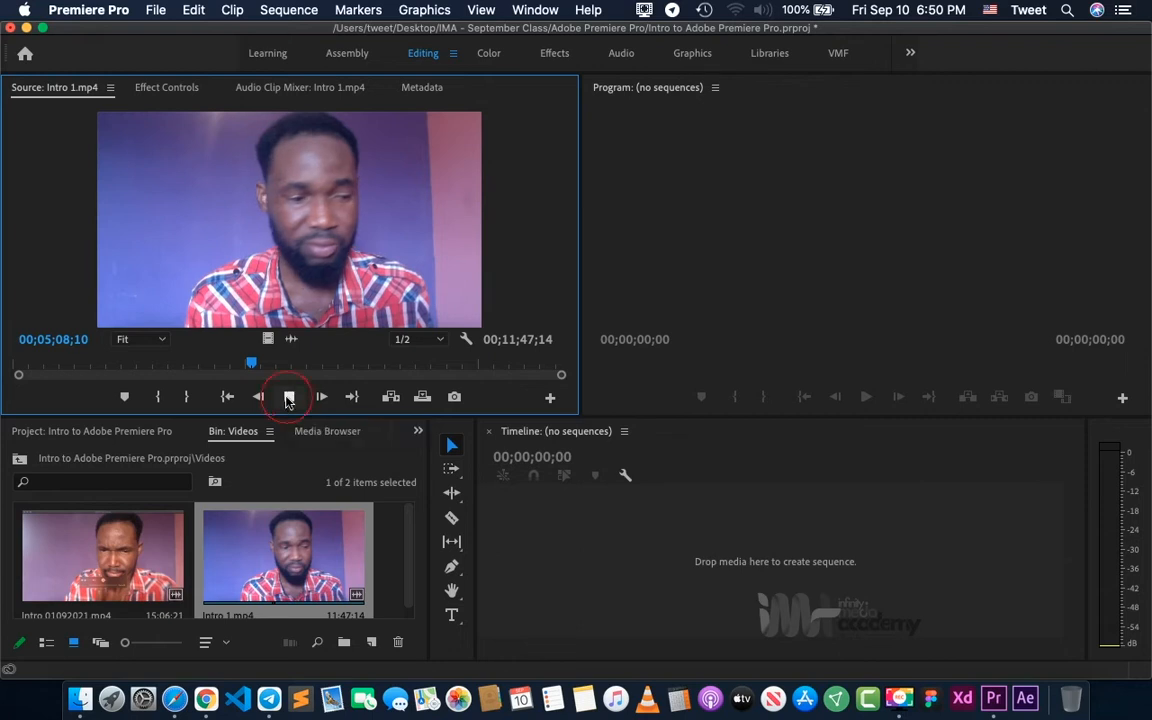
{"action": "left_click", "coordinate": [57, 366]}
{"action": "left_click", "coordinate": [22, 368]}
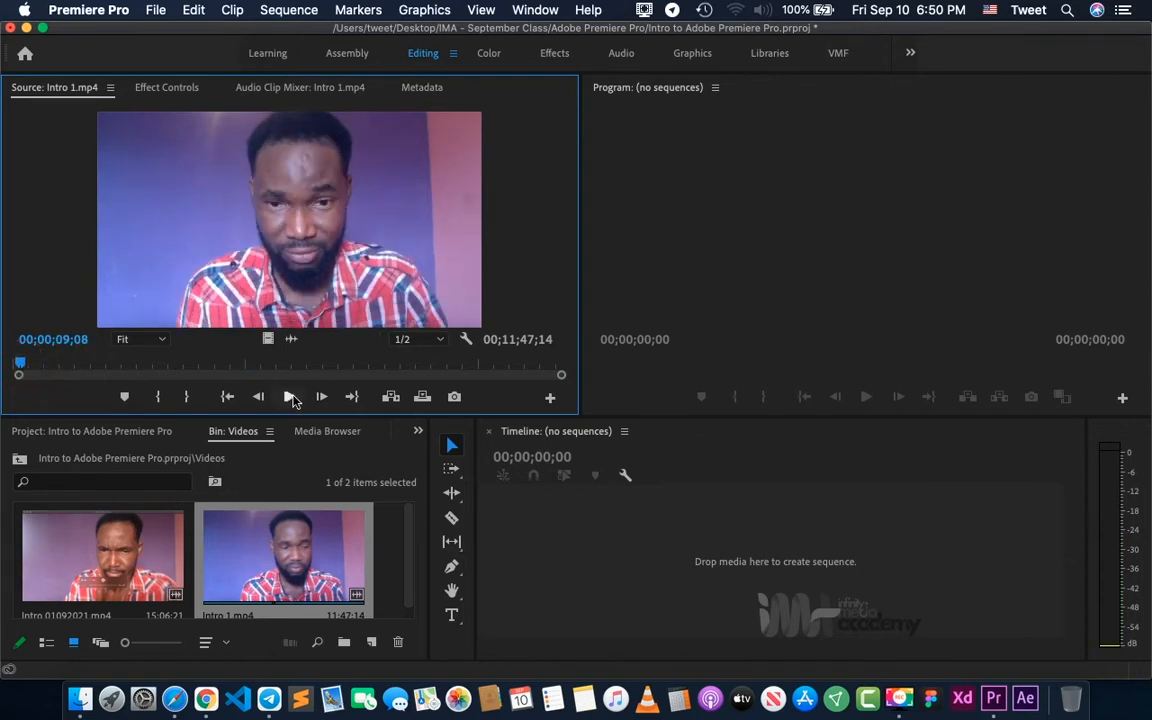
{"action": "left_click", "coordinate": [289, 397]}
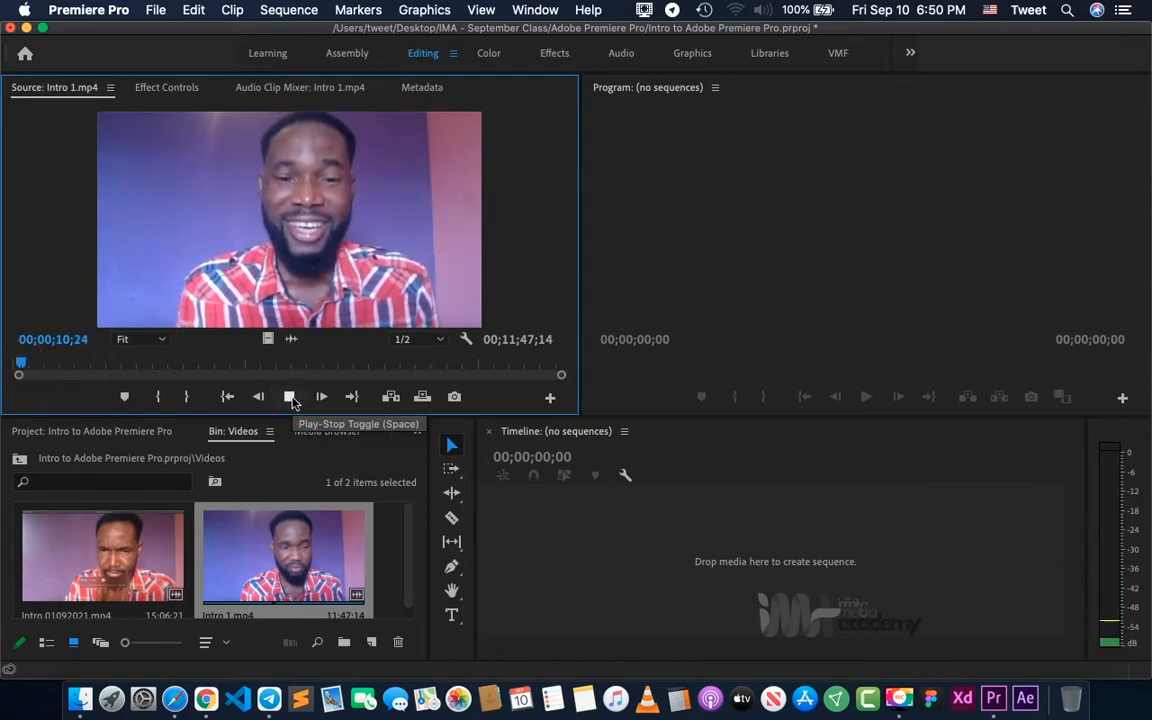
{"action": "key", "text": "space"}
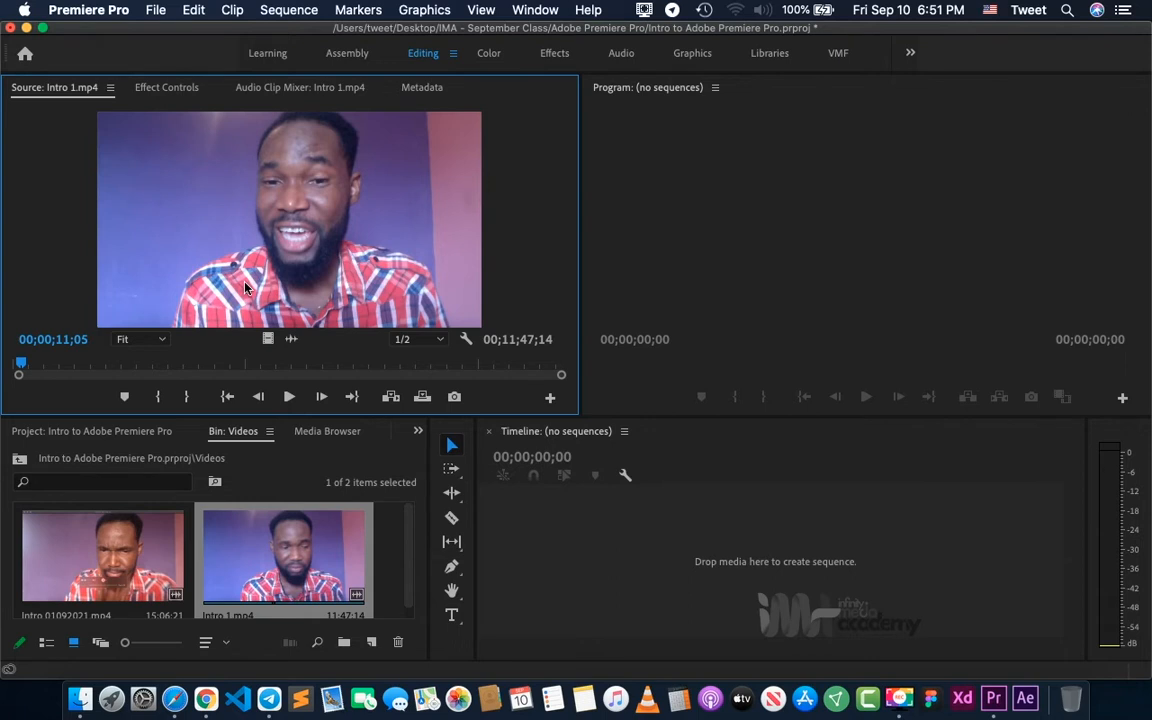
- Play Intro 1.mp4 further in the Source monitor and mark its In point at 00;00;19;02
{"action": "key", "text": "space"}
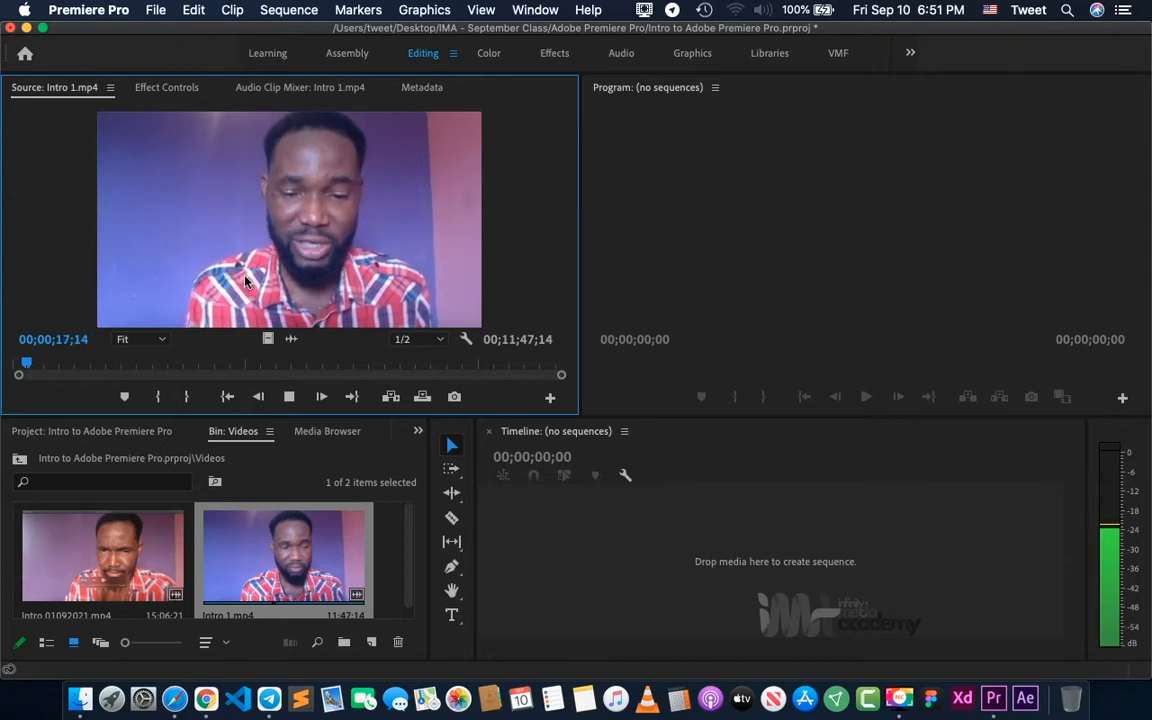
{"action": "key", "text": "space"}
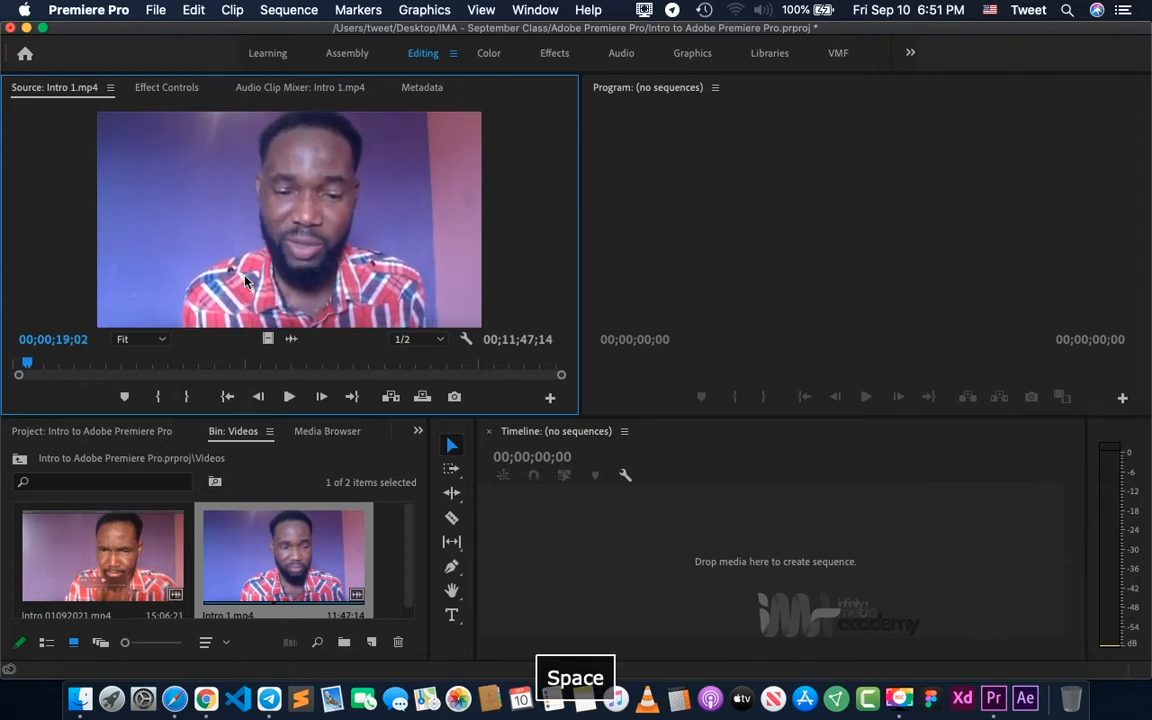
{"action": "left_click", "coordinate": [158, 398]}
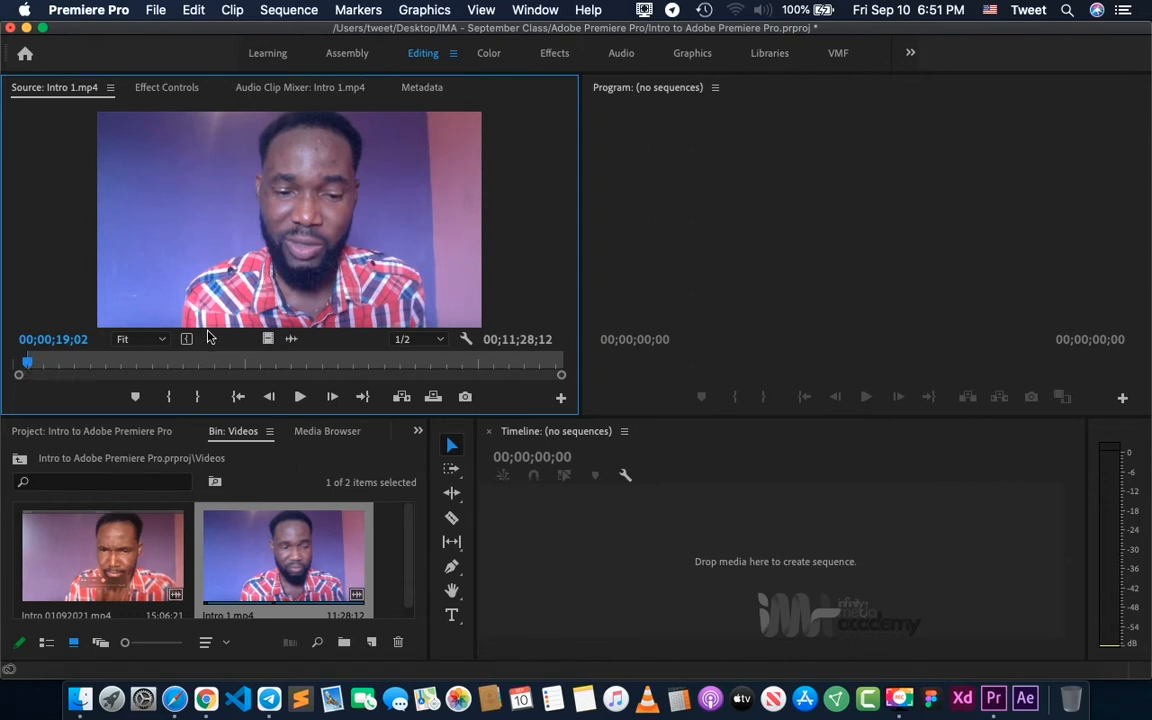
- Mark the Out point of Intro 1.mp4 at 00;01;00;02 in the Source monitor
{"action": "key", "text": "space"}
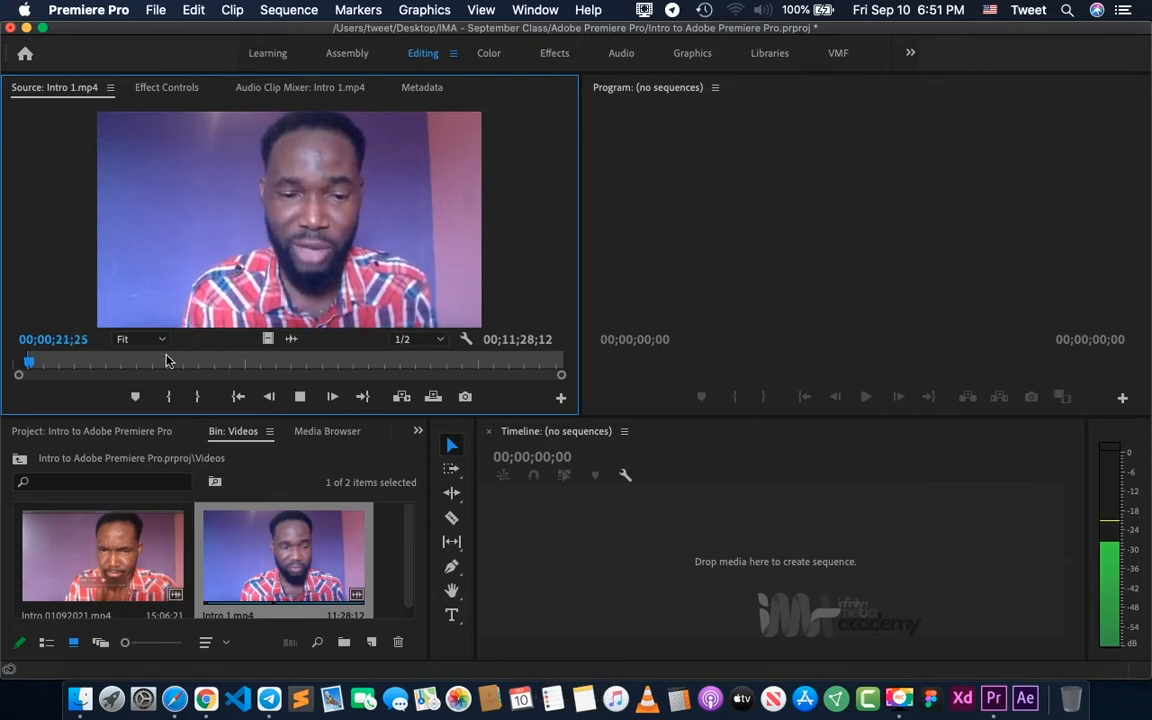
{"action": "left_click", "coordinate": [32, 367]}
{"action": "left_click_drag", "start_coordinate": [32, 367], "coordinate": [58, 368]}
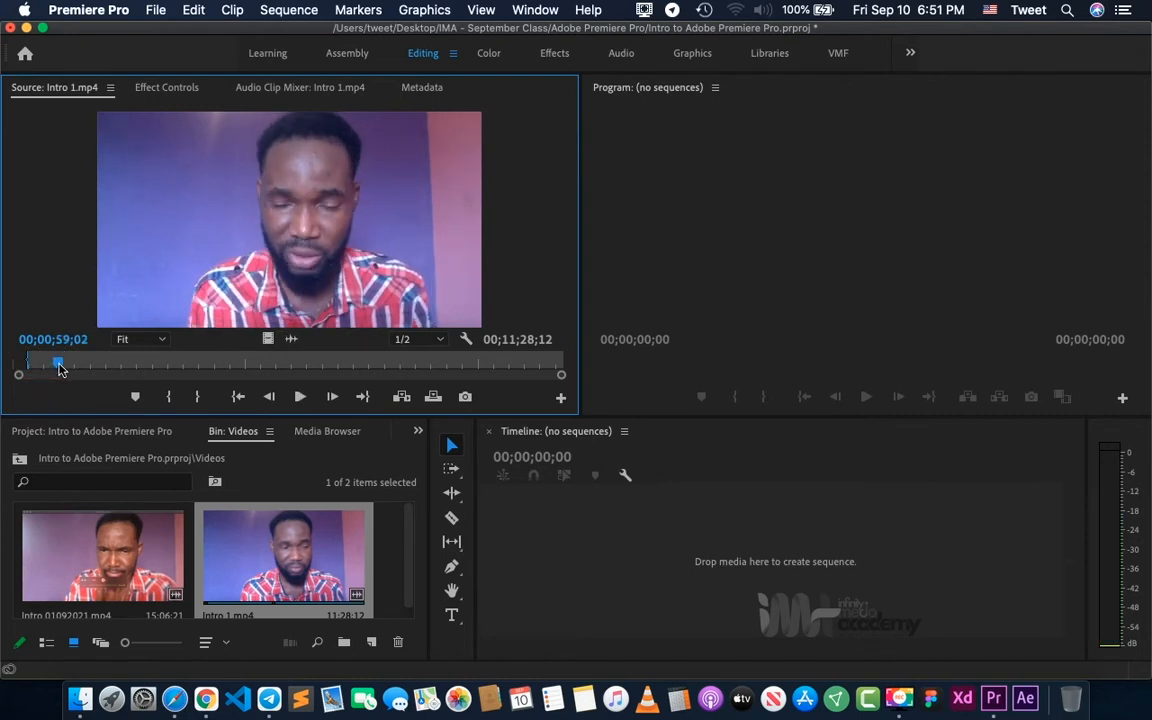
{"action": "key", "text": "space"}
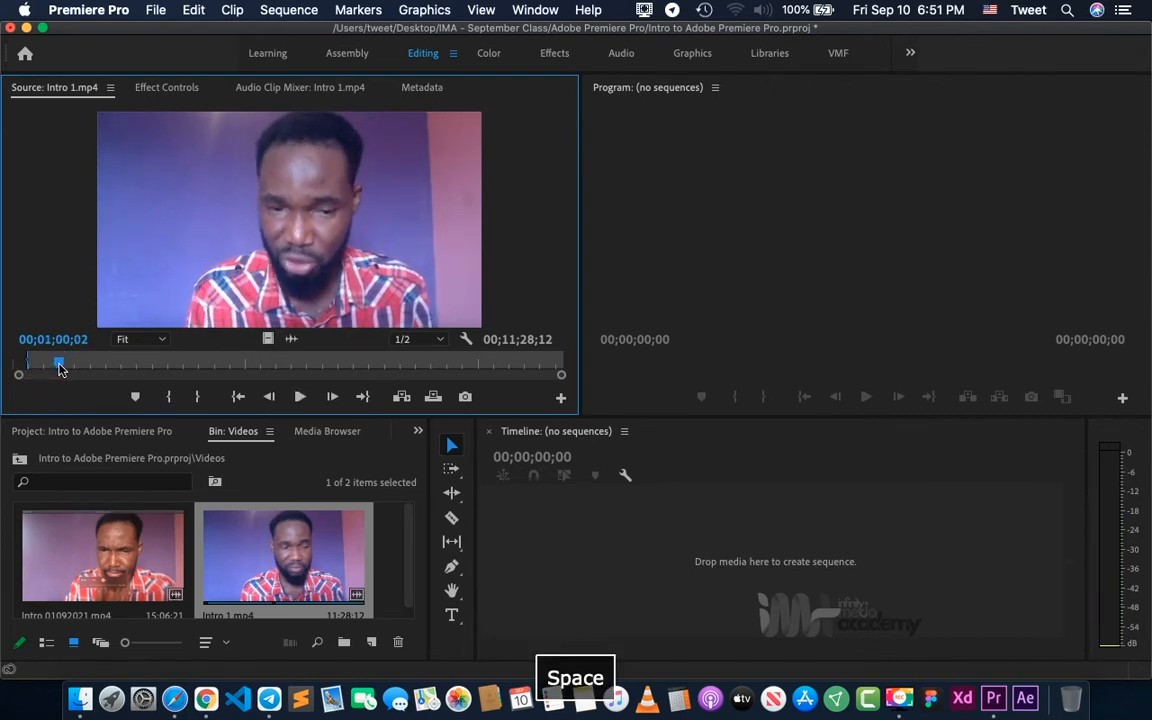
{"action": "left_click", "coordinate": [196, 401]}
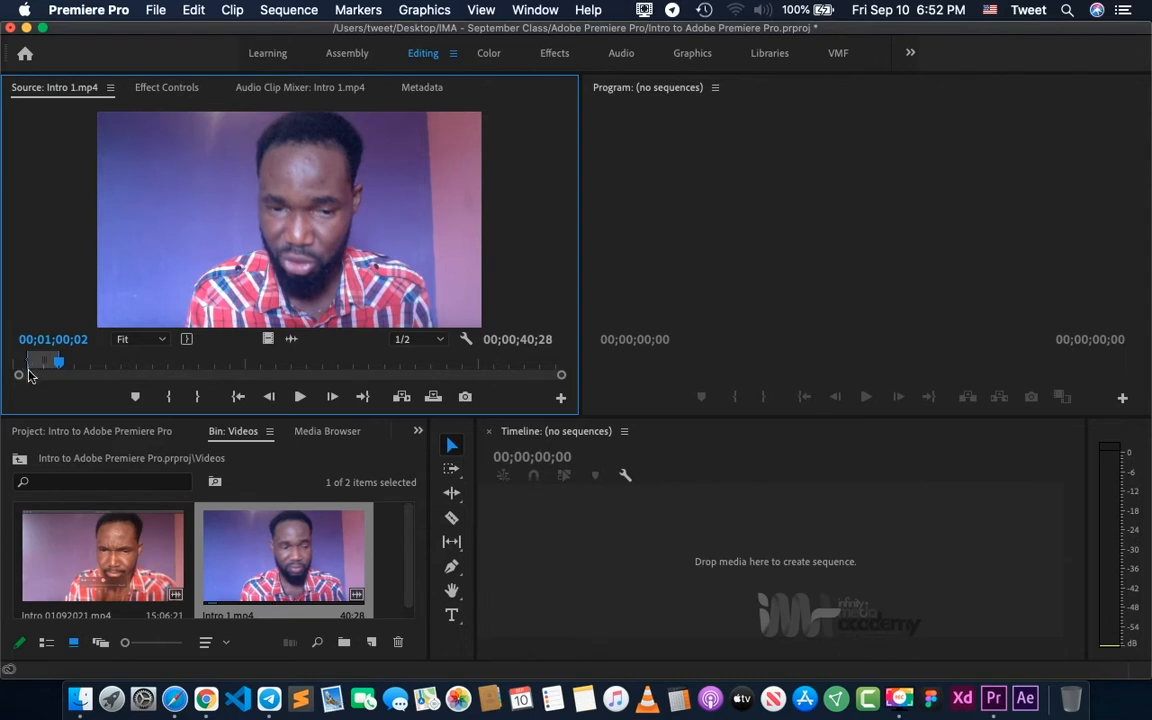
- Create a sequence from the marked part of Intro 1.mp4 and add Intro 01092021.mp4 behind it on V1 and A1, leaving a gap
{"action": "left_click", "coordinate": [75, 362]}
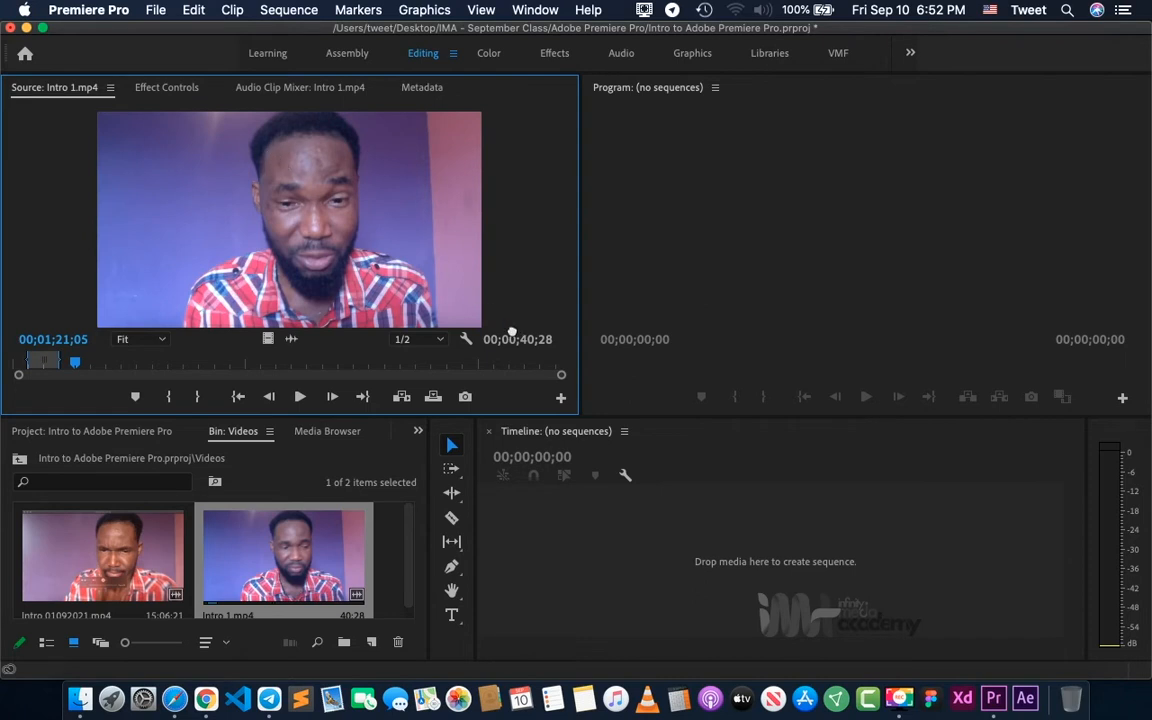
{"action": "left_click_drag", "start_coordinate": [604, 565], "coordinate": [604, 562]}
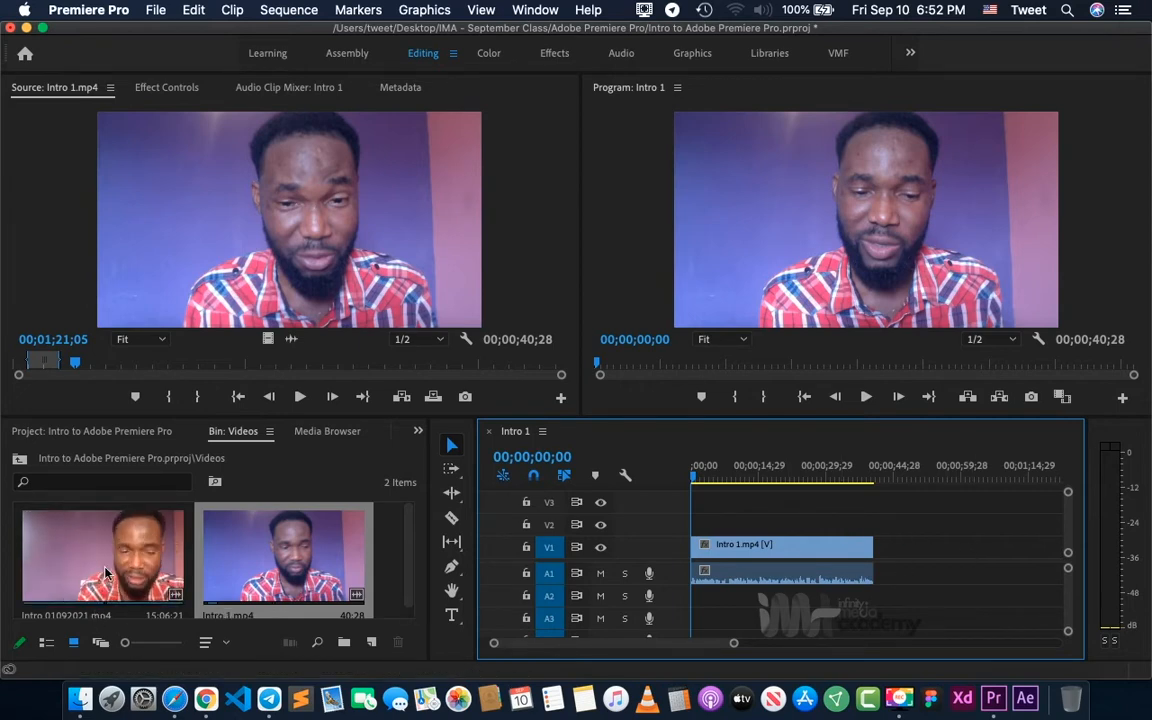
{"action": "left_click_drag", "start_coordinate": [107, 572], "coordinate": [925, 560]}
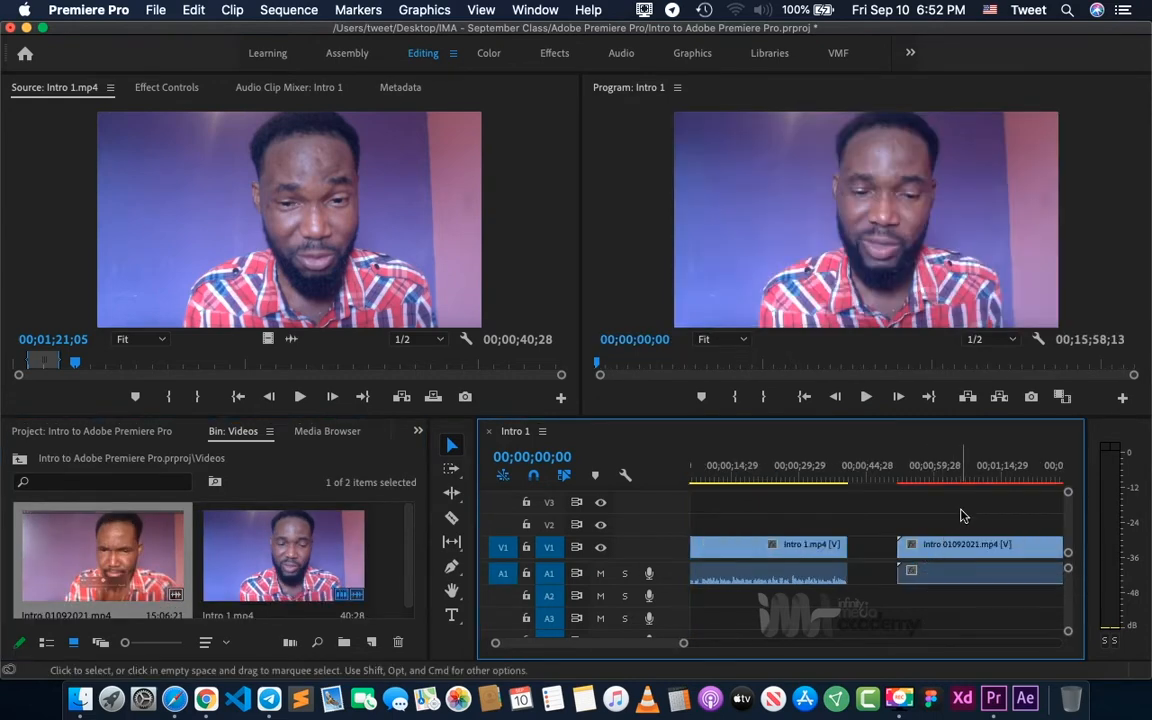
- Examine the two clips and the gap between them at different timeline zoom levels
{"action": "key", "text": "minus"}
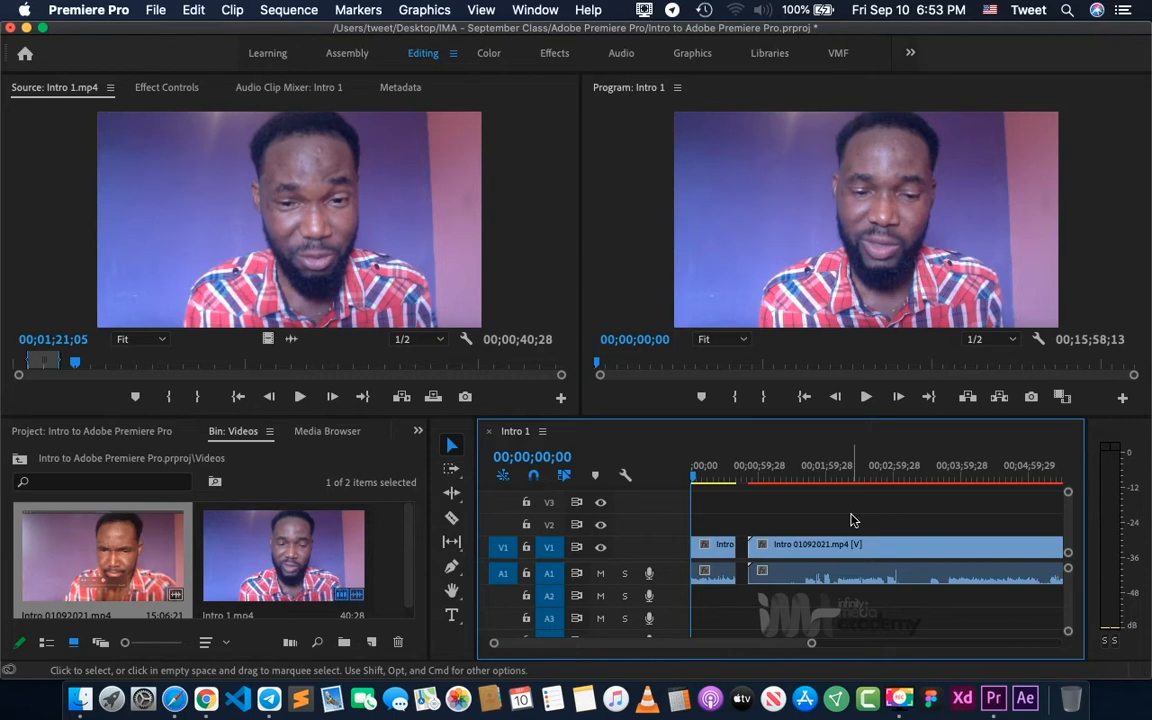
{"action": "key", "text": "equal"}
{"action": "key", "text": "equal"}
{"action": "key", "text": "equal"}
{"action": "key", "text": "minus"}
{"action": "key", "text": "minus"}
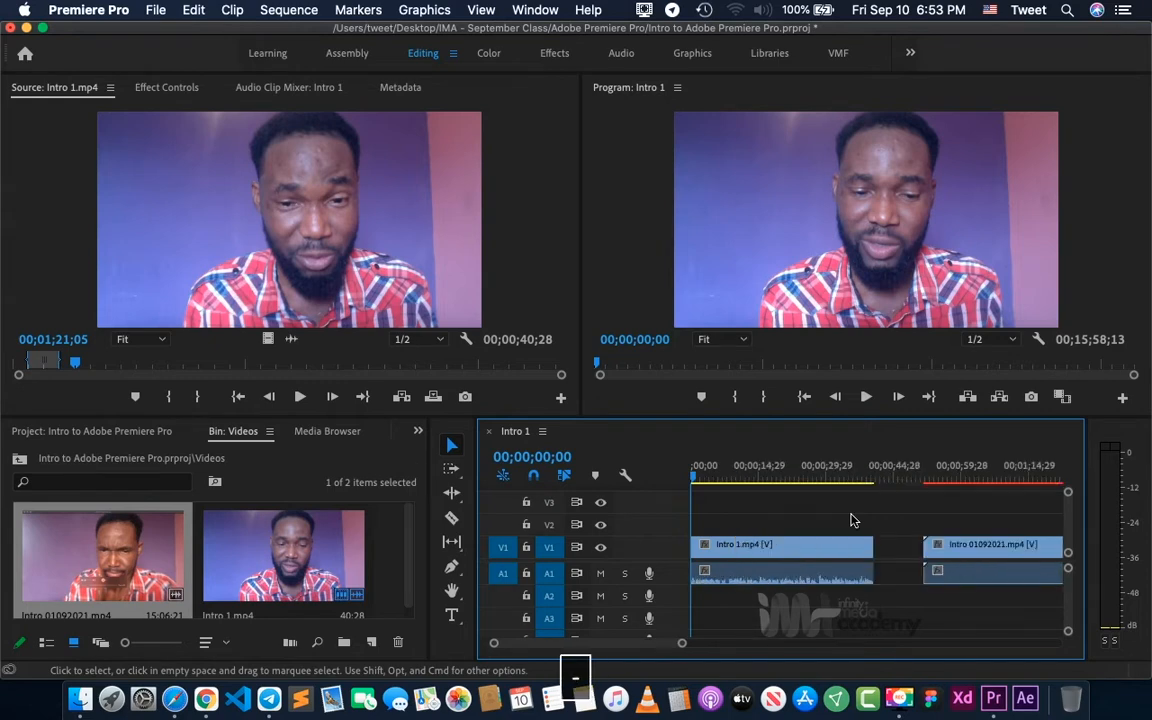
{"action": "key", "text": "minus"}
{"action": "key", "text": "minus"}
{"action": "key", "text": "minus"}
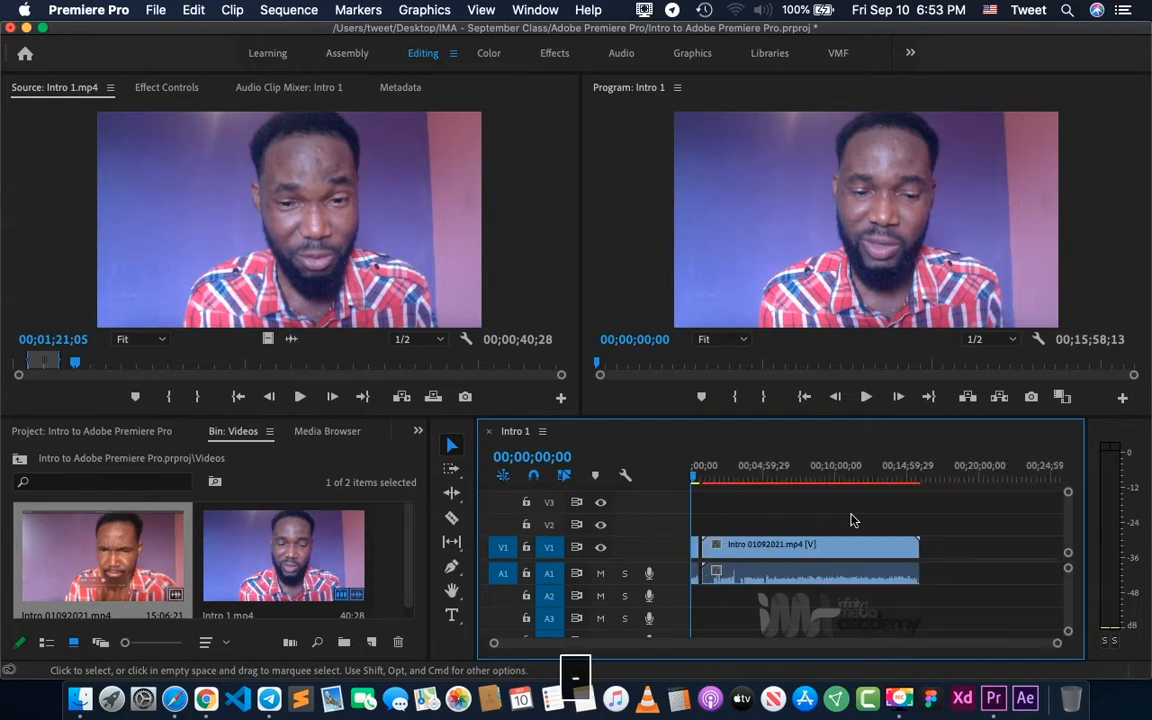
{"action": "key", "text": "equal"}
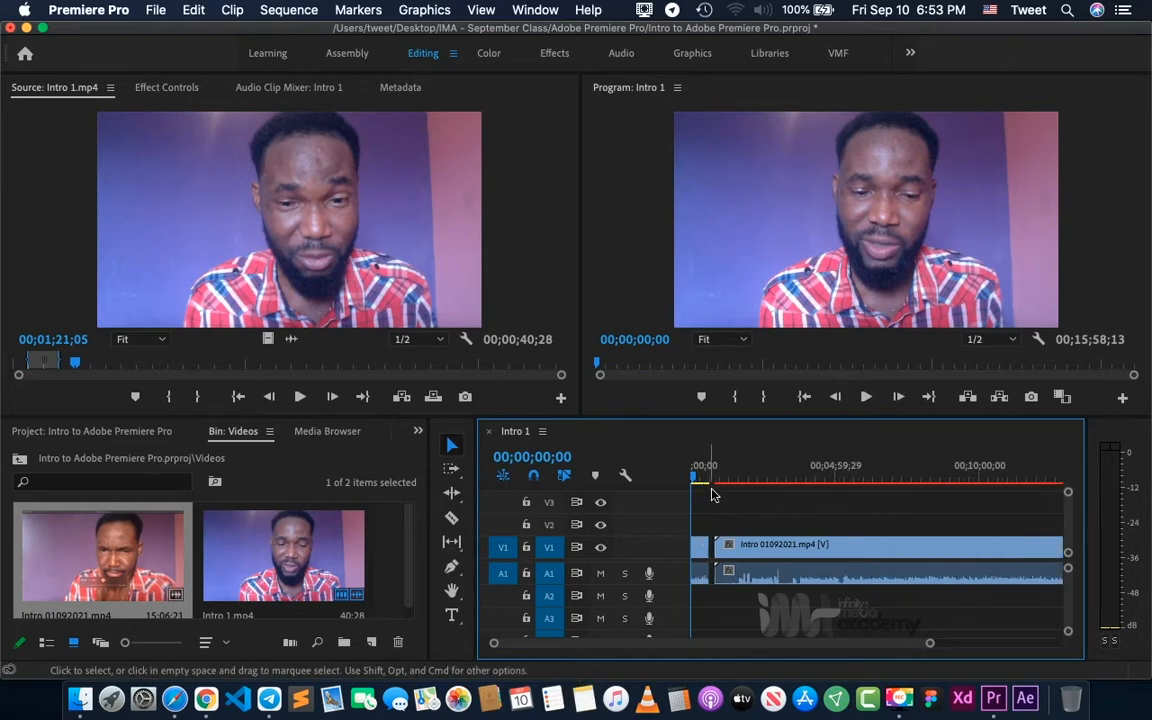
- Play the sequence to 00;03;04;01 and trim the start of the Intro 01092021.mp4 clip to that point
{"action": "left_click", "coordinate": [779, 474]}
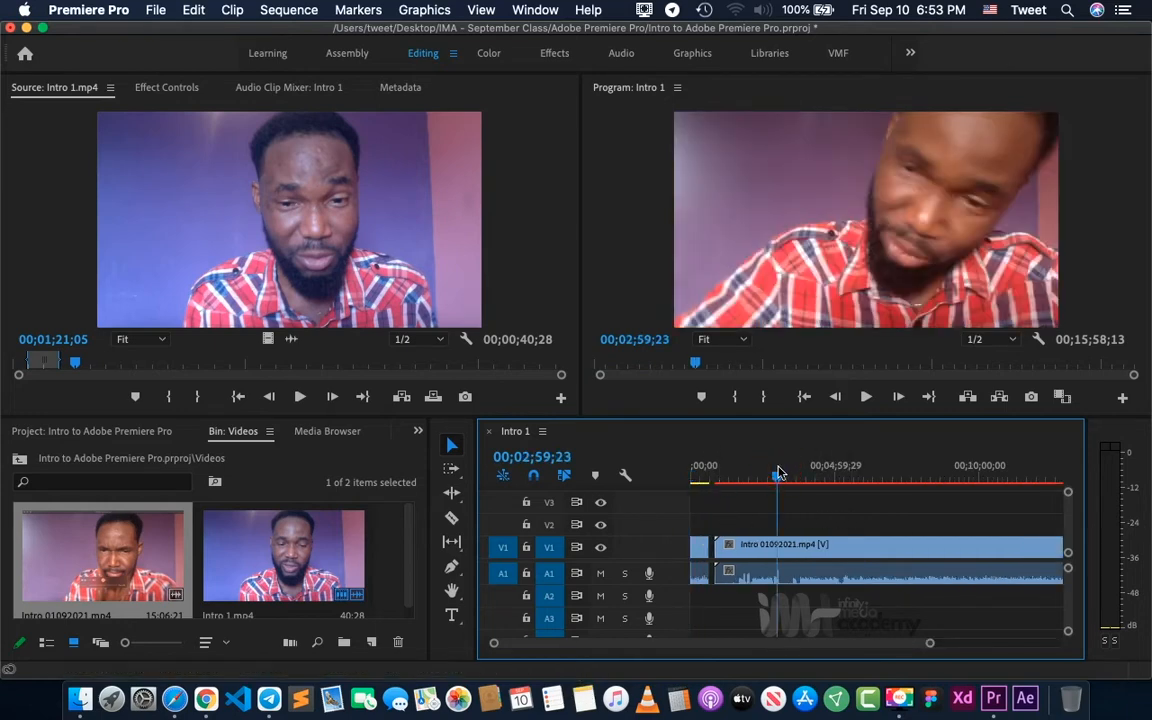
{"action": "key", "text": "space"}
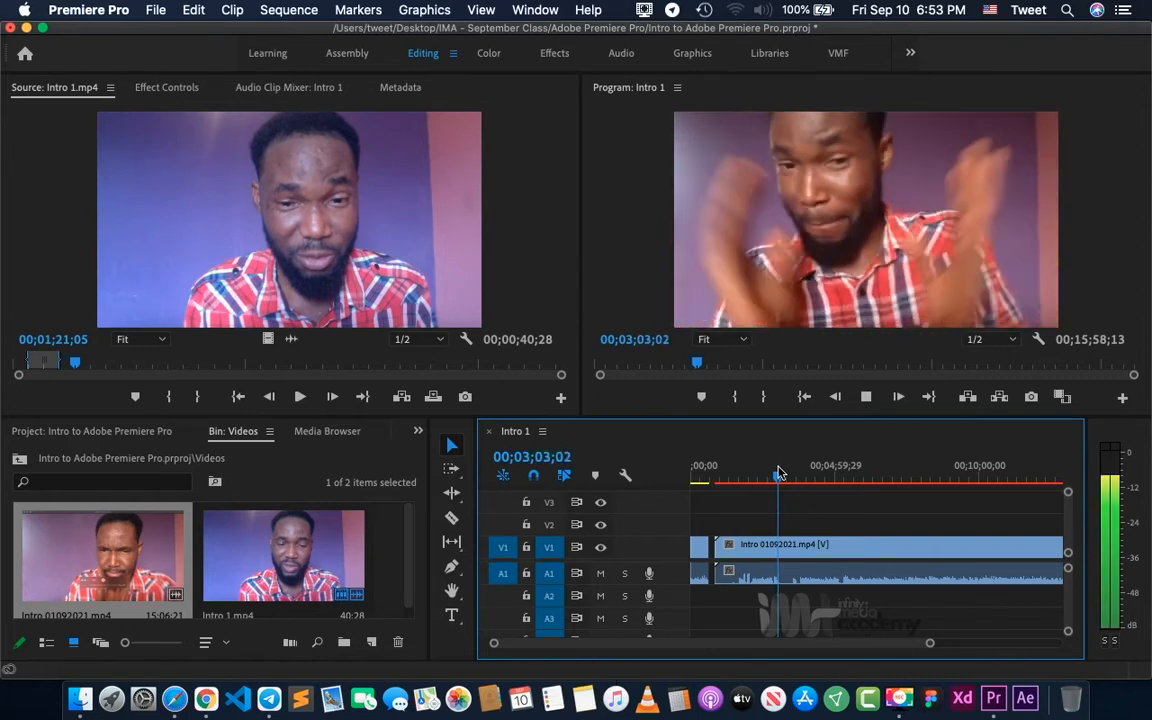
{"action": "key", "text": "space"}
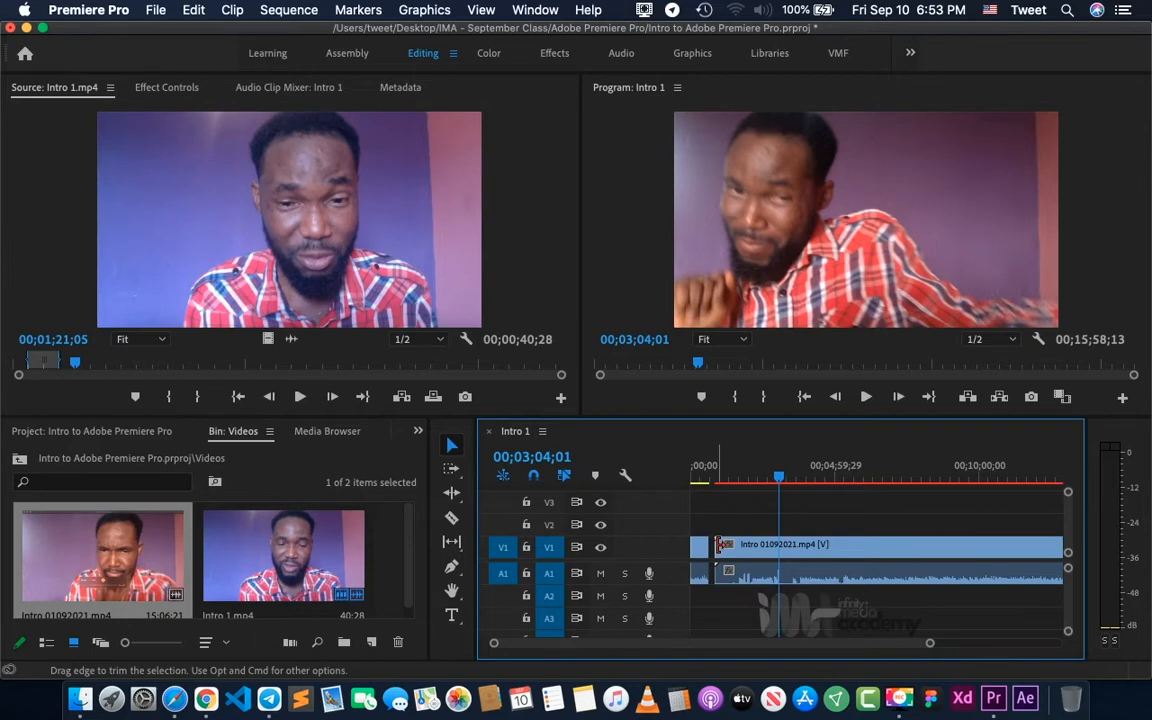
{"action": "left_click_drag", "start_coordinate": [719, 545], "coordinate": [778, 547]}
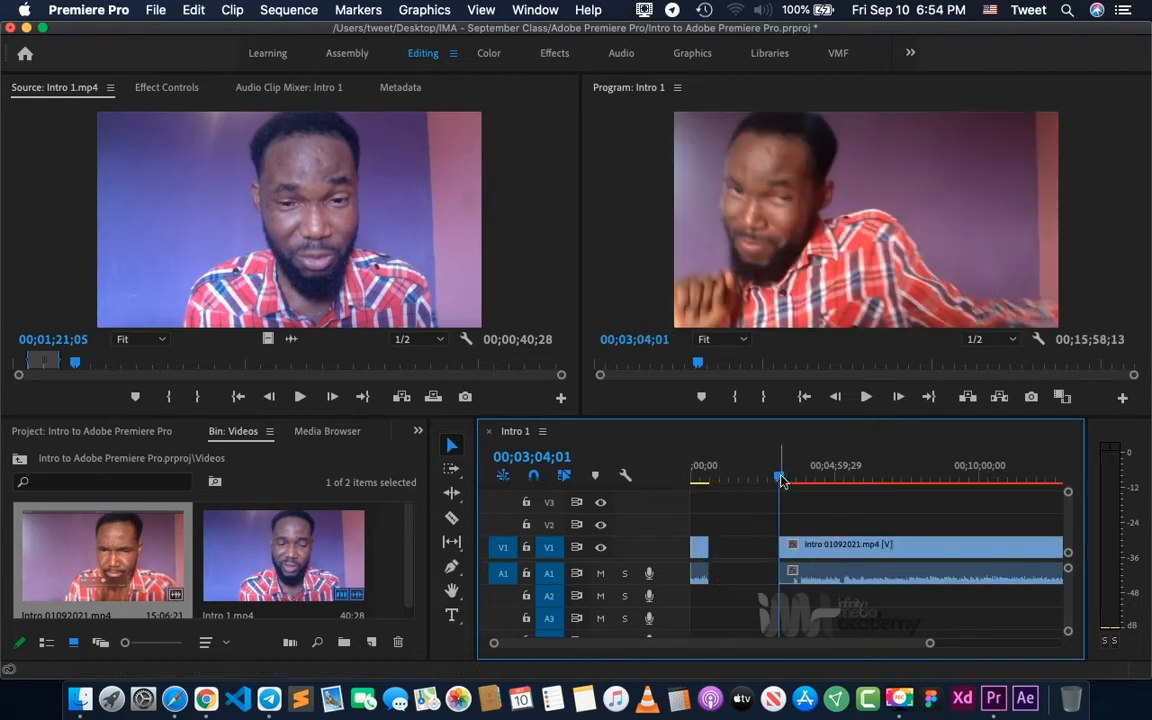
- Place the playhead at 00;02;41;01 in the gap and trim the end of the Intro 01092021.mp4 clip back to about 00;05;29;02
{"action": "mouse_move", "coordinate": [782, 481]}
{"action": "left_mouse_down"}
{"action": "mouse_move", "coordinate": [753, 482]}
{"action": "mouse_move", "coordinate": [769, 480]}
{"action": "left_mouse_up"}
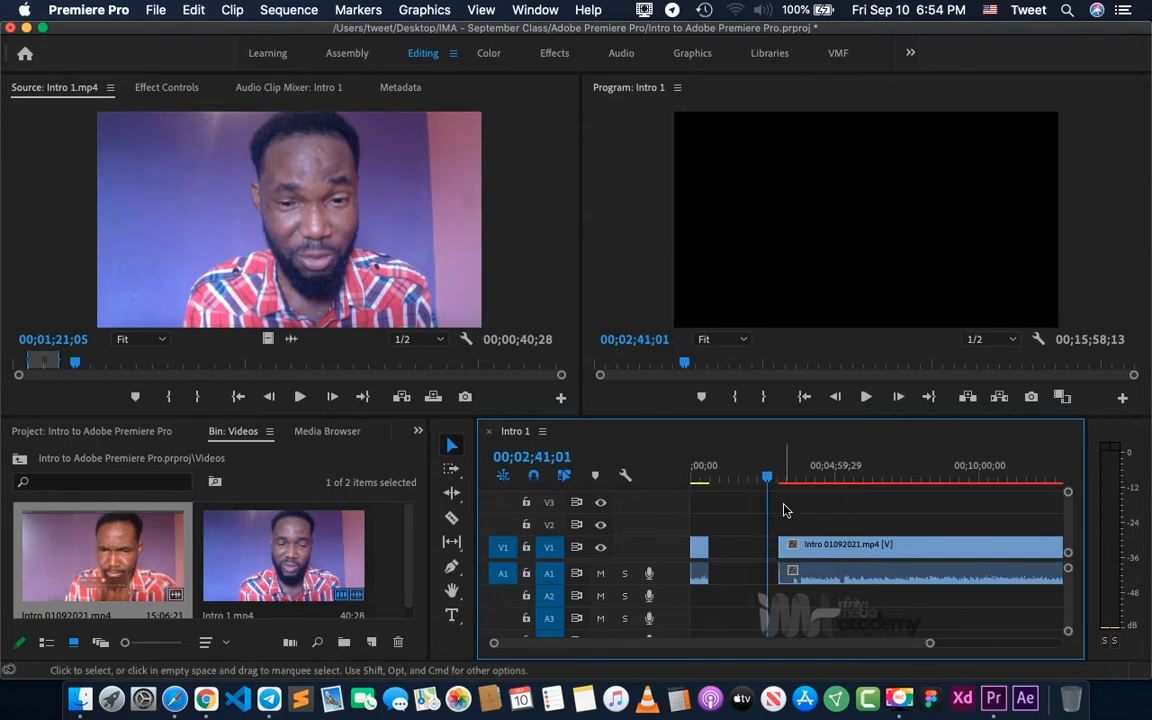
{"action": "key", "text": "minus"}
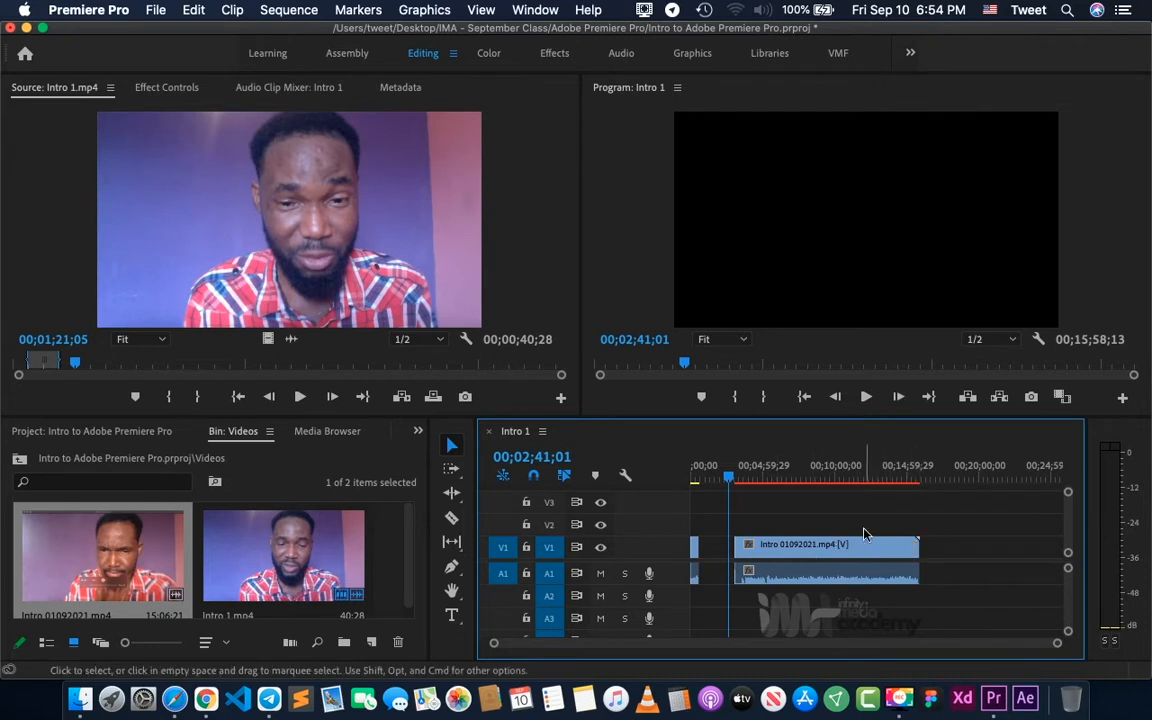
{"action": "left_click", "coordinate": [916, 547]}
{"action": "left_click_drag", "start_coordinate": [916, 547], "coordinate": [752, 547]}
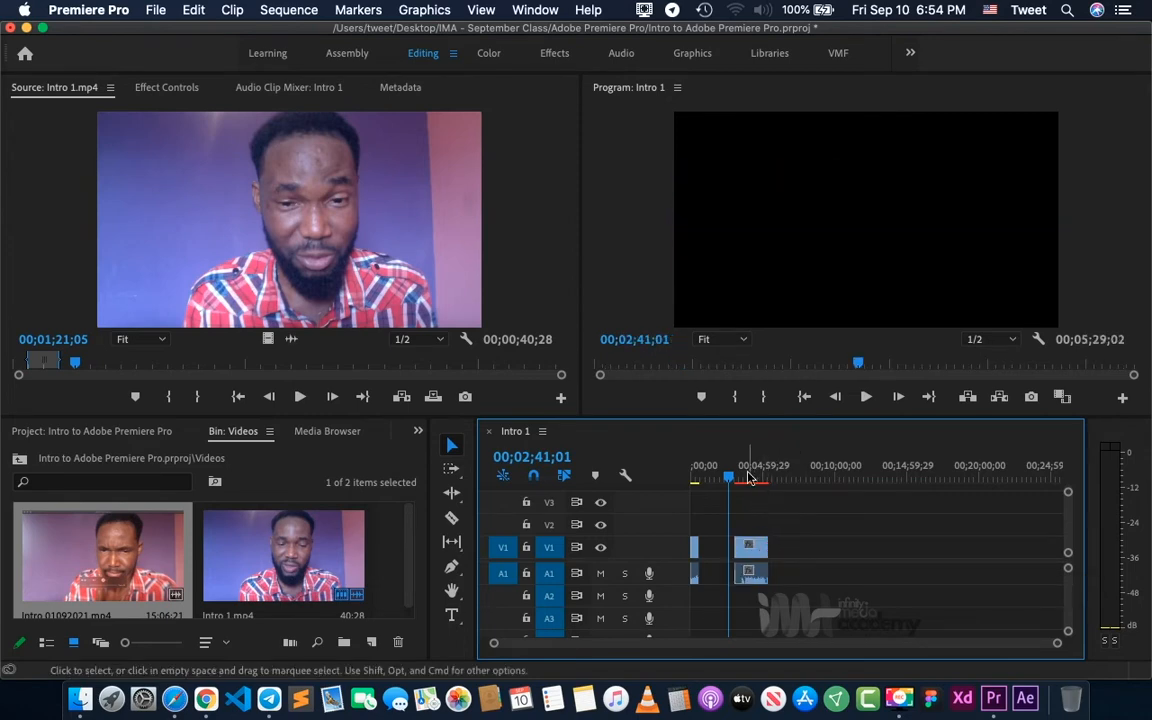
- Set the playhead to 00;03;52;07 and move the Intro 01092021.mp4 clip to V2 and A2, starting where the Intro 1.mp4 clip ends
{"action": "left_click_drag", "start_coordinate": [728, 476], "coordinate": [748, 476]}
{"action": "key", "text": "equal"}
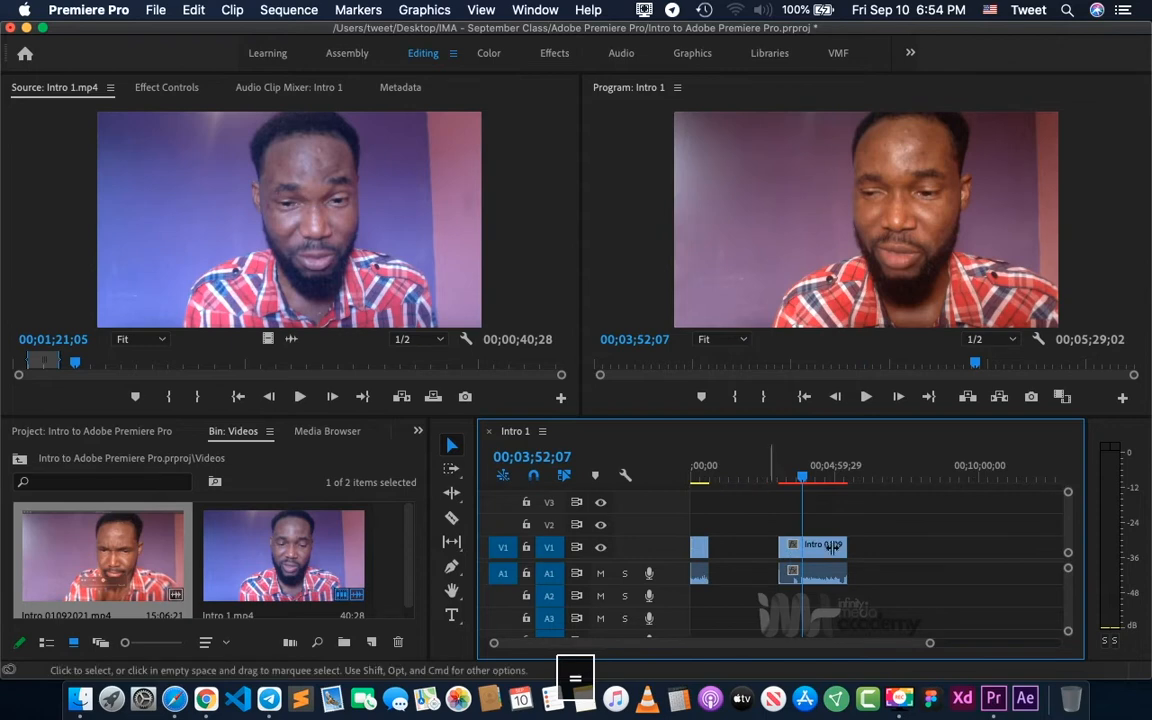
{"action": "left_click", "coordinate": [703, 548]}
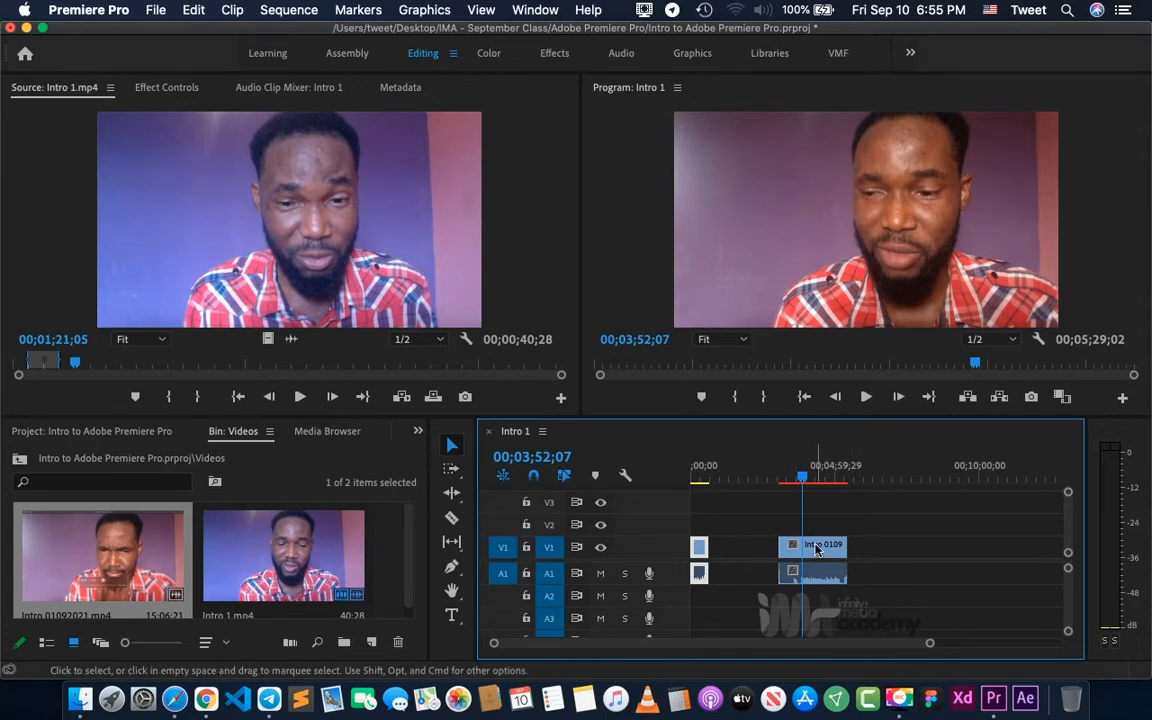
{"action": "left_click_drag", "start_coordinate": [815, 548], "coordinate": [745, 522]}
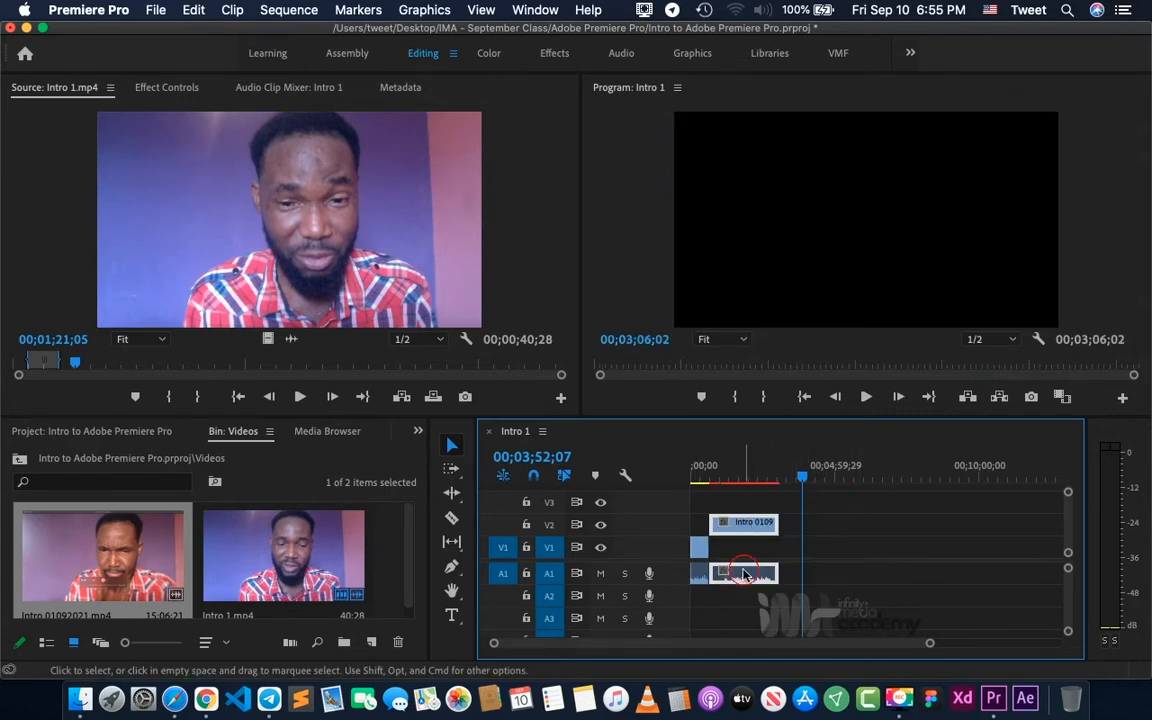
{"action": "left_click_drag", "start_coordinate": [743, 574], "coordinate": [745, 597]}
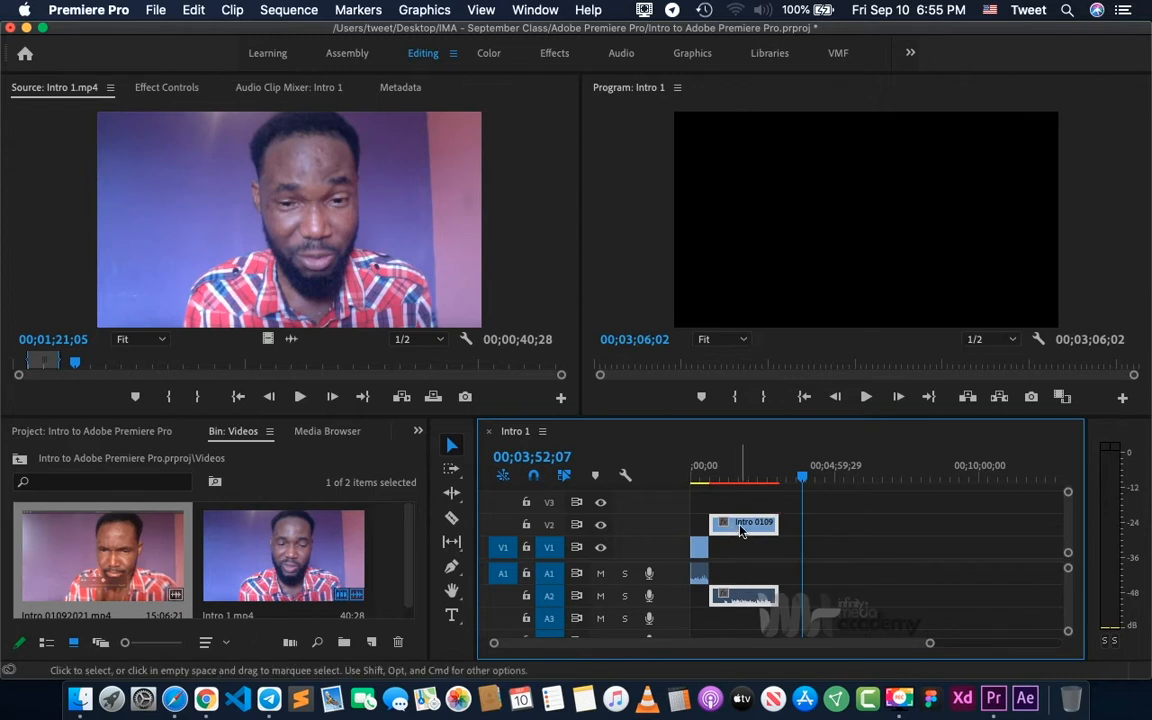
- Paste a copy of the Intro 01092021.mp4 clip at the playhead, move its video to V3 and extend it to end at 00;12;23;18
{"action": "key", "text": "super+c"}
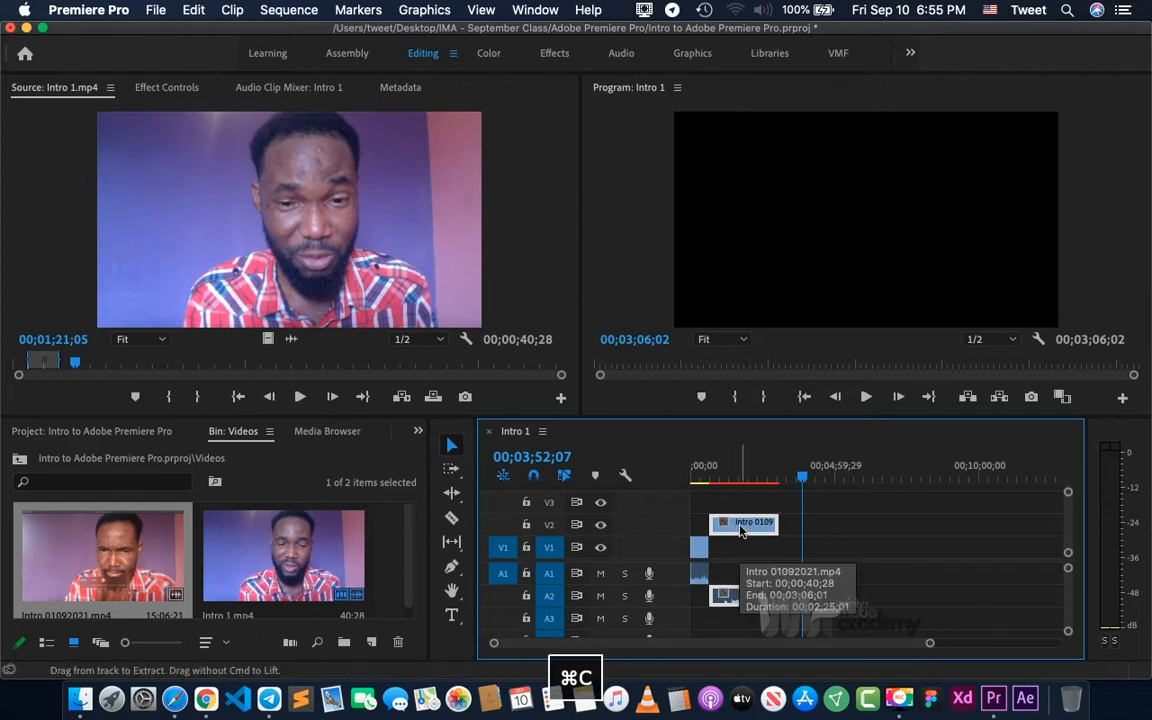
{"action": "key", "text": "super+v"}
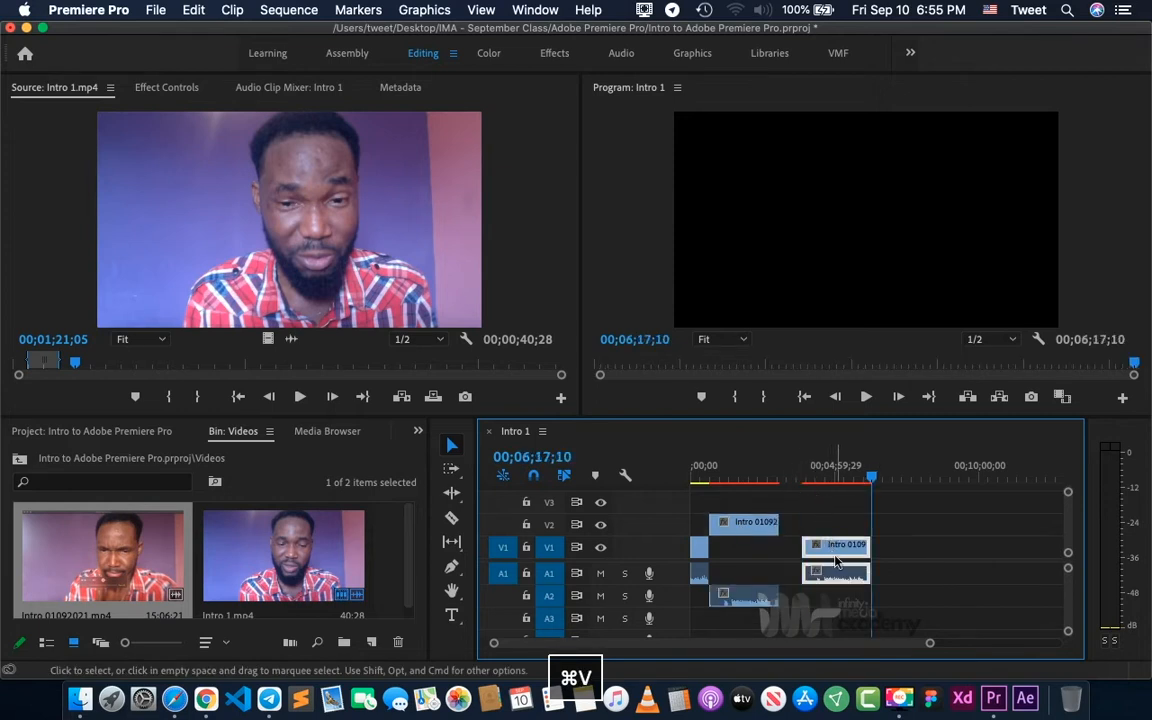
{"action": "left_click", "coordinate": [825, 510]}
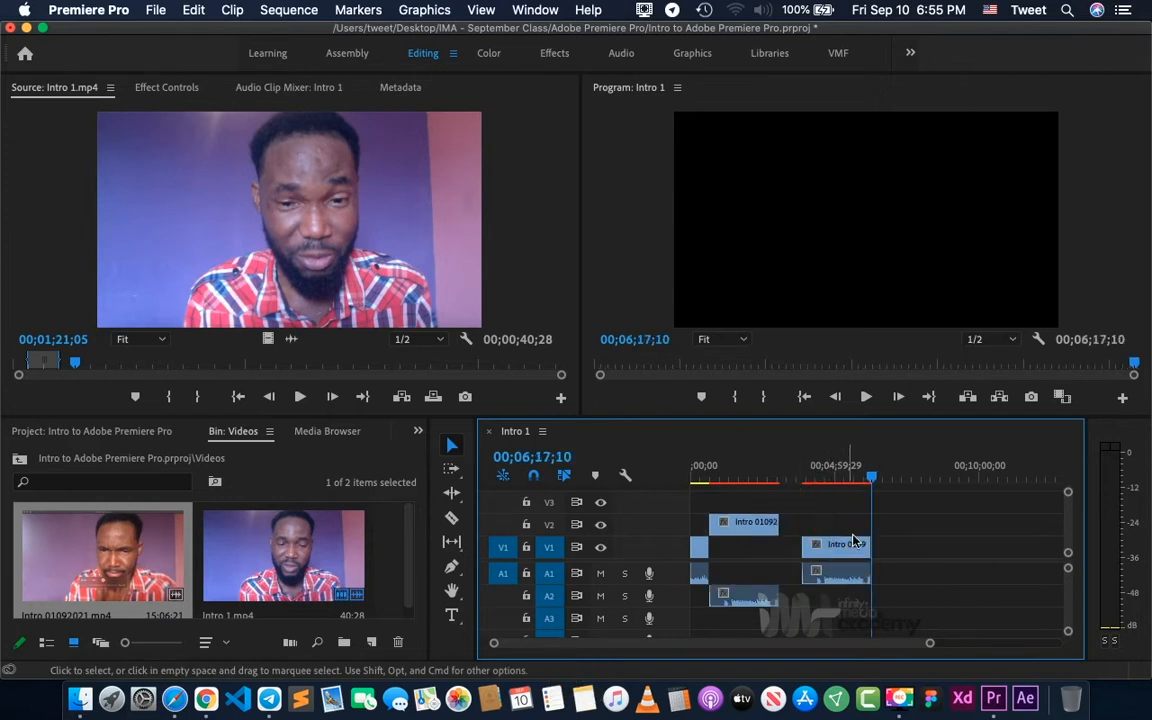
{"action": "left_click_drag", "start_coordinate": [836, 556], "coordinate": [1046, 570]}
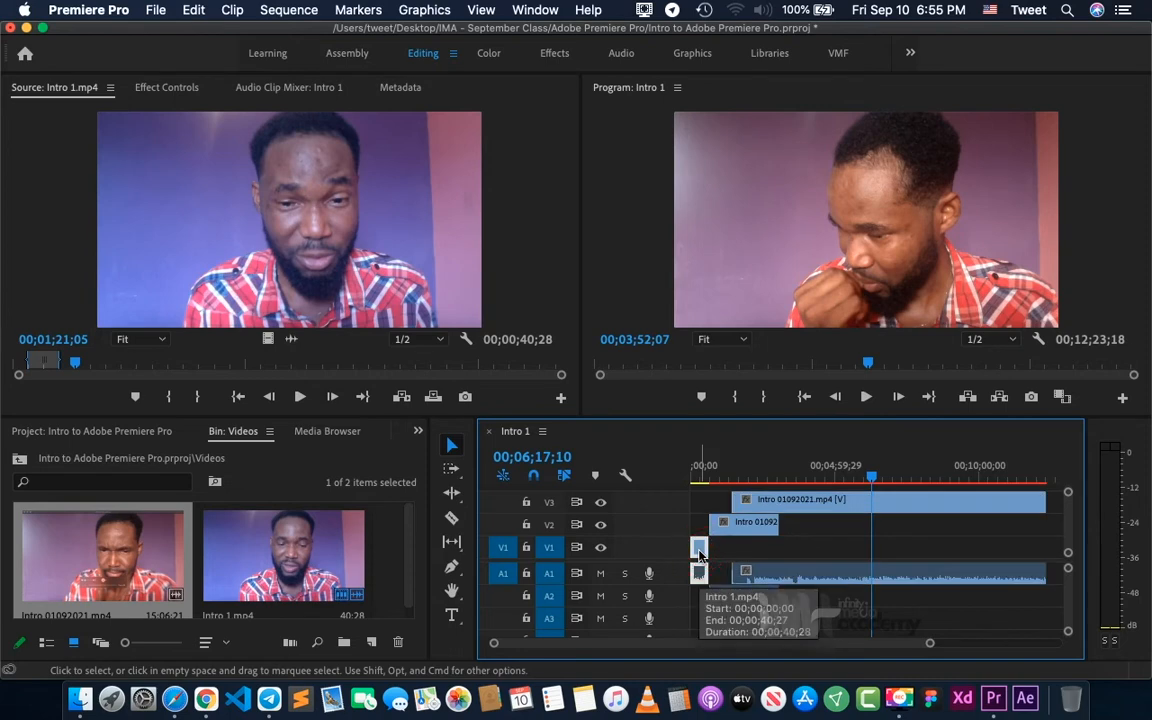
- Copy the first Intro 1.mp4 clip and paste it on V1 and A1 at 00;12;38;18, past the end of the V3 clip
{"action": "left_click", "coordinate": [699, 549]}
{"action": "key", "text": "super+c"}
{"action": "left_click_drag", "start_coordinate": [870, 478], "coordinate": [878, 476]}
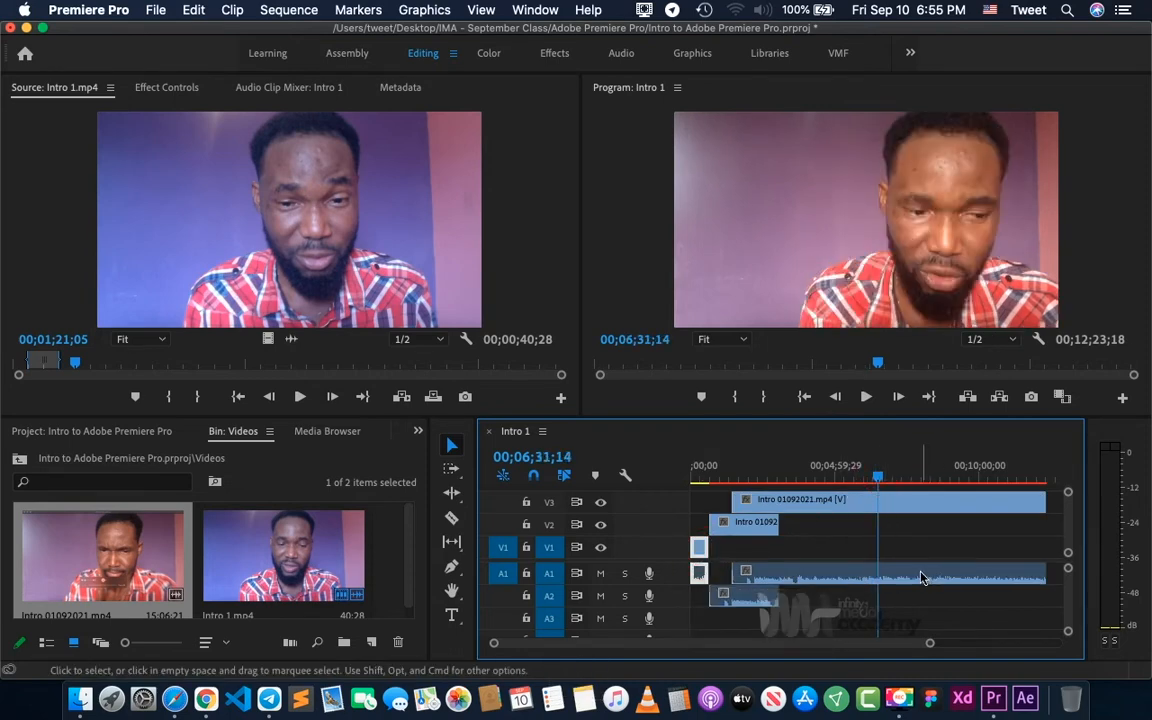
{"action": "scroll", "coordinate": [913, 579], "scroll_direction": "right", "scroll_amount": 3}
{"action": "left_click", "coordinate": [949, 474]}
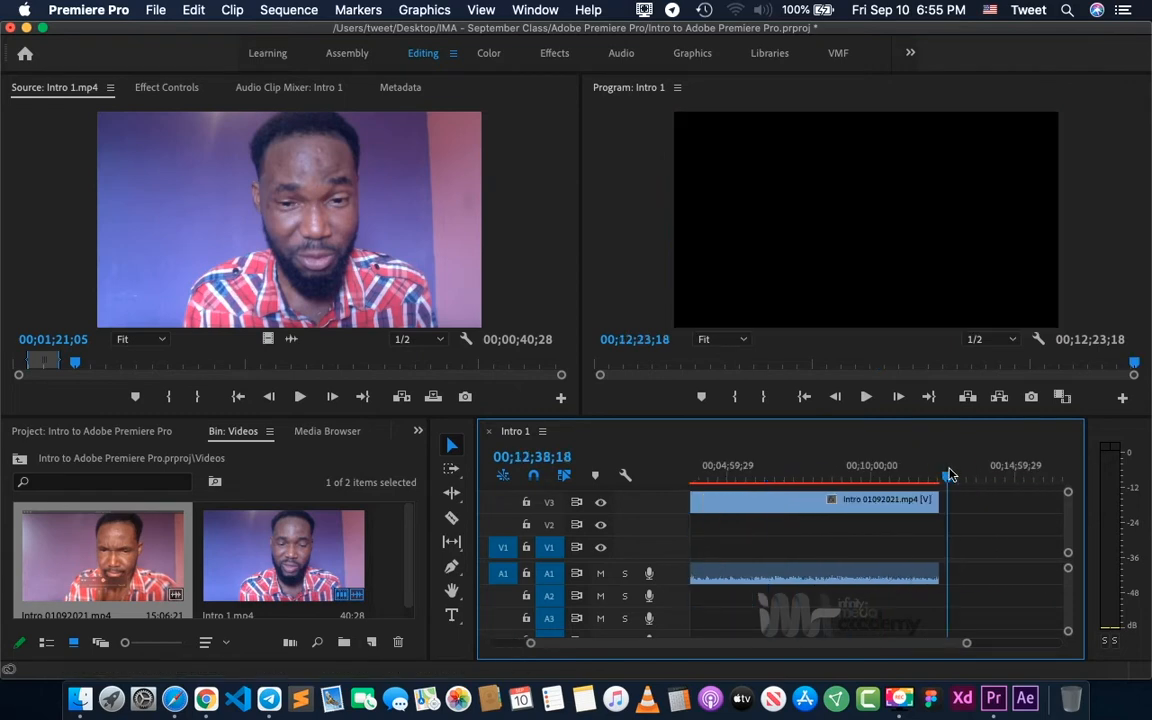
{"action": "key", "text": "super+v"}
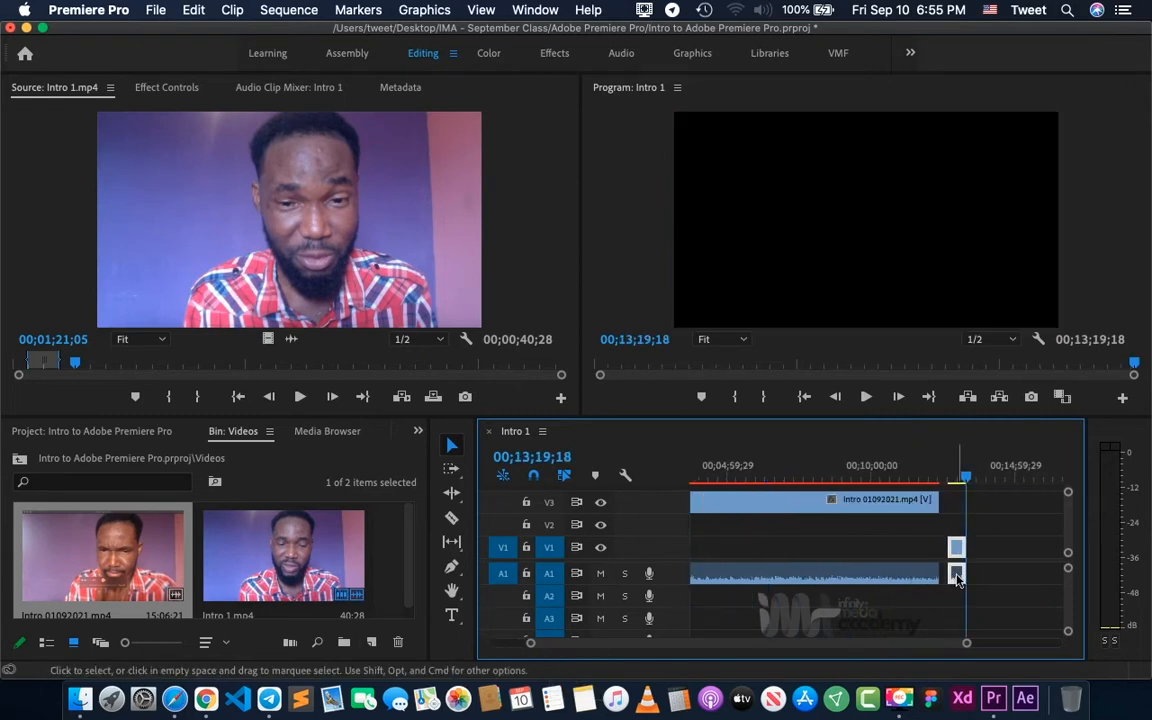
- Move the pasted Intro 1.mp4 clip to start at about 00;10;44;09 beneath the V3 clip, with its audio on A2
{"action": "left_click_drag", "start_coordinate": [956, 578], "coordinate": [905, 598]}
{"action": "key", "text": "-"}
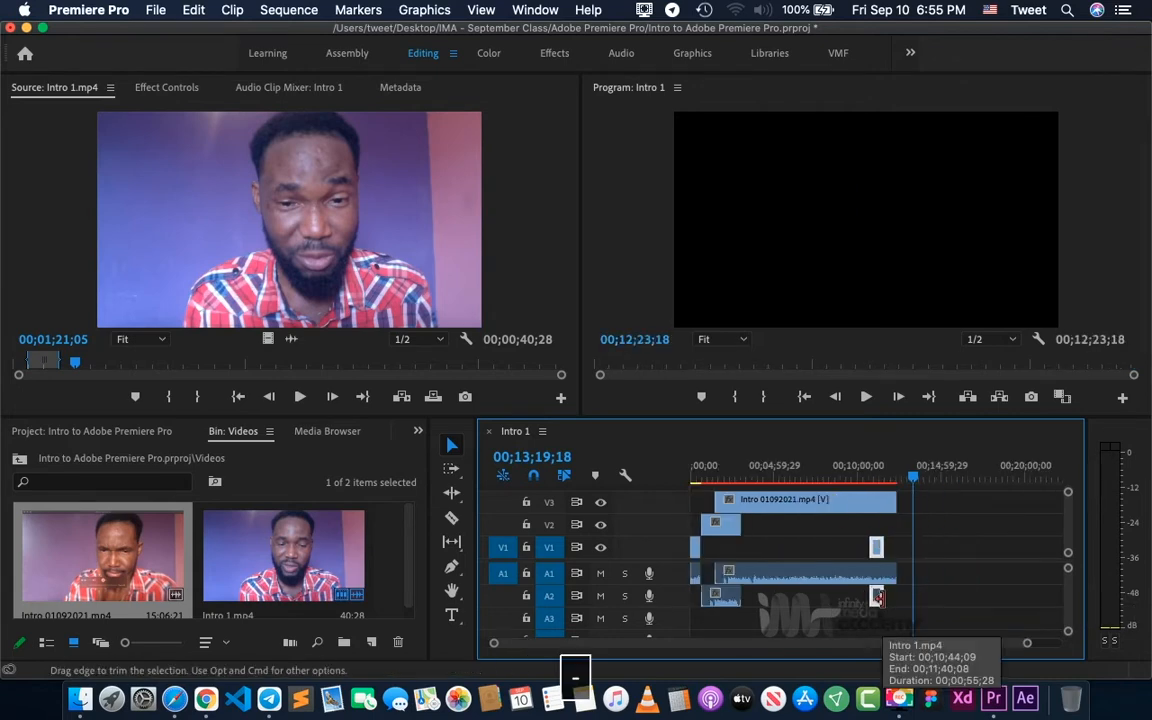
{"action": "key", "text": "="}
{"action": "scroll", "coordinate": [884, 604], "scroll_direction": "left", "scroll_amount": 5}
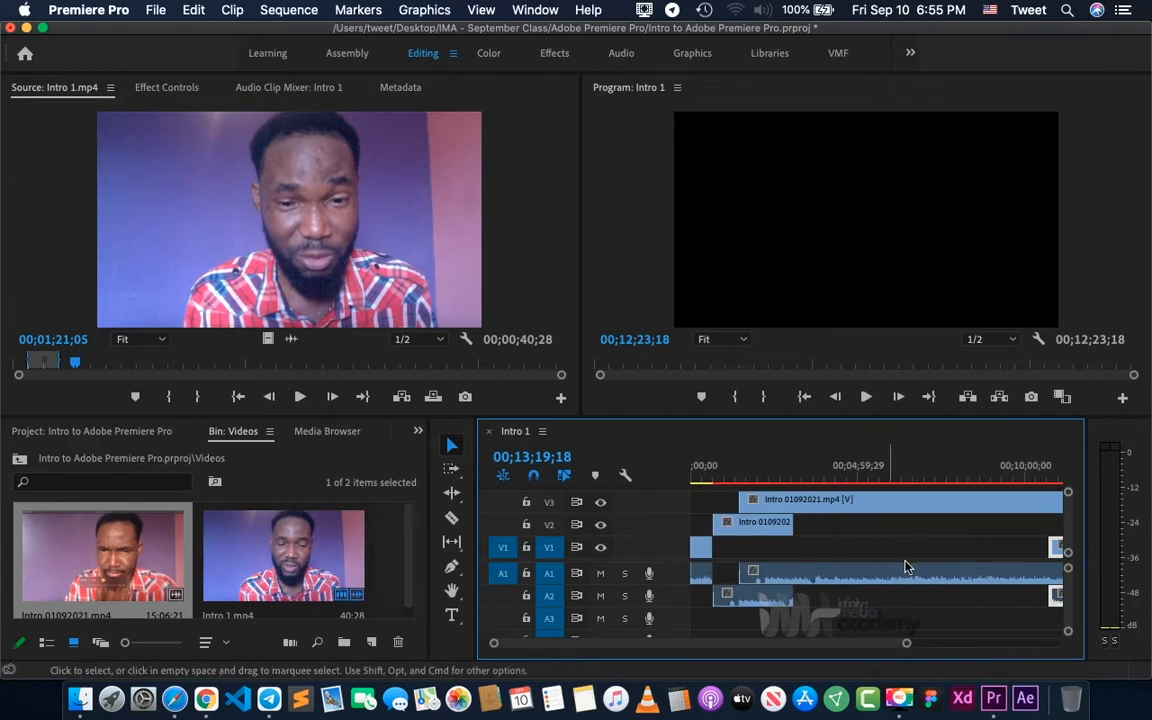
- Place the playhead at 00;05;19;23 and add the marked Intro 1.mp4 source range to V1 and A1, ending at about 00;14;31;01
{"action": "left_click", "coordinate": [86, 568]}
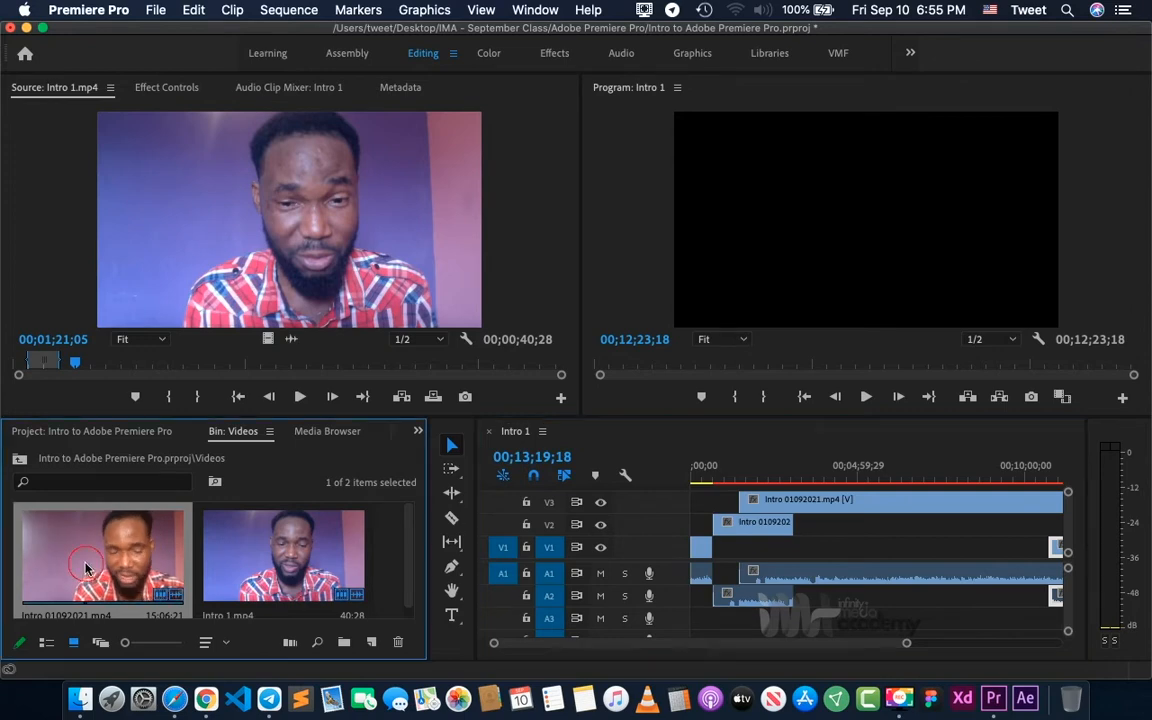
{"action": "left_click_drag", "start_coordinate": [86, 568], "coordinate": [90, 515]}
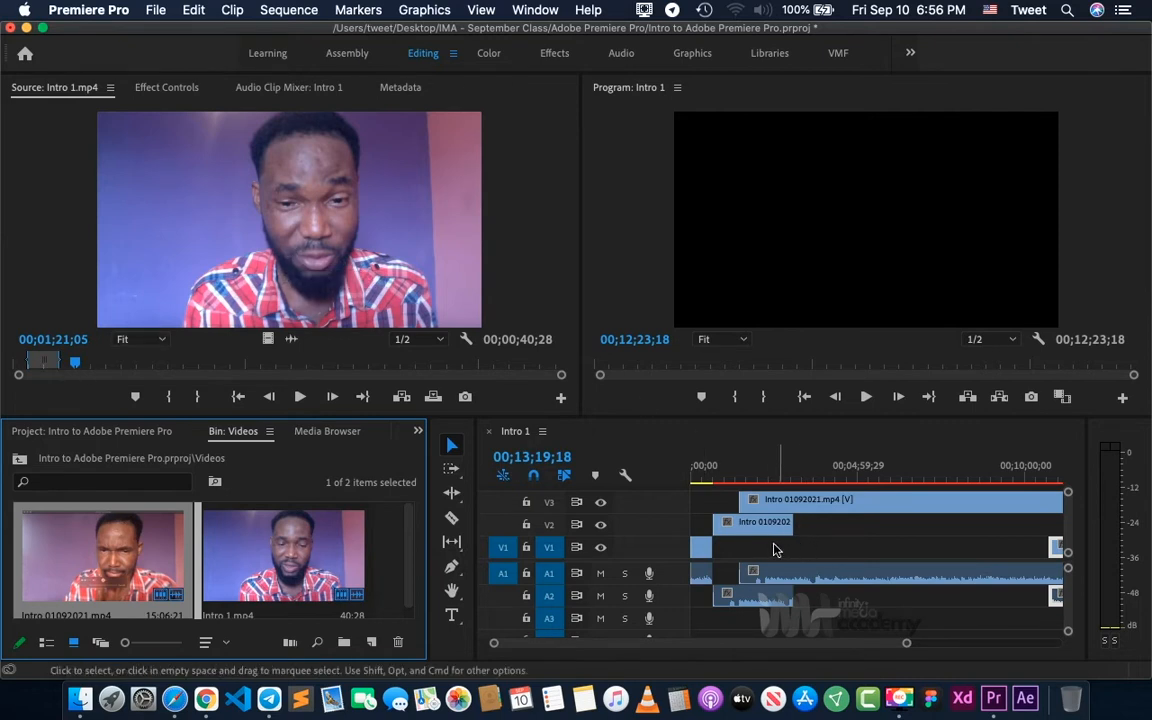
{"action": "left_click", "coordinate": [869, 472]}
{"action": "key", "text": "minus"}
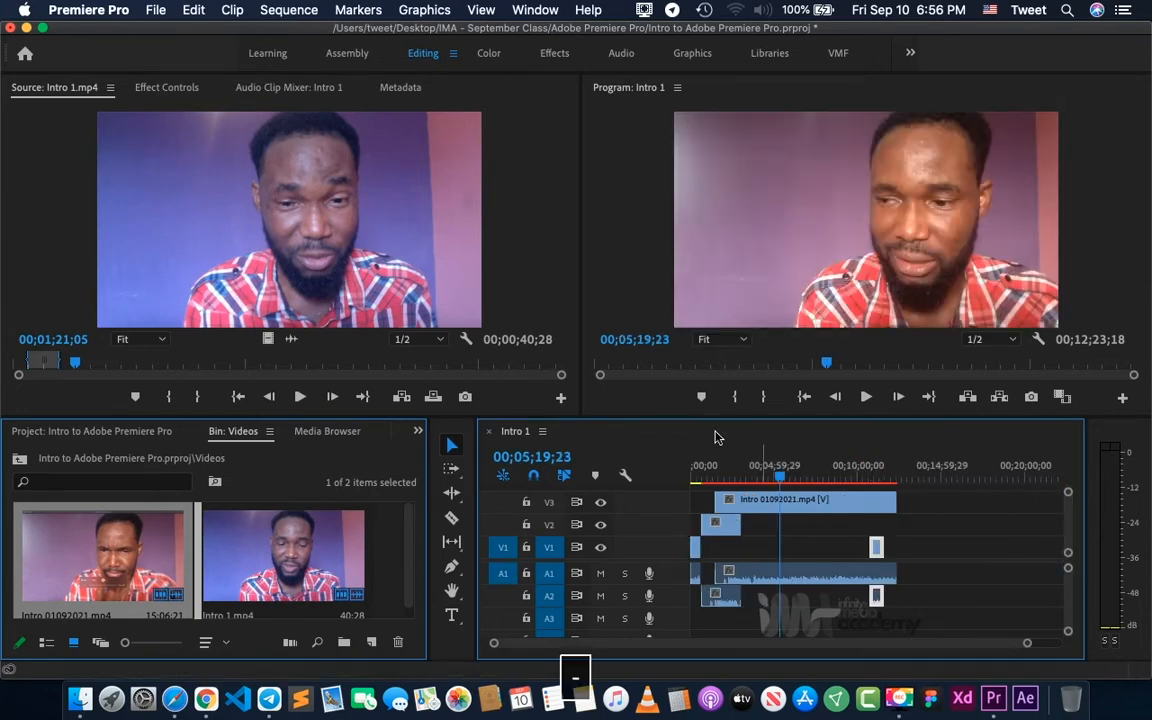
{"action": "left_click_drag", "start_coordinate": [296, 274], "coordinate": [927, 548]}
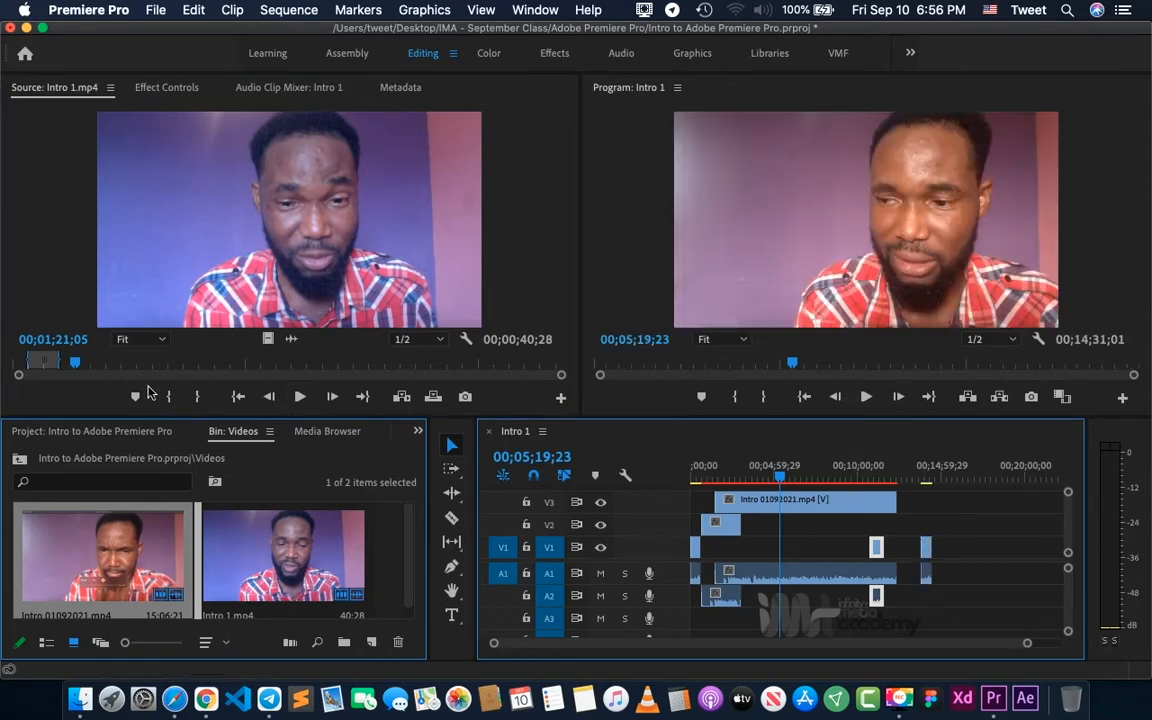
- Clear the In and Out points of the Intro 1.mp4 source and add the full clip to V1 and A1 at about 00;15;30;06
{"action": "left_click", "coordinate": [238, 398]}
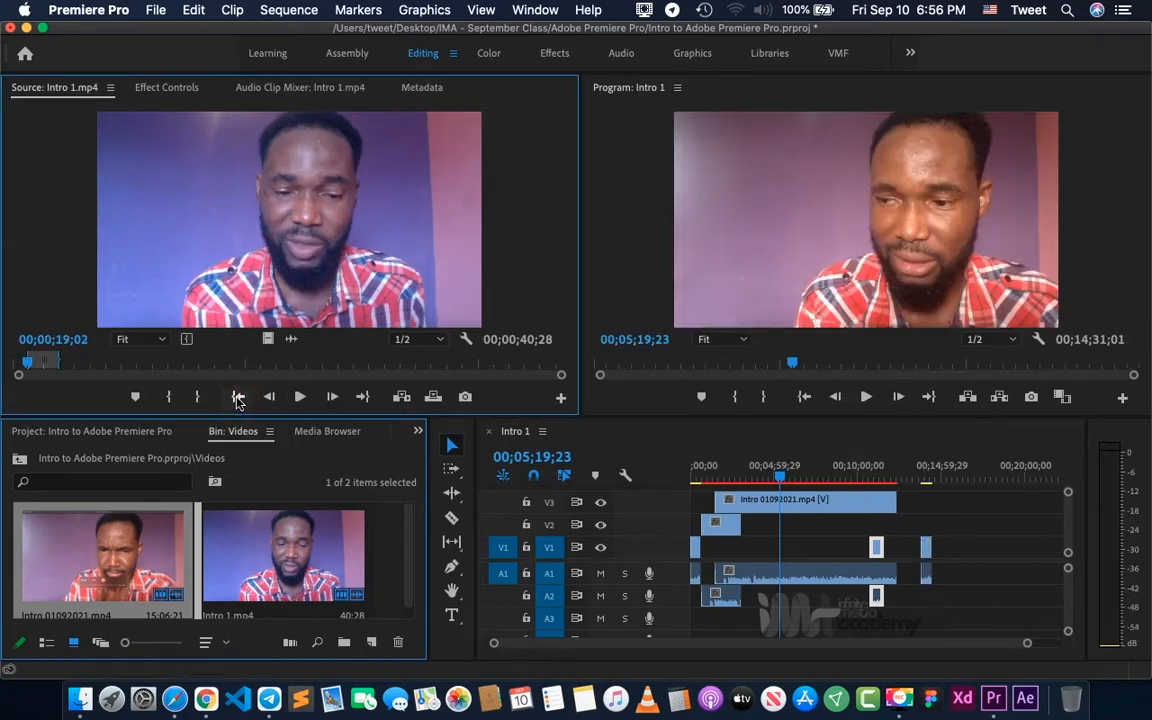
{"action": "right_click", "coordinate": [44, 361]}
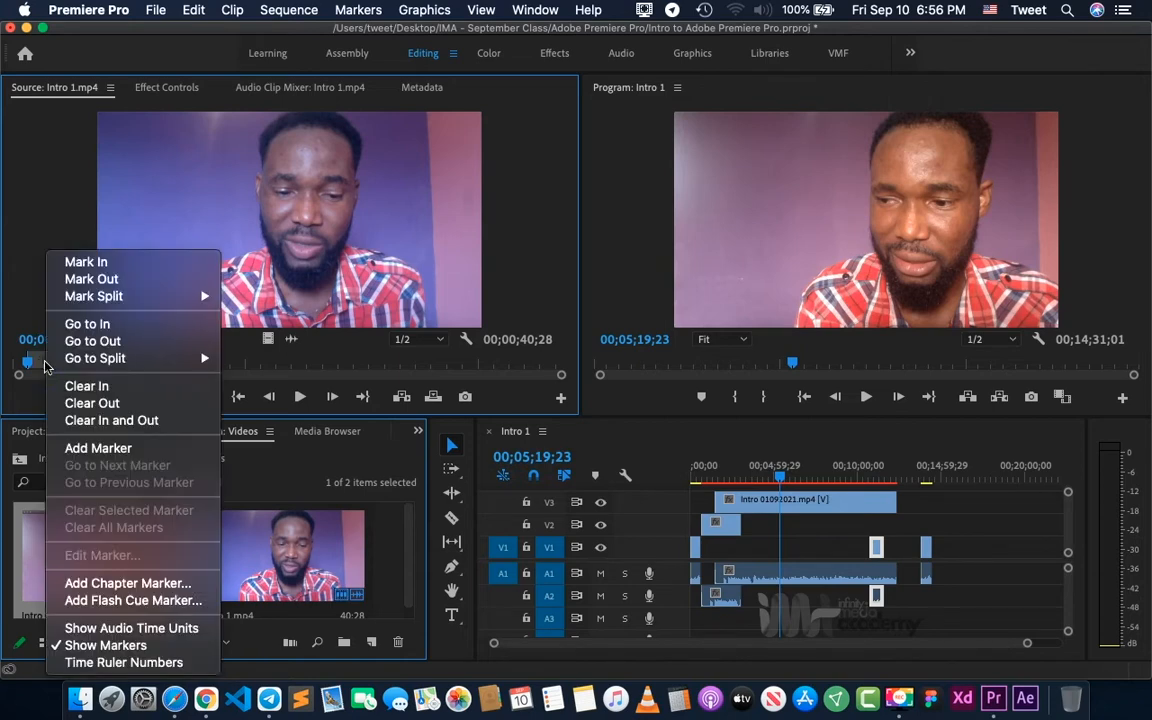
{"action": "left_click", "coordinate": [147, 425]}
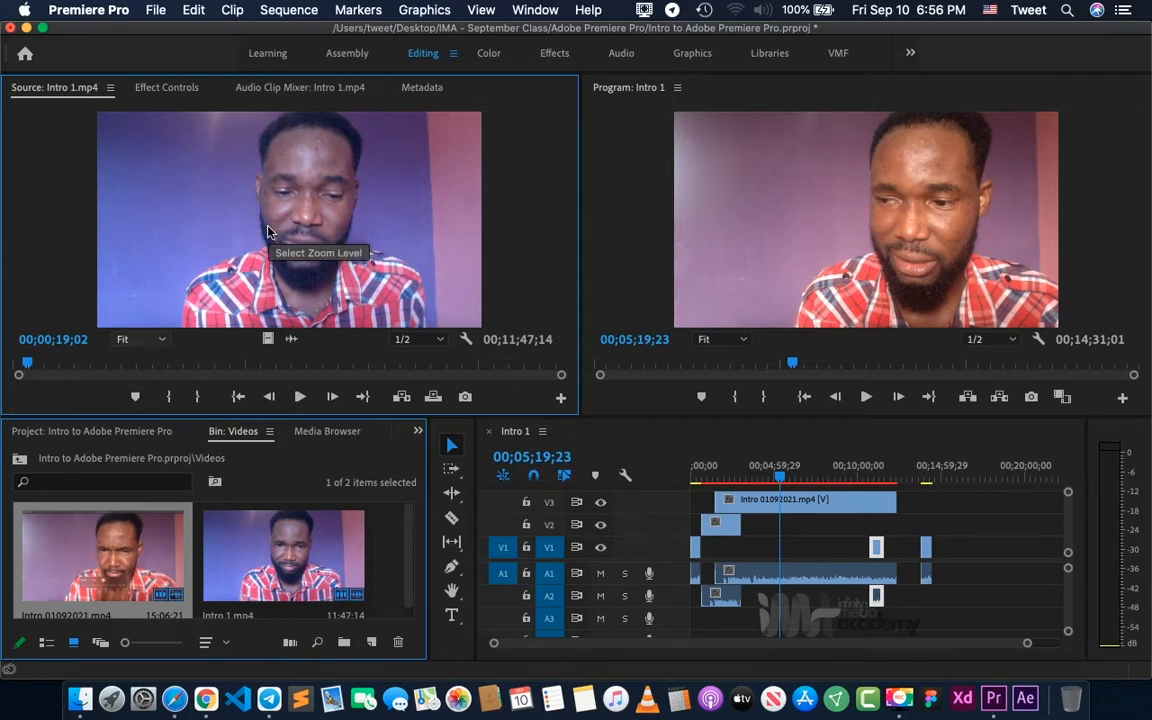
{"action": "left_click_drag", "start_coordinate": [268, 232], "coordinate": [950, 544]}
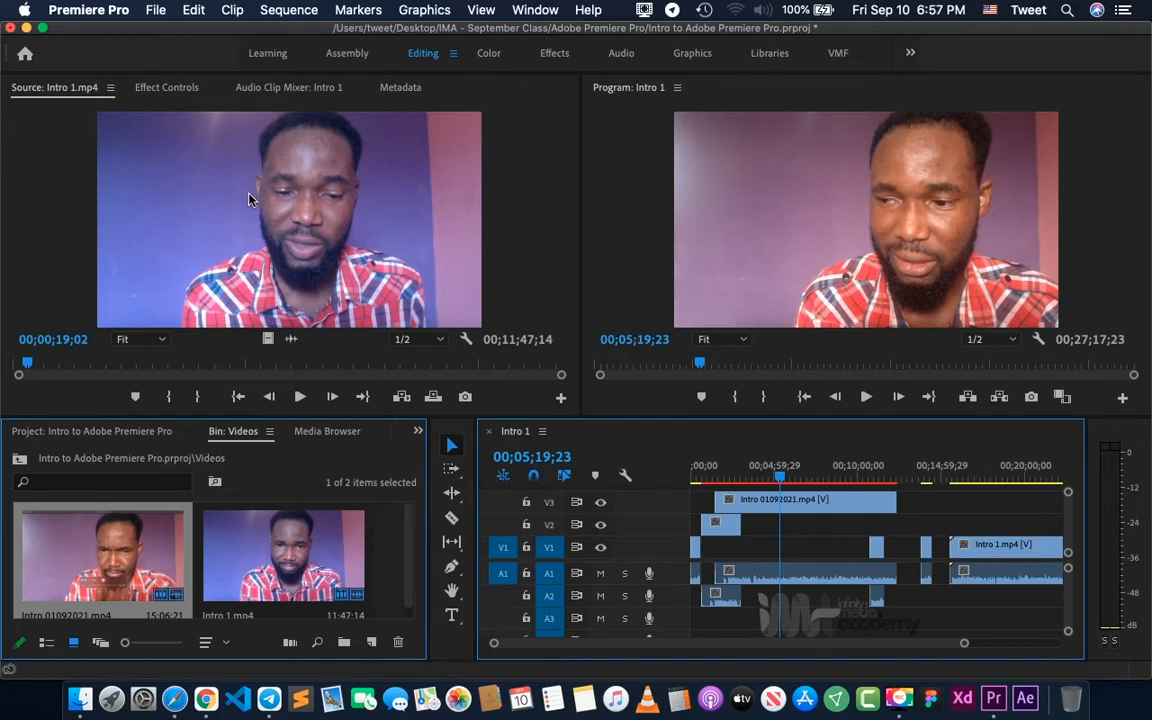
- Add the full Intro 1.mp4 source clip to V2 and A2, ending where the full-length V1 clip starts, and select it
{"action": "left_click_drag", "start_coordinate": [250, 199], "coordinate": [768, 540]}
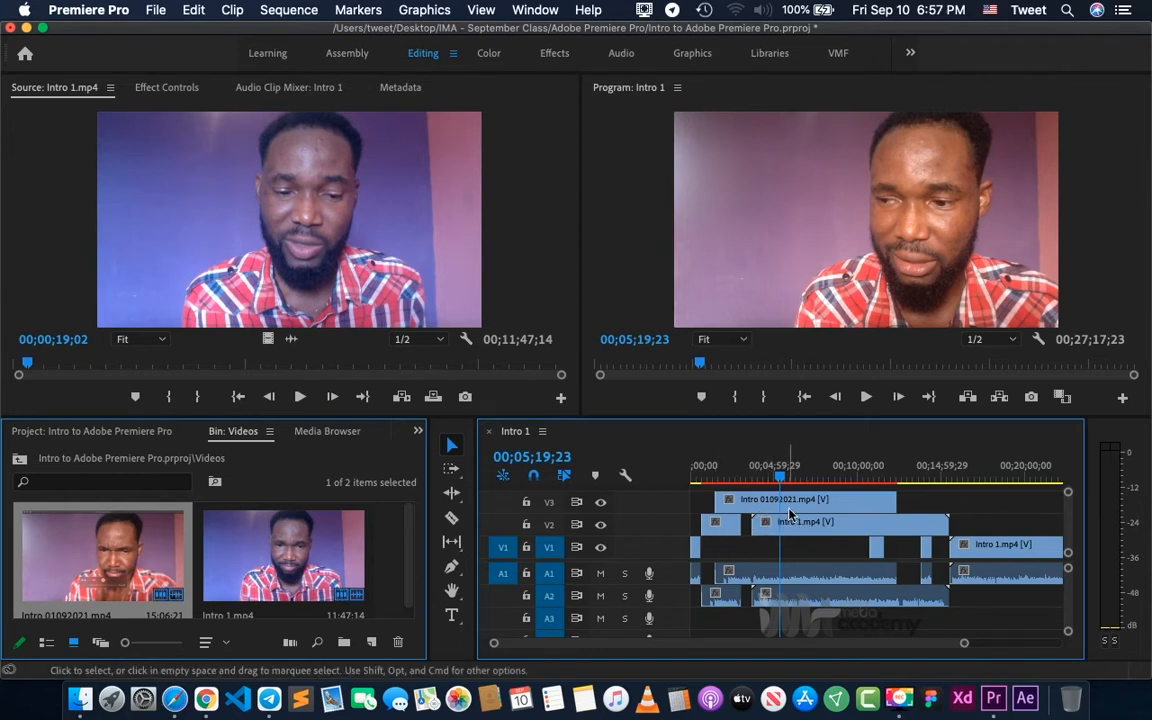
{"action": "key", "text": "super+s"}
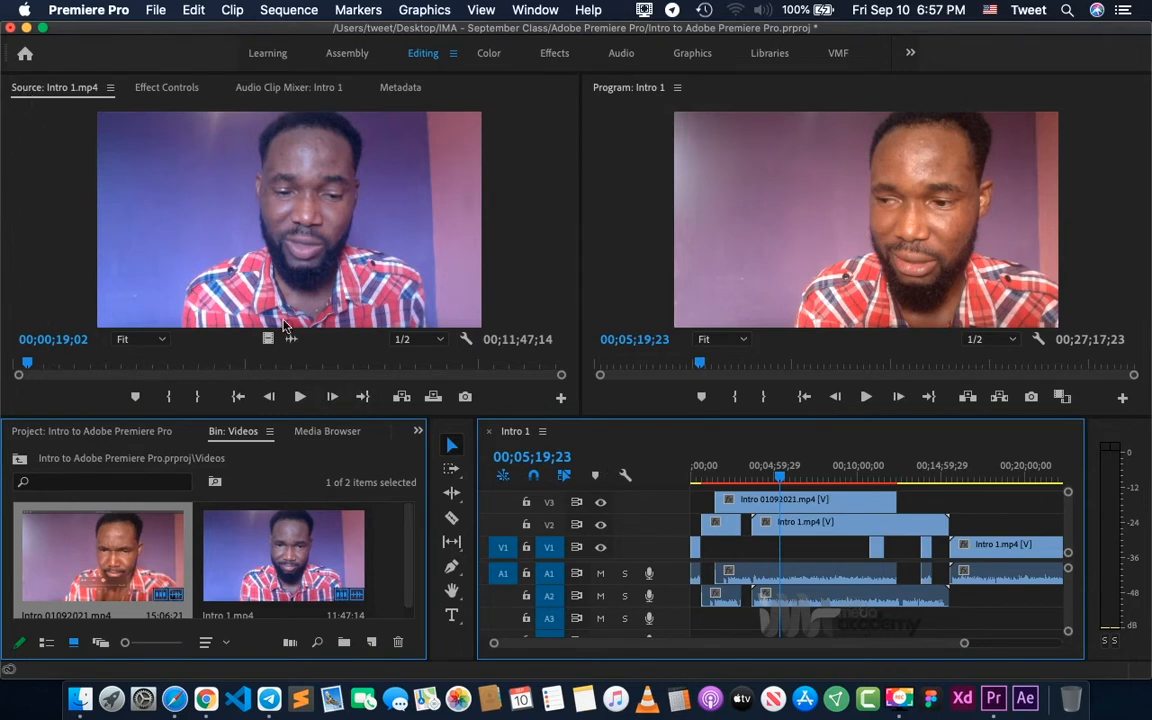
{"action": "left_click", "coordinate": [839, 532]}
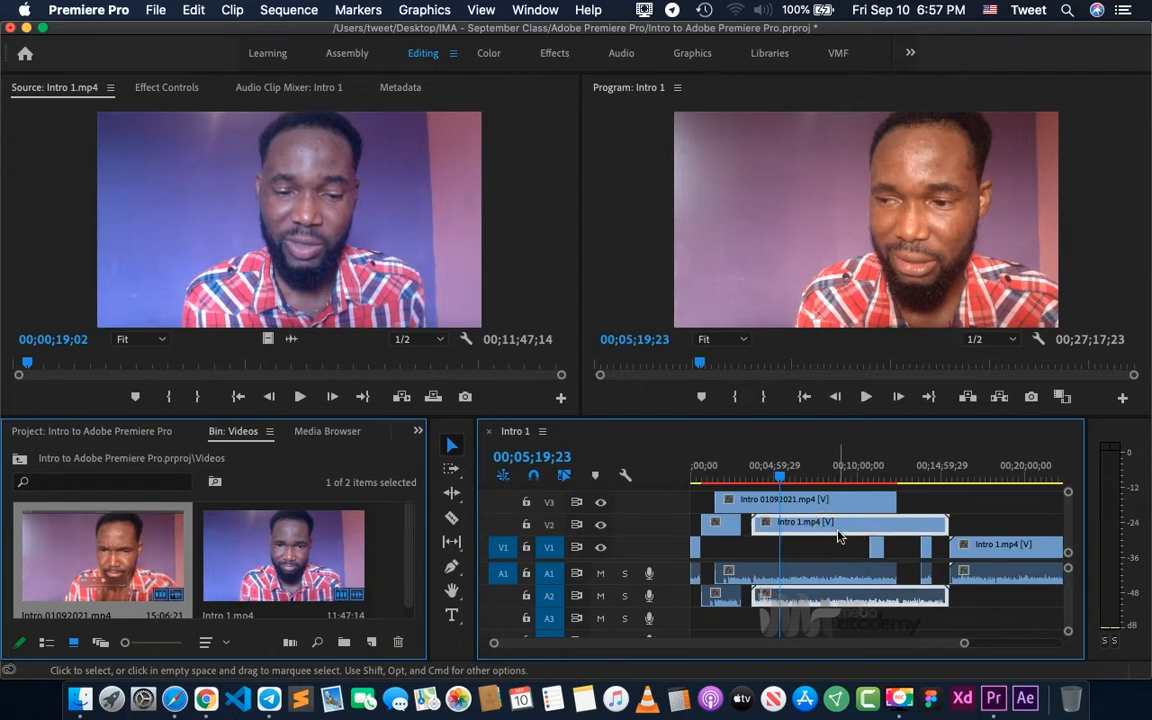
- Split the full-length Intro 1.mp4 clip on V1 and A1 at about 00;22;20;10 with the Razor tool, then return to the Selection tool
{"action": "scroll", "coordinate": [892, 572], "scroll_direction": "right", "scroll_amount": 5}
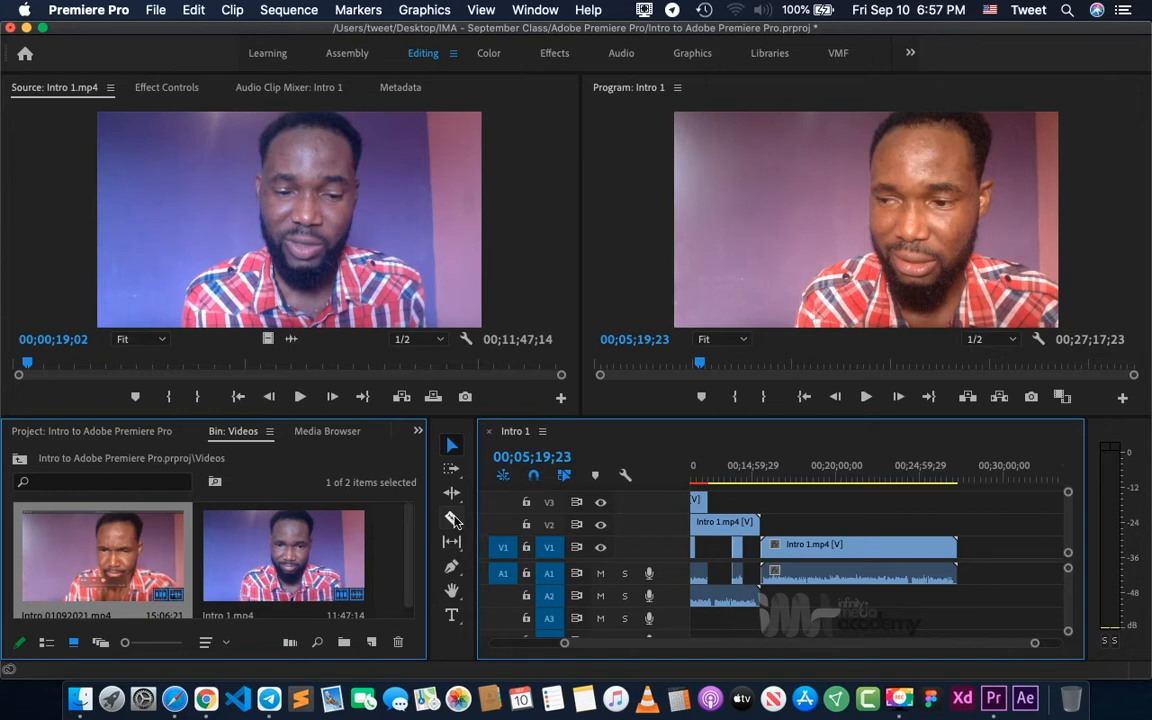
{"action": "left_click", "coordinate": [451, 518]}
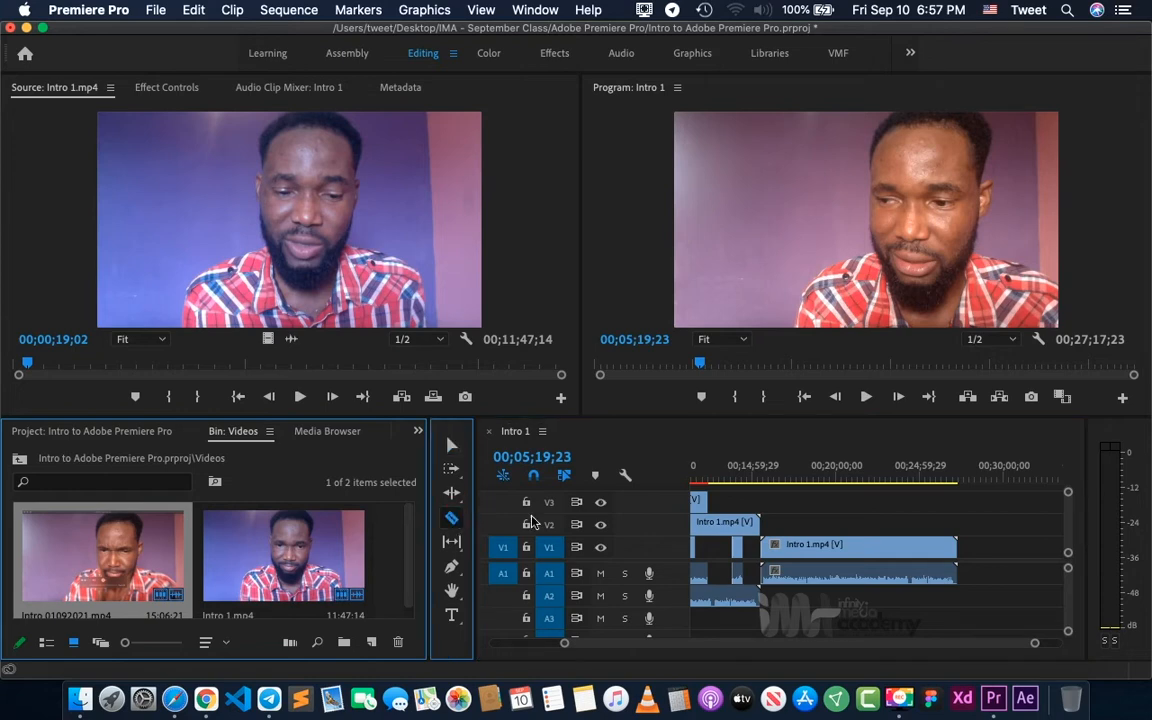
{"action": "left_click", "coordinate": [874, 546]}
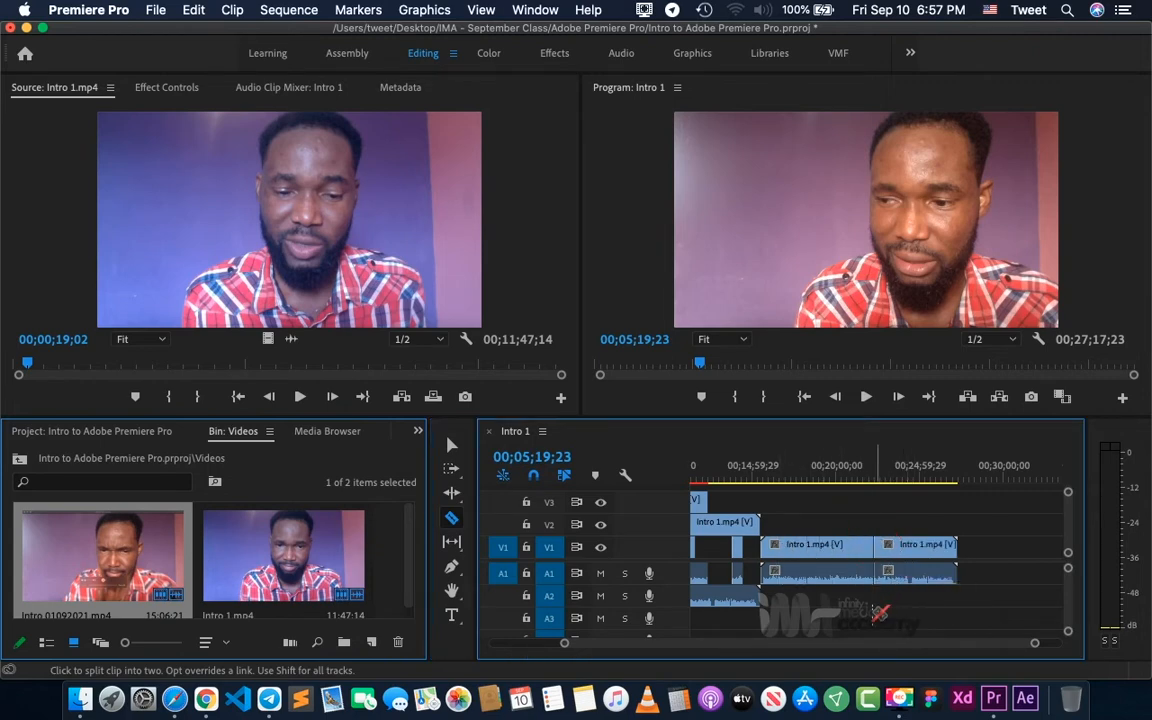
{"action": "key", "text": "v"}
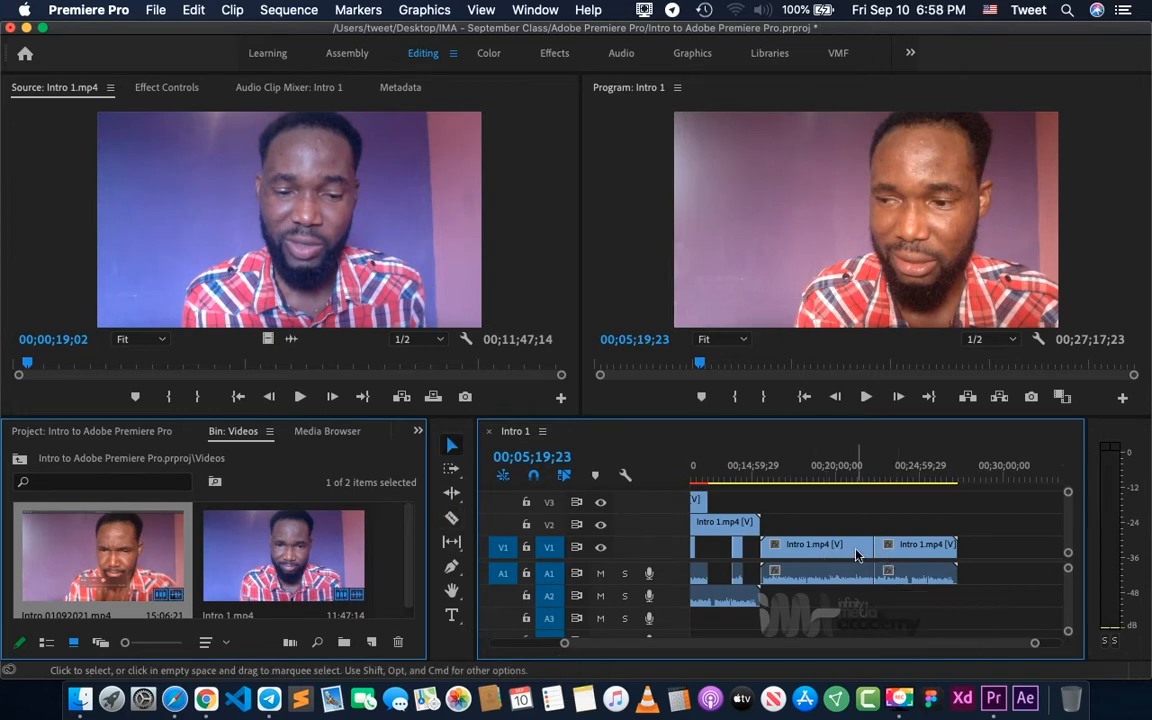
- Play the sequence from 00;22;13;28 across the new cut to check how the split clip plays
{"action": "left_click", "coordinate": [875, 470]}
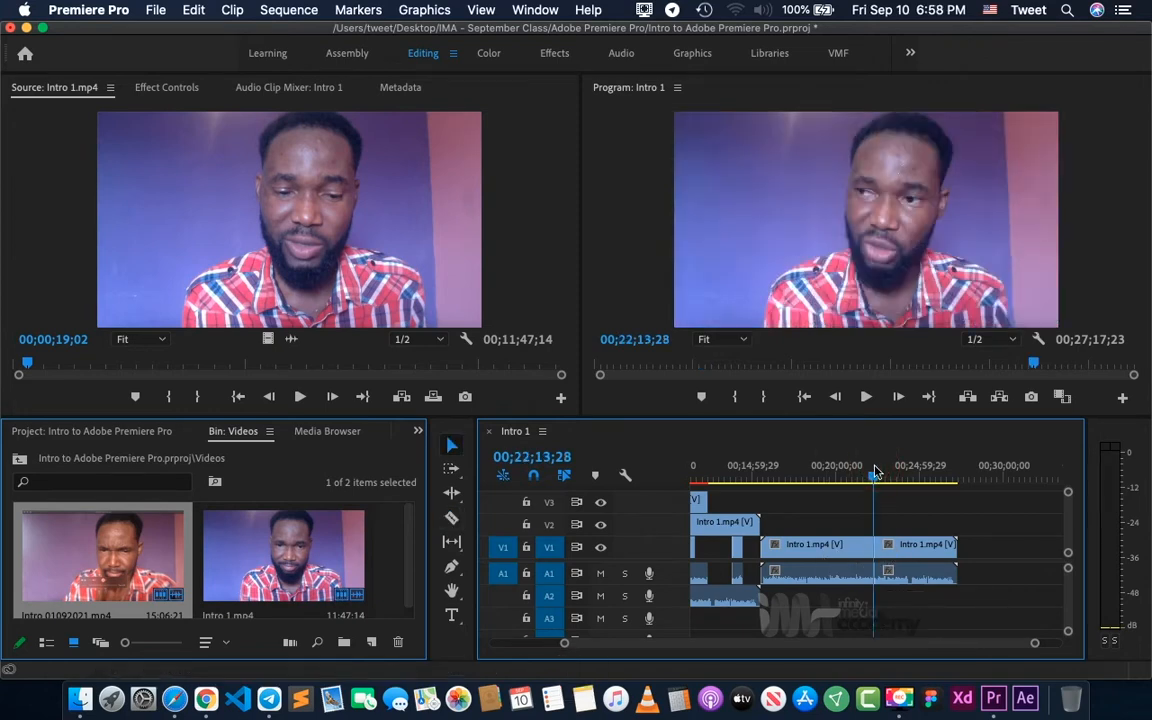
{"action": "key", "text": "space"}
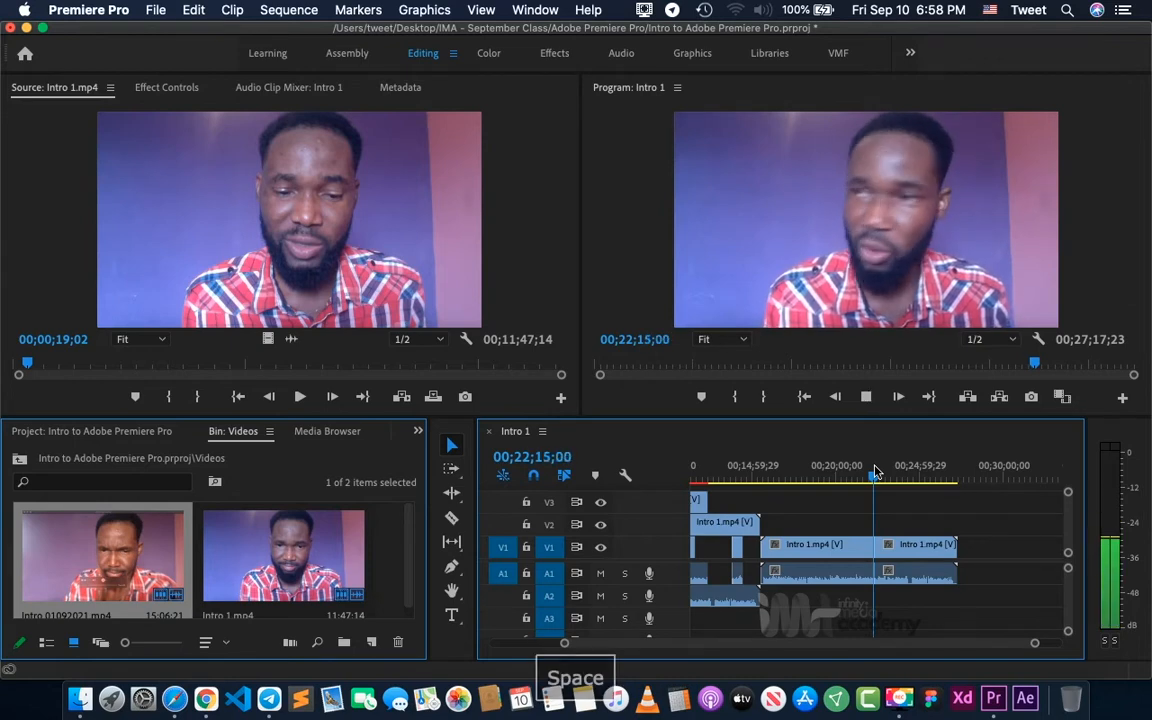
{"action": "key", "text": "="}
{"action": "key", "text": "="}
{"action": "key", "text": "="}
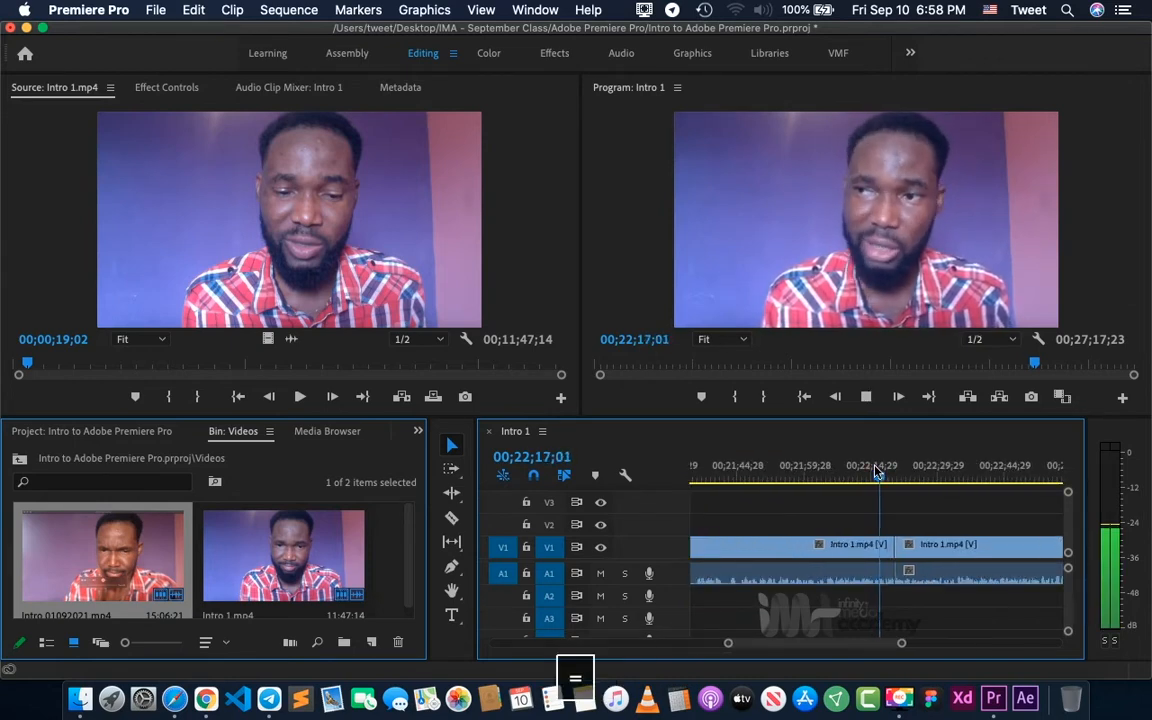
{"action": "key", "text": "space"}
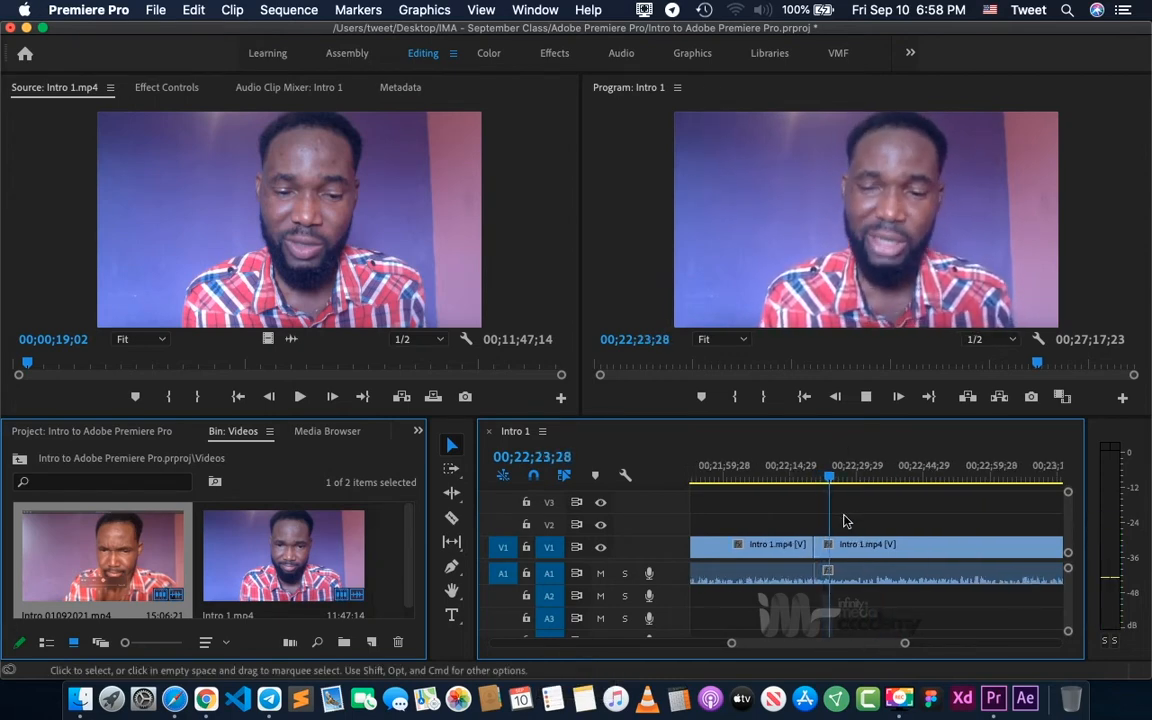
{"action": "key", "text": "minus"}
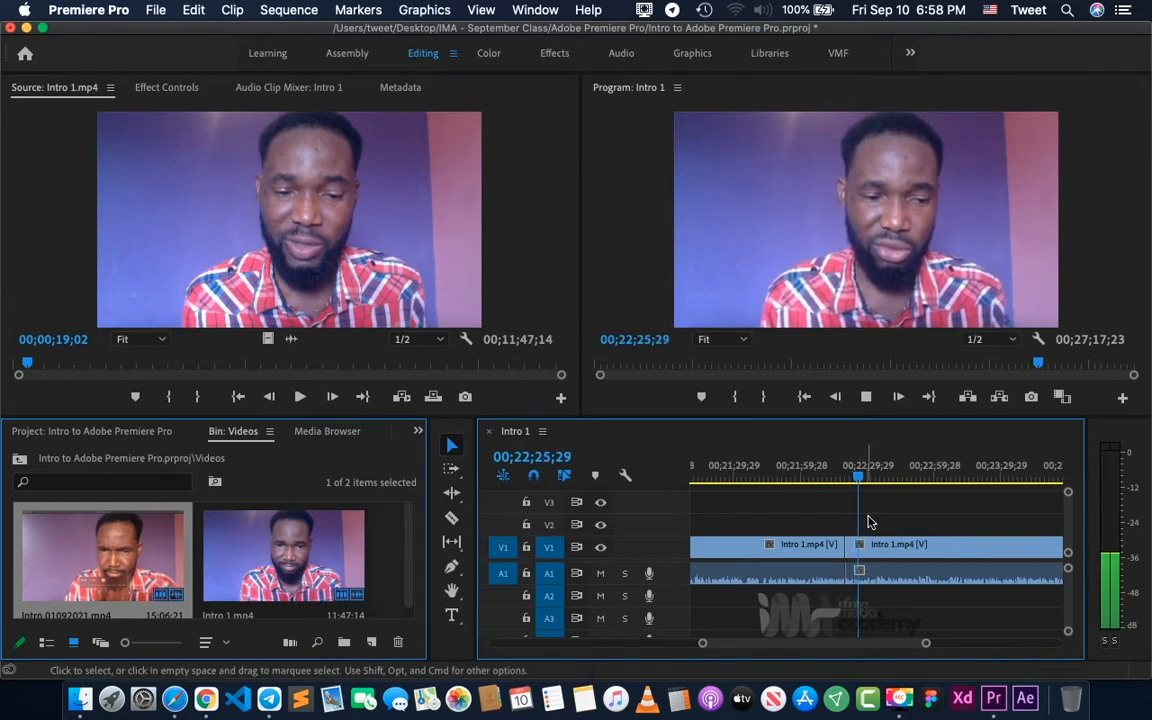
- Place the playhead at 00;22;50;24 and split the Intro 1.mp4 clip there with the Razor tool, then return to the Selection tool
{"action": "left_click", "coordinate": [913, 476]}
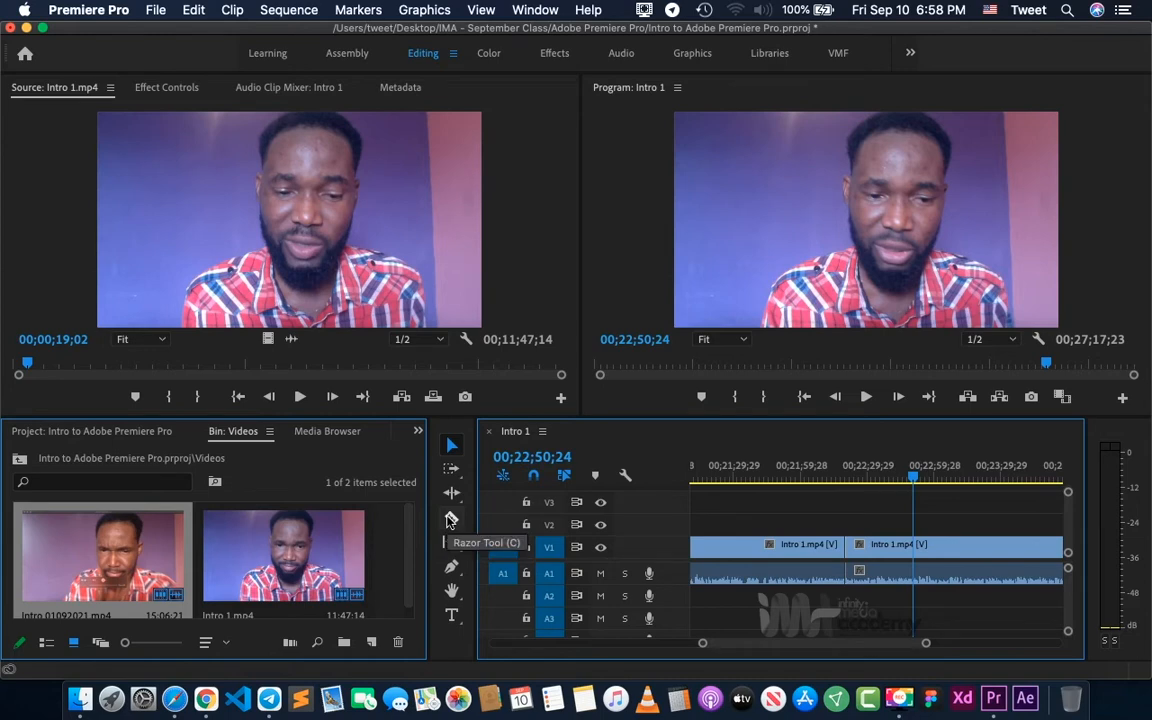
{"action": "left_click", "coordinate": [450, 519]}
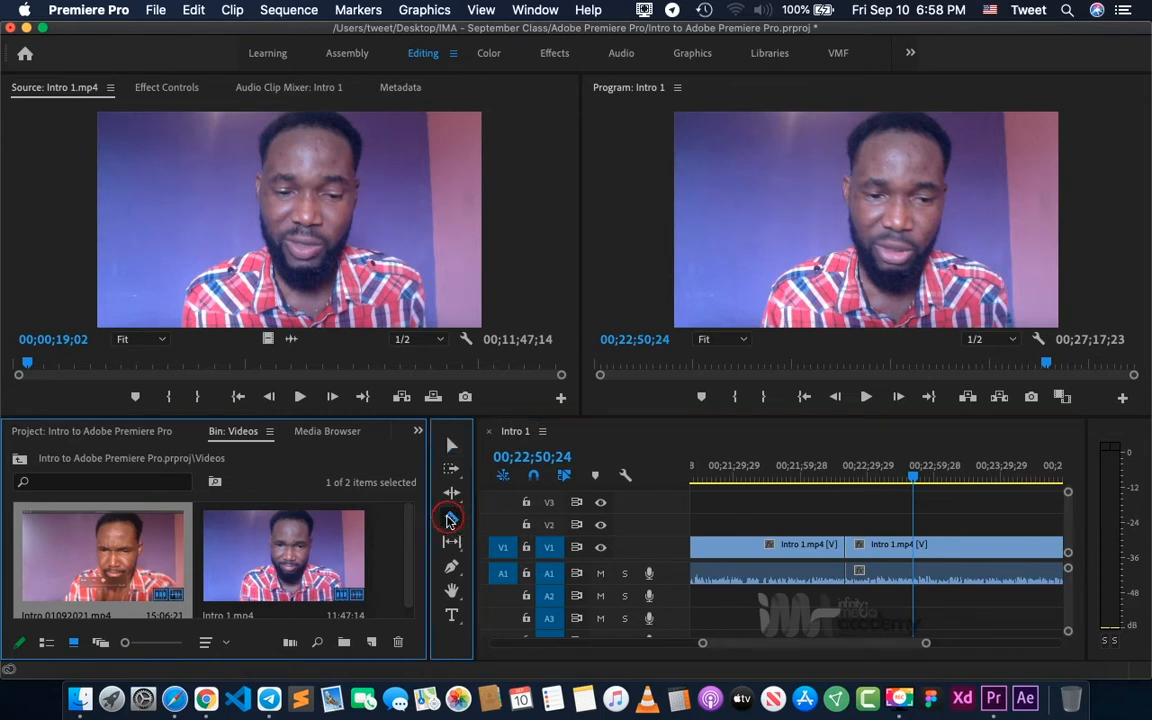
{"action": "left_click", "coordinate": [918, 547]}
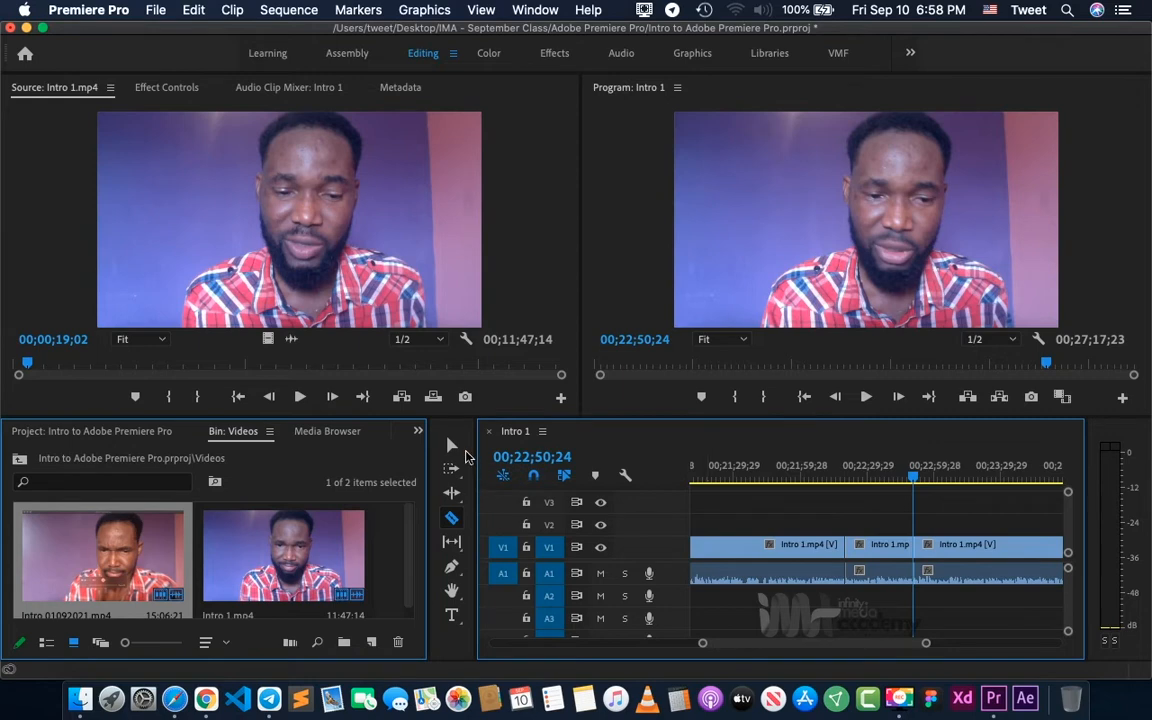
{"action": "left_click", "coordinate": [451, 446]}
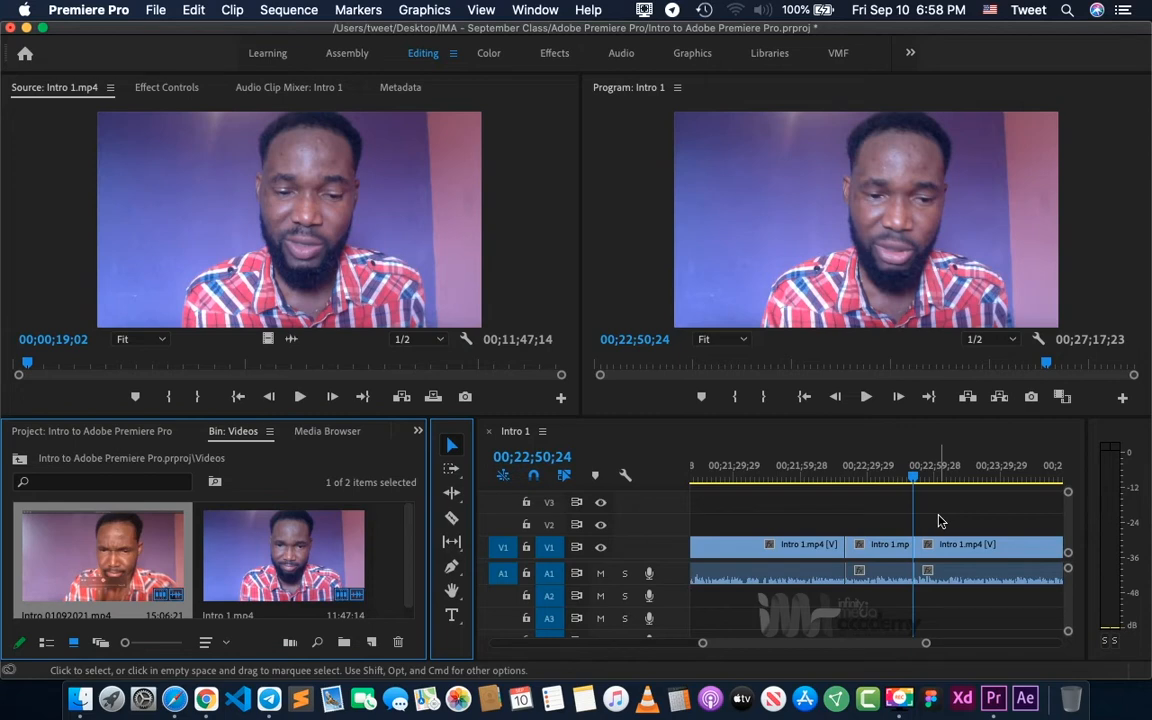
- Examine the cut Intro 1.mp4 sections within the whole sequence at wider and closer timeline scales
{"action": "key", "text": "minus"}
{"action": "key", "text": "minus"}
{"action": "key", "text": "minus"}
{"action": "key", "text": "minus"}
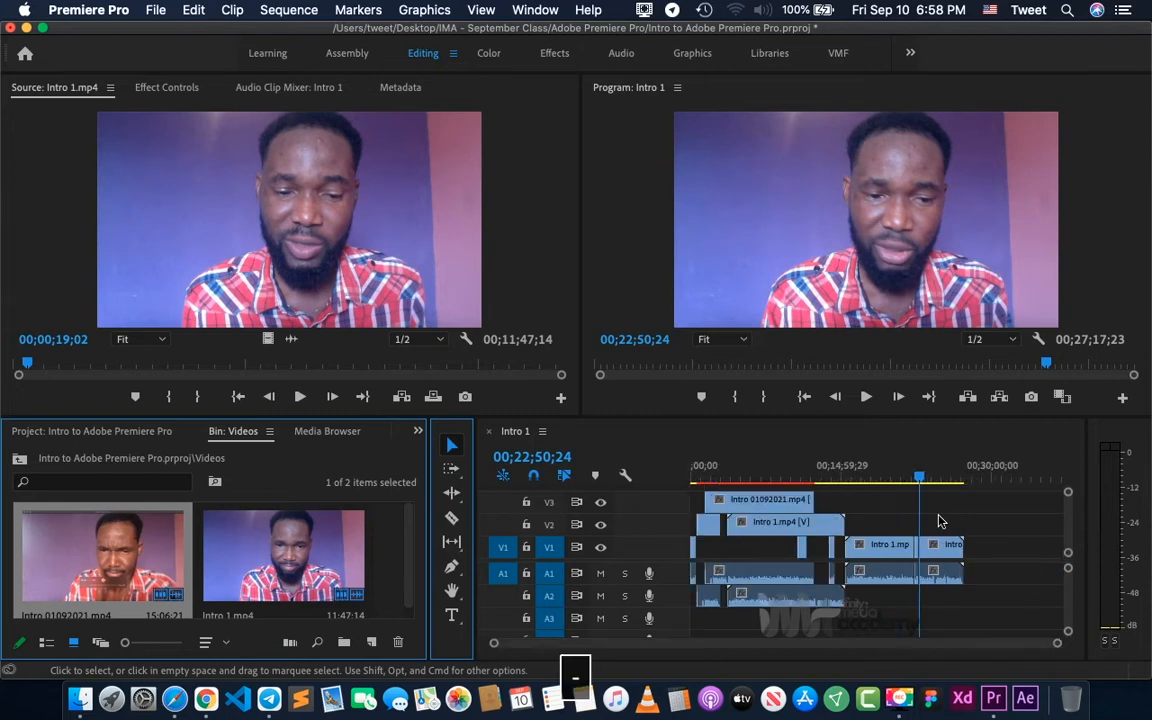
{"action": "key", "text": "equal"}
{"action": "key", "text": "equal"}
{"action": "key", "text": "equal"}
{"action": "key", "text": "equal"}
{"action": "key", "text": "equal"}
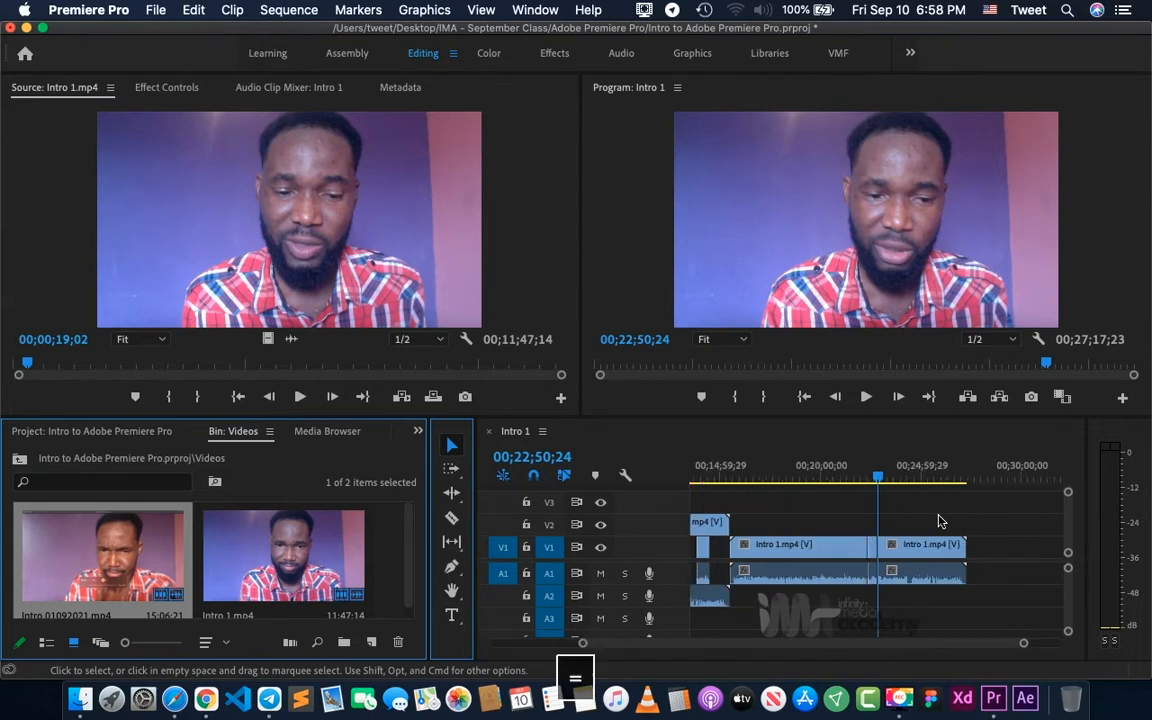
{"action": "key", "text": "minus"}
{"action": "key", "text": "minus"}
{"action": "key", "text": "minus"}
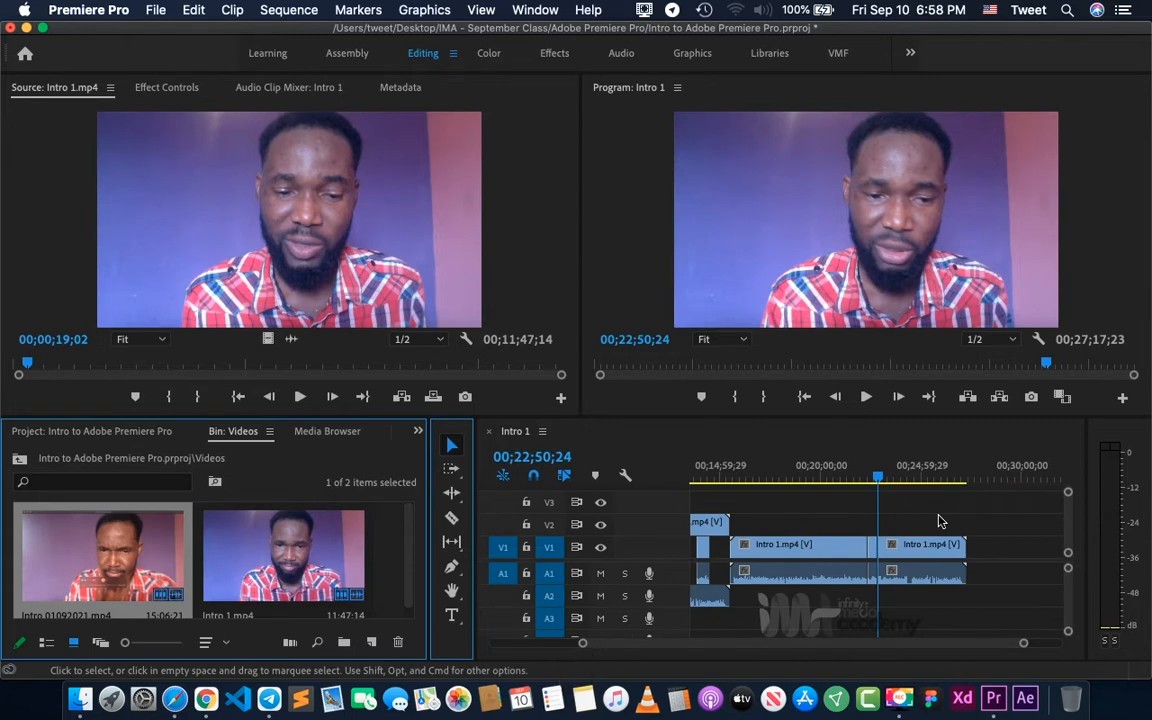
{"action": "key", "text": "minus"}
{"action": "key", "text": "equal"}
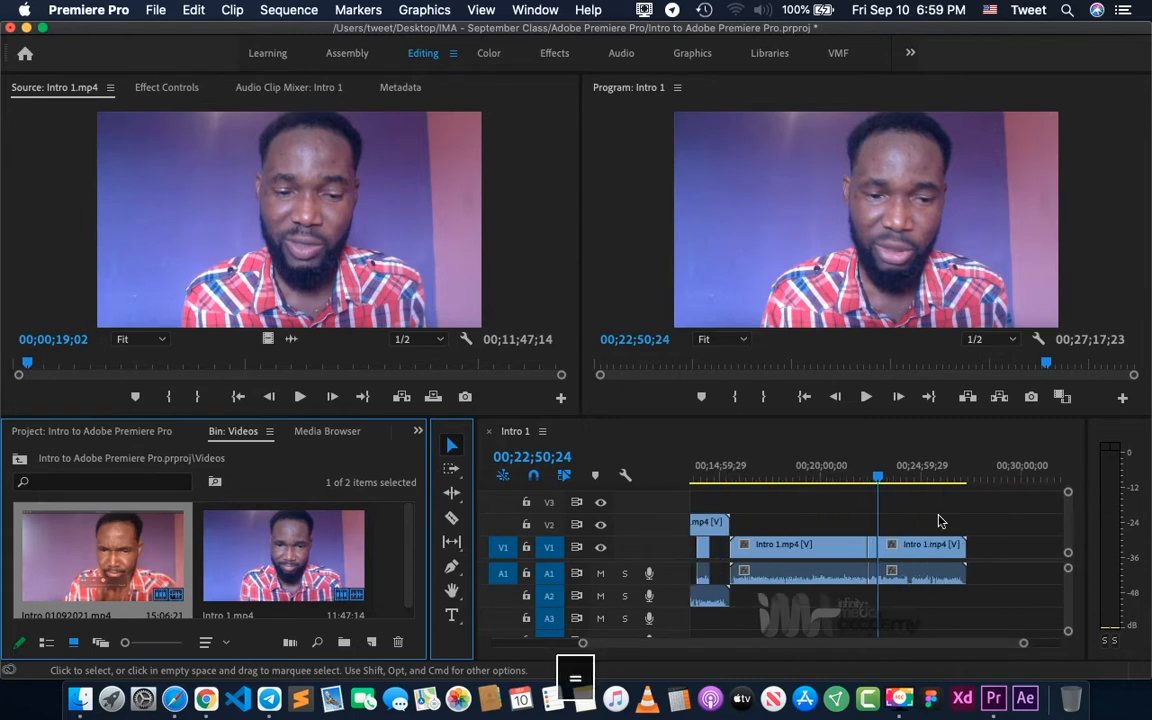
- Delete the long Intro 1.mp4 sections on V1 and A1 before and after the short piece ending at 00;22;50;24
{"action": "left_click", "coordinate": [836, 553]}
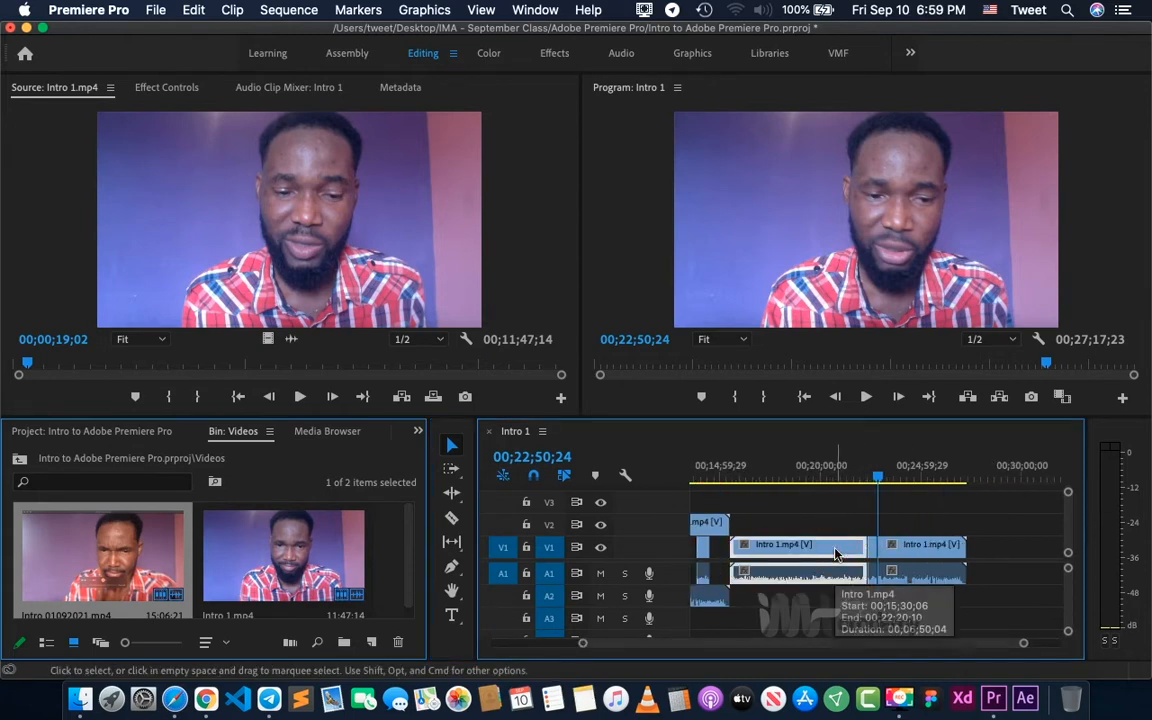
{"action": "key", "text": "BackSpace"}
{"action": "left_click", "coordinate": [905, 556]}
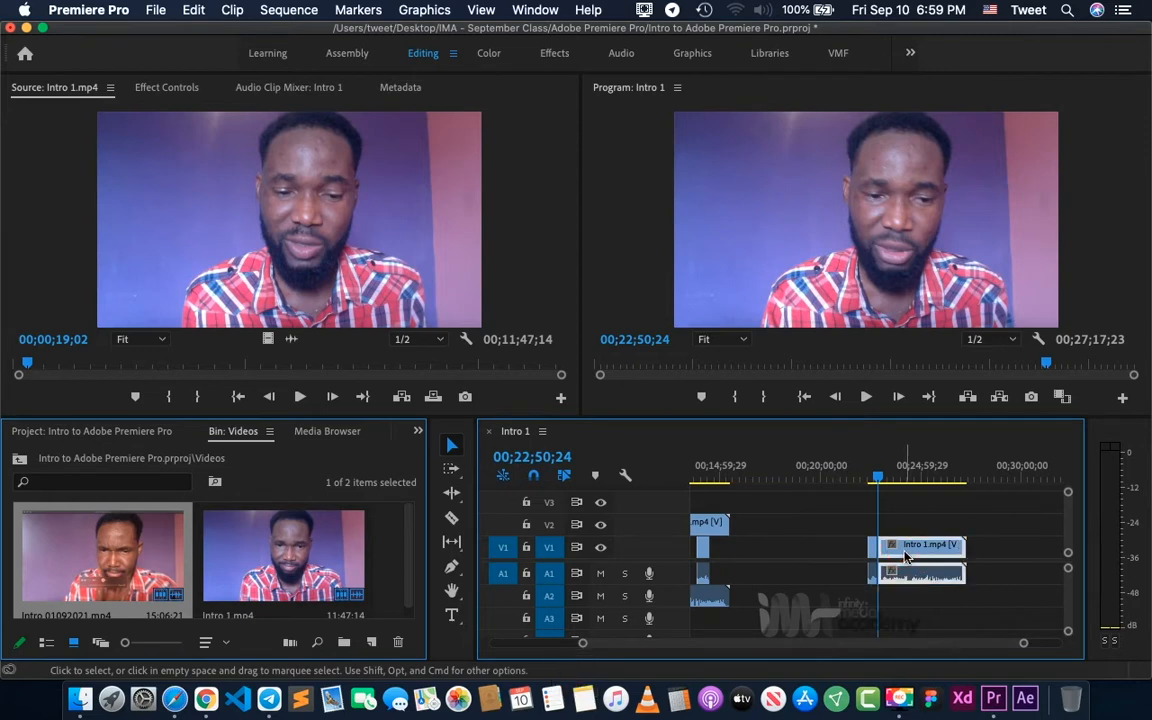
{"action": "key", "text": "BackSpace"}
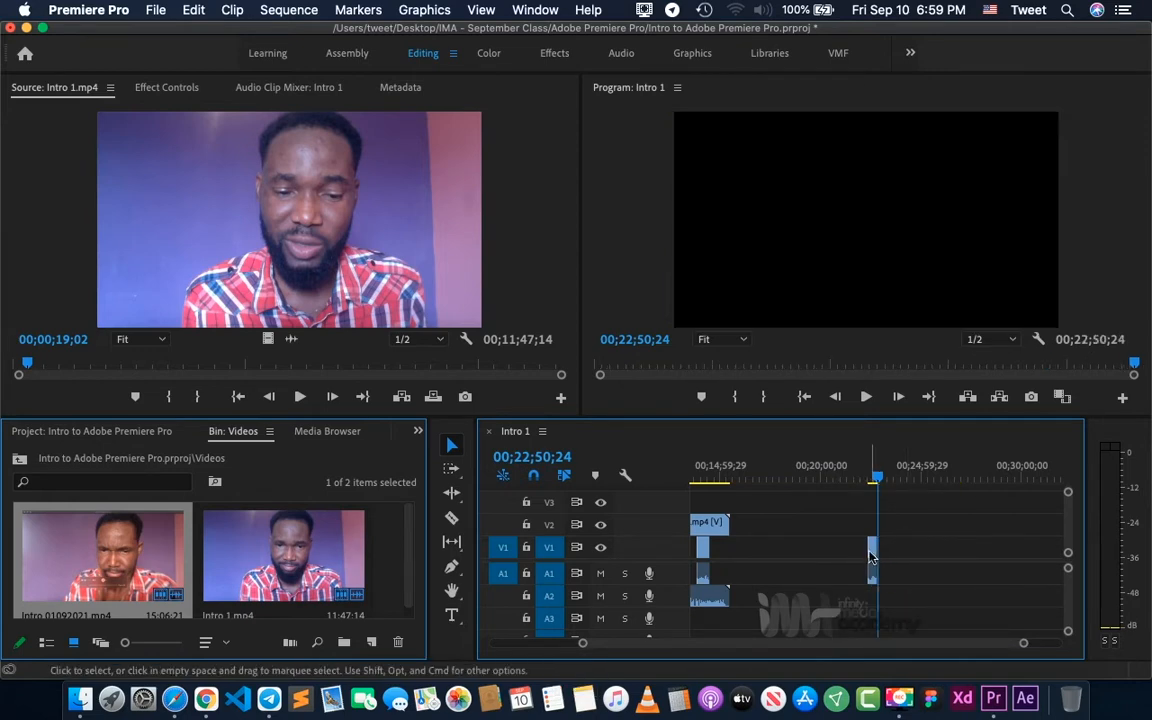
- Move the remaining short Intro 1.mp4 piece earlier on V1 and A1 so it starts at the V2 clip's end, and check the join
{"action": "left_click_drag", "start_coordinate": [875, 553], "coordinate": [730, 558]}
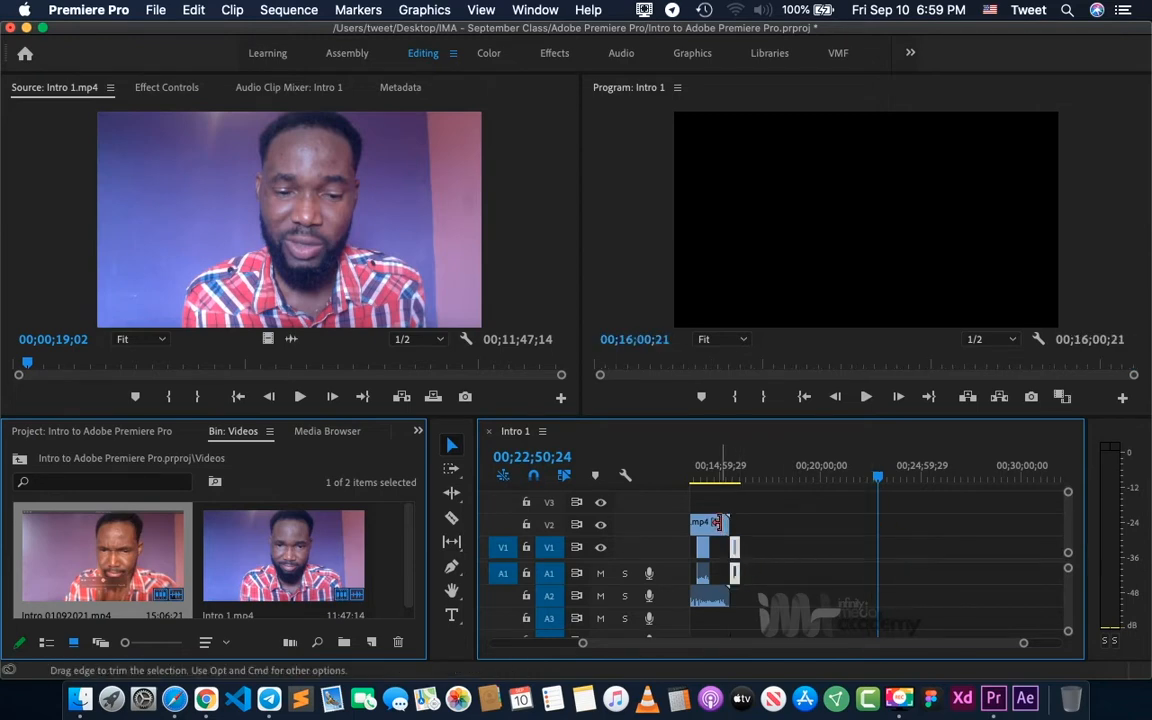
{"action": "scroll", "coordinate": [716, 526], "scroll_direction": "left", "scroll_amount": 5}
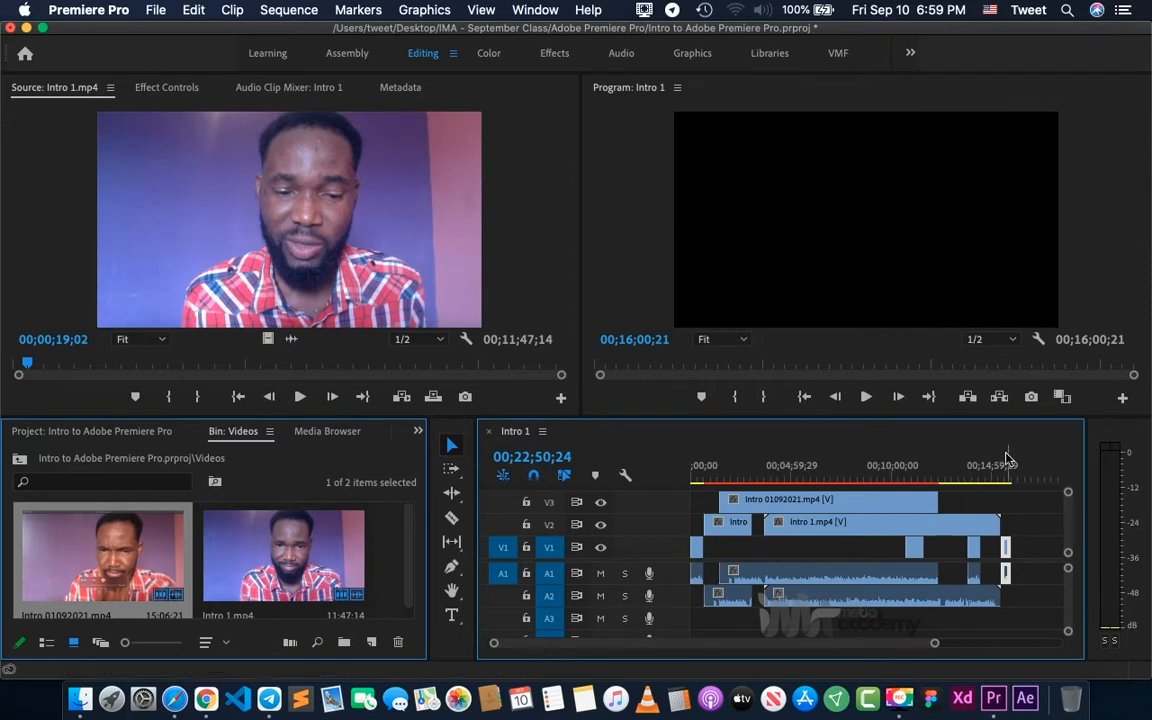
{"action": "left_click", "coordinate": [958, 466]}
{"action": "left_click", "coordinate": [995, 466]}
{"action": "key", "text": "="}
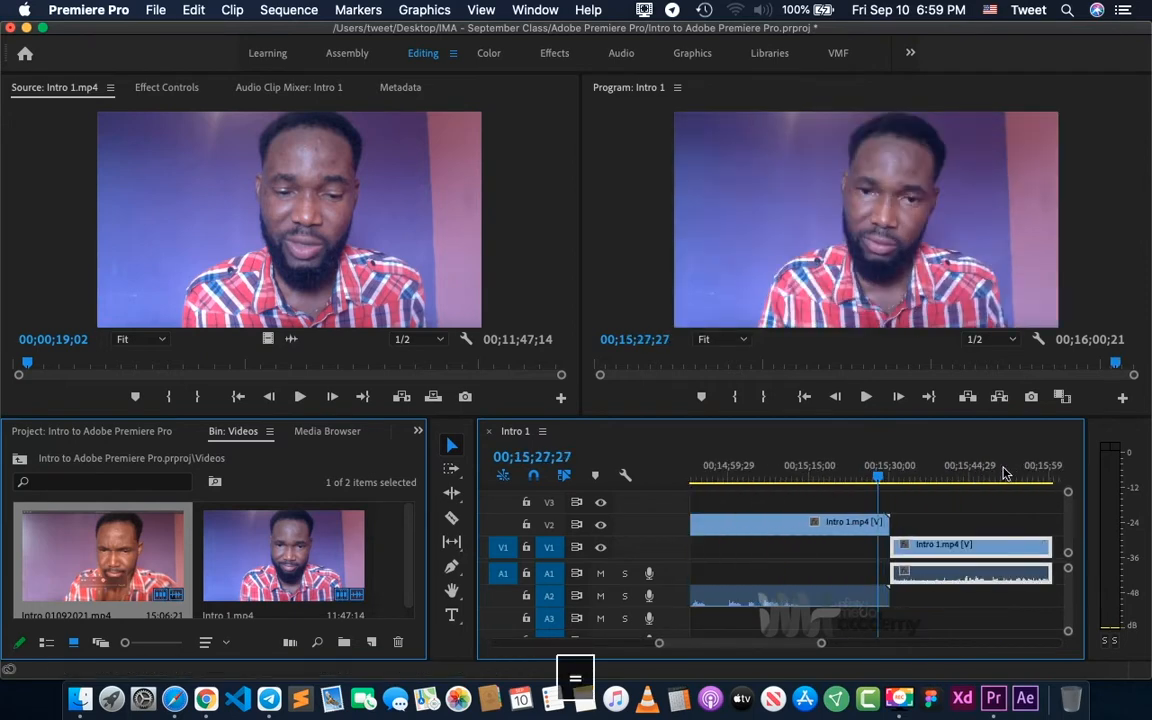
{"action": "key", "text": "minus"}
{"action": "key", "text": "minus"}
{"action": "key", "text": "minus"}
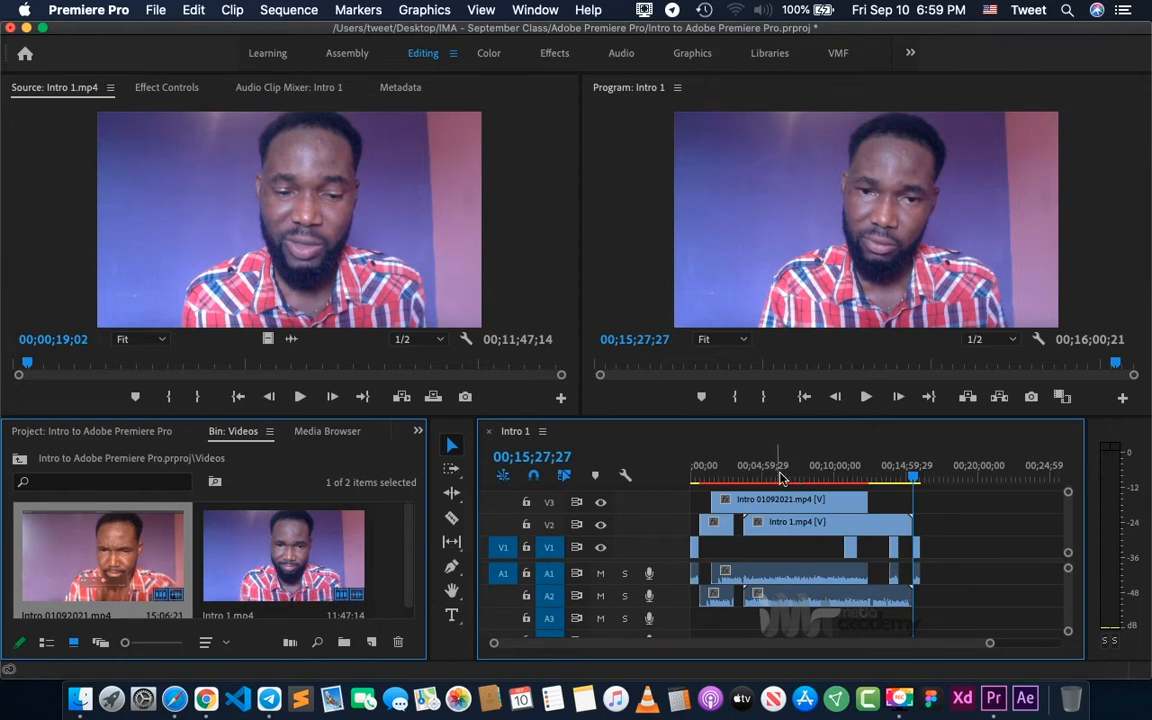
- Place the playhead at 00;11;56;15, near the end of the Intro 01092021.mp4 clip on V3
{"action": "left_click", "coordinate": [864, 477]}
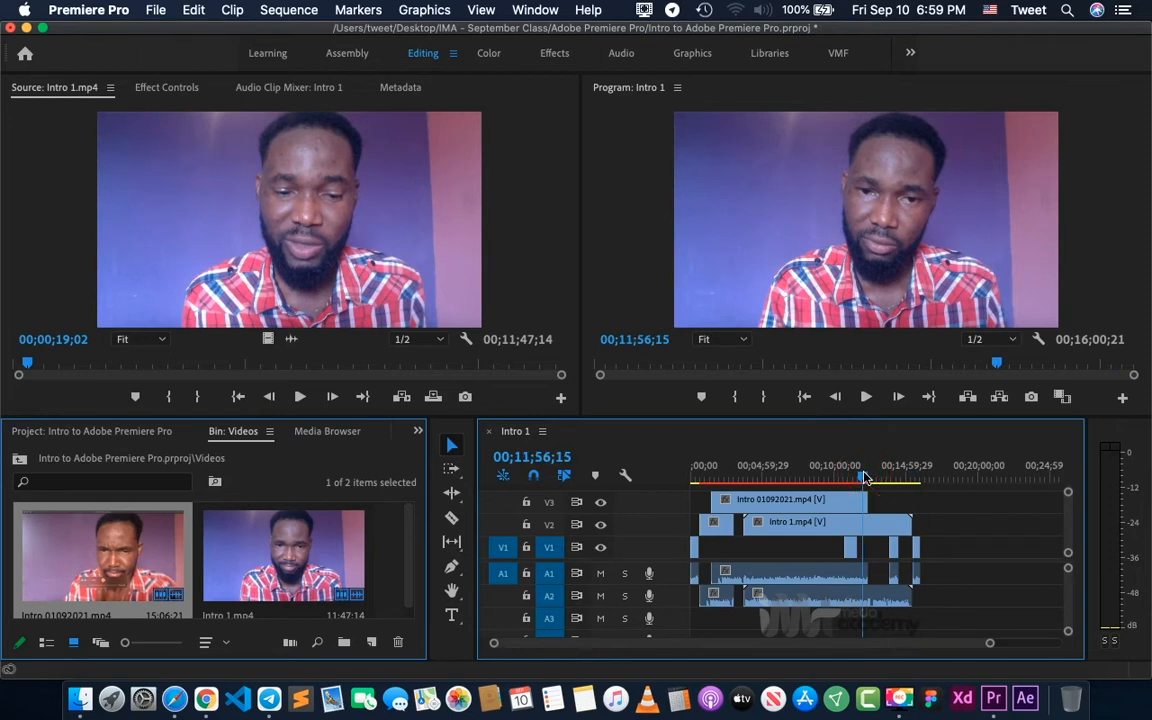
{"action": "key", "text": "equal"}
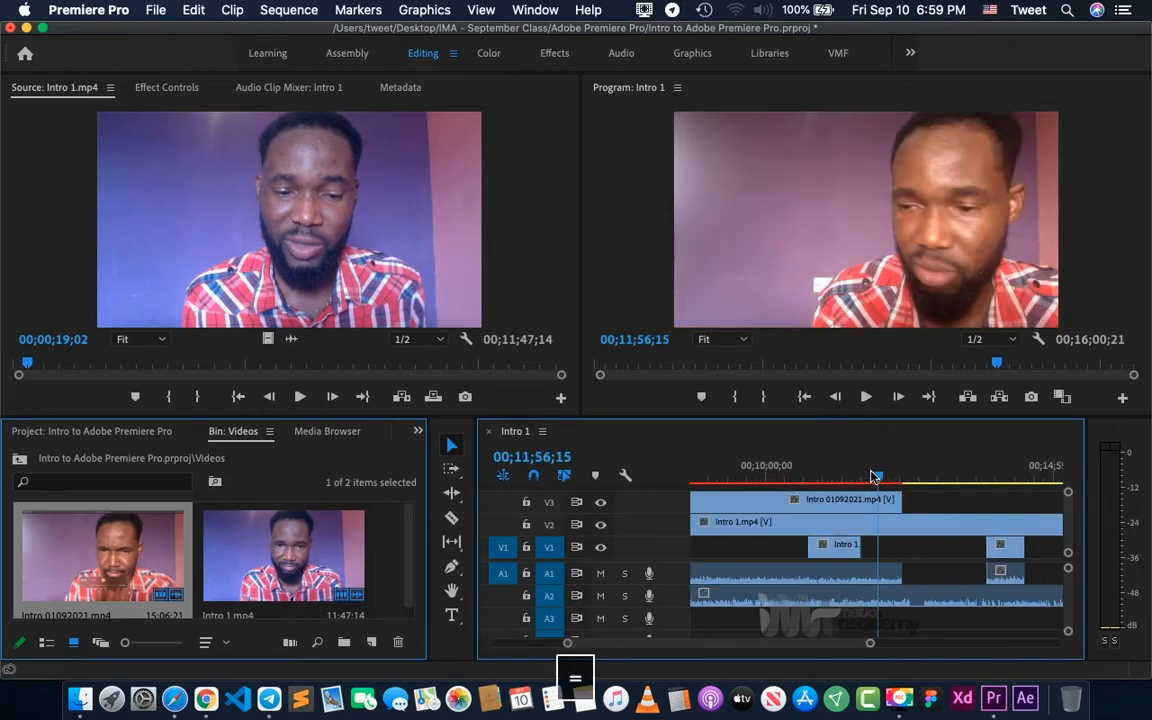
{"action": "key", "text": "minus"}
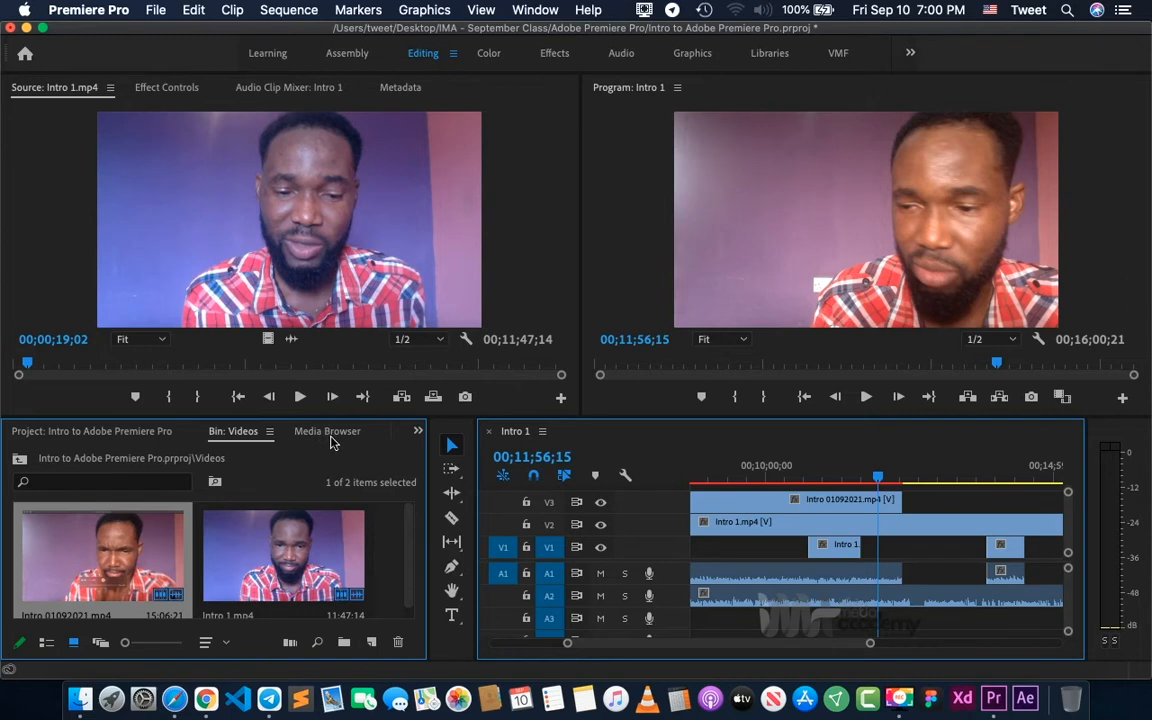
- Bring up the Effects library and expand its Video Transitions category
{"action": "left_click", "coordinate": [418, 433]}
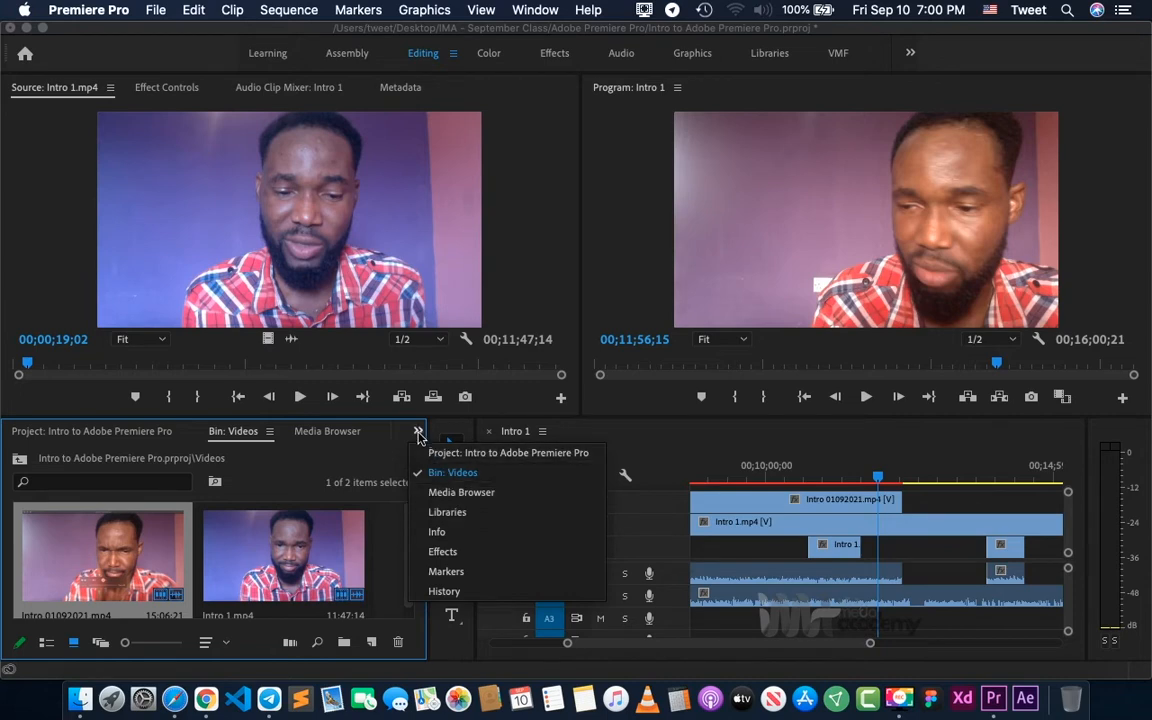
{"action": "left_click", "coordinate": [650, 436]}
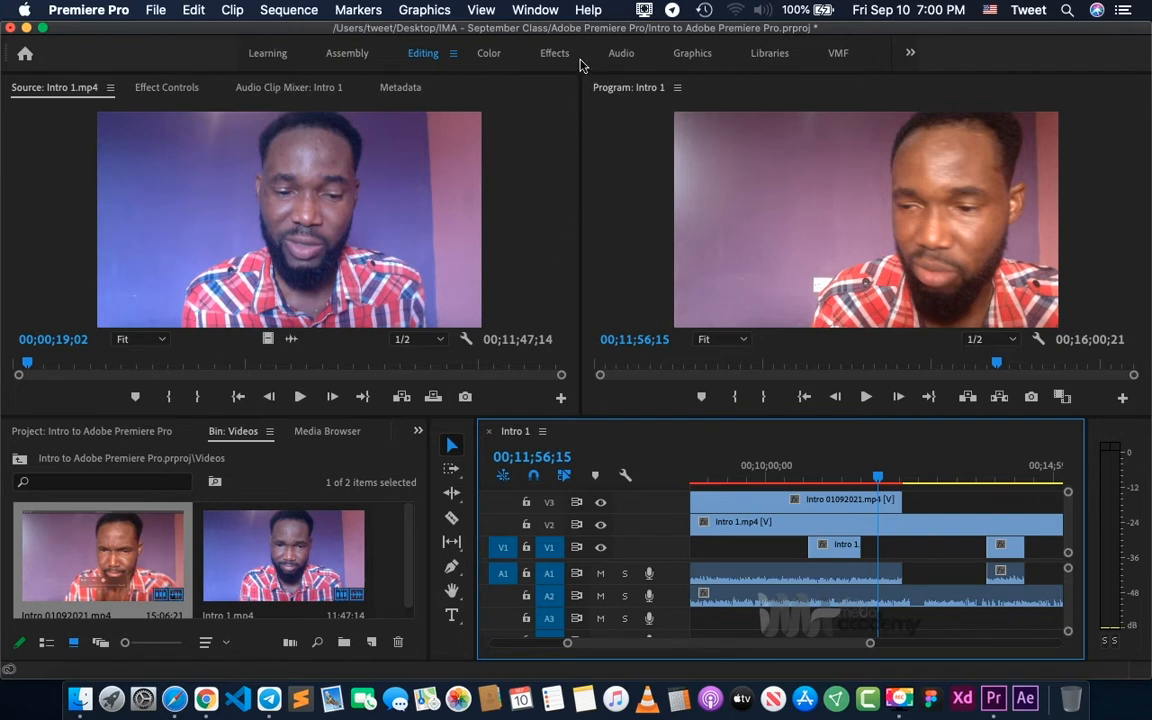
{"action": "left_click", "coordinate": [535, 9]}
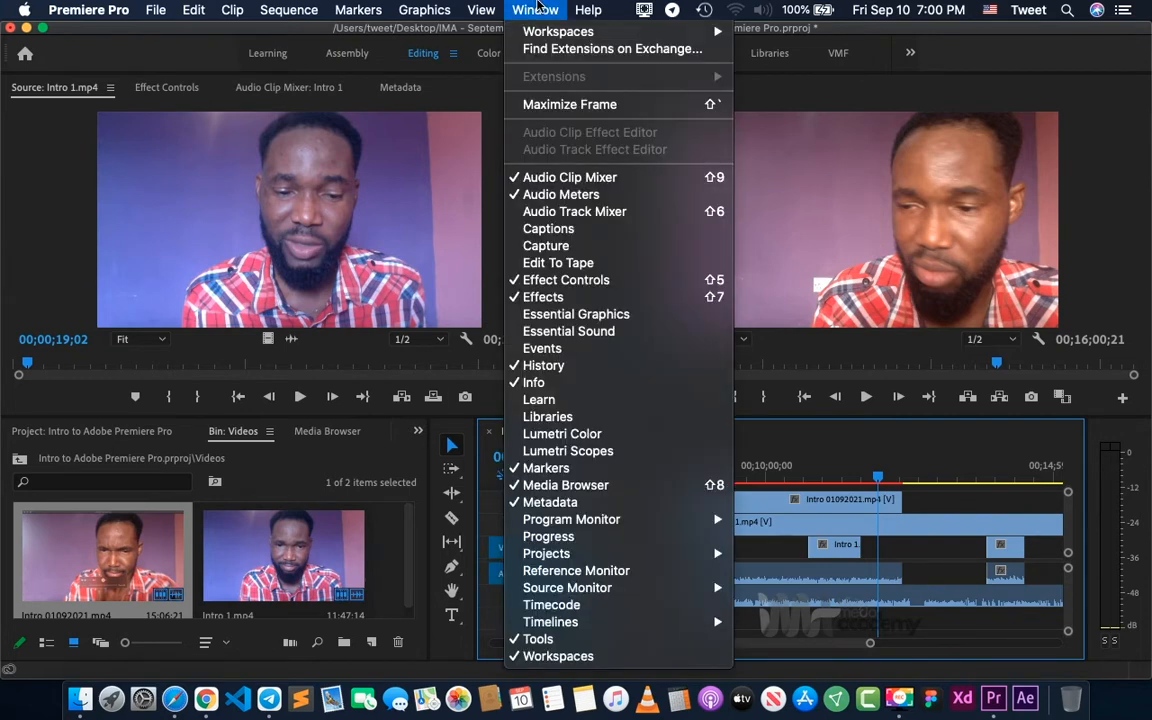
{"action": "left_click", "coordinate": [536, 298]}
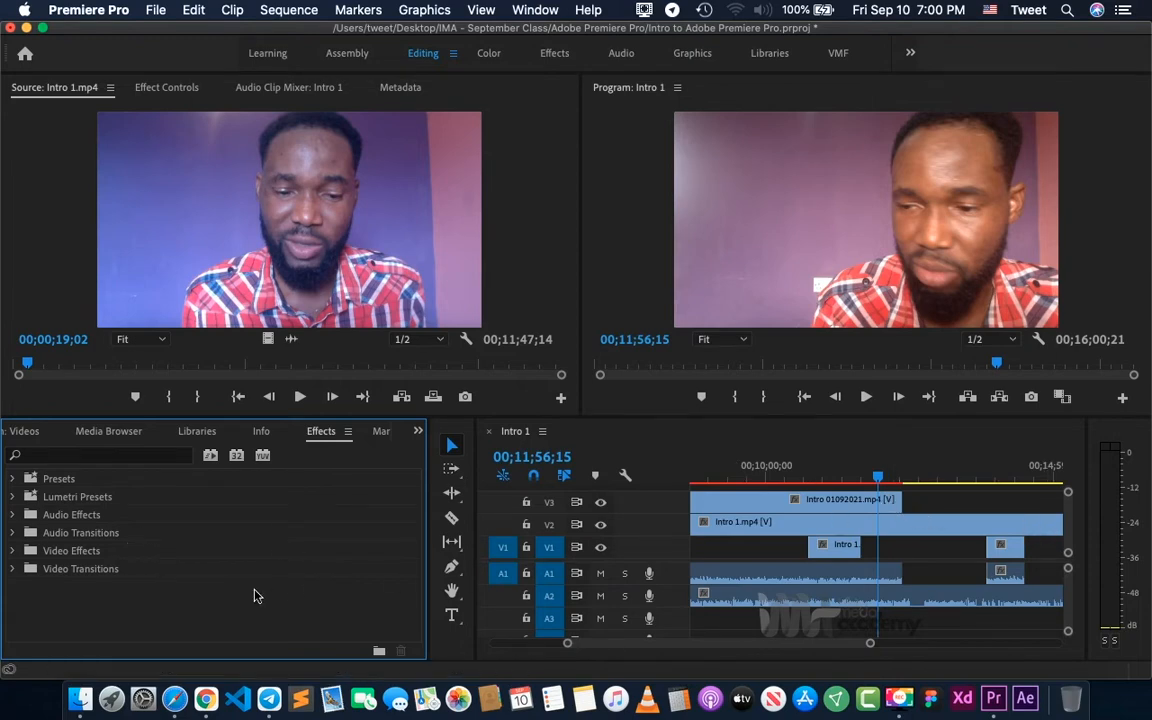
{"action": "left_click", "coordinate": [13, 569]}
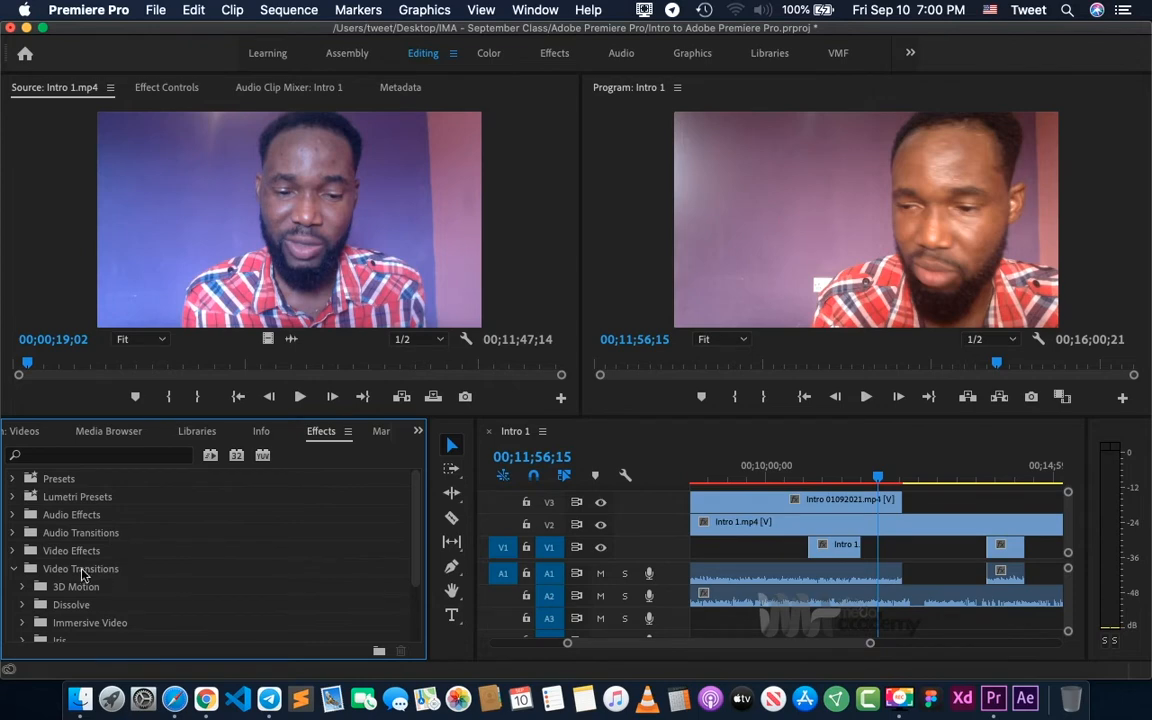
- Expand the Dissolve group of video transitions and look through the transitions it offers
{"action": "scroll", "coordinate": [78, 612], "scroll_direction": "down", "scroll_amount": 3}
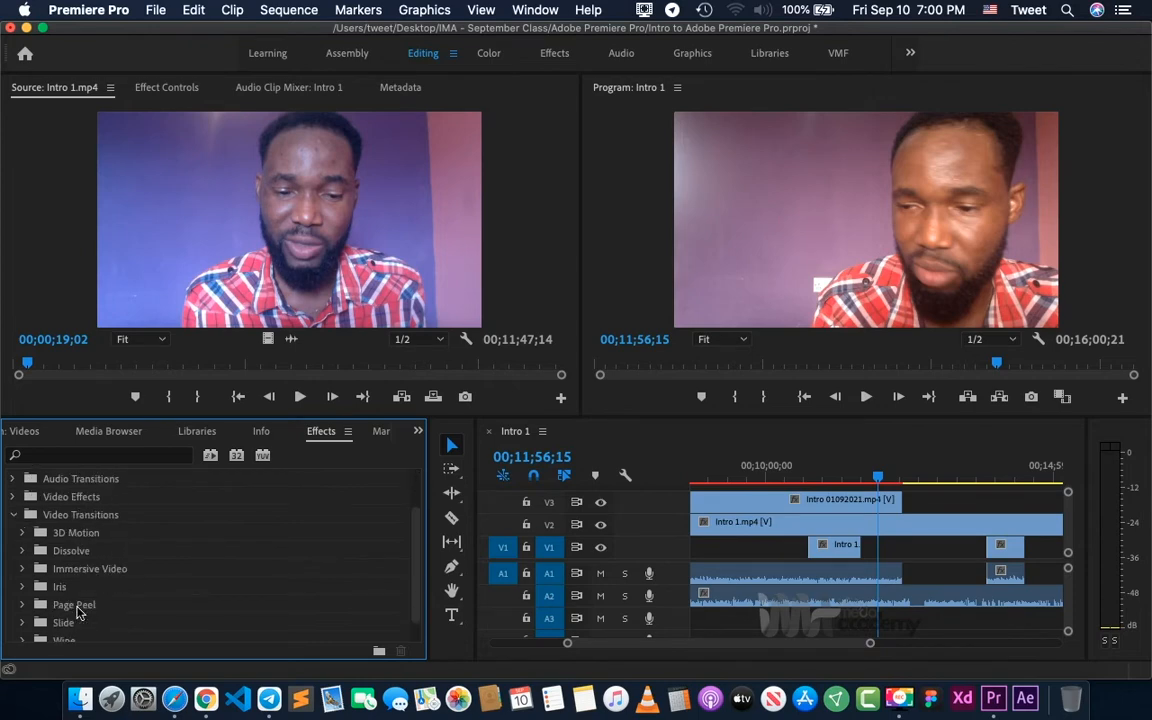
{"action": "left_click", "coordinate": [24, 552]}
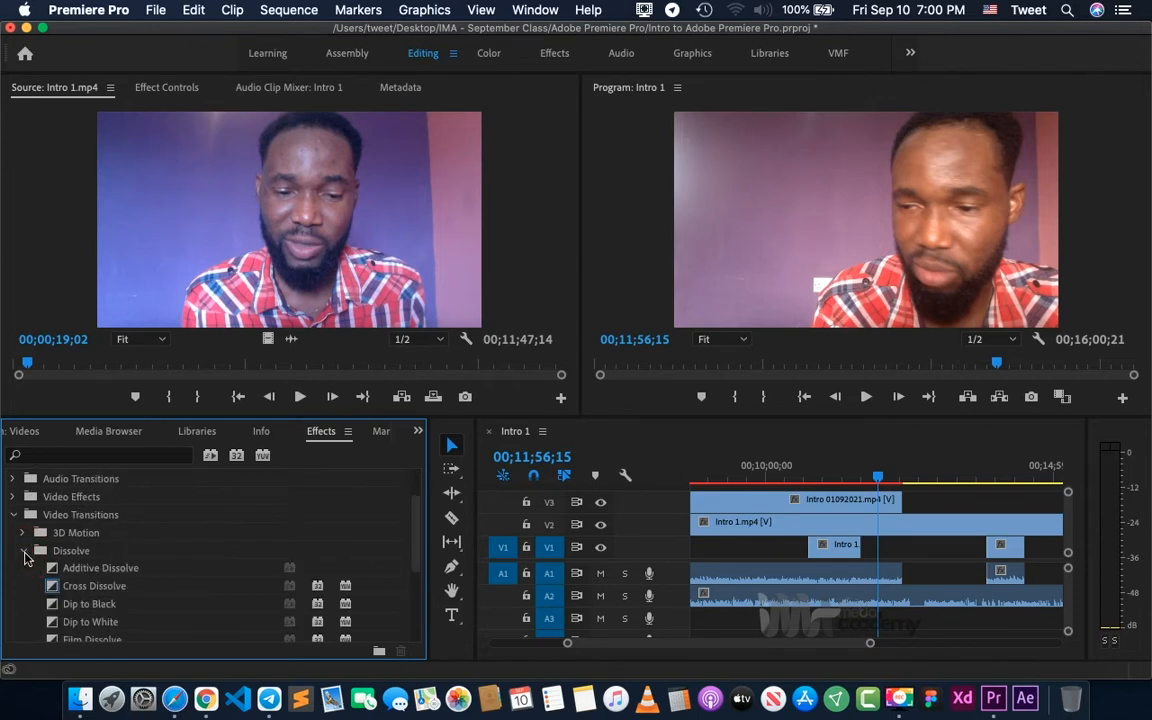
{"action": "left_click", "coordinate": [23, 552]}
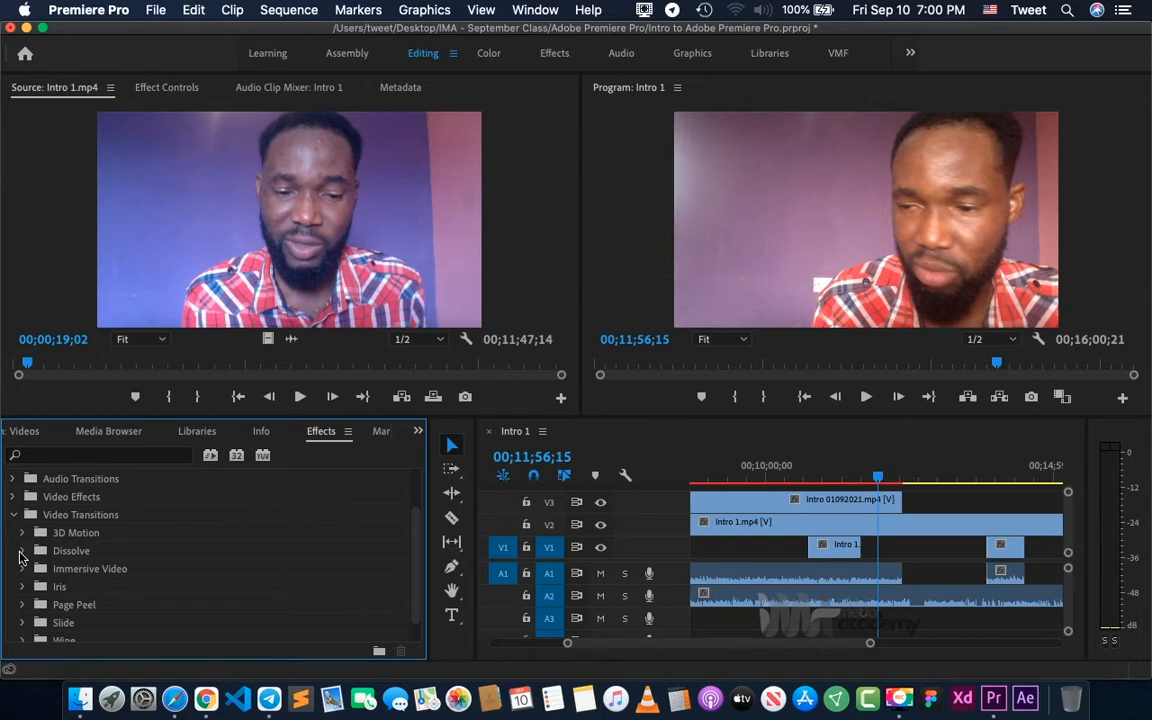
{"action": "left_click", "coordinate": [21, 552]}
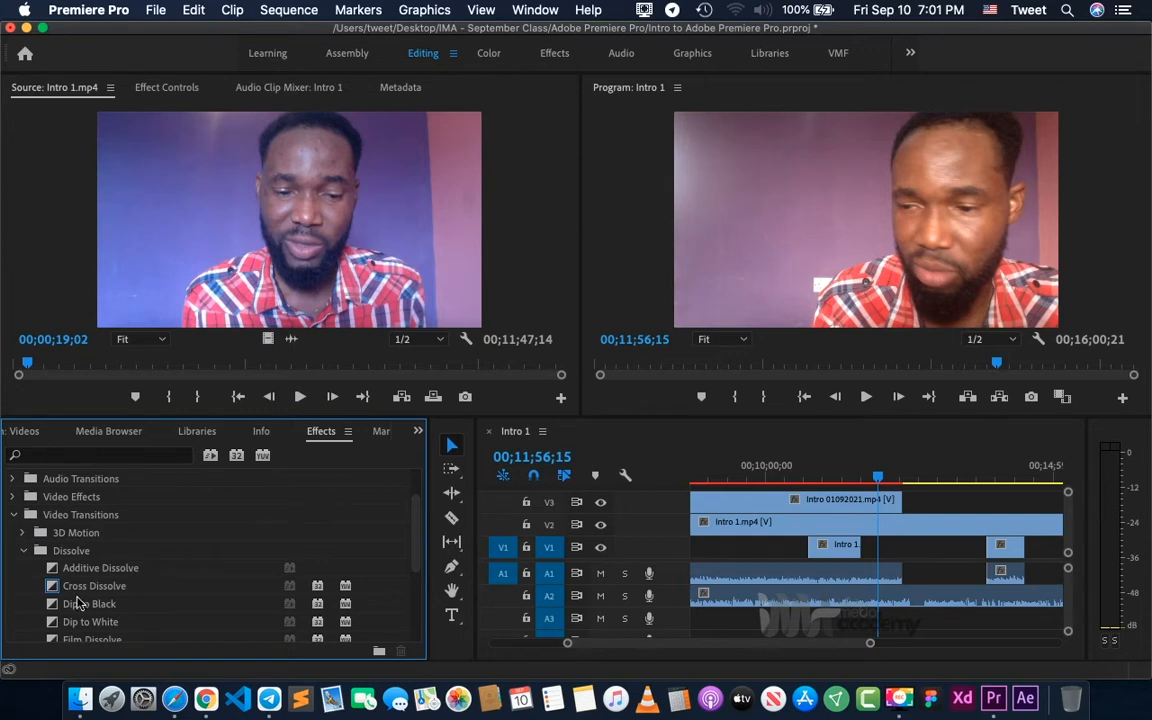
{"action": "scroll", "coordinate": [103, 583], "scroll_direction": "down", "scroll_amount": 1}
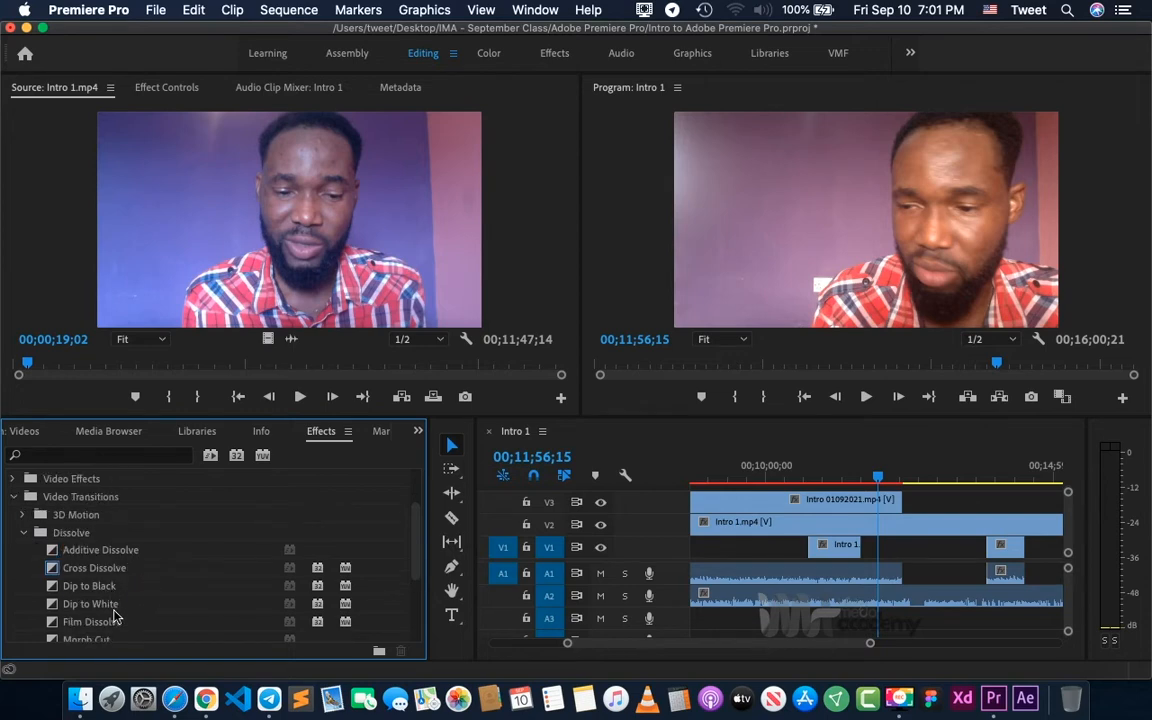
{"action": "scroll", "coordinate": [134, 601], "scroll_direction": "down", "scroll_amount": 3}
{"action": "scroll", "coordinate": [134, 601], "scroll_direction": "up", "scroll_amount": 2}
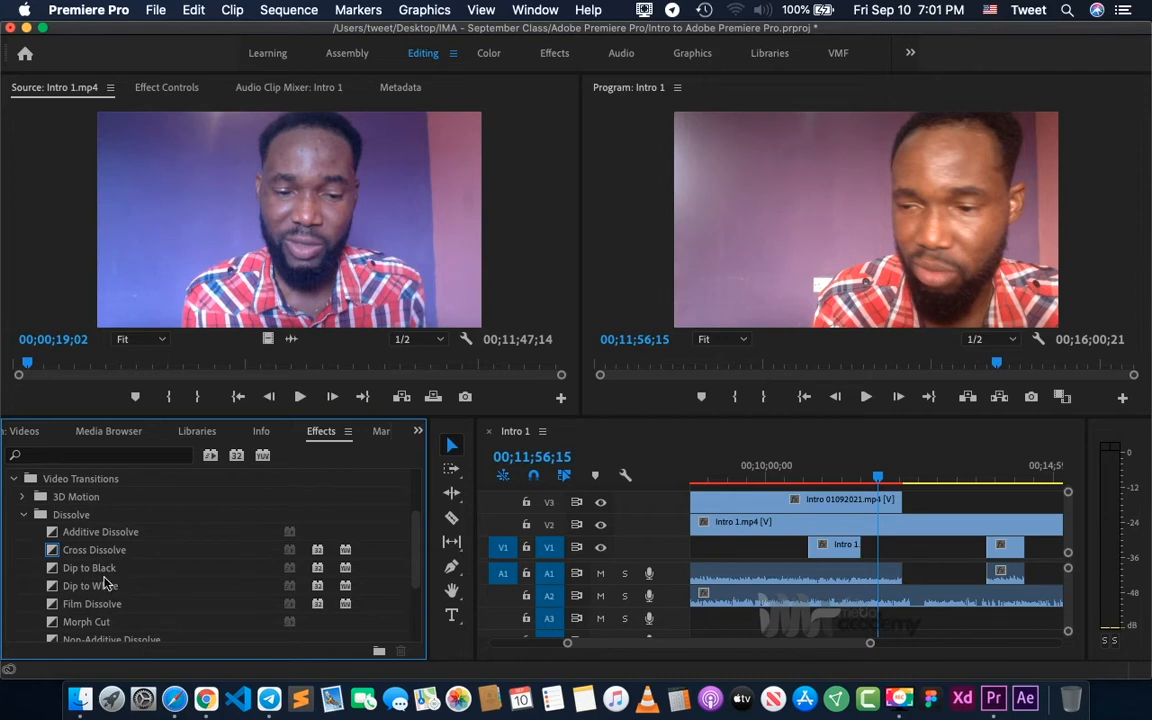
- Apply the Cross Dissolve transition to the end of the Intro 01092021.mp4 clip on V3, at about 00;12;23;16
{"action": "left_click", "coordinate": [86, 558]}
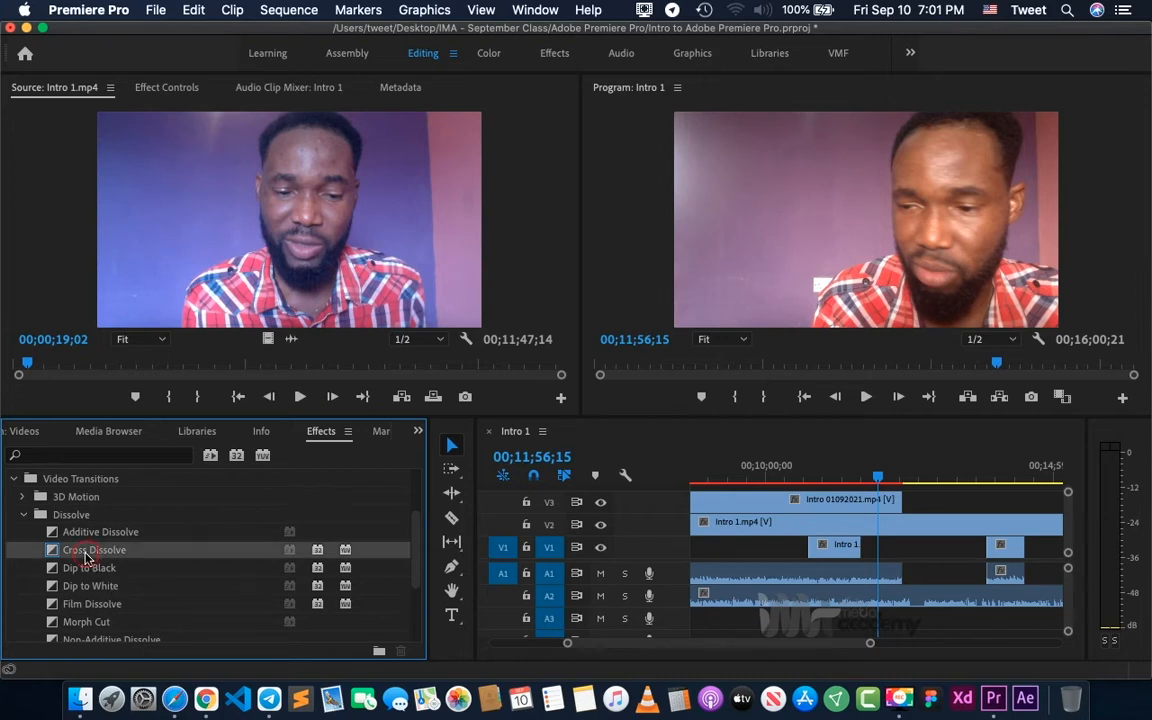
{"action": "left_click_drag", "start_coordinate": [86, 558], "coordinate": [887, 506]}
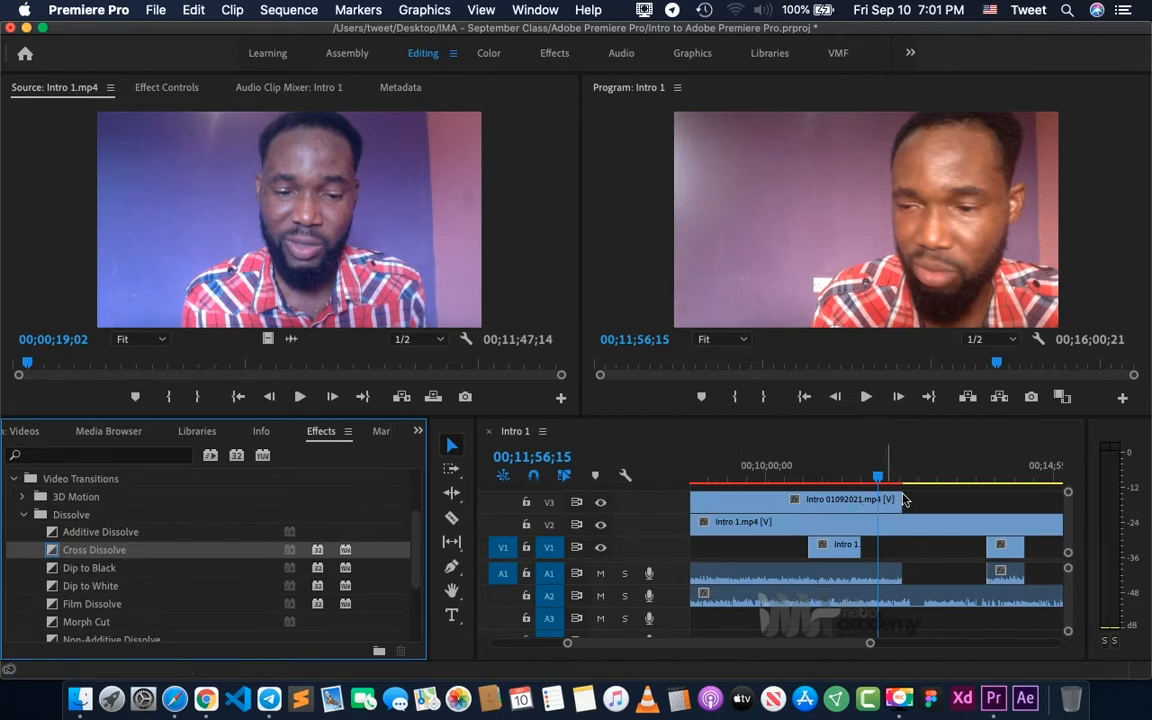
{"action": "left_click", "coordinate": [901, 478]}
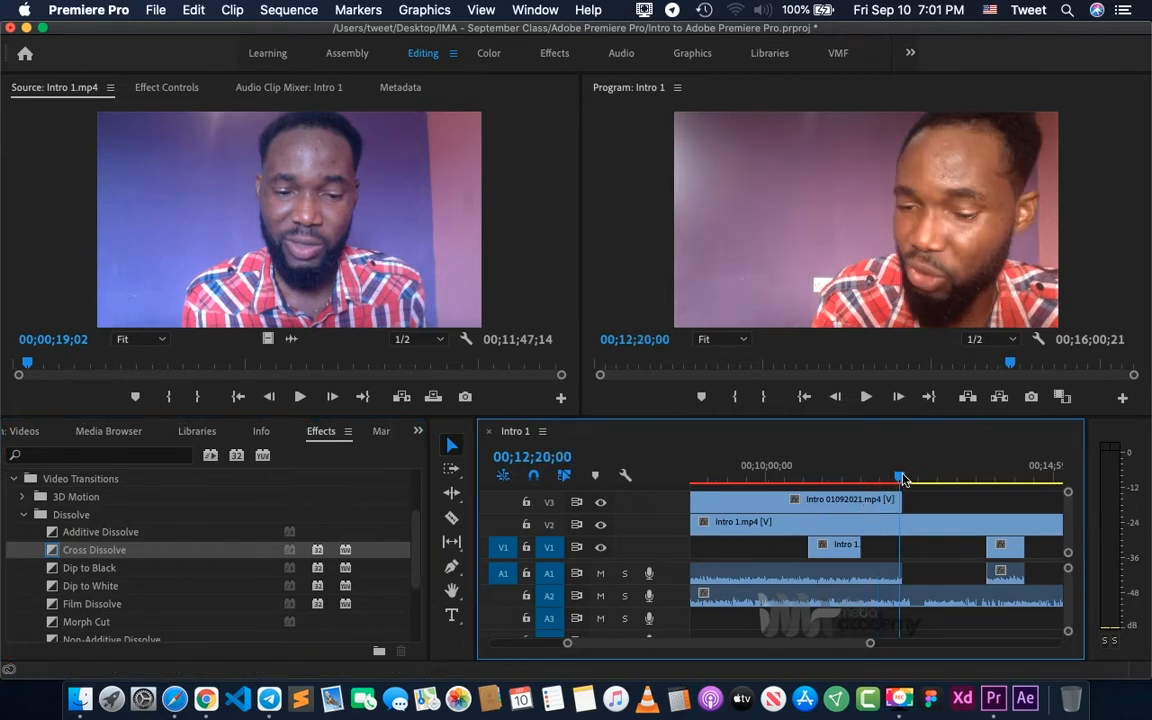
{"action": "key", "text": "="}
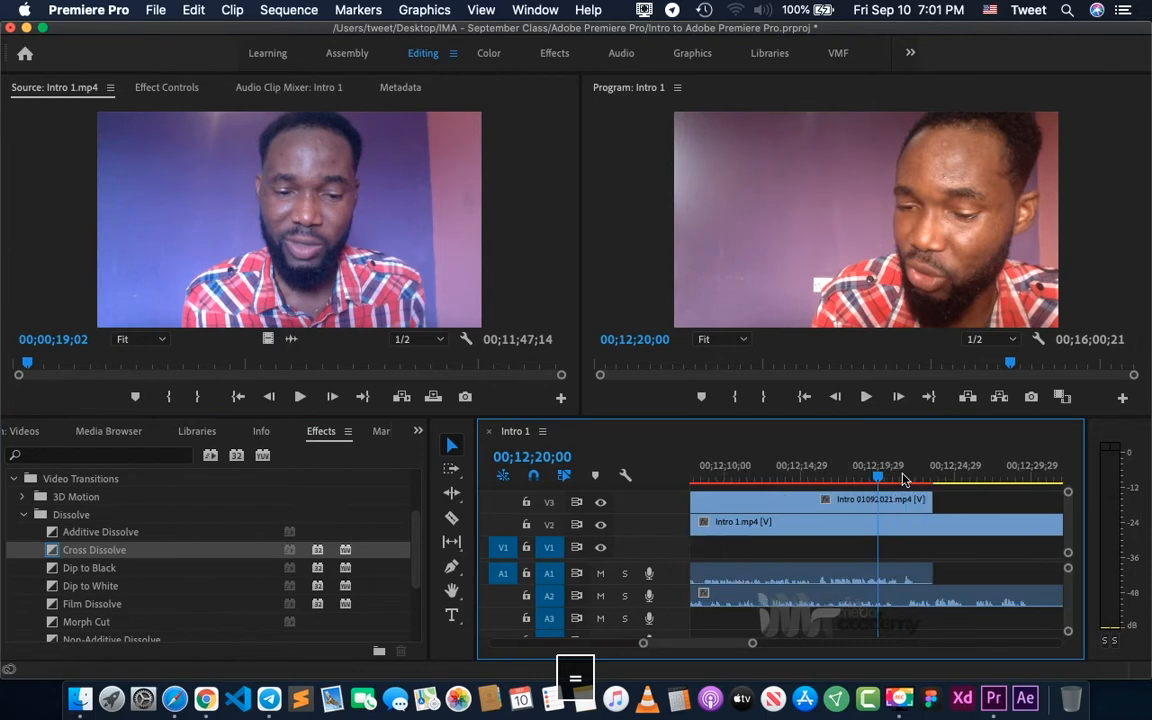
{"action": "scroll", "coordinate": [932, 510], "scroll_direction": "right", "scroll_amount": 3}
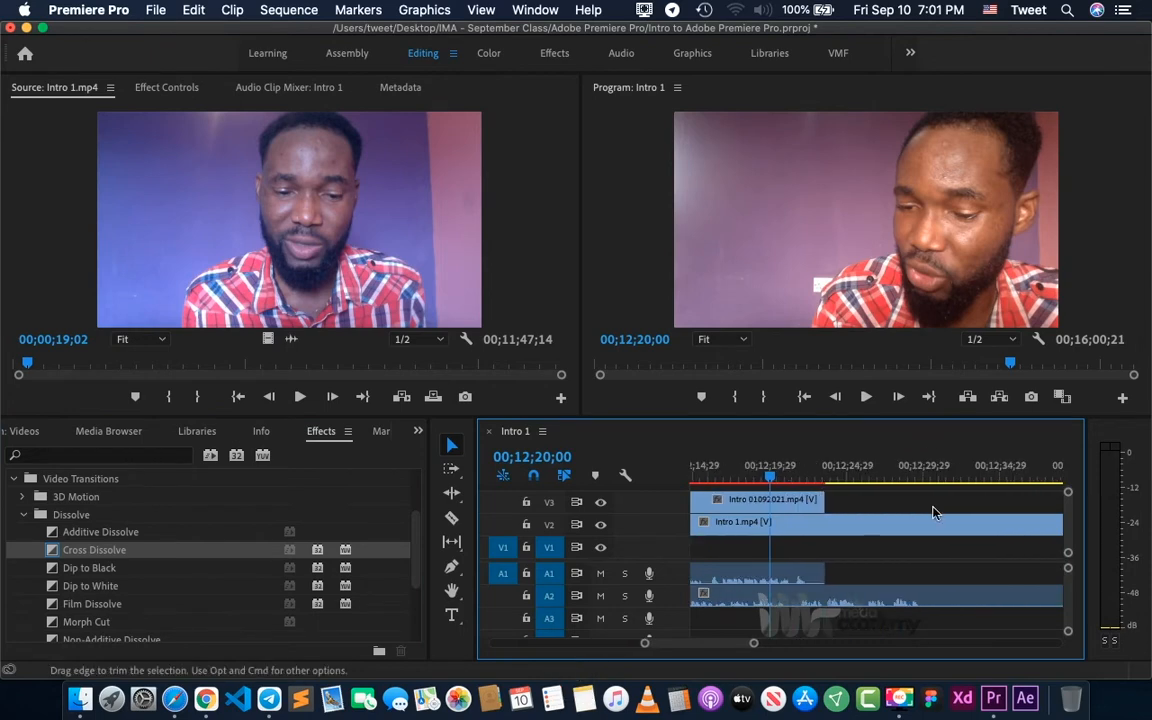
{"action": "left_click", "coordinate": [825, 476]}
{"action": "key", "text": "="}
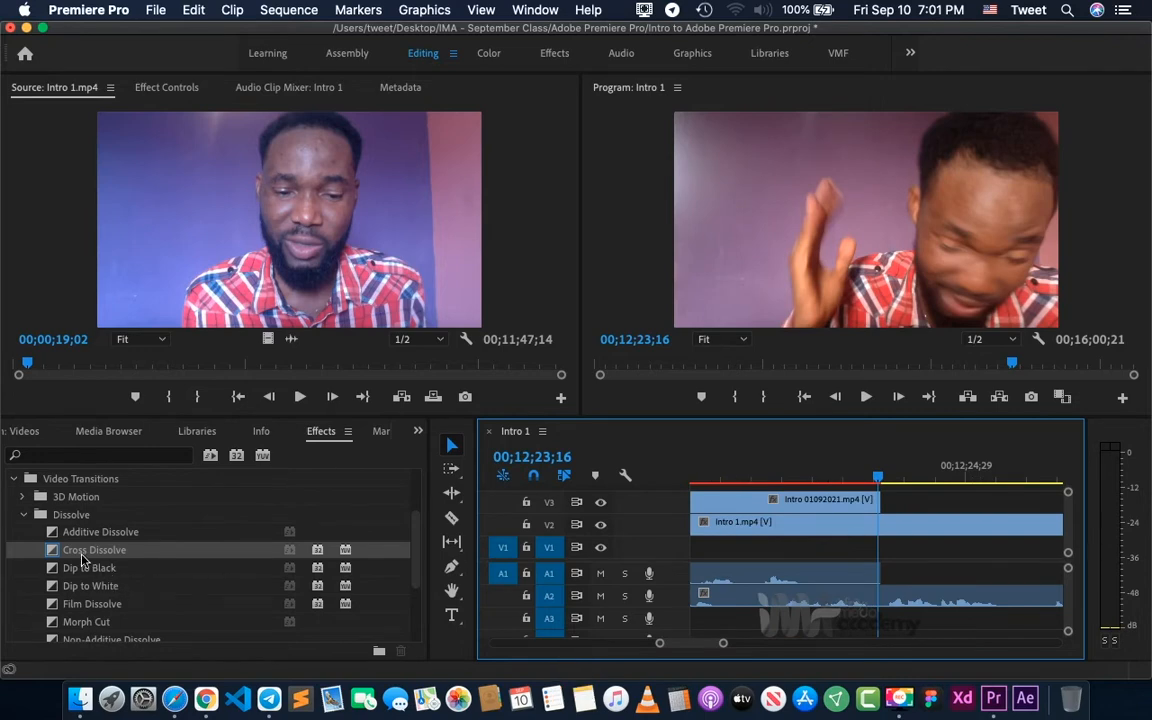
{"action": "left_click_drag", "start_coordinate": [80, 553], "coordinate": [870, 510]}
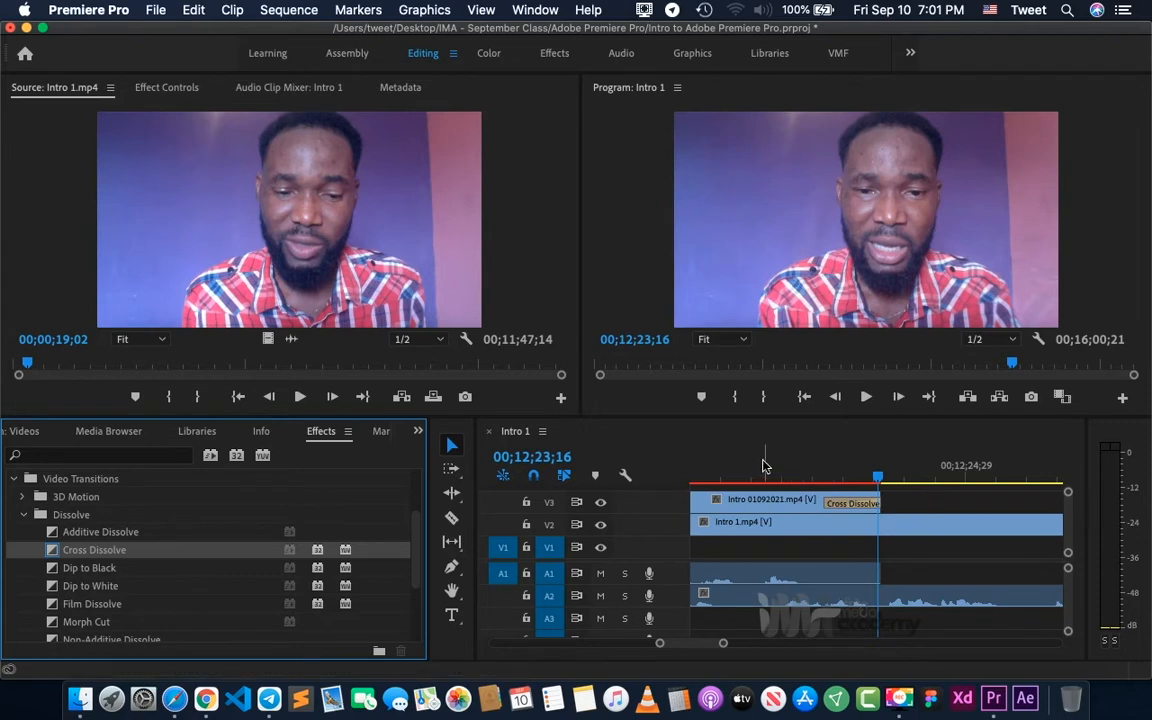
- Play the sequence from 00;12;21;20 across the Cross Dissolve to preview the transition
{"action": "left_click", "coordinate": [764, 467]}
{"action": "key", "text": "equal"}
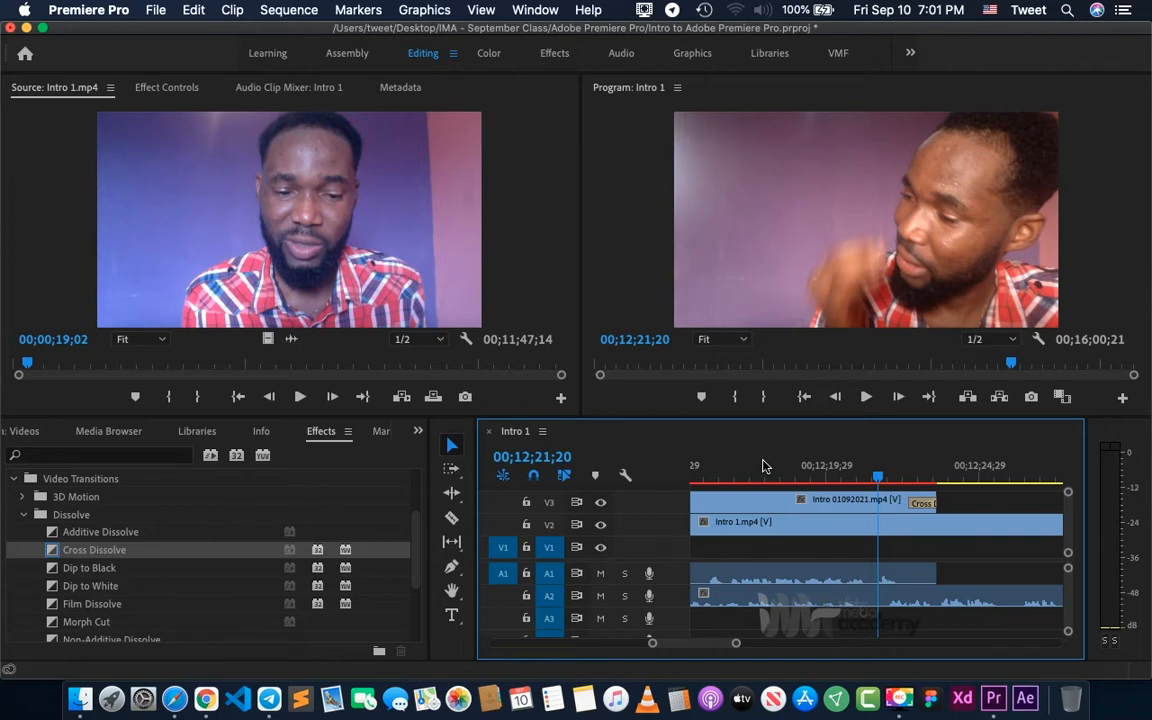
{"action": "key", "text": "space"}
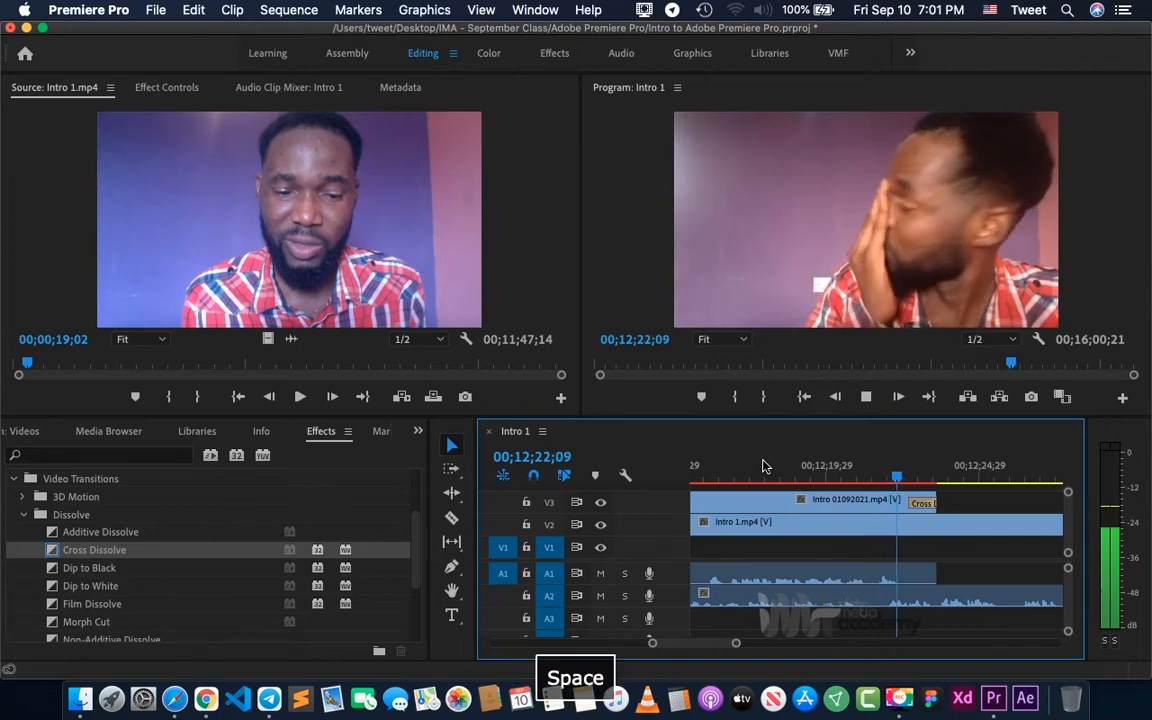
{"action": "key", "text": "space"}
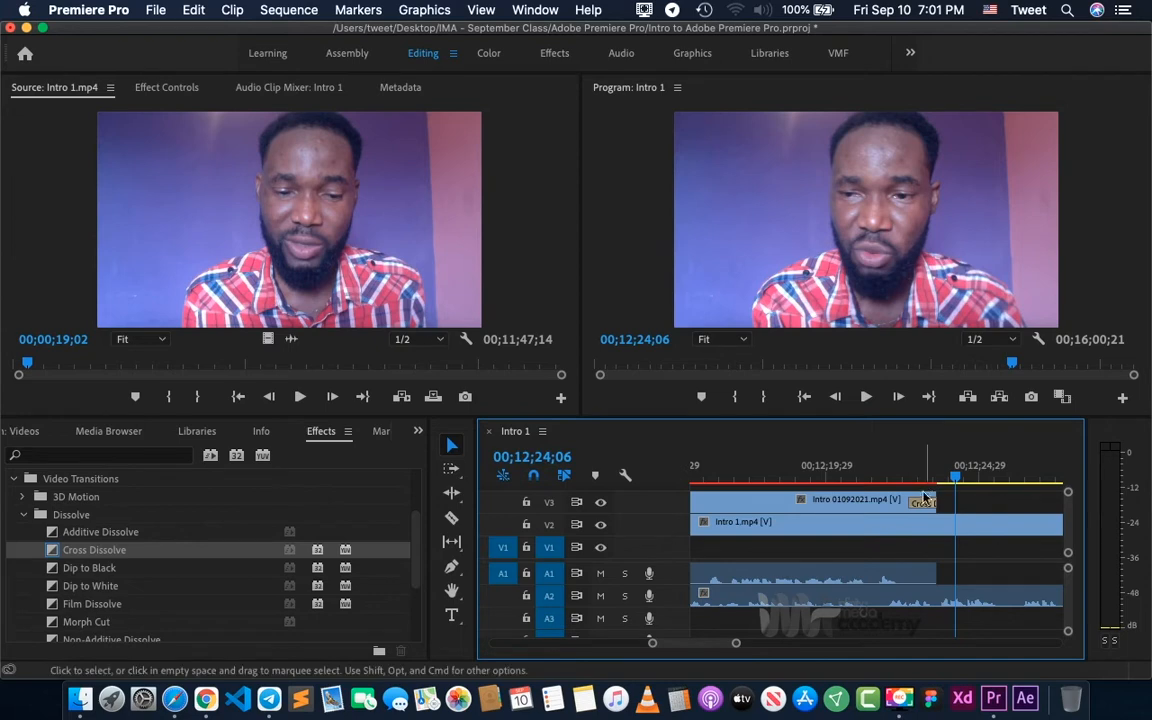
- Apply the Dip to White transition to the start of the Intro 01092021.mp4 clip on V3
{"action": "key", "text": "minus"}
{"action": "key", "text": "minus"}
{"action": "key", "text": "minus"}
{"action": "key", "text": "minus"}
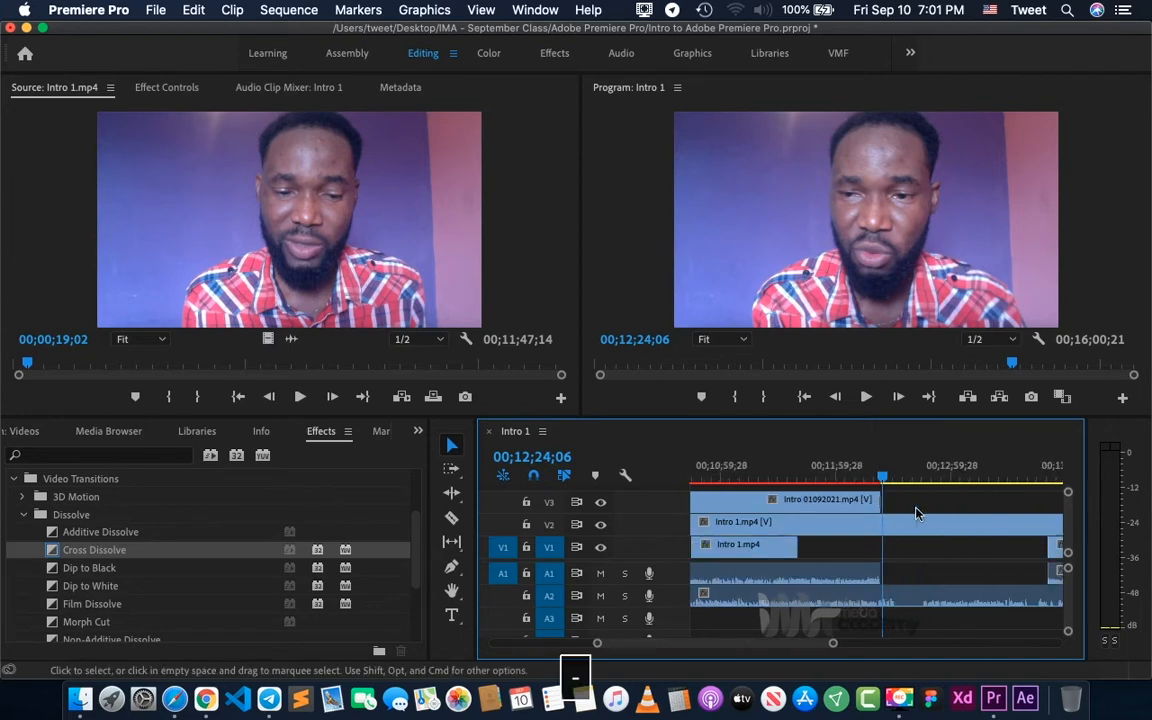
{"action": "key", "text": "minus"}
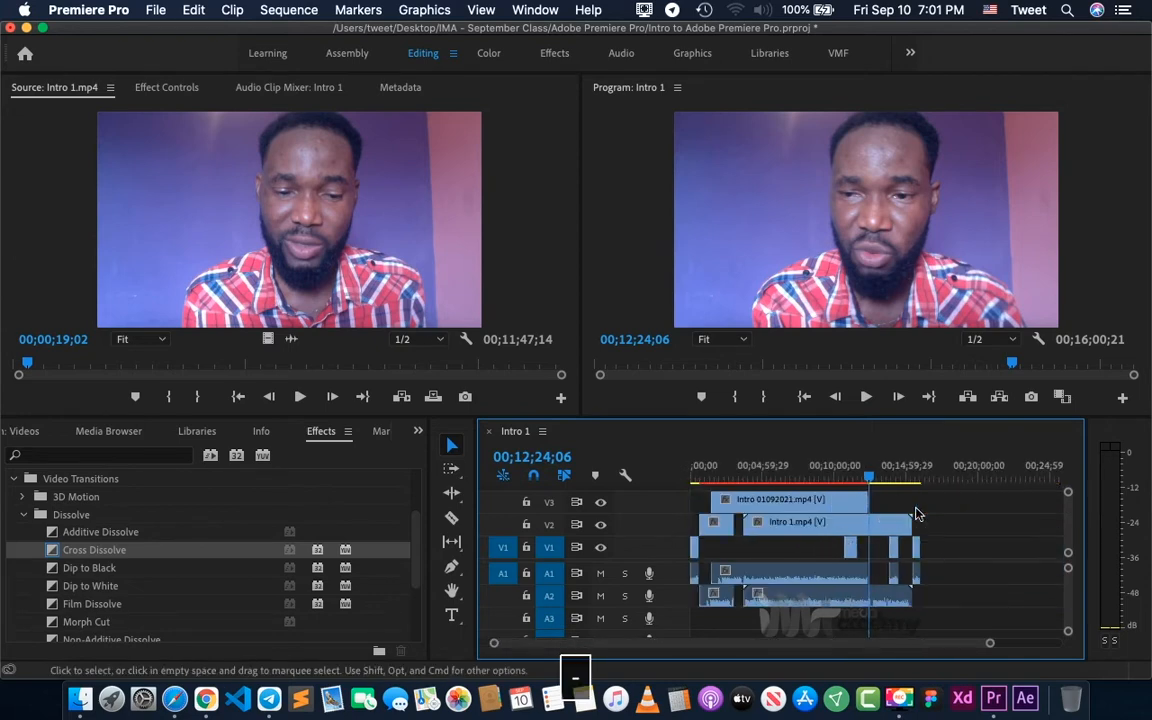
{"action": "left_click", "coordinate": [713, 476]}
{"action": "key", "text": "equal"}
{"action": "key", "text": "equal"}
{"action": "key", "text": "equal"}
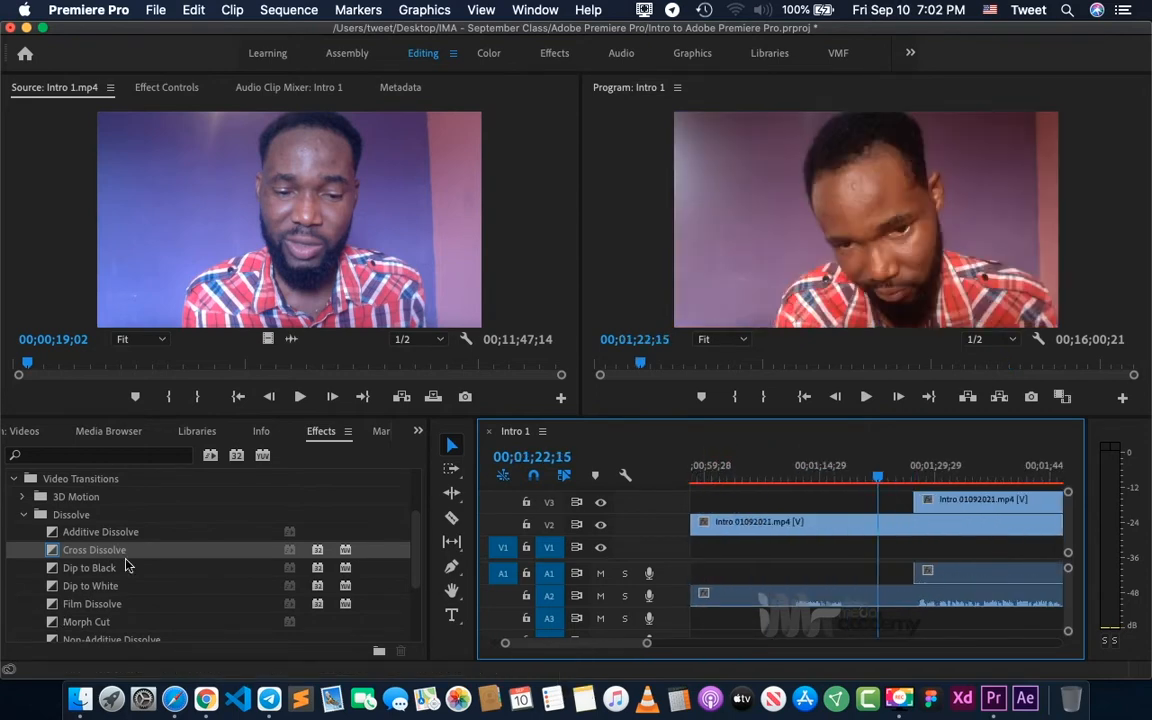
{"action": "left_click", "coordinate": [101, 590]}
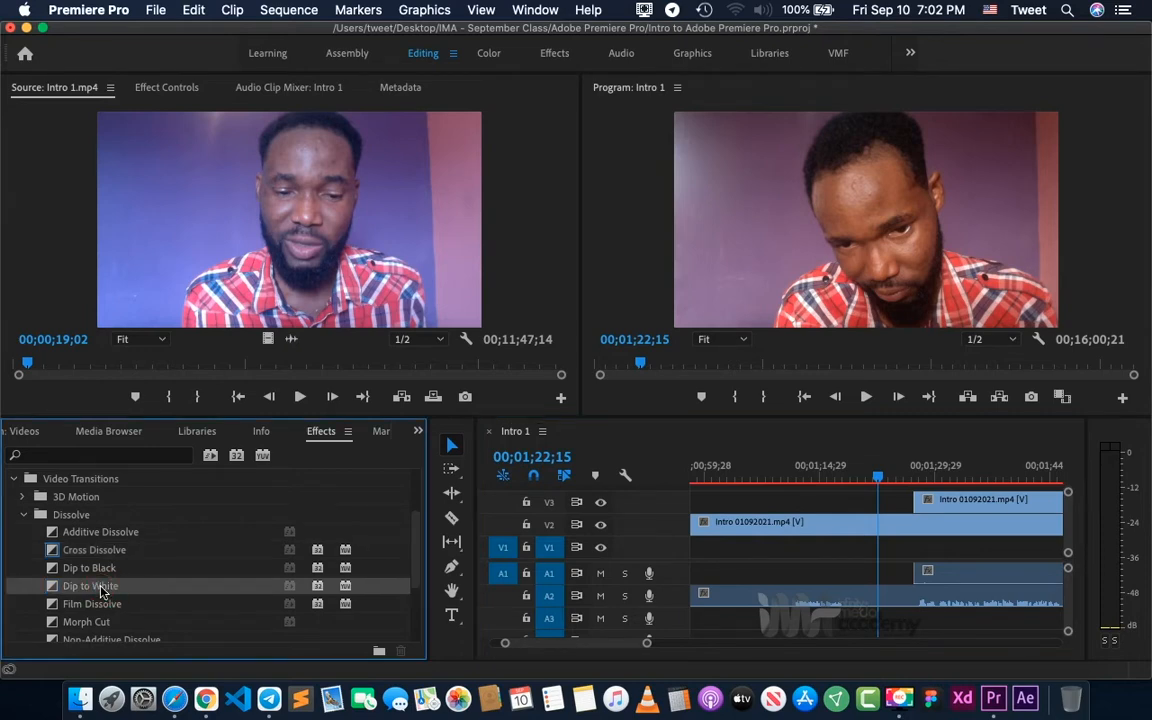
{"action": "left_click_drag", "start_coordinate": [101, 591], "coordinate": [922, 508]}
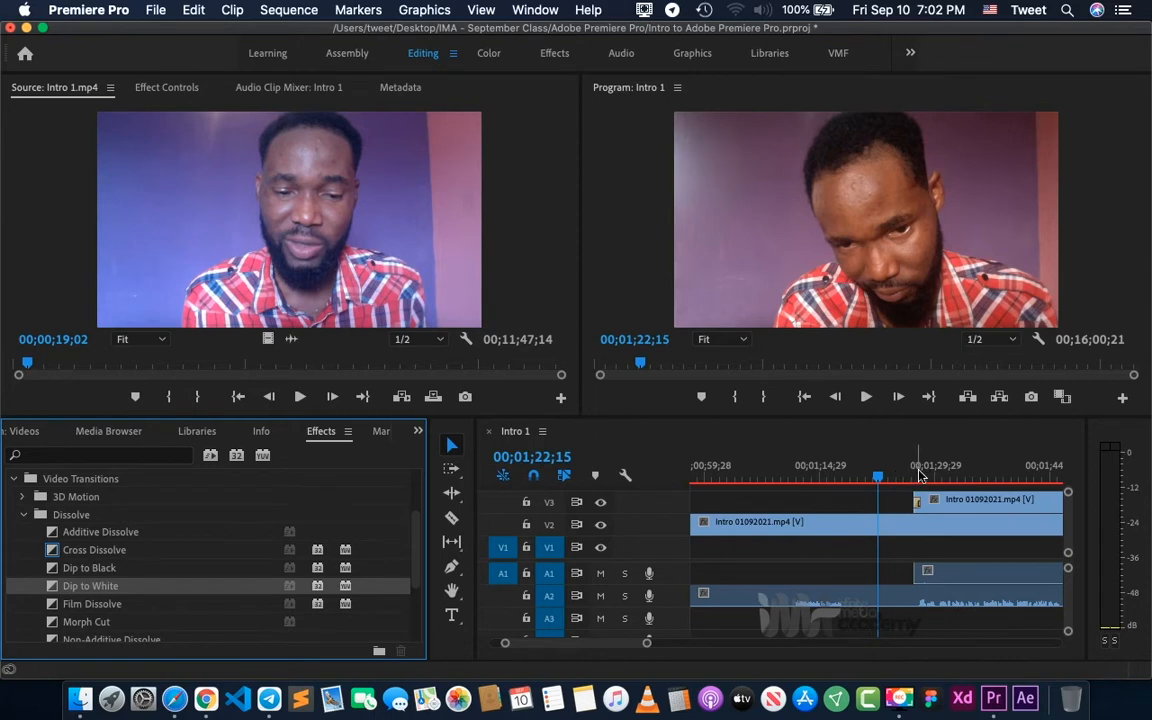
- Move the playhead to 00;01;27;16 and examine the Dip to White transition at the start of the V3 clip
{"action": "left_click", "coordinate": [918, 476]}
{"action": "key", "text": "equal"}
{"action": "key", "text": "equal"}
{"action": "key", "text": "equal"}
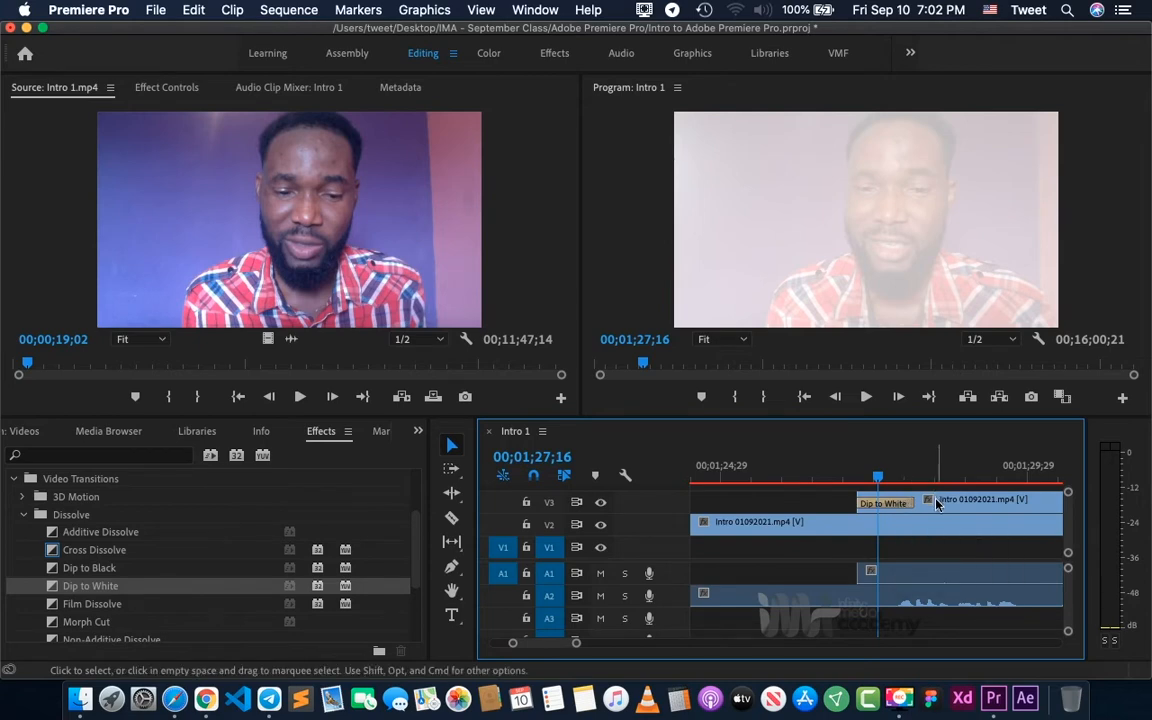
{"action": "key", "text": "minus"}
{"action": "key", "text": "minus"}
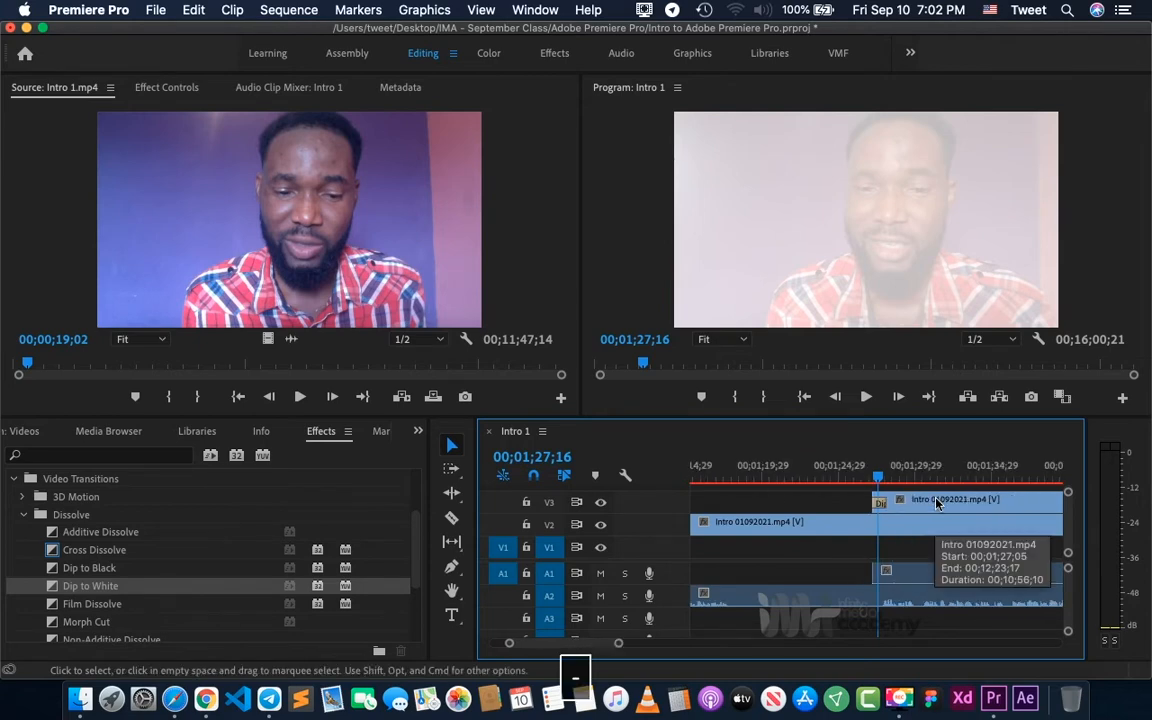
{"action": "key", "text": "equal"}
{"action": "key", "text": "equal"}
{"action": "key", "text": "equal"}
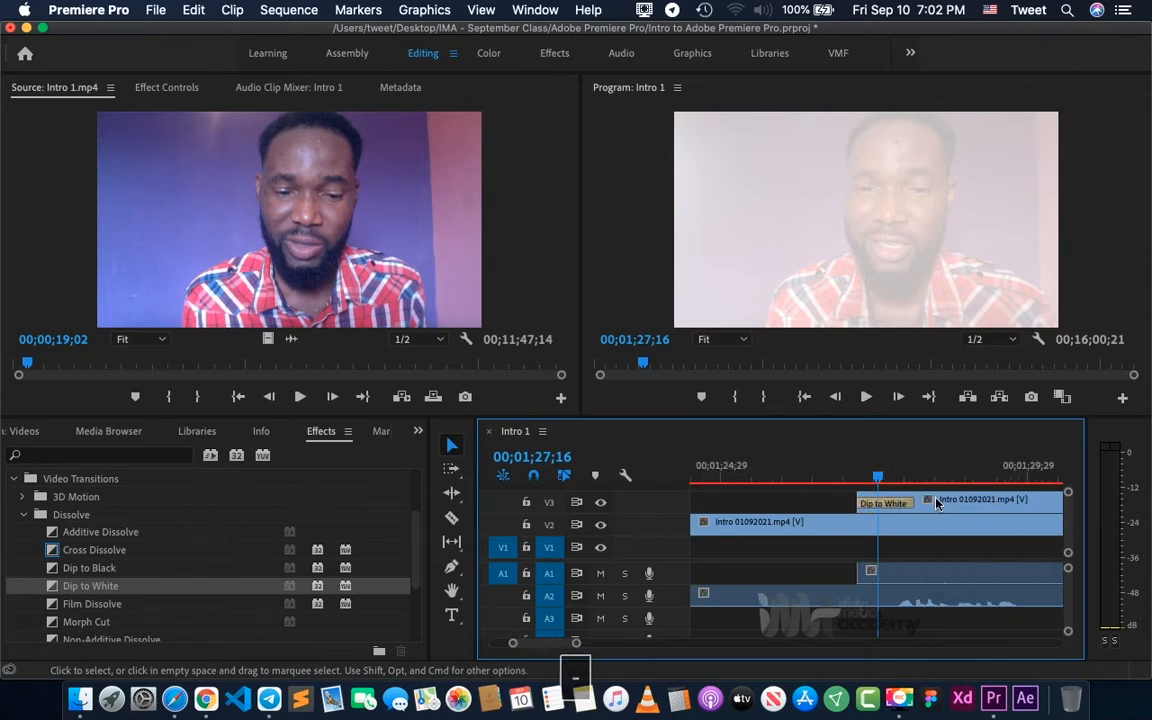
{"action": "scroll", "coordinate": [937, 503], "scroll_direction": "right", "scroll_amount": 3}
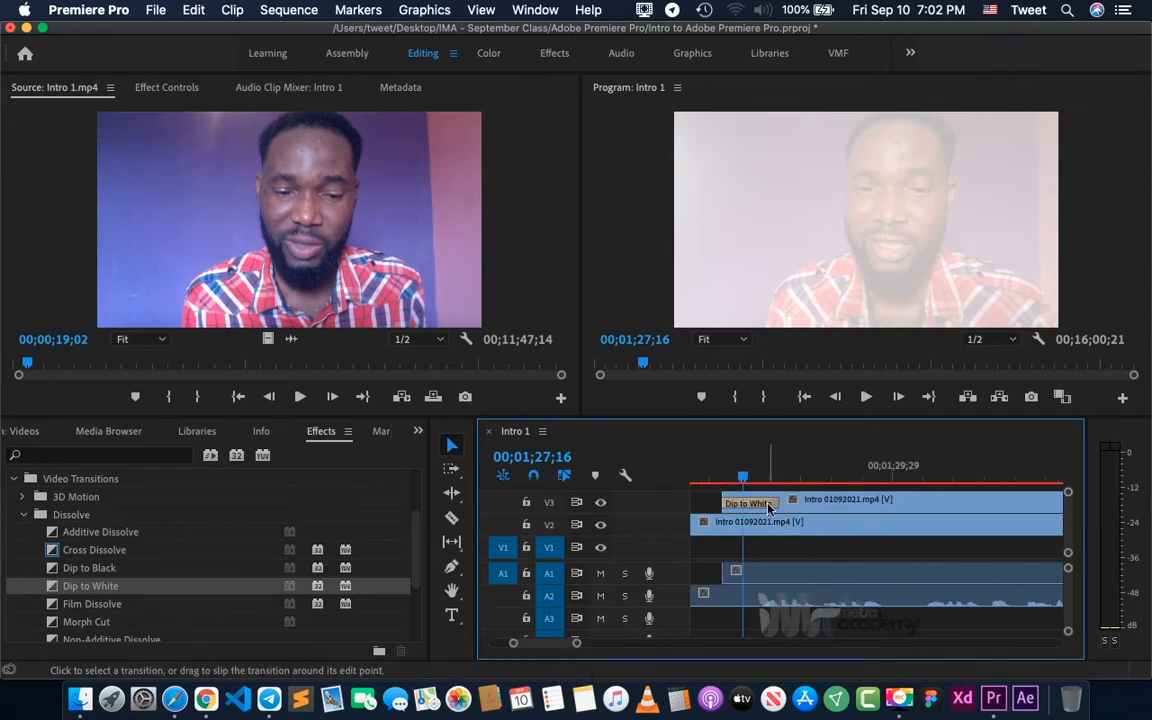
- Move the playhead to 00;12;22;10 near the end of the V3 clip and look over the whole sequence
{"action": "key", "text": "minus"}
{"action": "key", "text": "minus"}
{"action": "key", "text": "minus"}
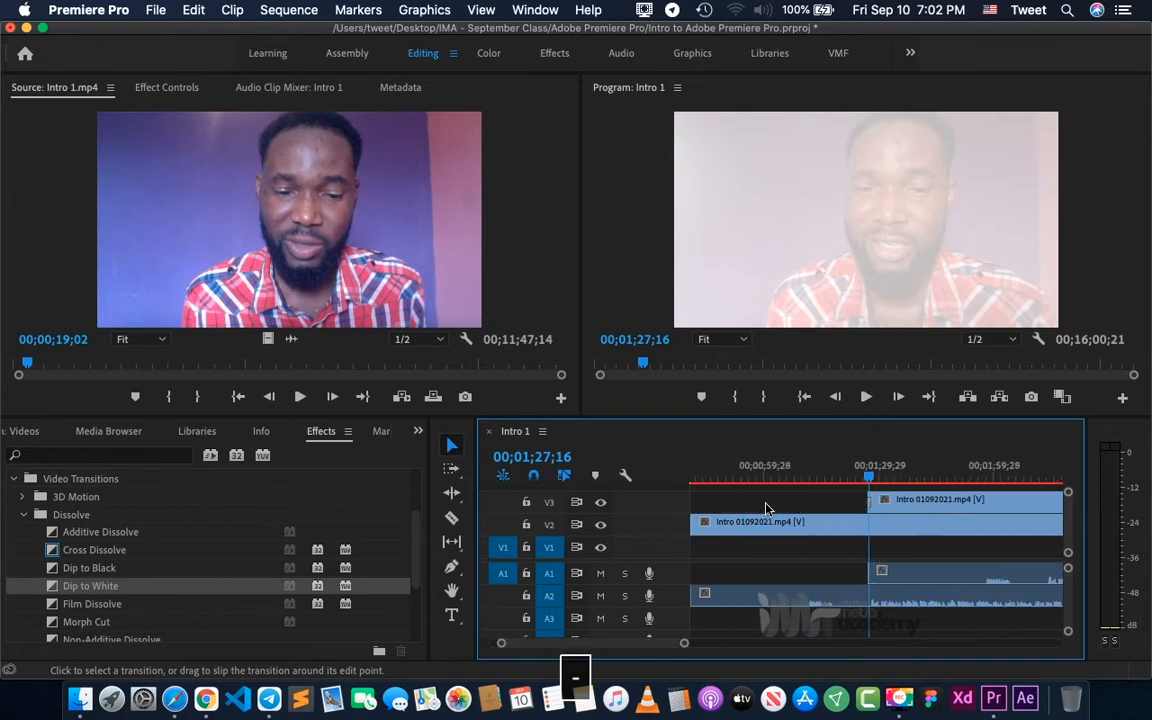
{"action": "key", "text": "minus"}
{"action": "key", "text": "minus"}
{"action": "scroll", "coordinate": [913, 542], "scroll_direction": "right", "scroll_amount": 15}
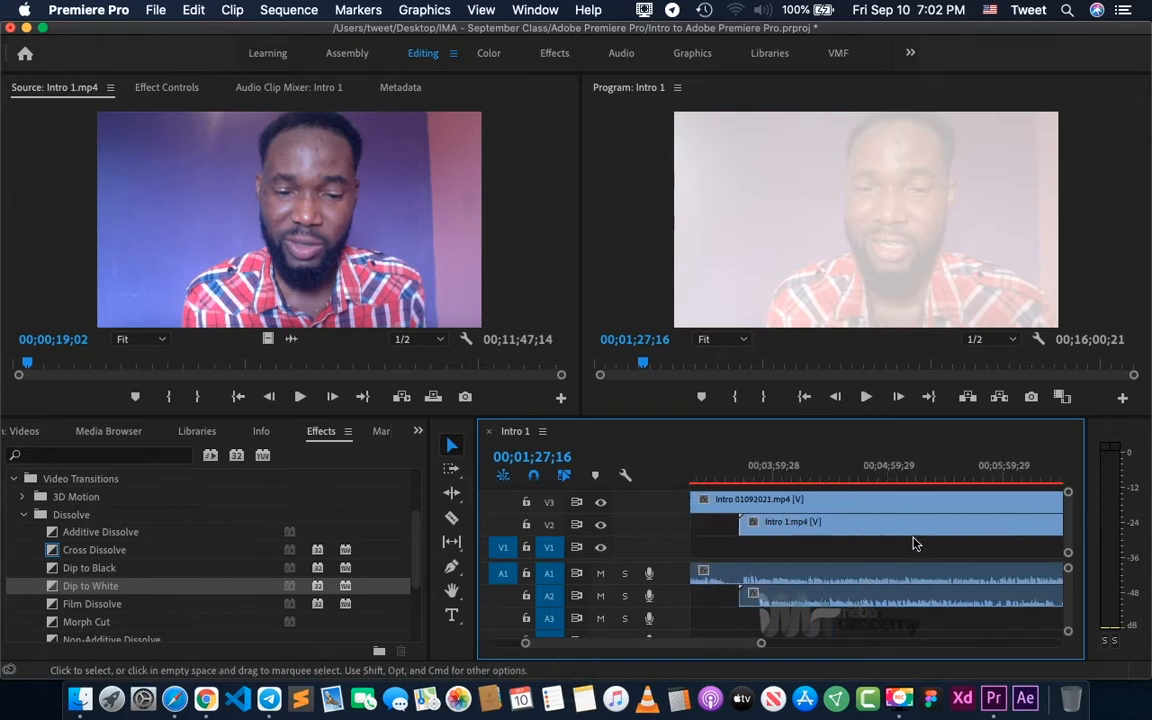
{"action": "scroll", "coordinate": [913, 542], "scroll_direction": "right", "scroll_amount": 6}
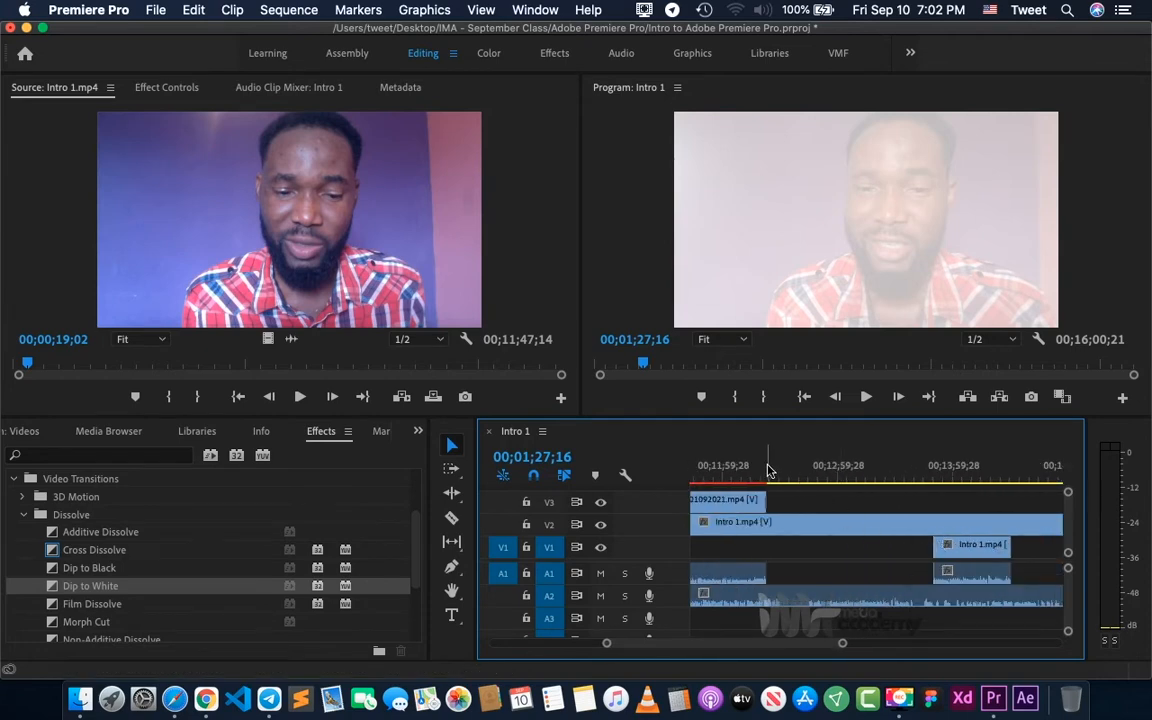
{"action": "left_click", "coordinate": [768, 466]}
{"action": "key", "text": "equal"}
{"action": "key", "text": "equal"}
{"action": "key", "text": "minus"}
{"action": "key", "text": "minus"}
{"action": "key", "text": "minus"}
{"action": "key", "text": "minus"}
{"action": "key", "text": "minus"}
{"action": "key", "text": "minus"}
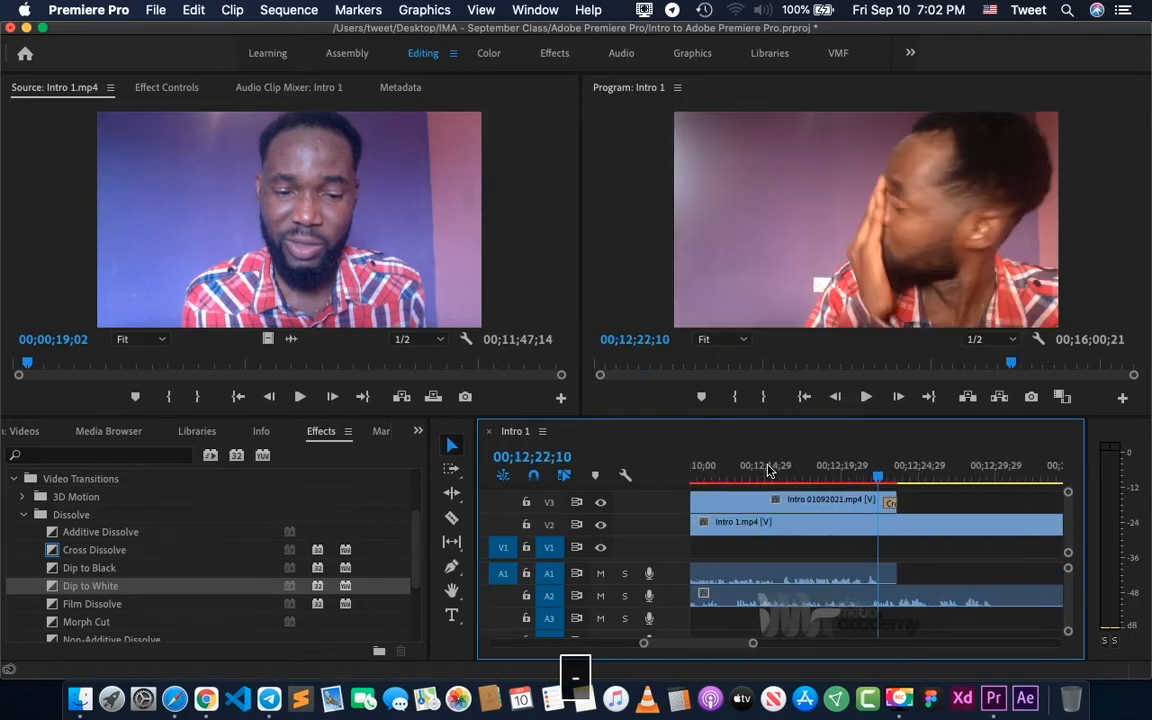
- Play the sequence from 00;01;22;17 across the Dip to White transition on V3 to preview it
{"action": "left_click", "coordinate": [709, 470]}
{"action": "key", "text": "equal"}
{"action": "key", "text": "equal"}
{"action": "key", "text": "equal"}
{"action": "key", "text": "equal"}
{"action": "key", "text": "equal"}
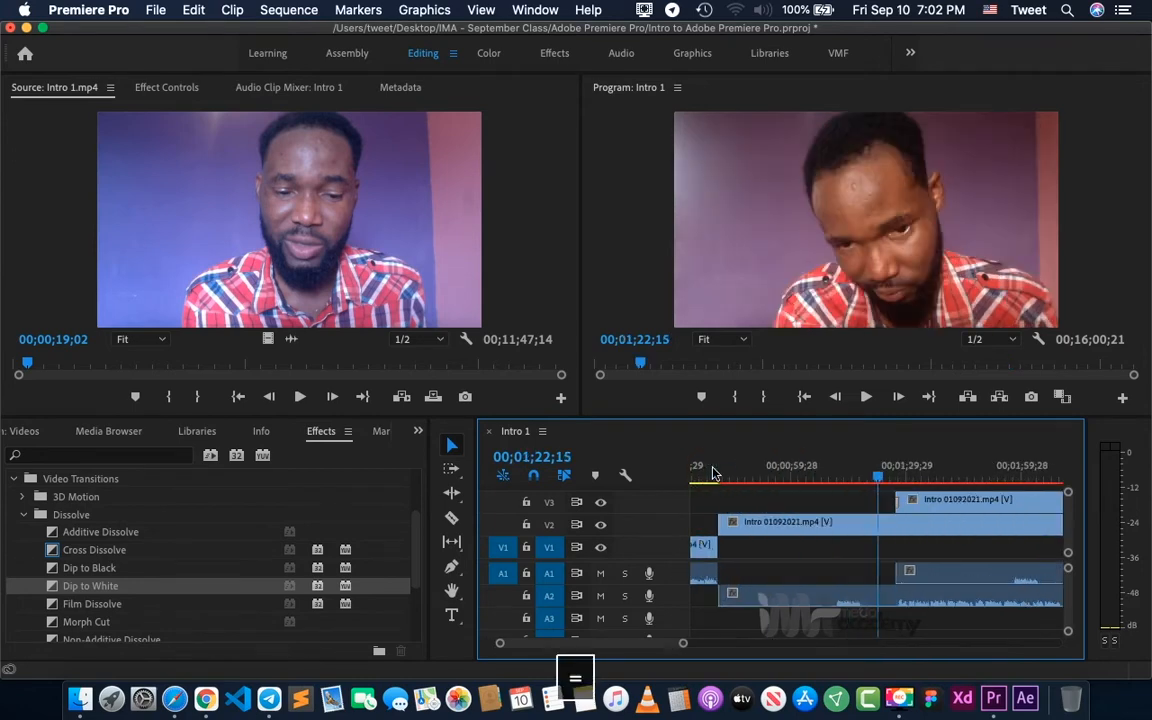
{"action": "left_click", "coordinate": [963, 472]}
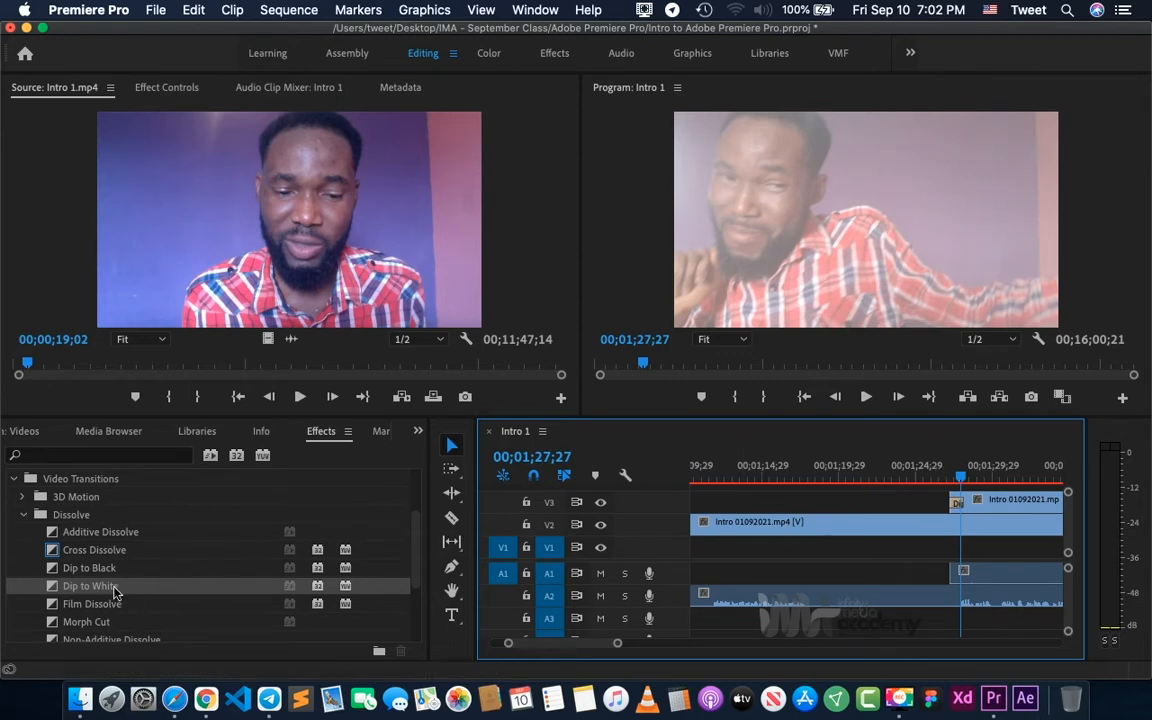
{"action": "left_click", "coordinate": [880, 475]}
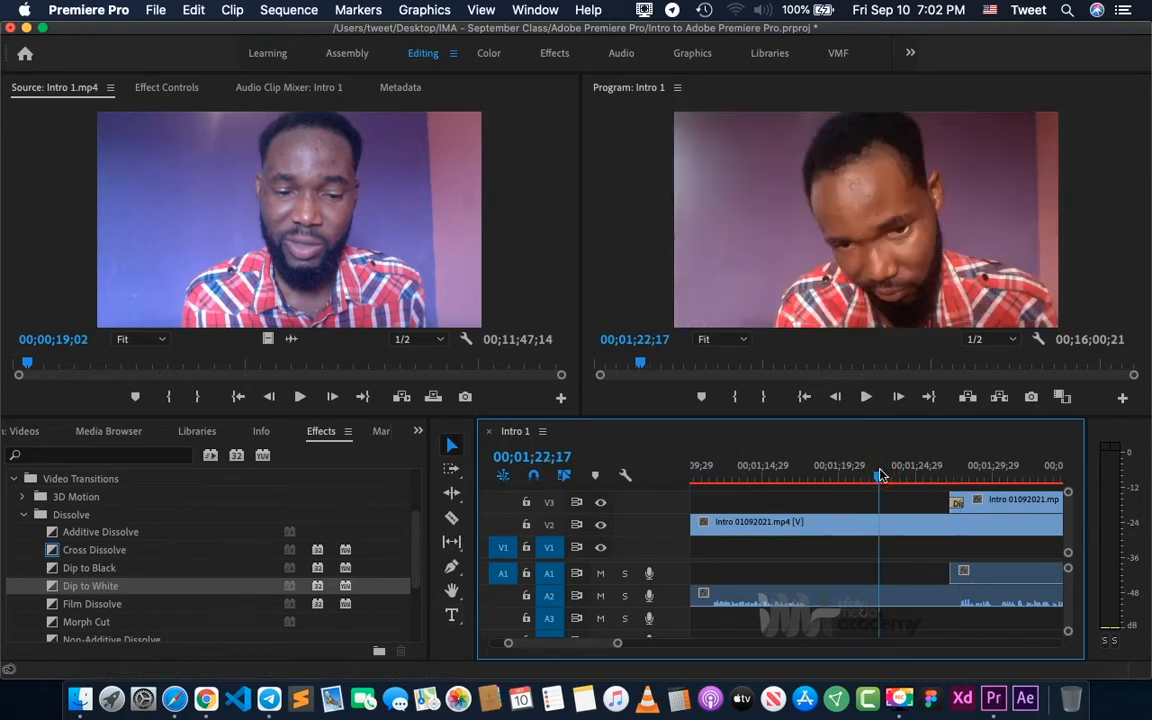
{"action": "key", "text": "space"}
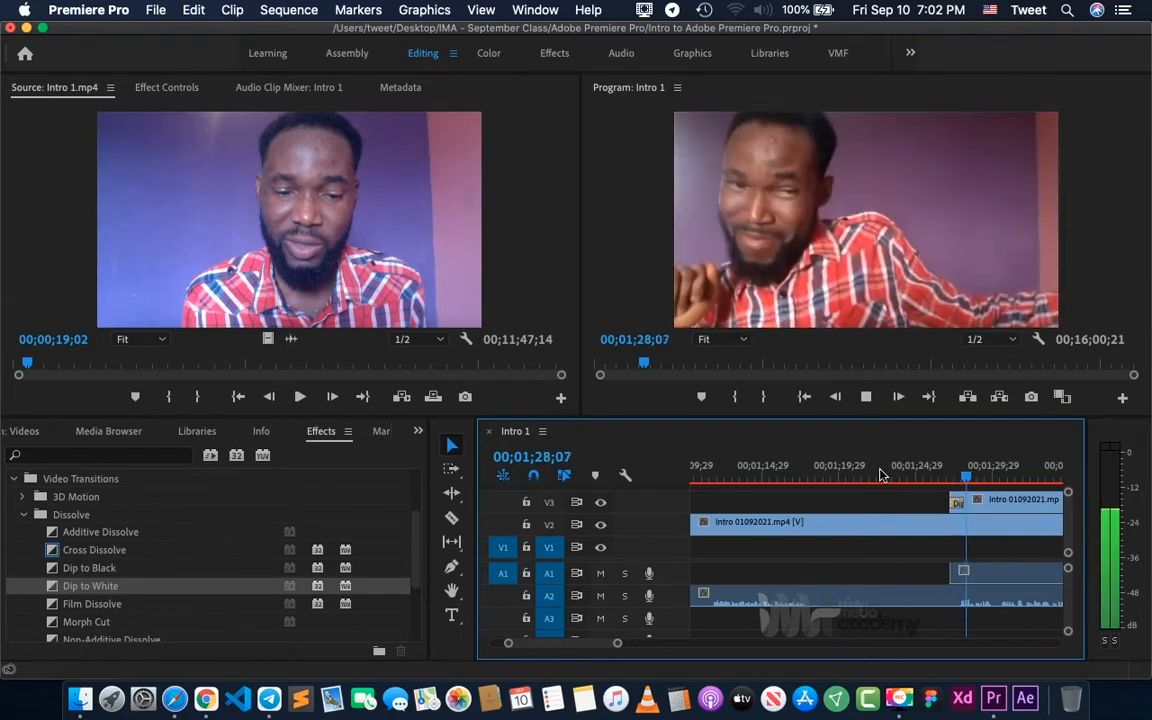
{"action": "key", "text": "space"}
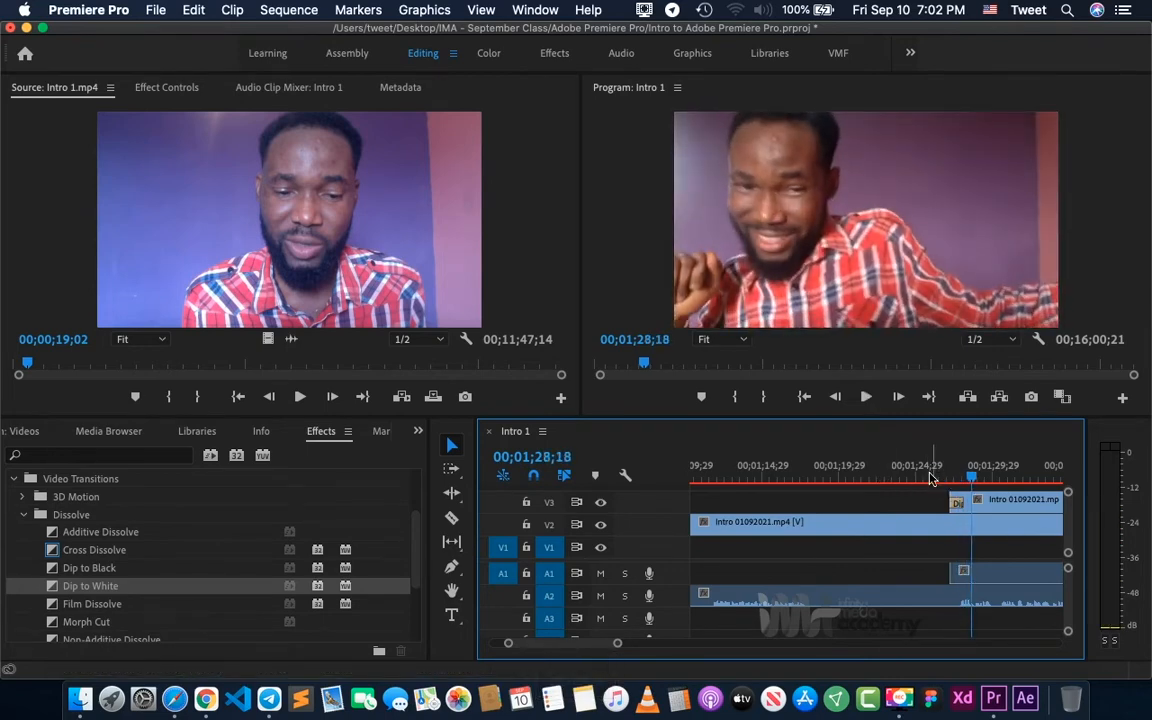
- Preview the Dip to White transition again by playing the sequence from 00;01;24;20
{"action": "left_click", "coordinate": [910, 477]}
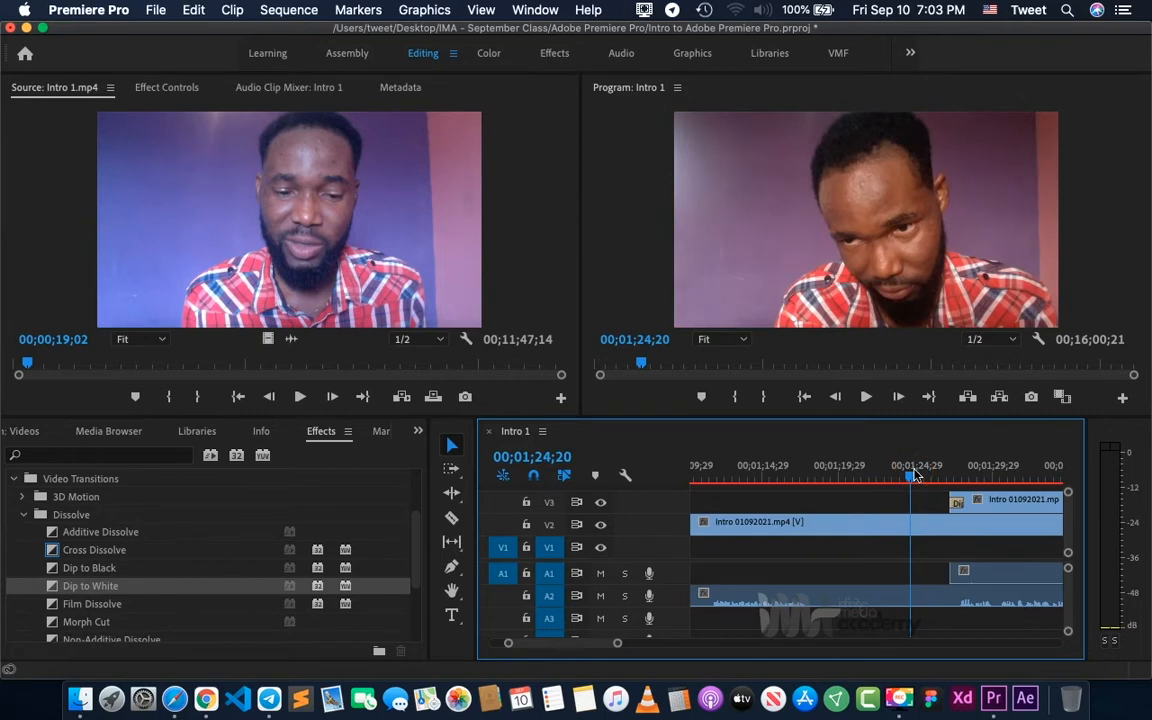
{"action": "left_click", "coordinate": [977, 477]}
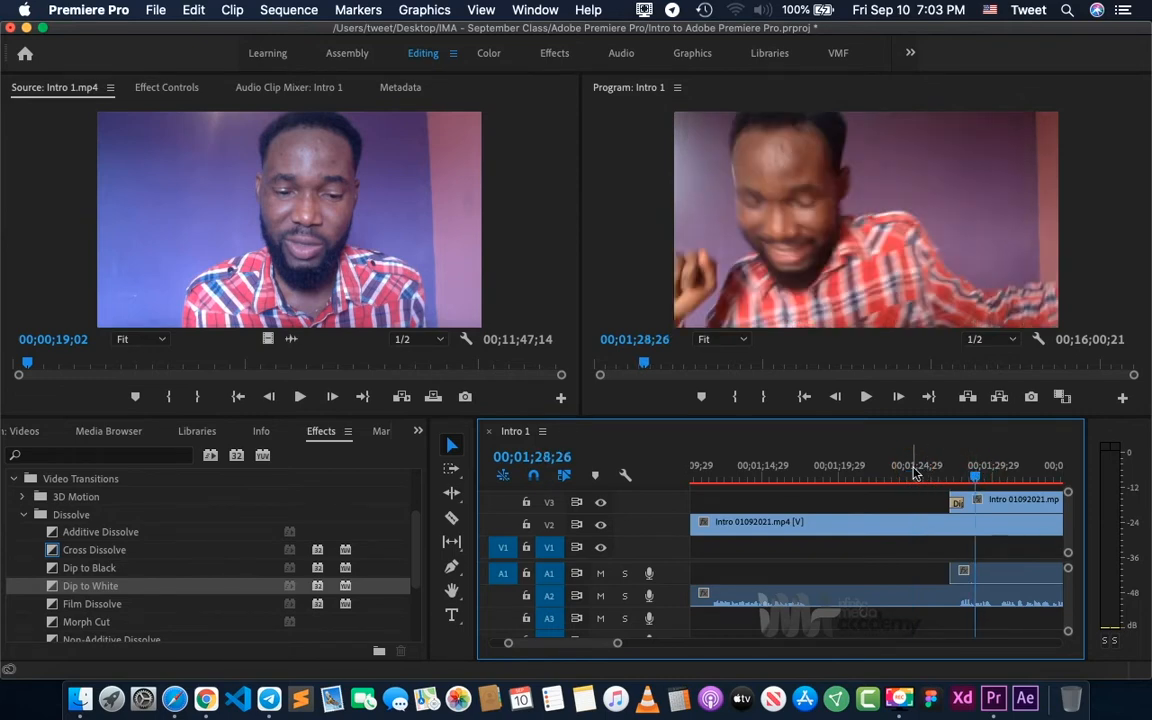
{"action": "left_click", "coordinate": [911, 477]}
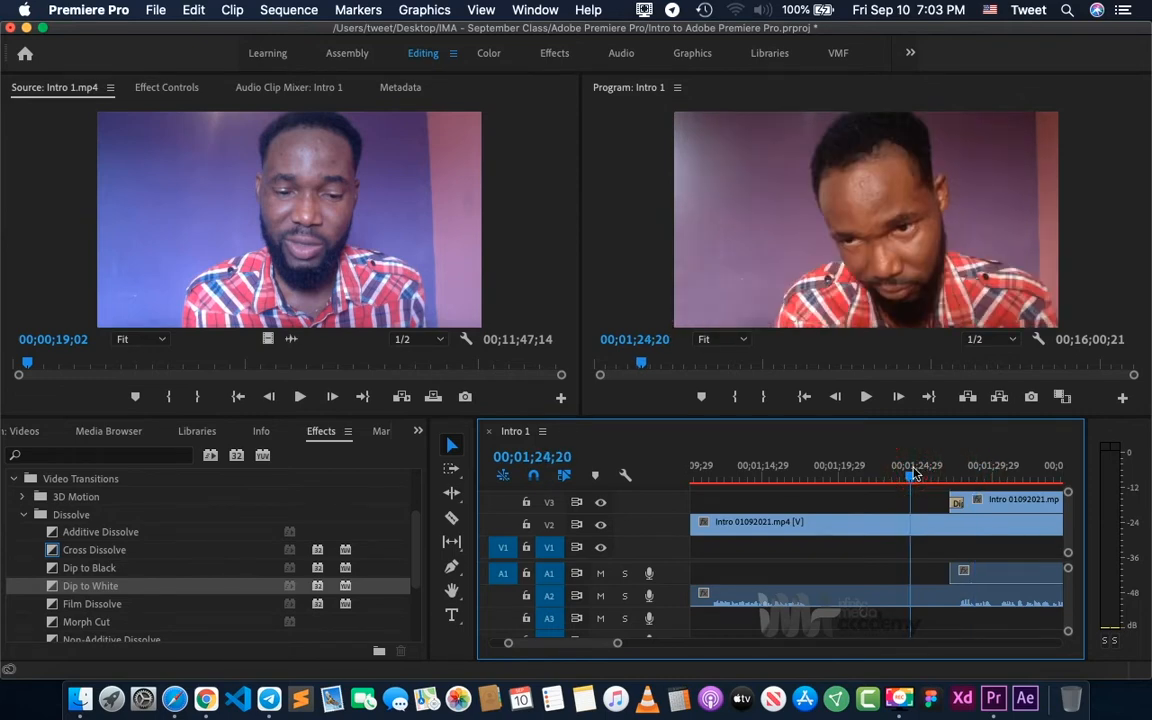
{"action": "key", "text": "space"}
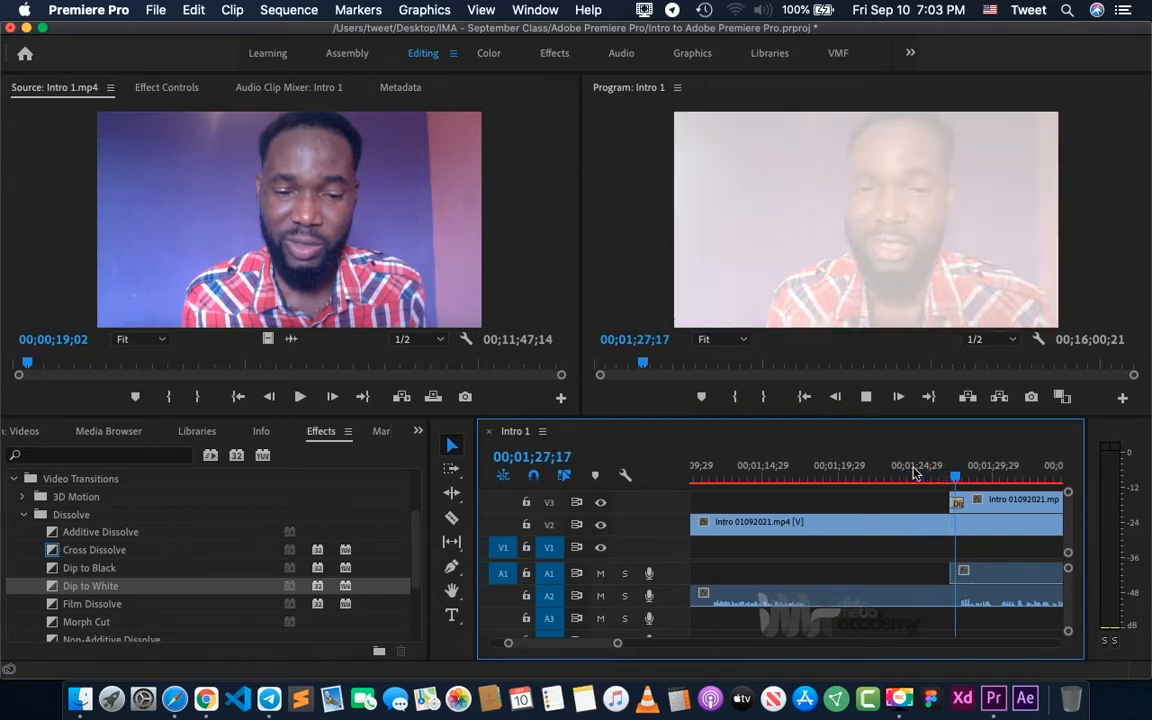
{"action": "key", "text": "space"}
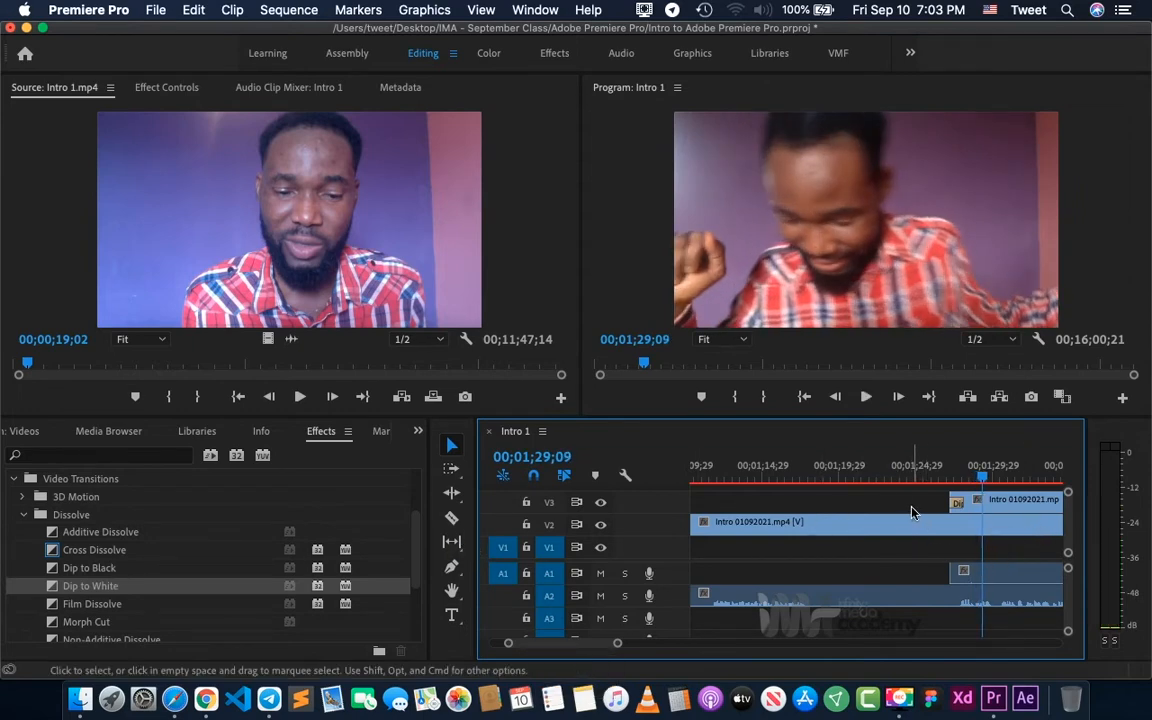
- Apply the Dip to Black transition to the end of the last Intro 1.mp4 clip on V1
{"action": "key", "text": "minus"}
{"action": "key", "text": "minus"}
{"action": "key", "text": "minus"}
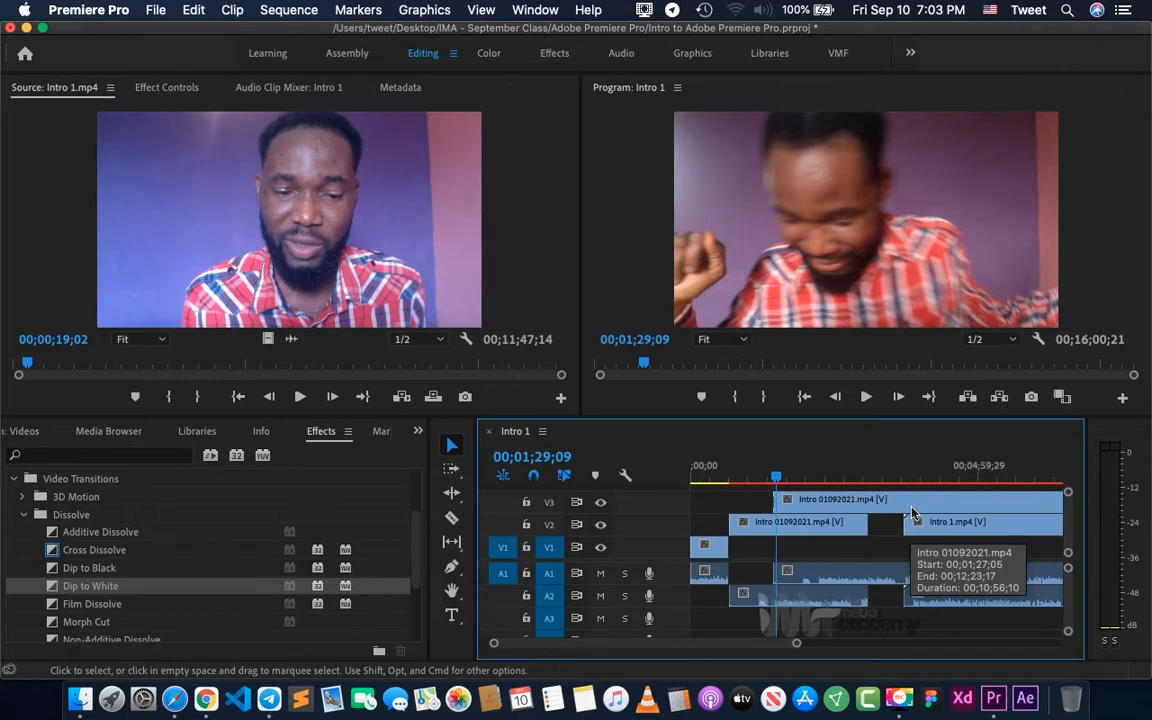
{"action": "key", "text": "minus"}
{"action": "key", "text": "minus"}
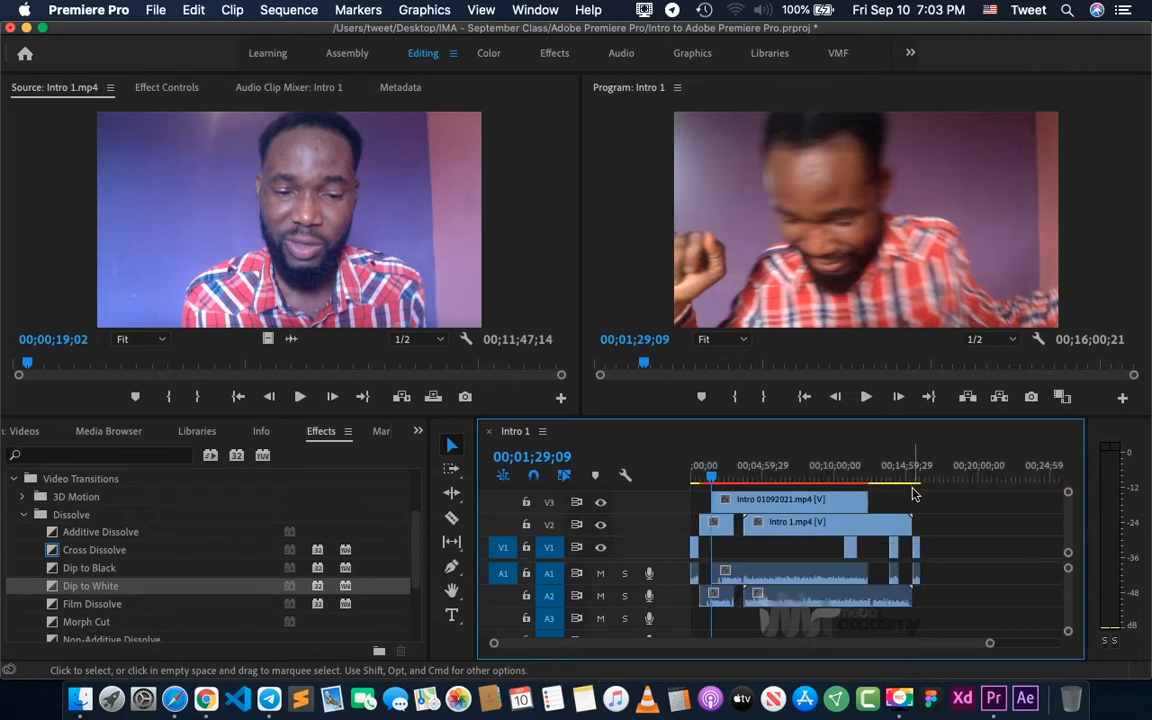
{"action": "left_click", "coordinate": [912, 477]}
{"action": "key", "text": "equal"}
{"action": "key", "text": "equal"}
{"action": "key", "text": "equal"}
{"action": "key", "text": "equal"}
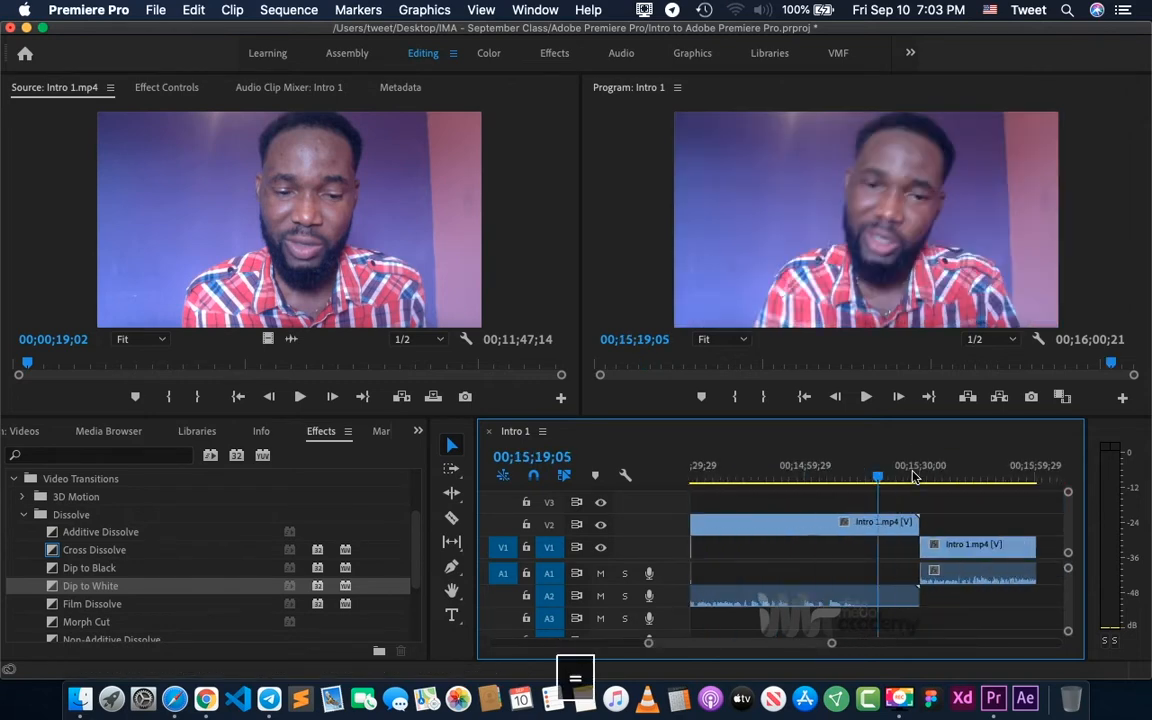
{"action": "left_click", "coordinate": [85, 569]}
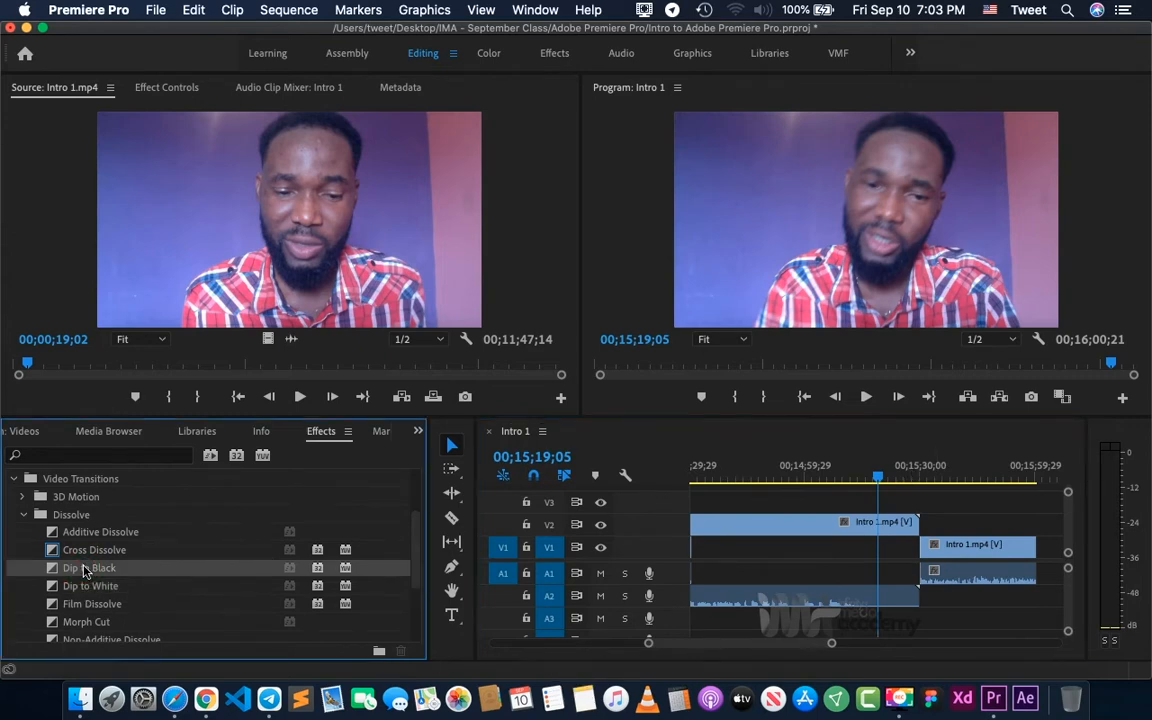
{"action": "left_click_drag", "start_coordinate": [85, 569], "coordinate": [1044, 568]}
- Play the sequence from 00;15;59;15 through the Dip to Black transition on V1 to preview it
{"action": "left_click", "coordinate": [1036, 482]}
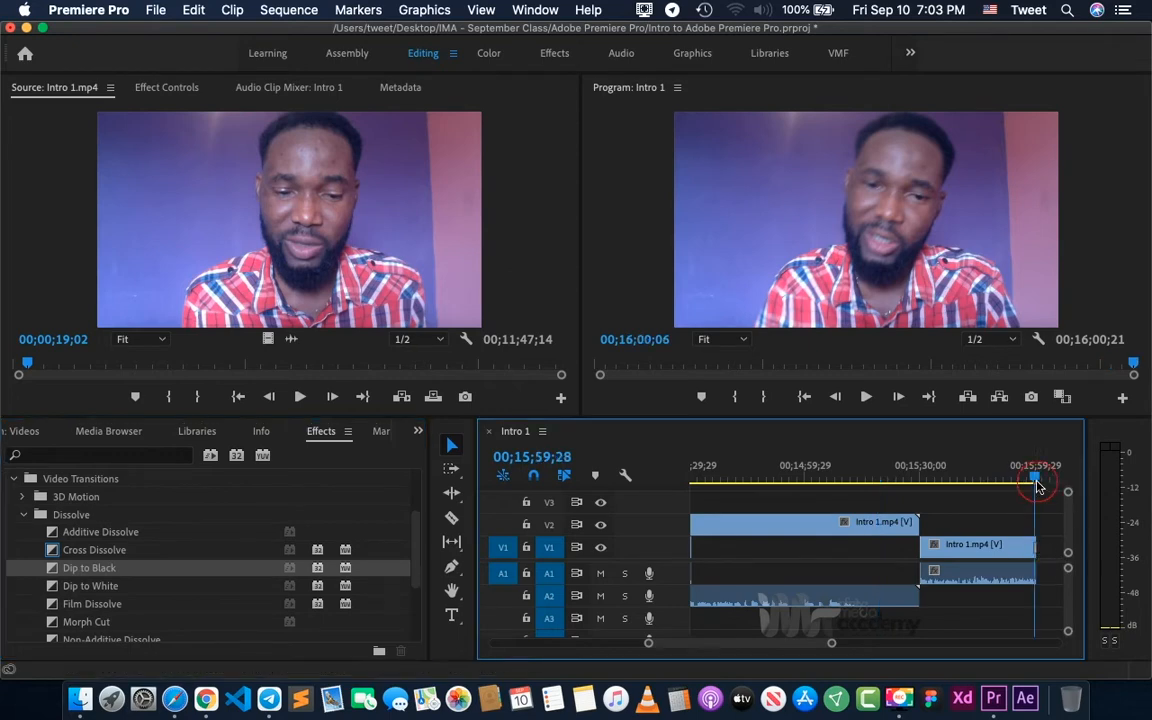
{"action": "key", "text": "equal"}
{"action": "key", "text": "equal"}
{"action": "key", "text": "equal"}
{"action": "key", "text": "equal"}
{"action": "key", "text": "equal"}
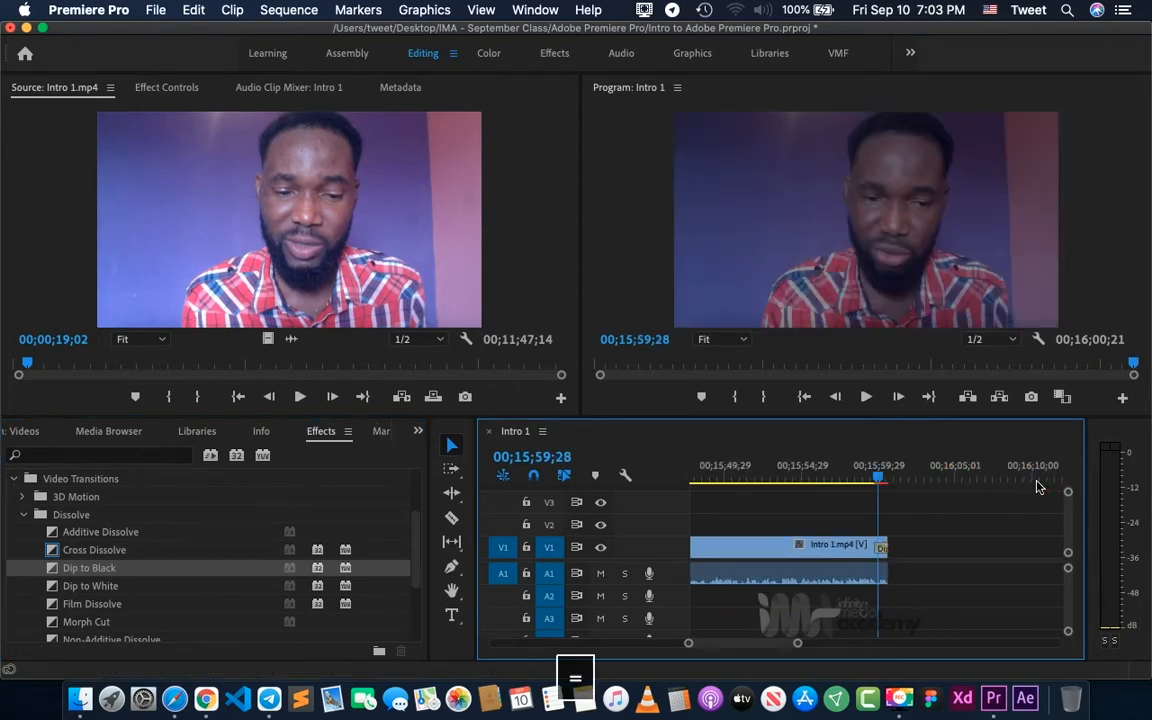
{"action": "left_click", "coordinate": [826, 474]}
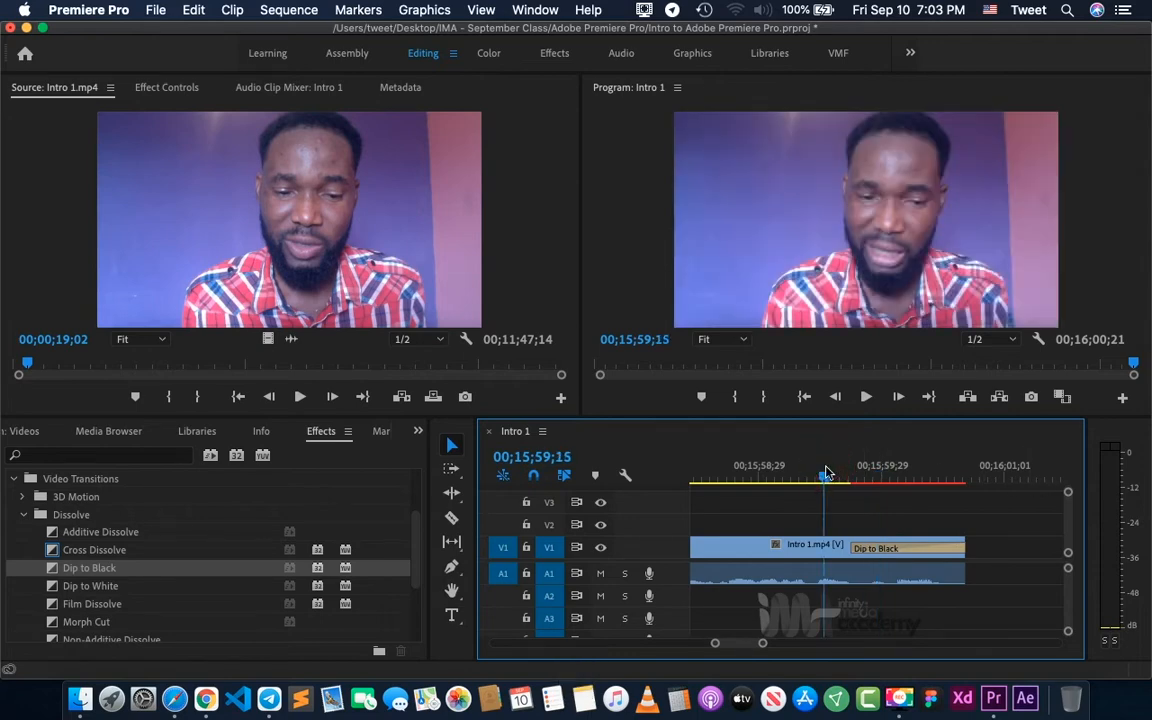
{"action": "key", "text": "space"}
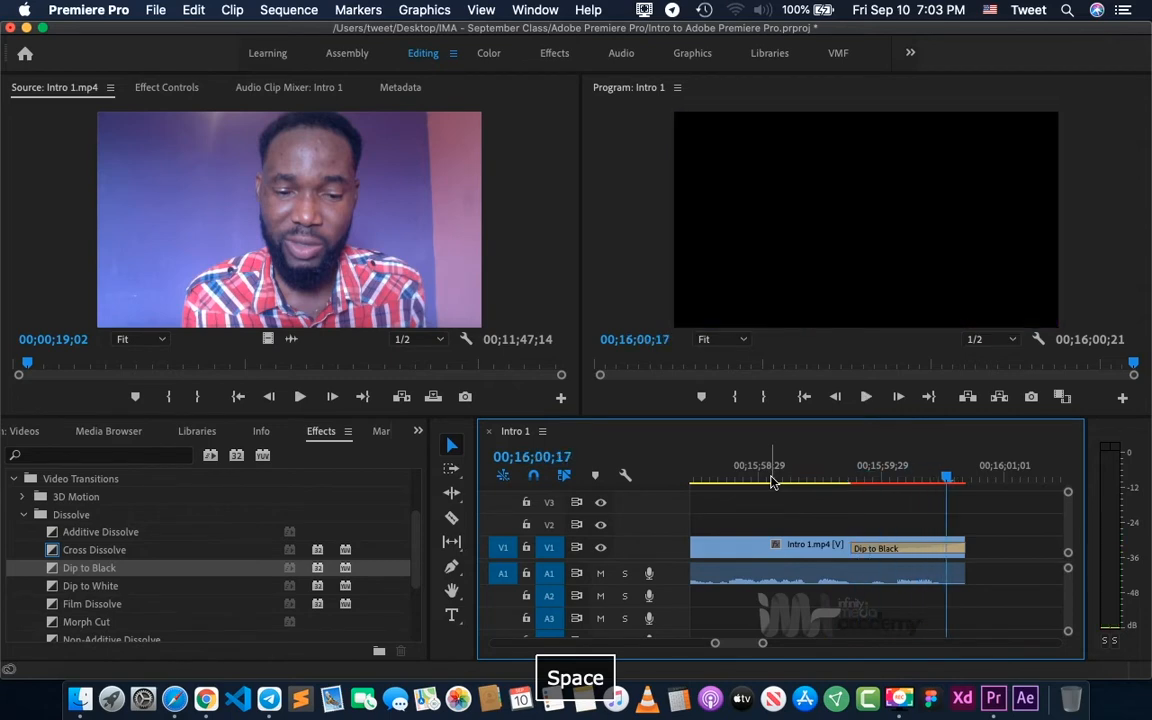
- Replay the closing Dip to Black from 00;15;55;03 to the end of the sequence
{"action": "key", "text": "minus"}
{"action": "left_click", "coordinate": [729, 477]}
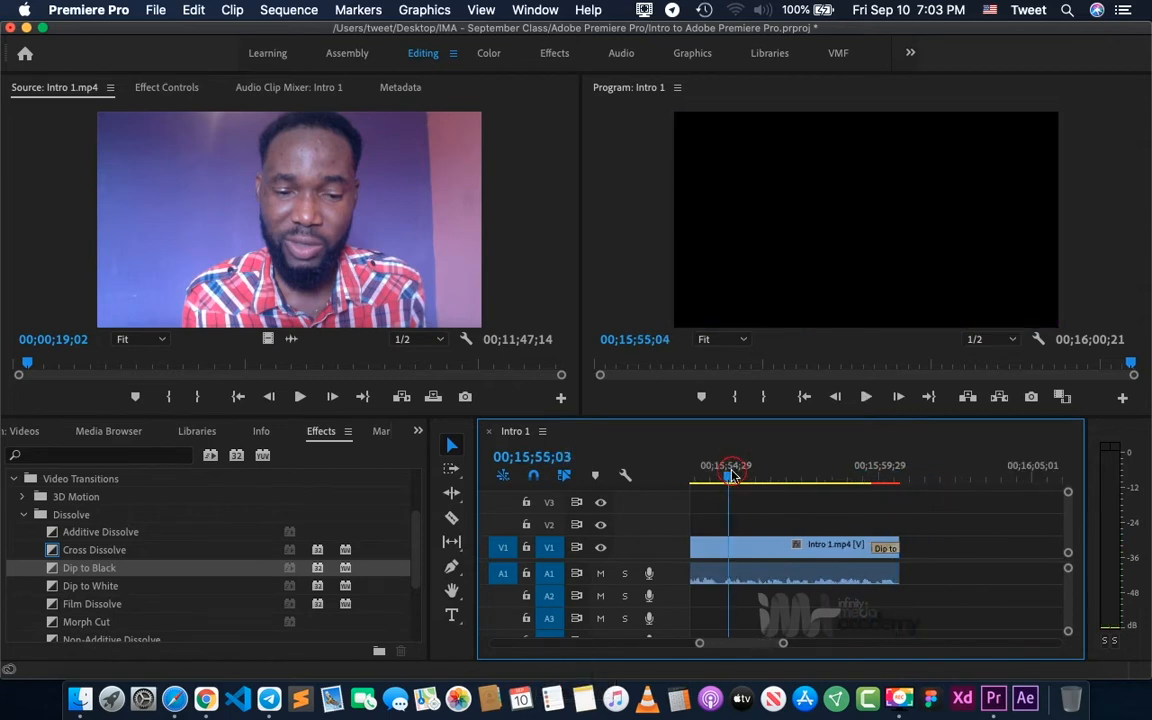
{"action": "key", "text": "space"}
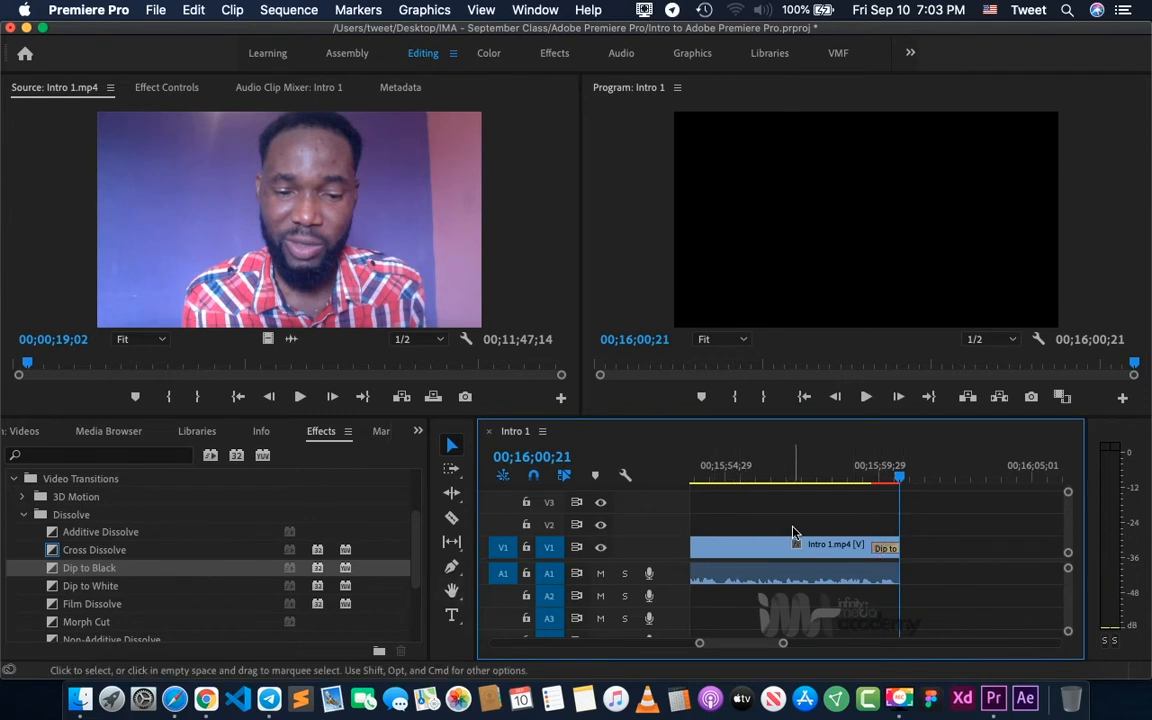
- Delete the Cross Dissolve transition at the end of the Intro 01092021.mp4 clip on V3 and undo the deletion
{"action": "key", "text": "minus"}
{"action": "key", "text": "minus"}
{"action": "key", "text": "minus"}
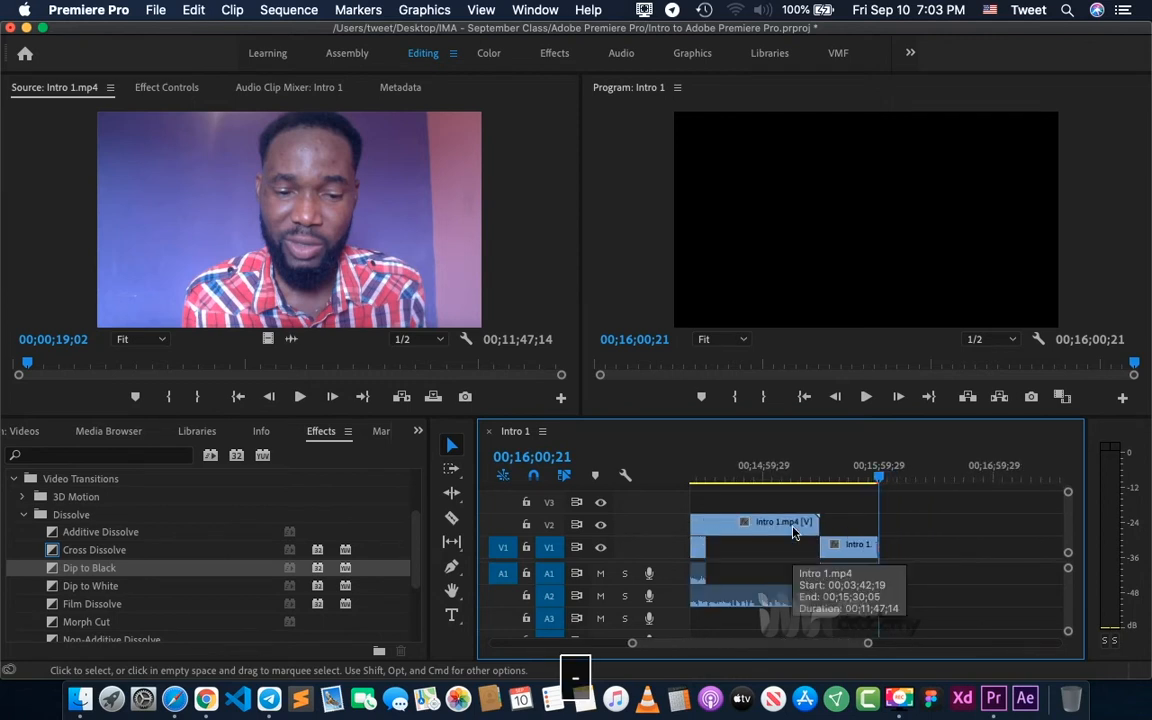
{"action": "scroll", "coordinate": [793, 533], "scroll_direction": "up", "scroll_amount": 8}
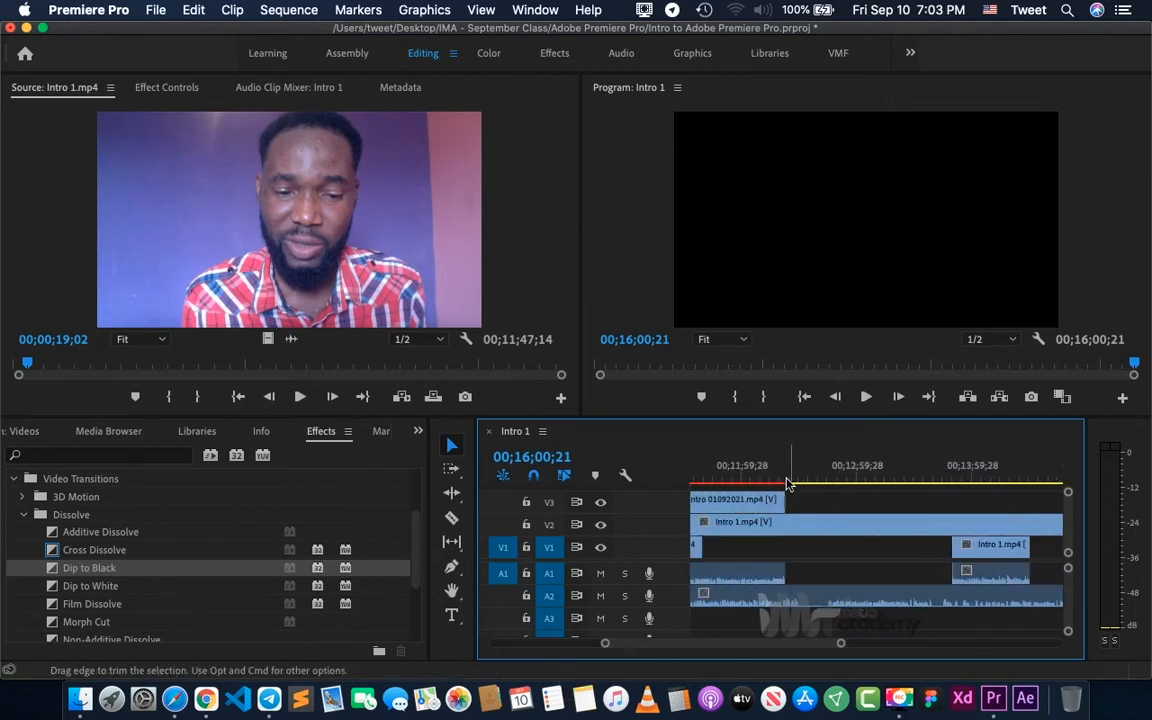
{"action": "left_click", "coordinate": [787, 482]}
{"action": "key", "text": "equal"}
{"action": "key", "text": "equal"}
{"action": "key", "text": "equal"}
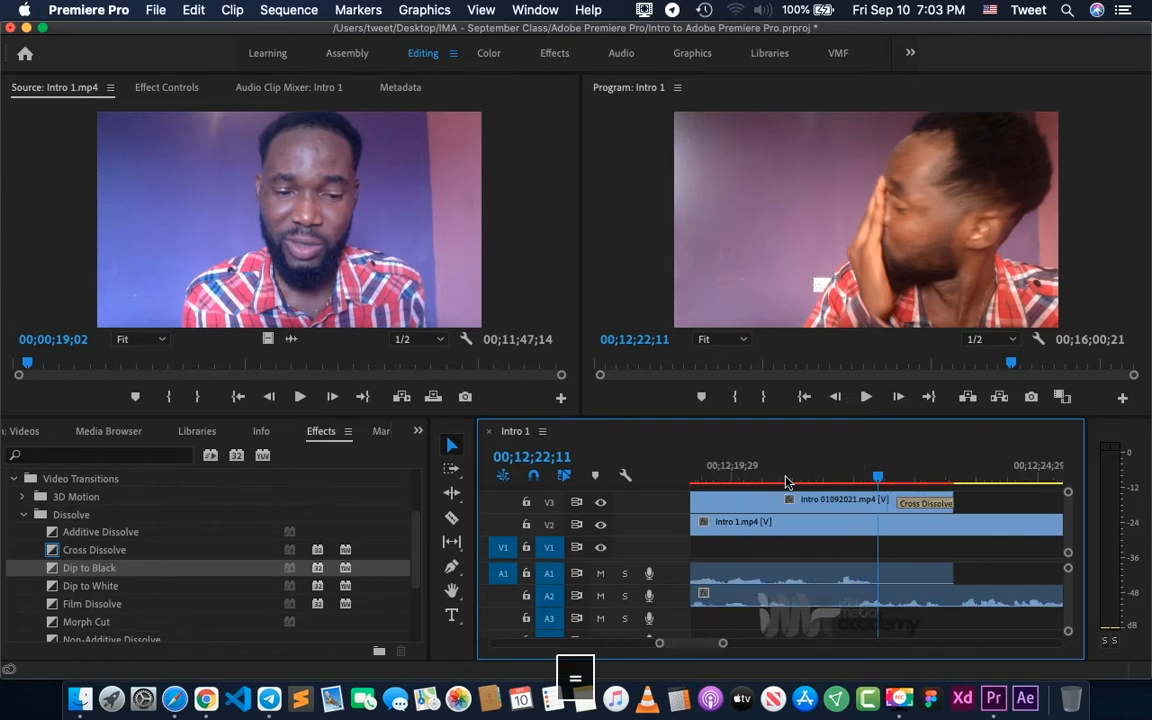
{"action": "scroll", "coordinate": [850, 512], "scroll_direction": "down", "scroll_amount": 3}
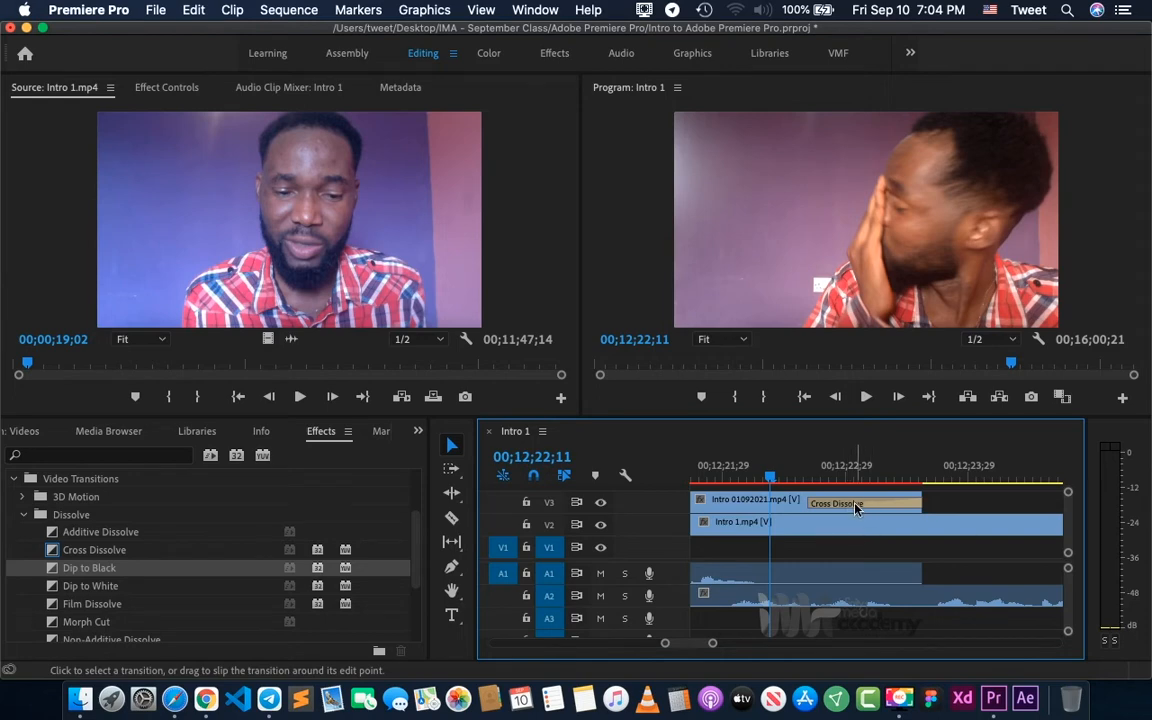
{"action": "left_click", "coordinate": [855, 508]}
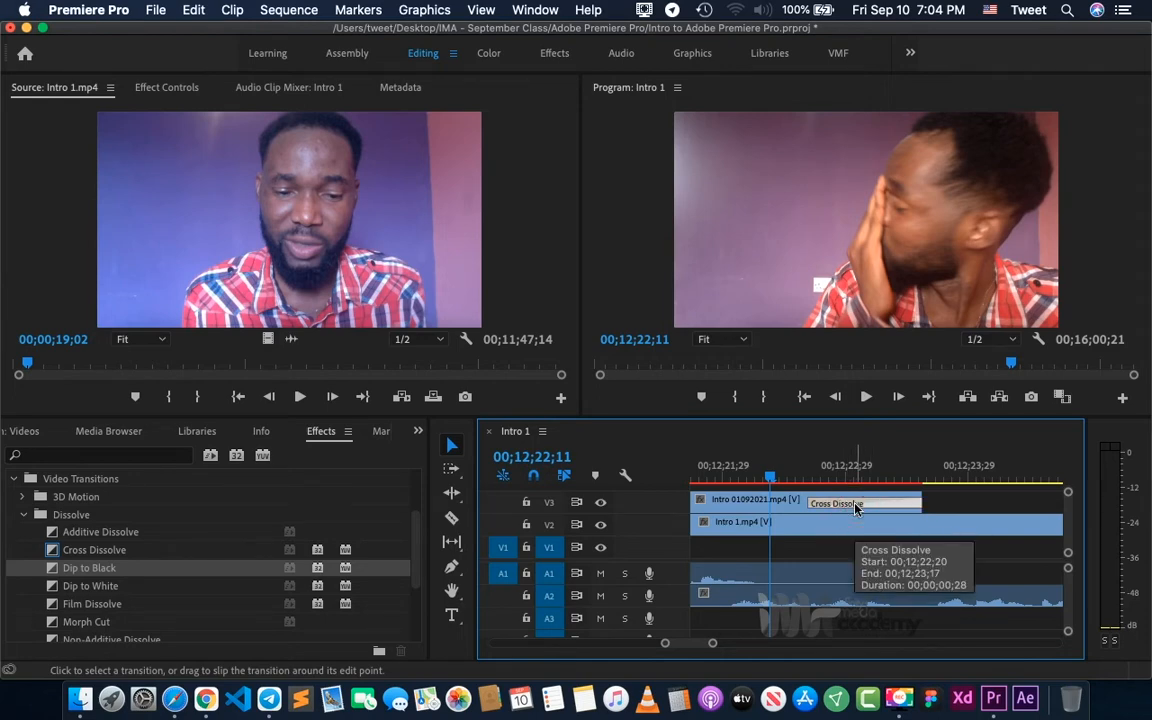
{"action": "key", "text": "BackSpace"}
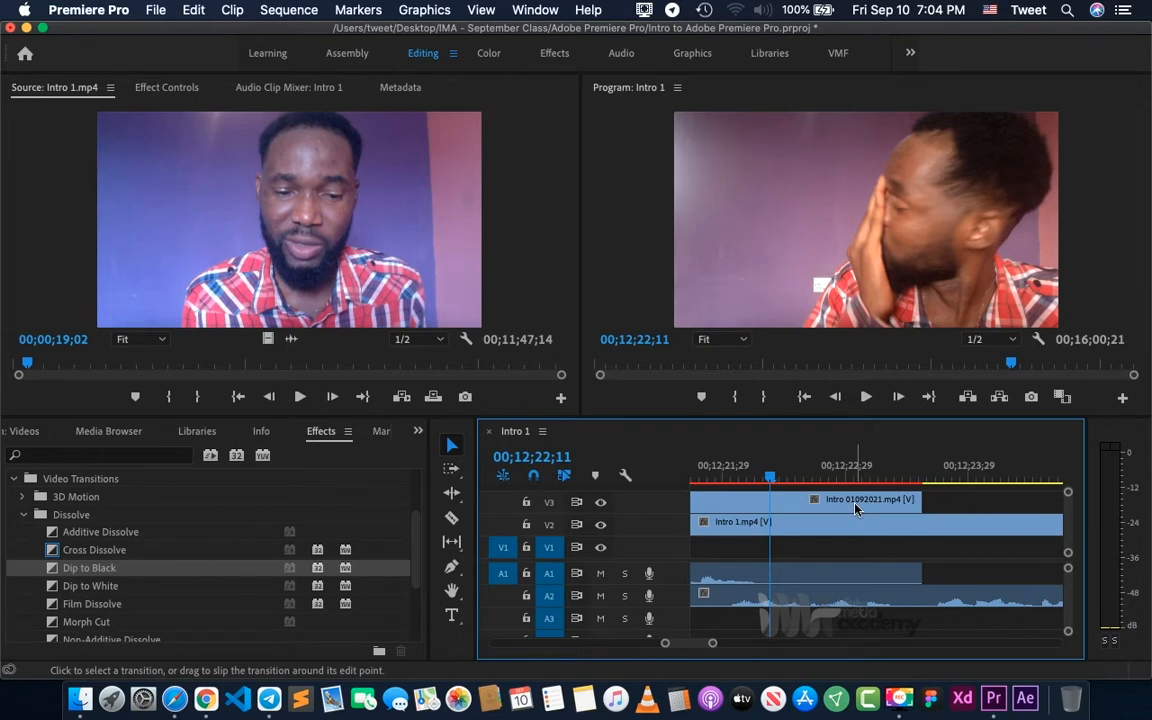
{"action": "key", "text": "super+z"}
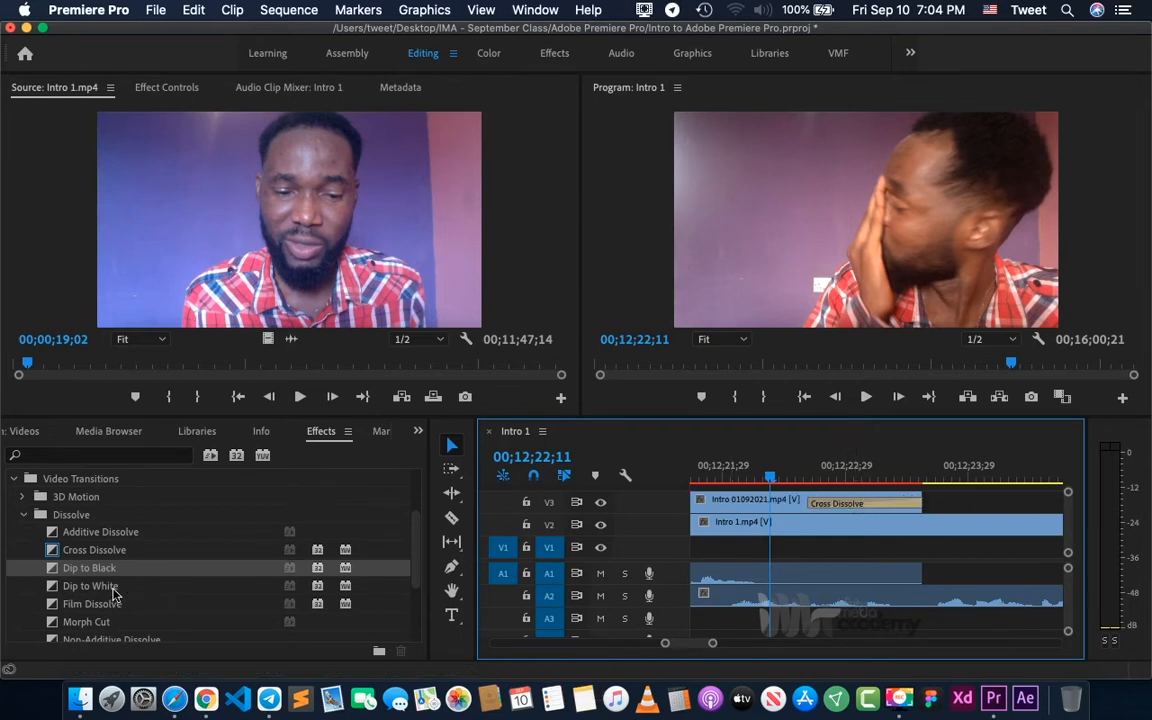
- Replace the Cross Dissolve at the end of the Intro 01092021.mp4 clip on V3 with the Slide transition
{"action": "scroll", "coordinate": [115, 592], "scroll_direction": "down", "scroll_amount": 3}
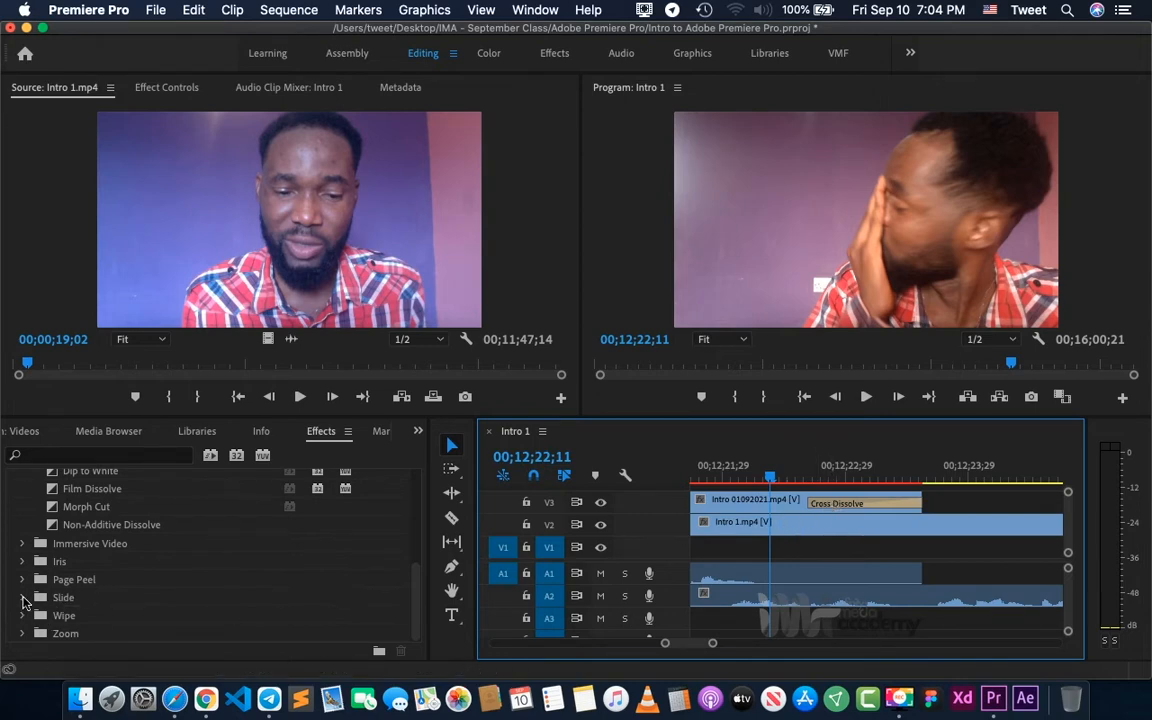
{"action": "scroll", "coordinate": [24, 601], "scroll_direction": "up", "scroll_amount": 5}
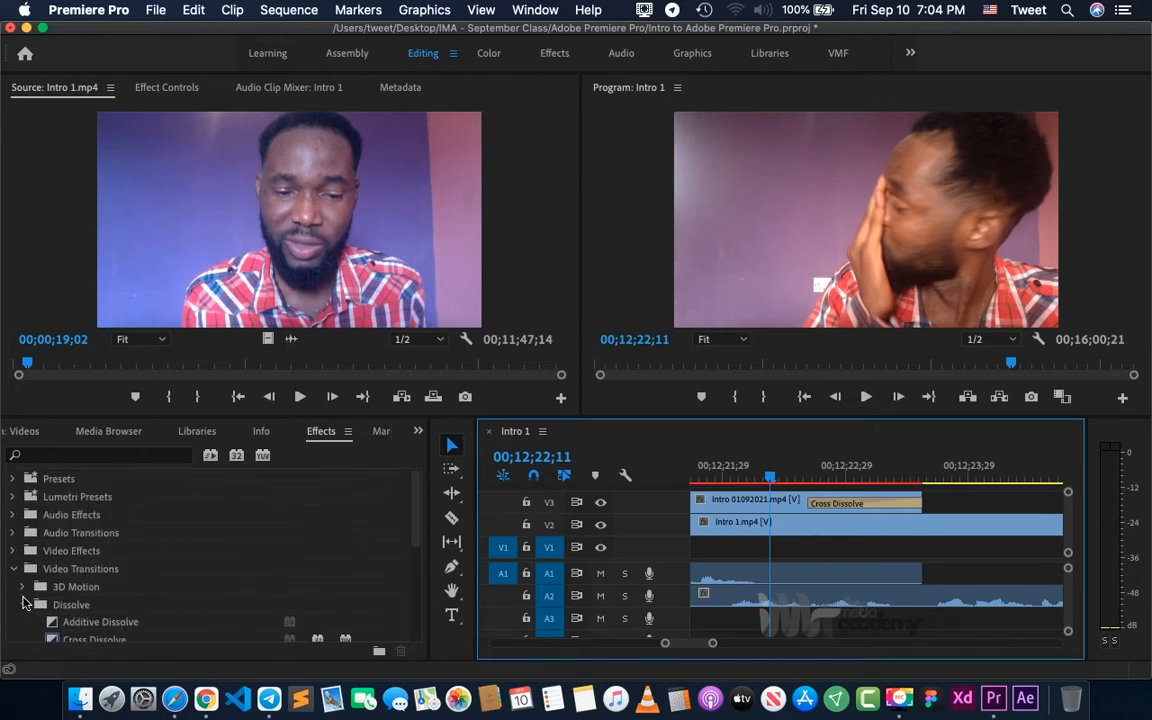
{"action": "scroll", "coordinate": [24, 590], "scroll_direction": "down", "scroll_amount": 1}
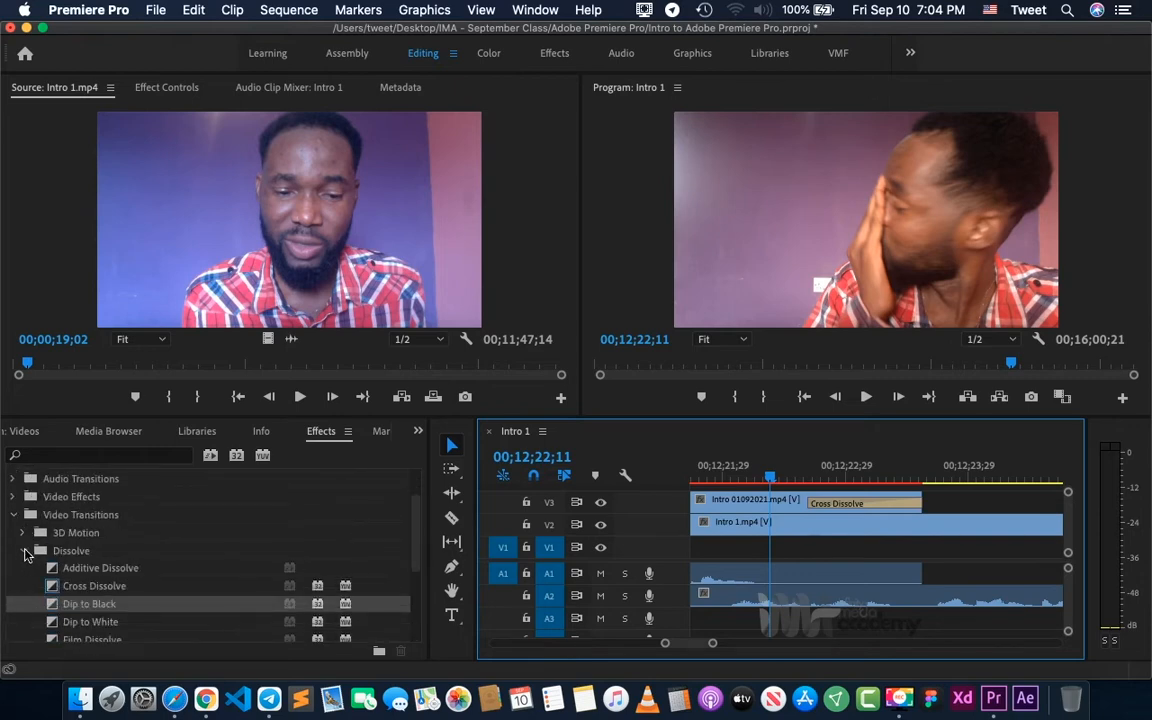
{"action": "left_click", "coordinate": [24, 551]}
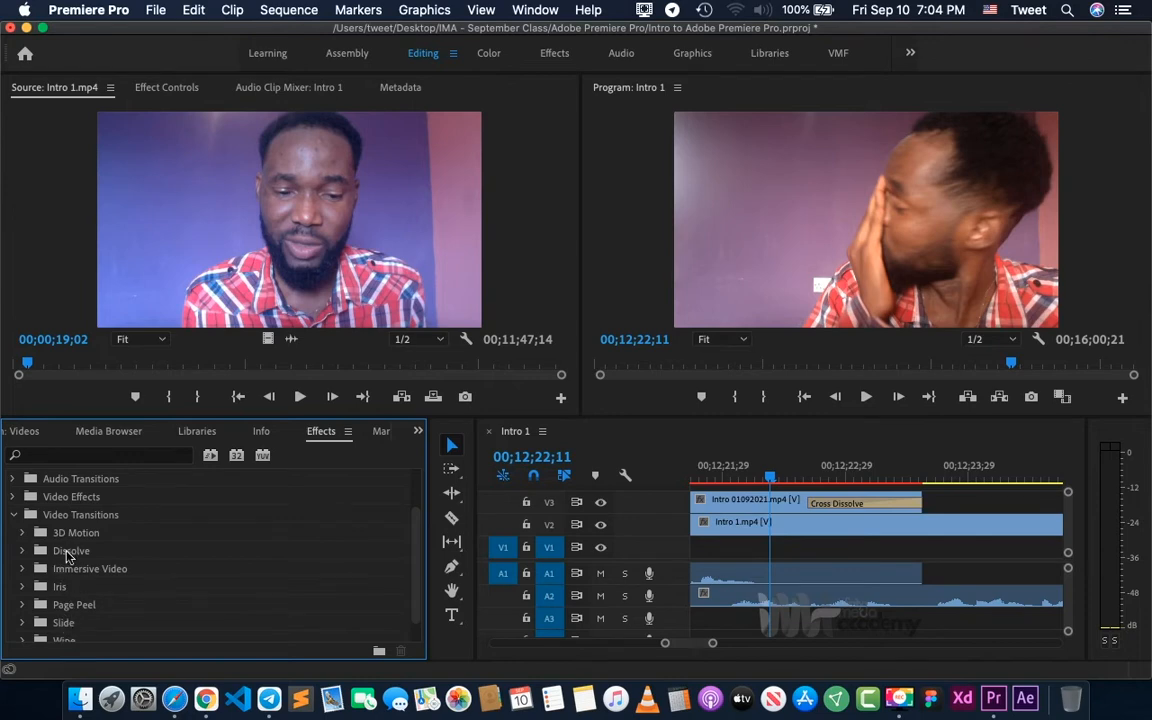
{"action": "scroll", "coordinate": [66, 615], "scroll_direction": "down", "scroll_amount": 1}
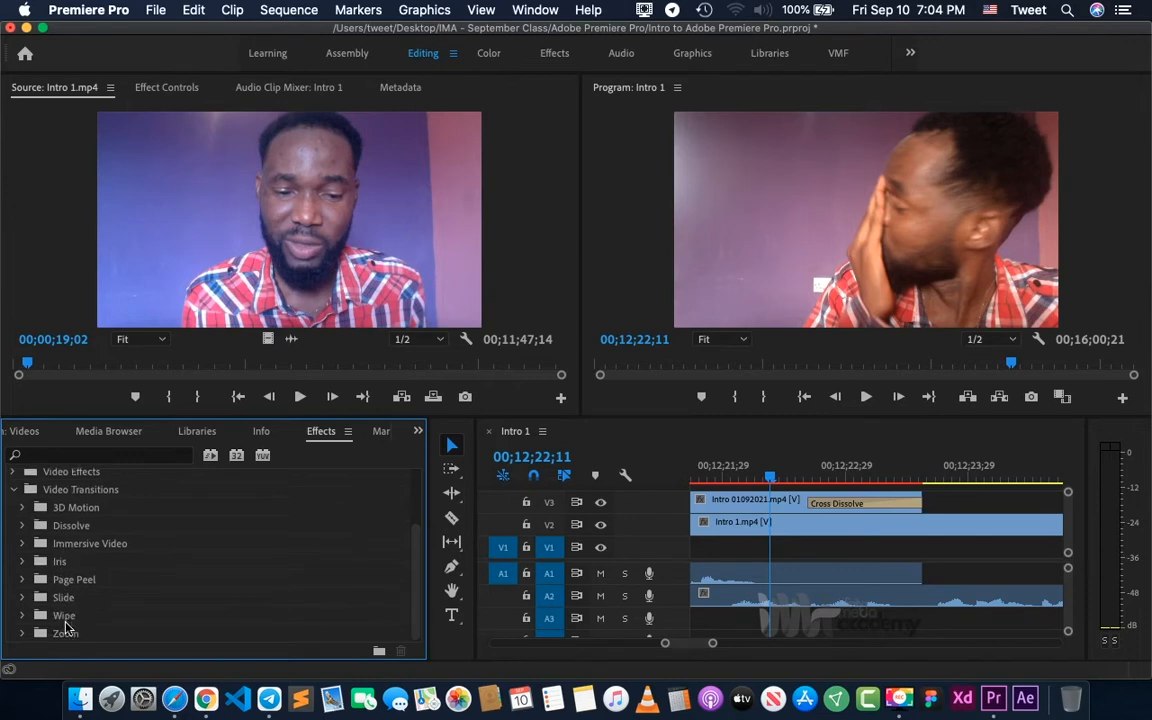
{"action": "left_click", "coordinate": [23, 598]}
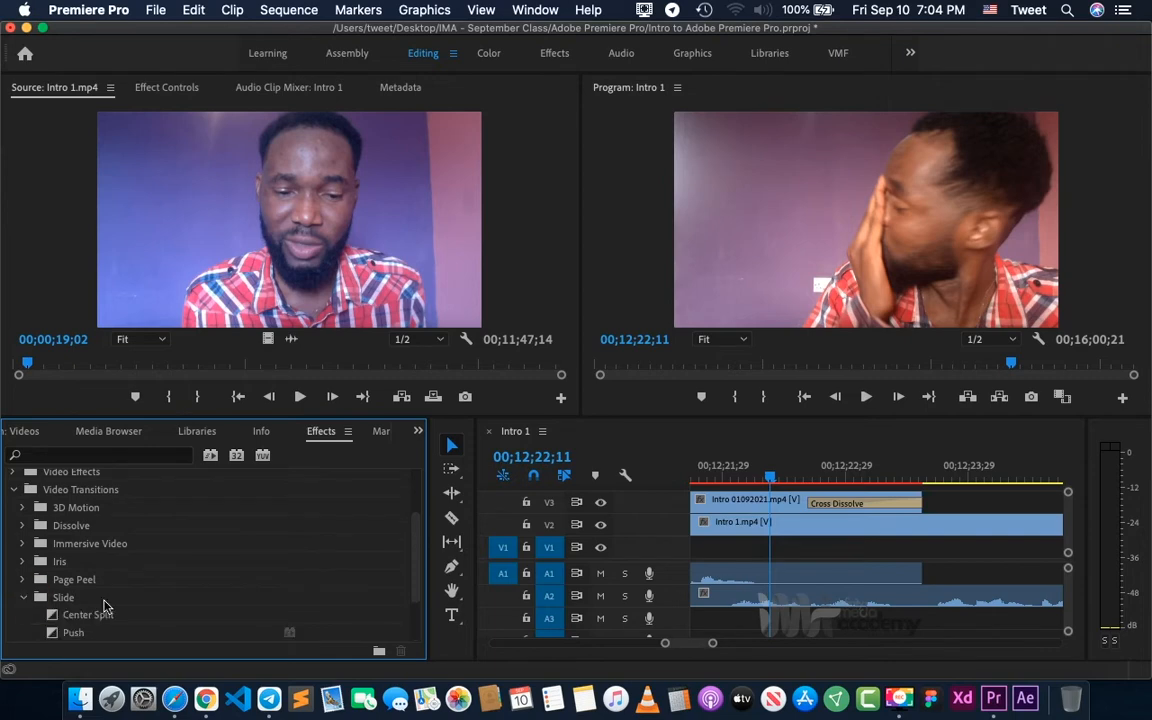
{"action": "scroll", "coordinate": [105, 606], "scroll_direction": "down", "scroll_amount": 3}
{"action": "scroll", "coordinate": [105, 606], "scroll_direction": "down", "scroll_amount": 1}
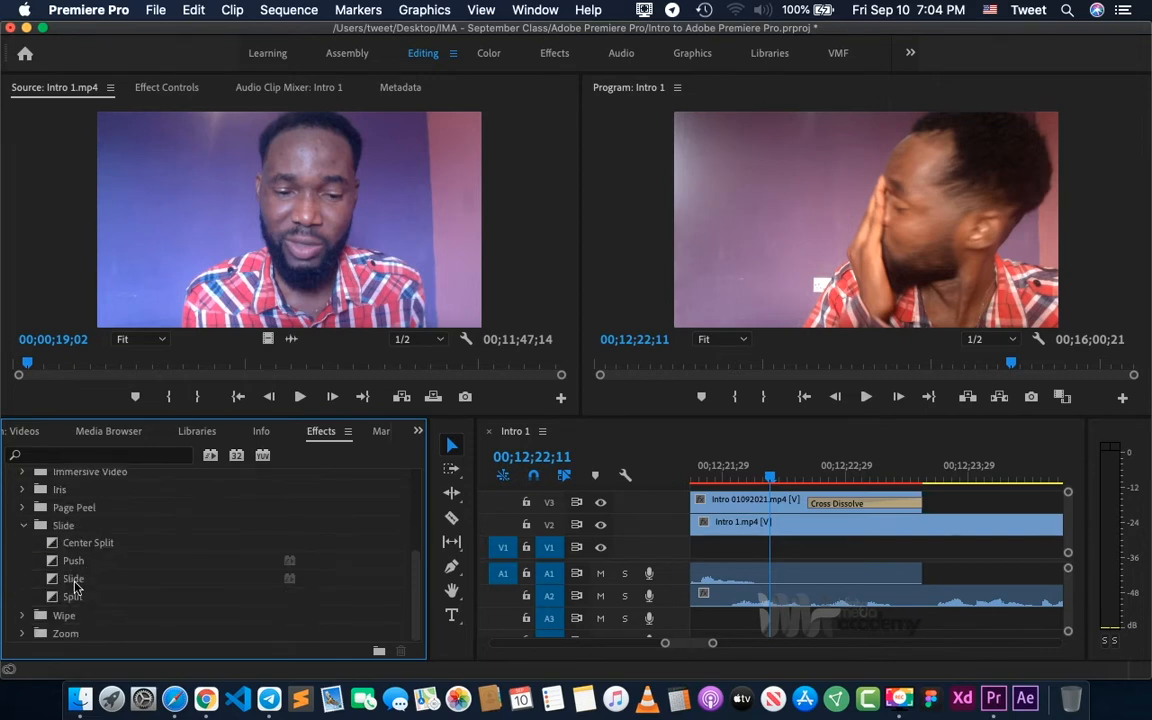
{"action": "left_click_drag", "start_coordinate": [73, 583], "coordinate": [845, 503]}
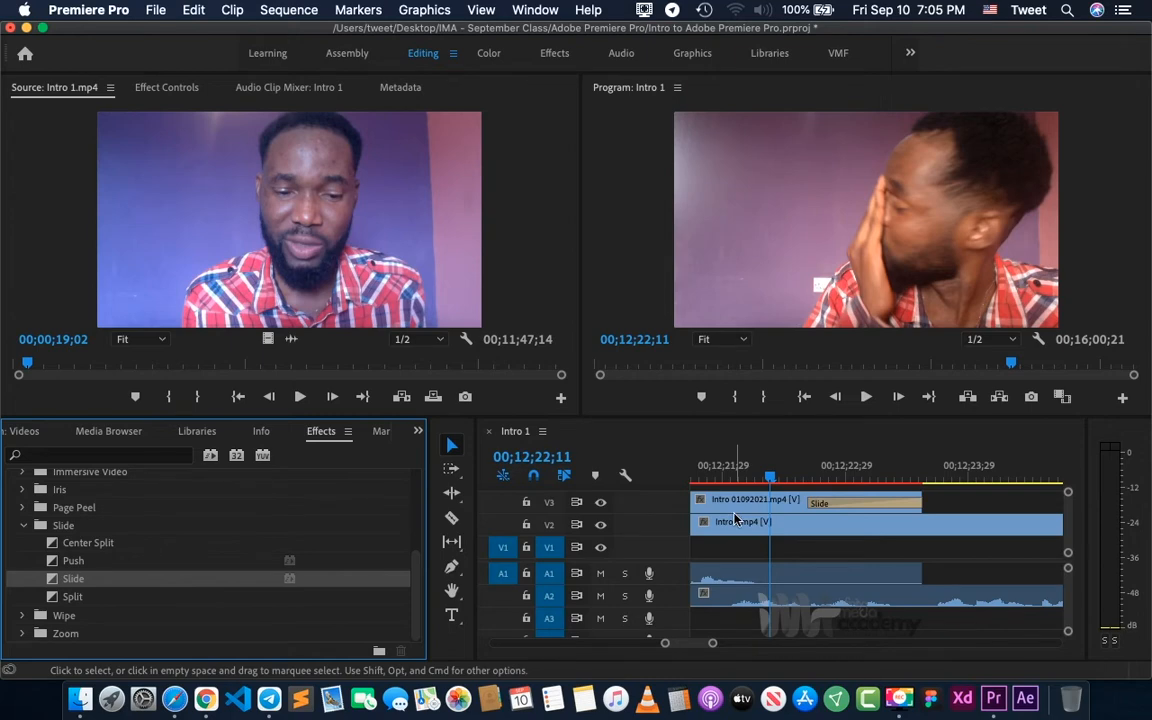
- Play the sequence from 00;12;21;27 through the Slide transition on V3 and replay it from just before the transition
{"action": "left_click", "coordinate": [712, 478]}
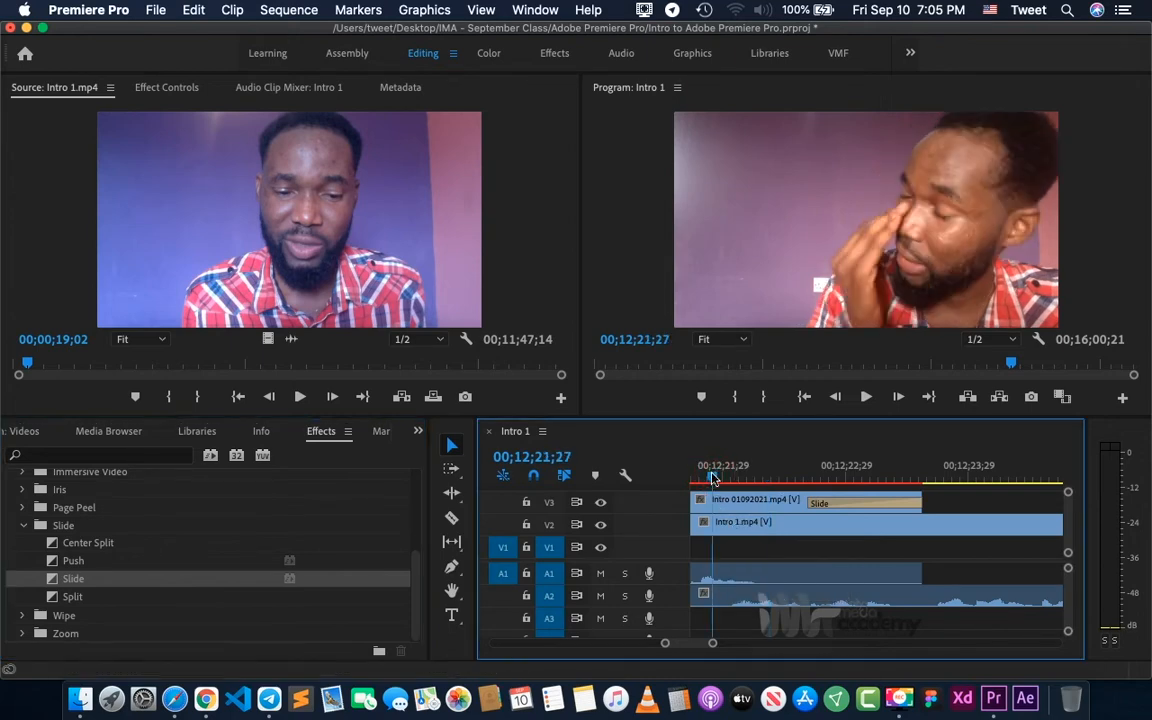
{"action": "key", "text": "space"}
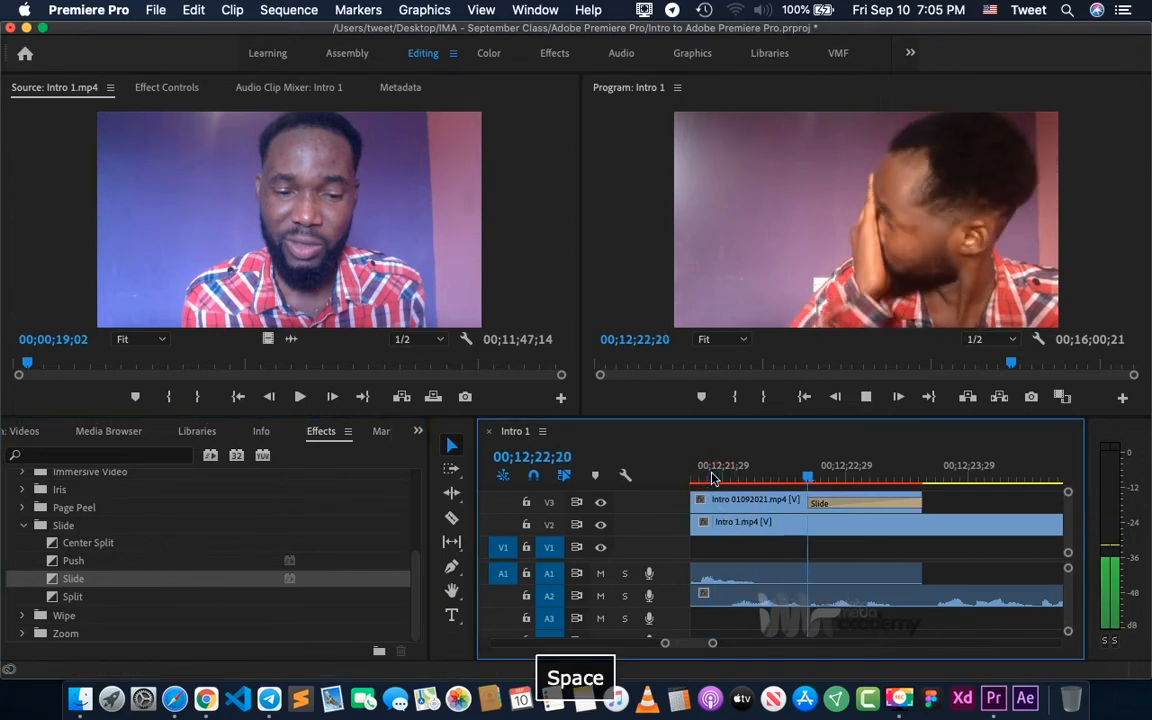
{"action": "key", "text": "space"}
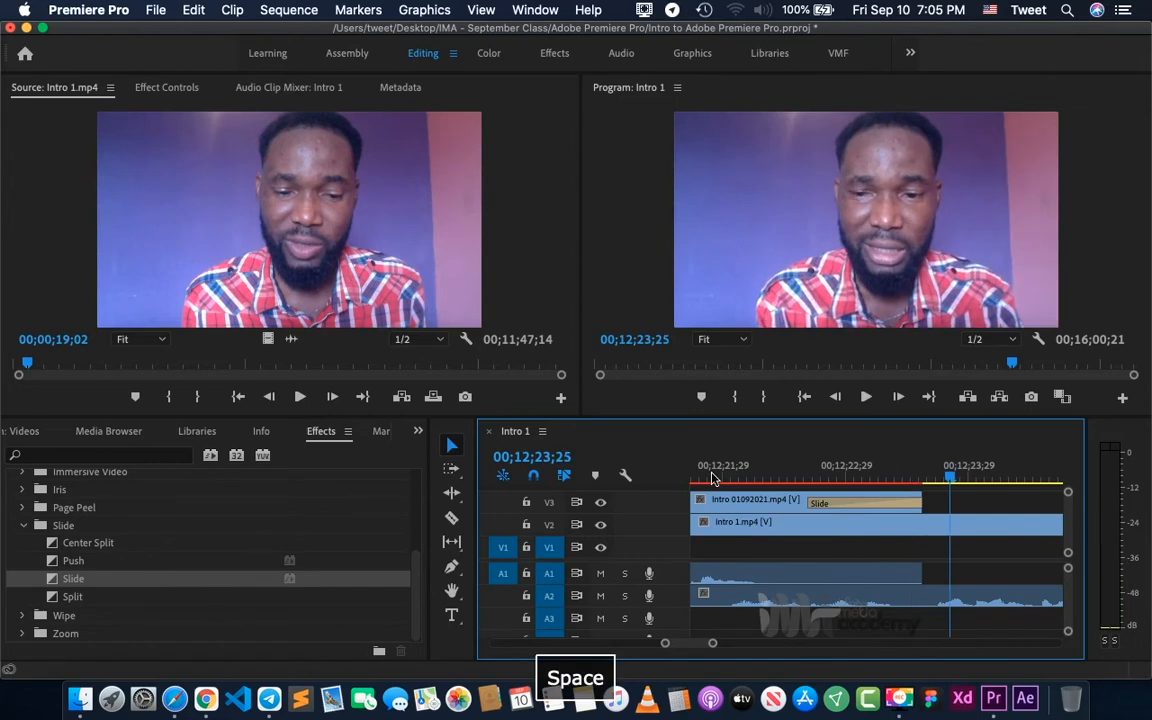
{"action": "left_click", "coordinate": [785, 475]}
{"action": "key", "text": "space"}
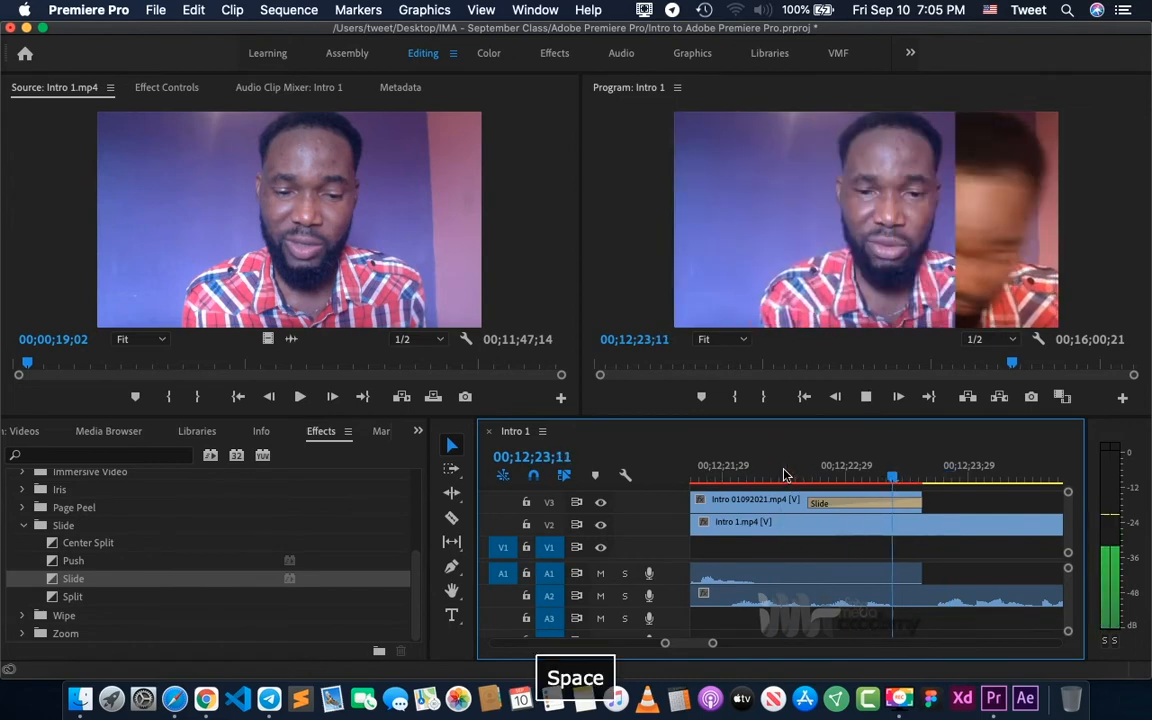
{"action": "key", "text": "space"}
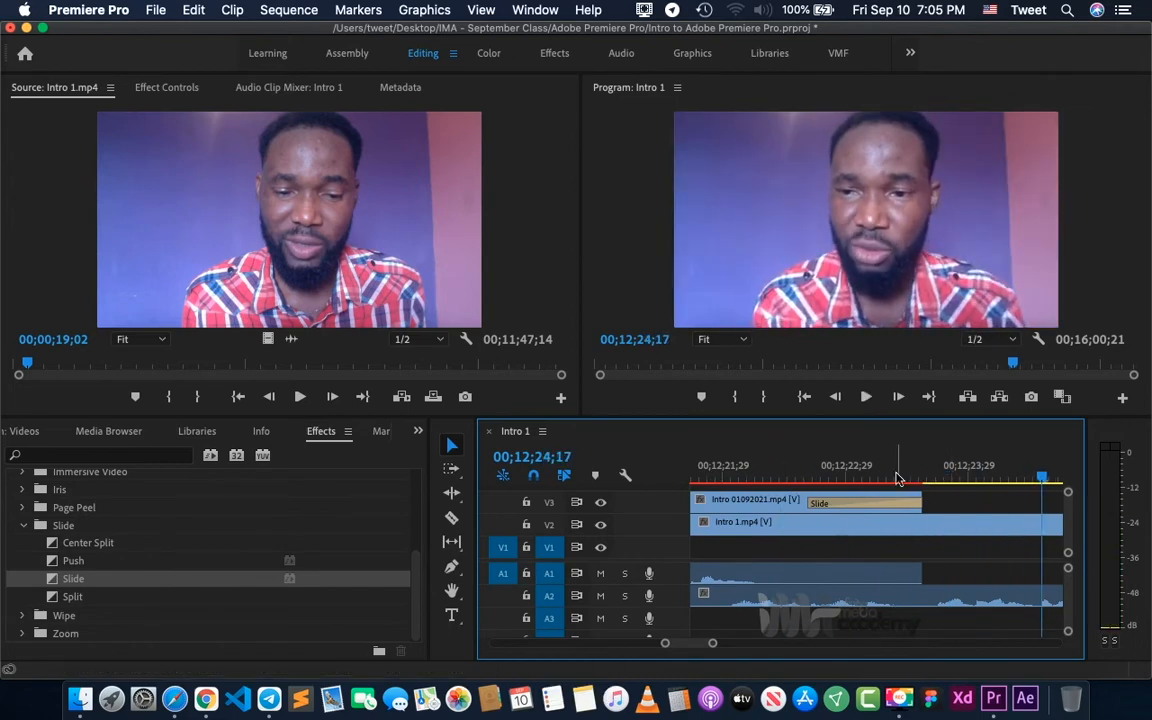
- Play the sequence from 00;11;03;16 to about 00;11;49;21 and examine the audio levels on the meters
{"action": "left_click", "coordinate": [764, 475]}
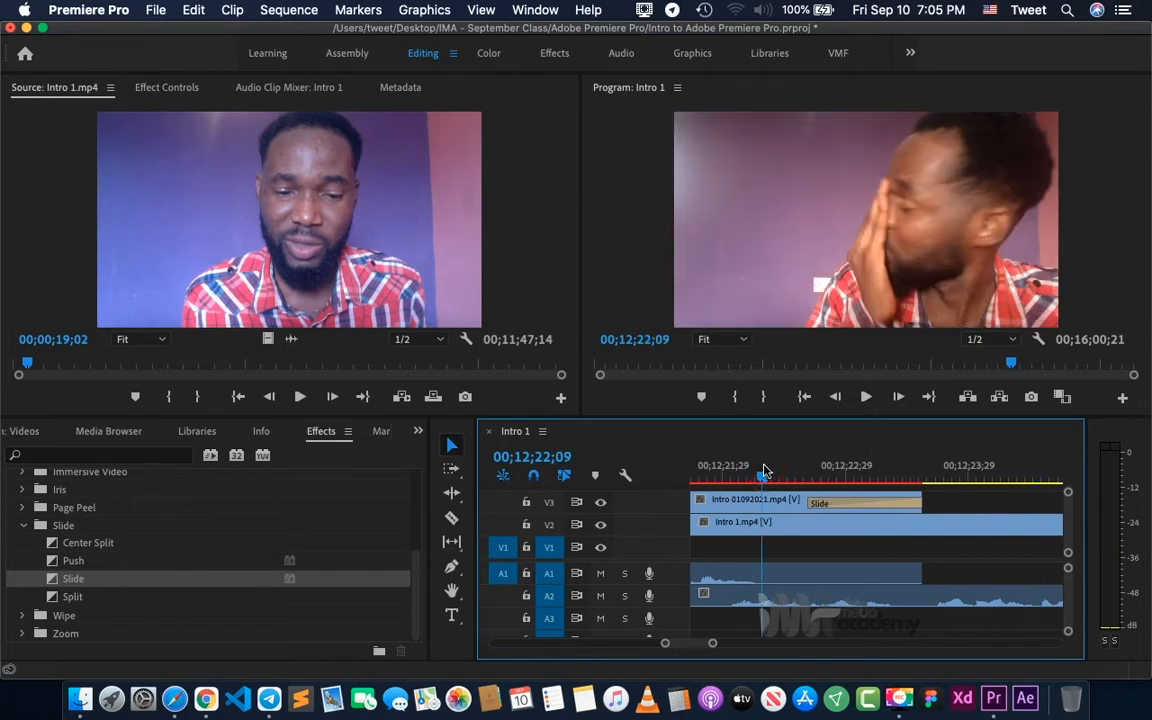
{"action": "key", "text": "minus"}
{"action": "key", "text": "minus"}
{"action": "key", "text": "minus"}
{"action": "key", "text": "minus"}
{"action": "key", "text": "minus"}
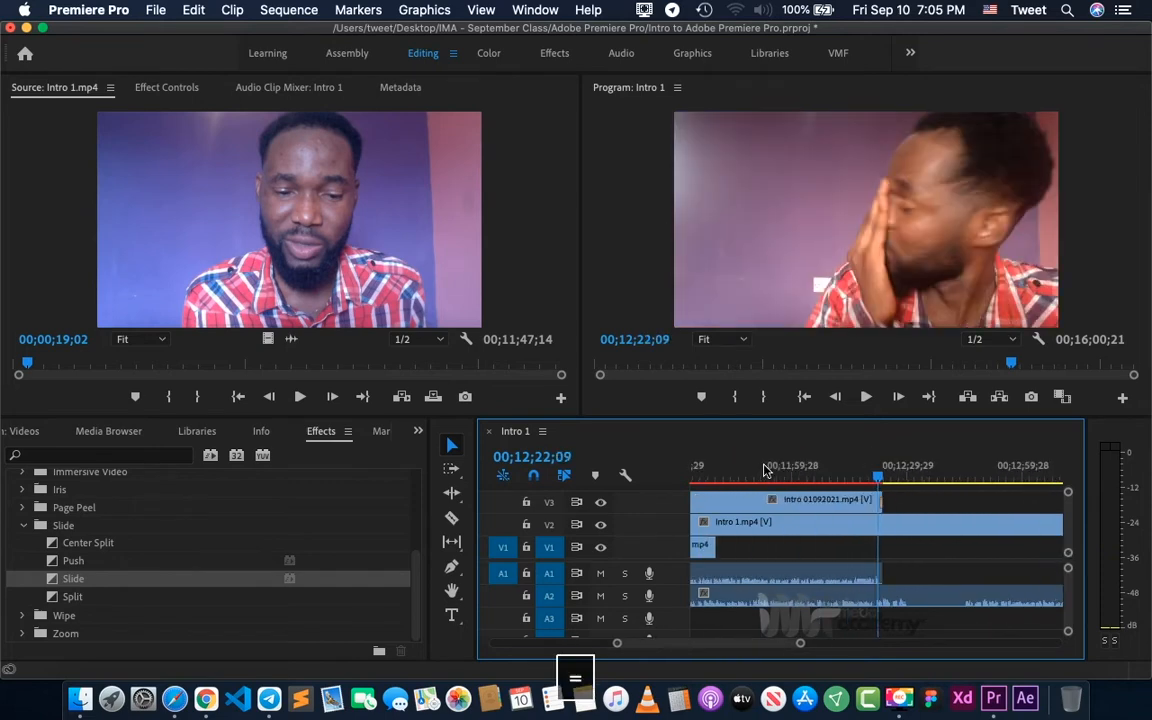
{"action": "key", "text": "minus"}
{"action": "left_click", "coordinate": [761, 475]}
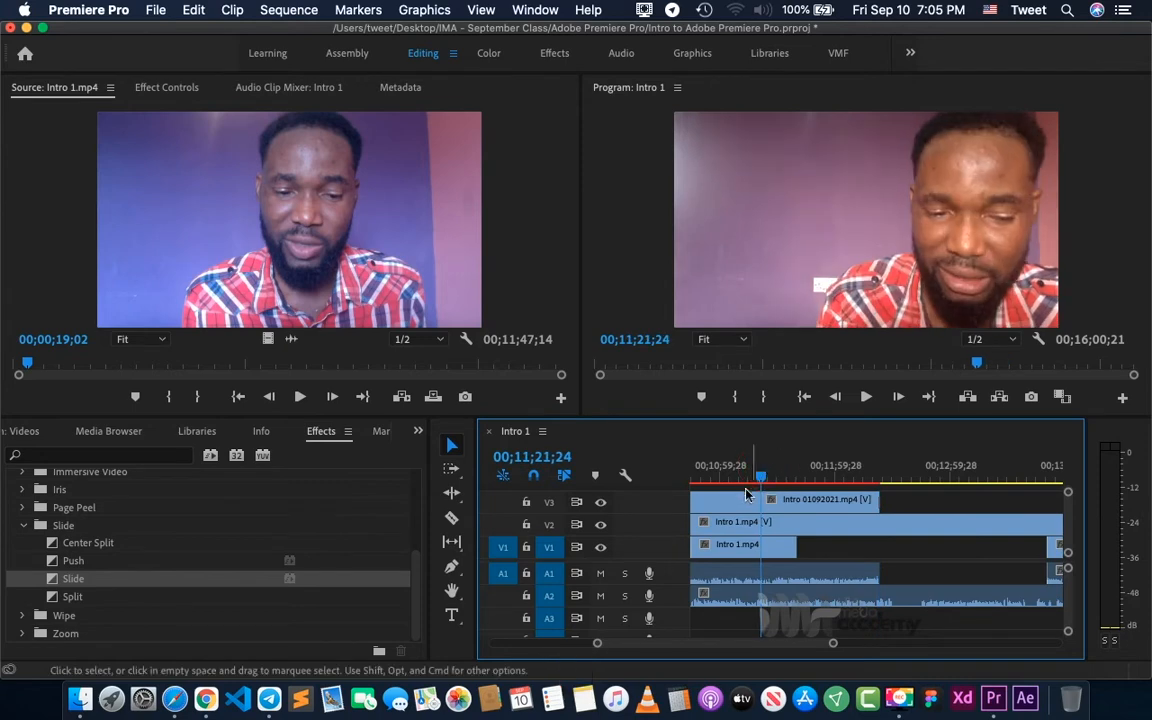
{"action": "left_click", "coordinate": [728, 477]}
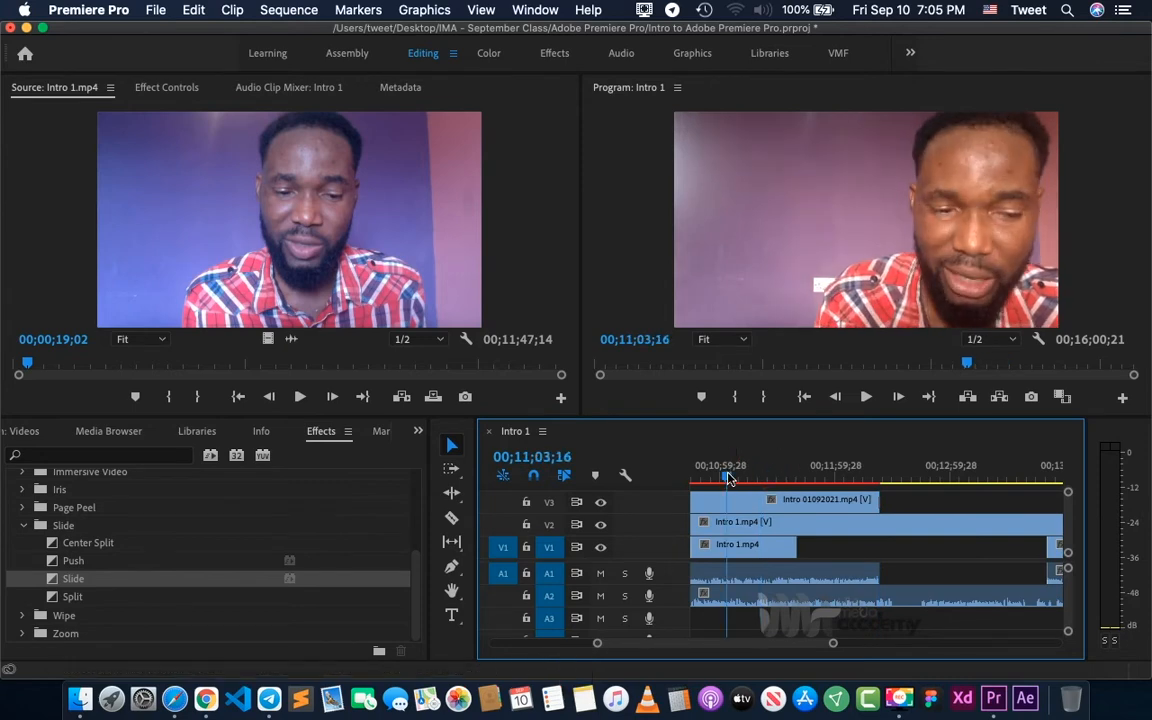
{"action": "key", "text": "space"}
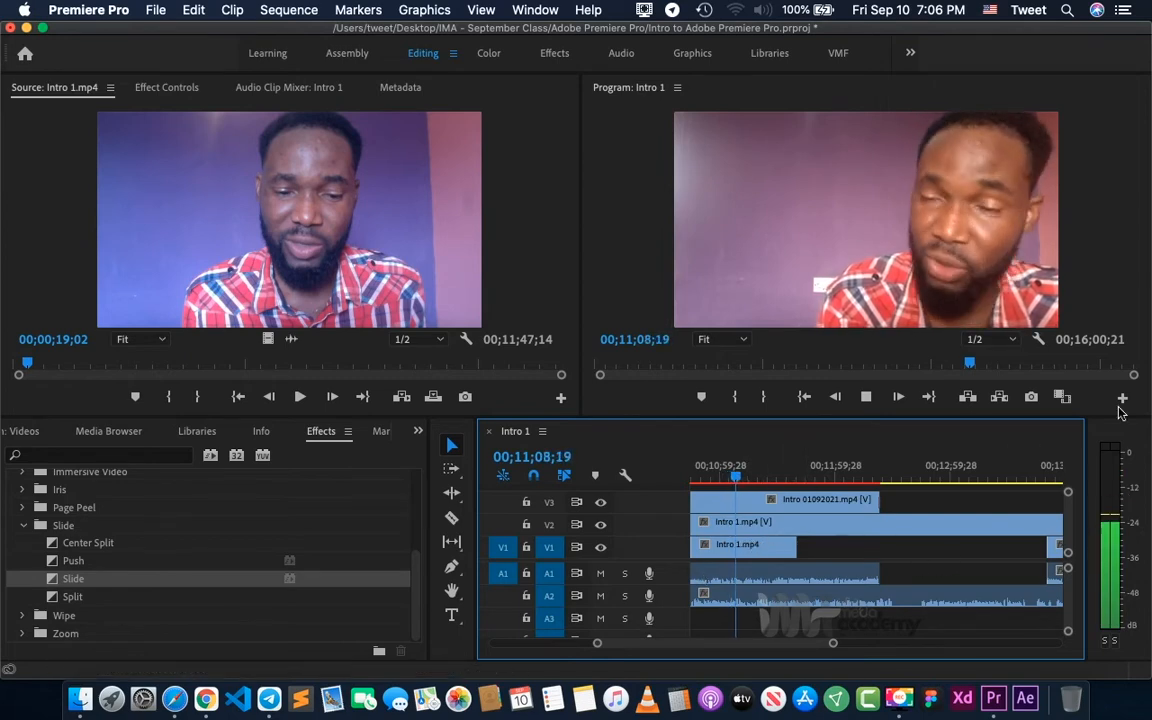
{"action": "left_click", "coordinate": [1115, 442]}
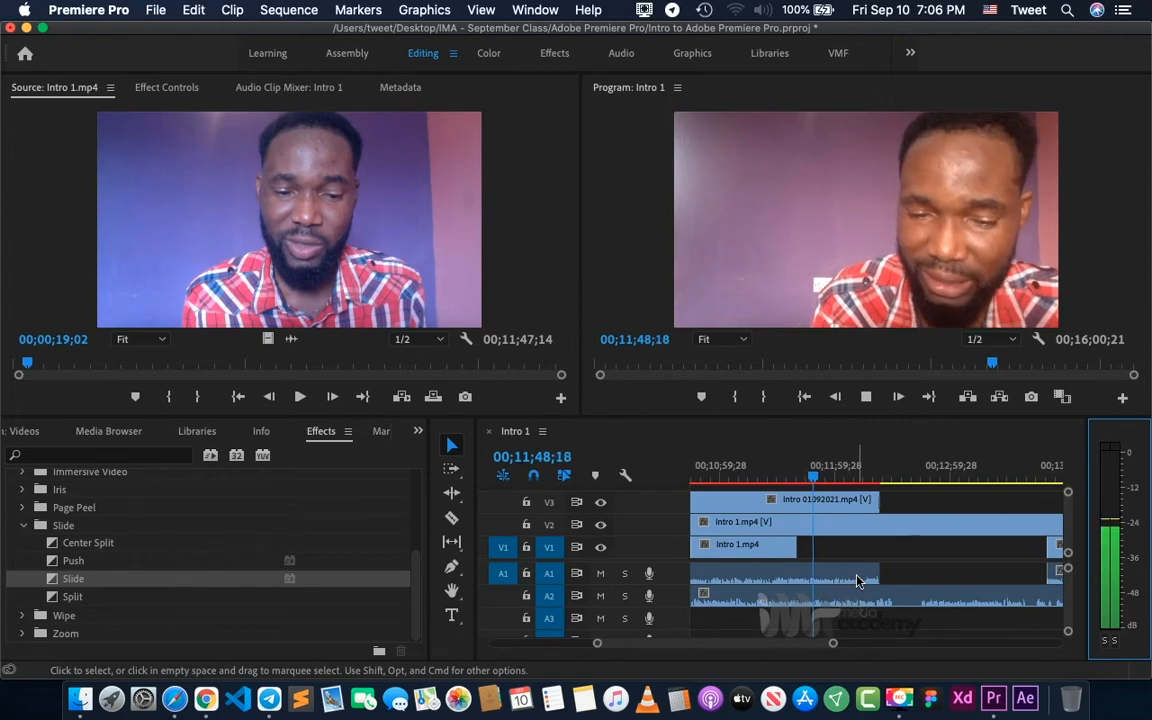
{"action": "key", "text": "space"}
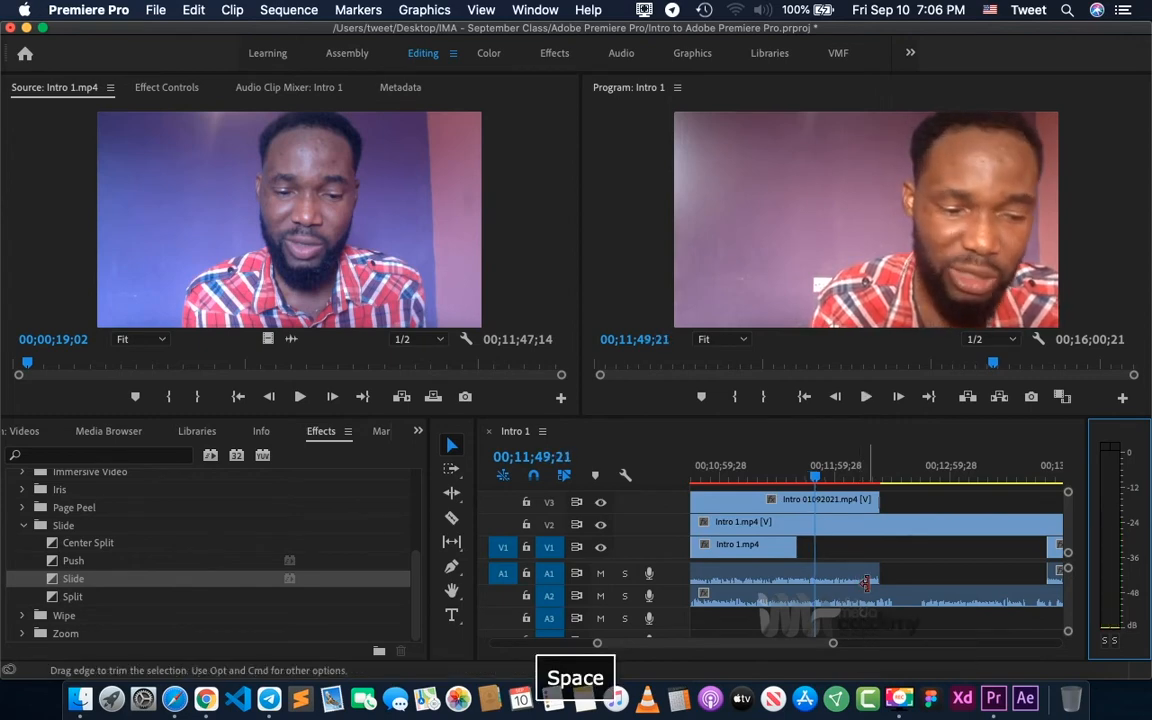
- Adjust the audio gain of the Intro 1.mp4 clip on A2 by 12 dB and listen to it from 00;12;45;02
{"action": "key", "text": "minus"}
{"action": "key", "text": "equal"}
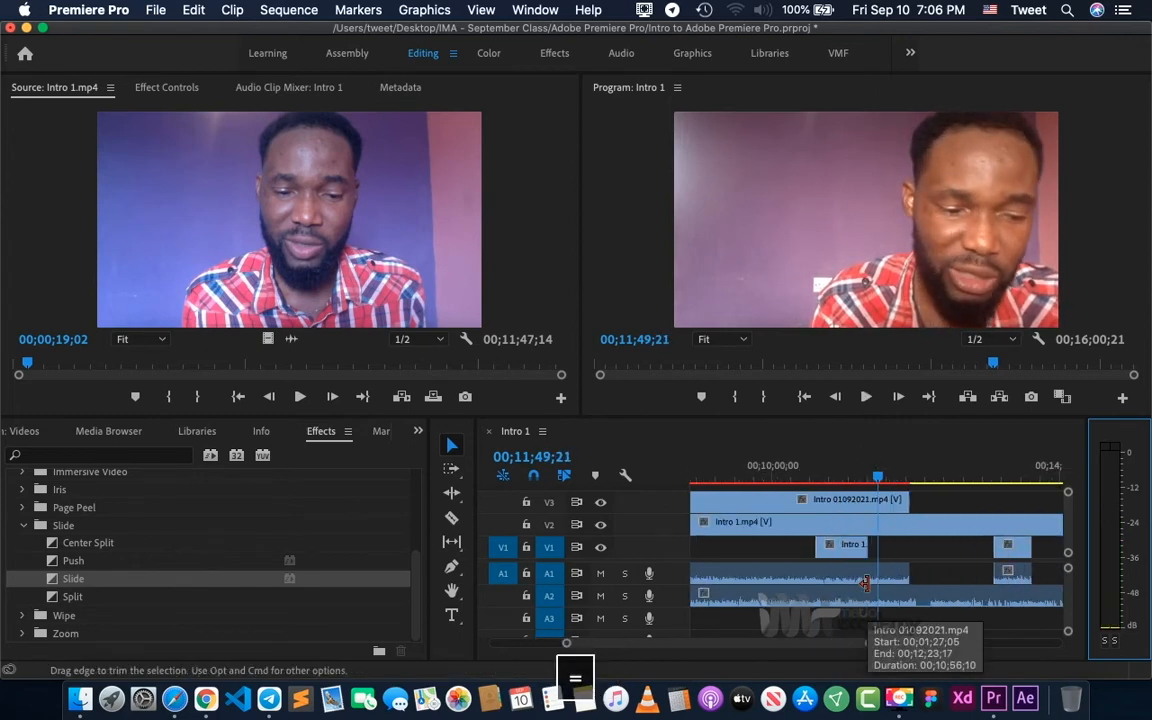
{"action": "left_click", "coordinate": [931, 478]}
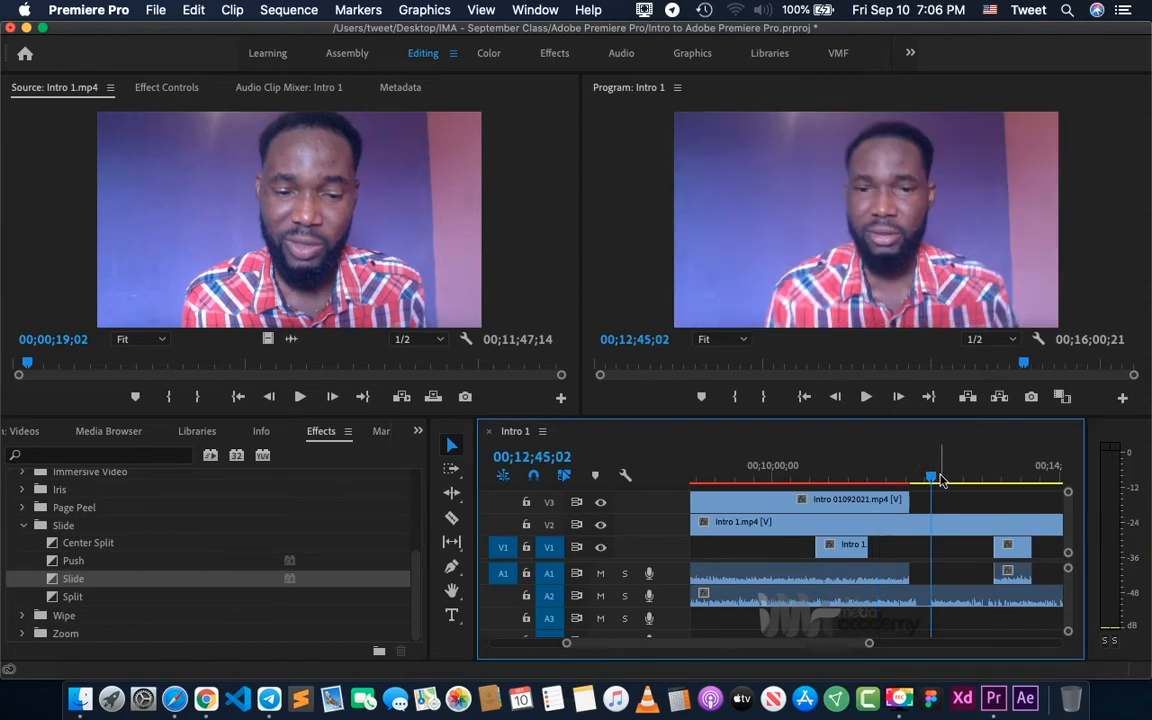
{"action": "key", "text": "equal"}
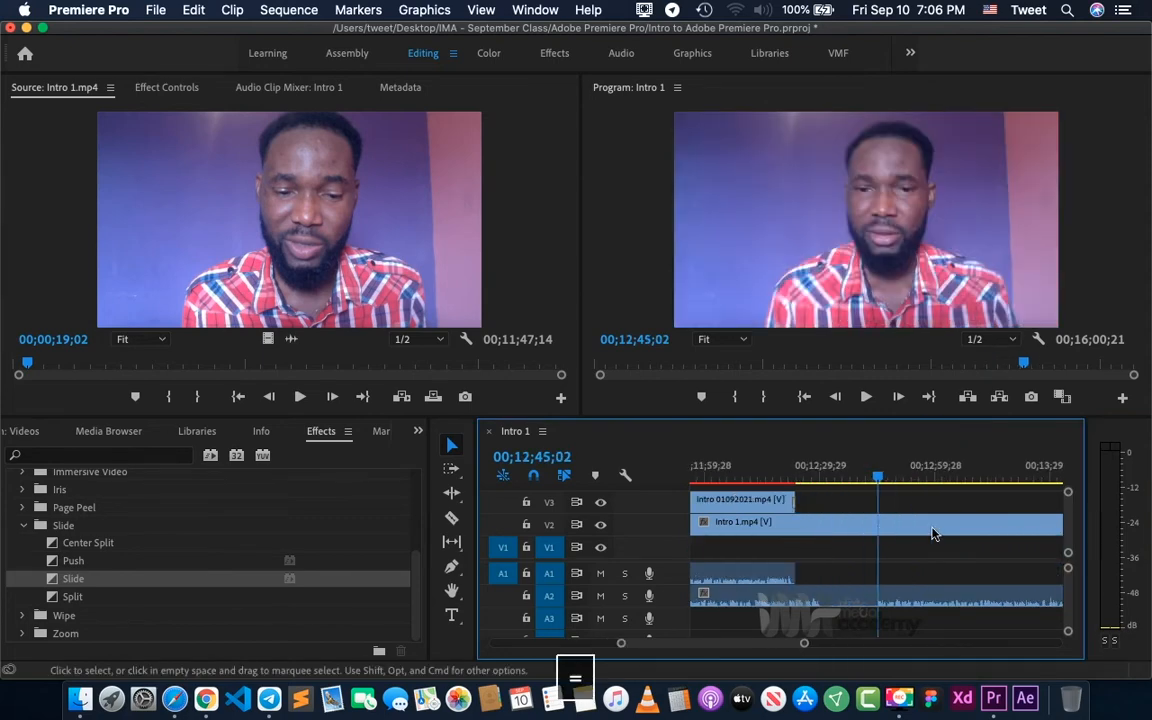
{"action": "key", "text": "minus"}
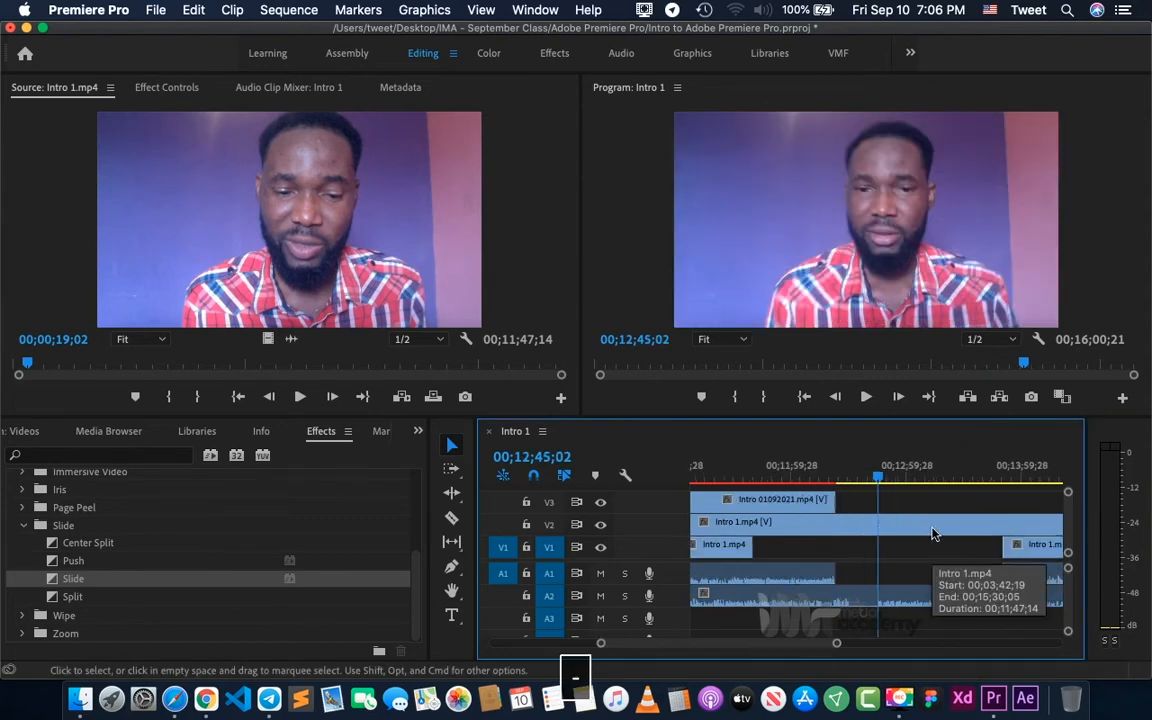
{"action": "right_click", "coordinate": [919, 602]}
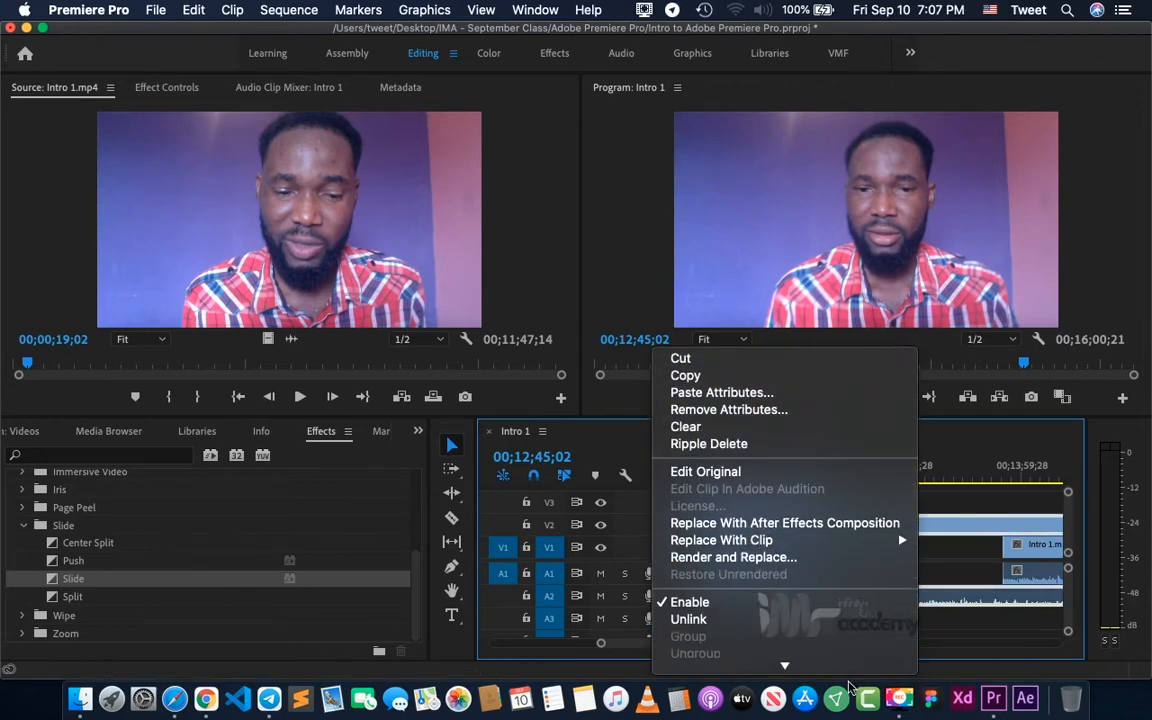
{"action": "mouse_move", "coordinate": [843, 670]}
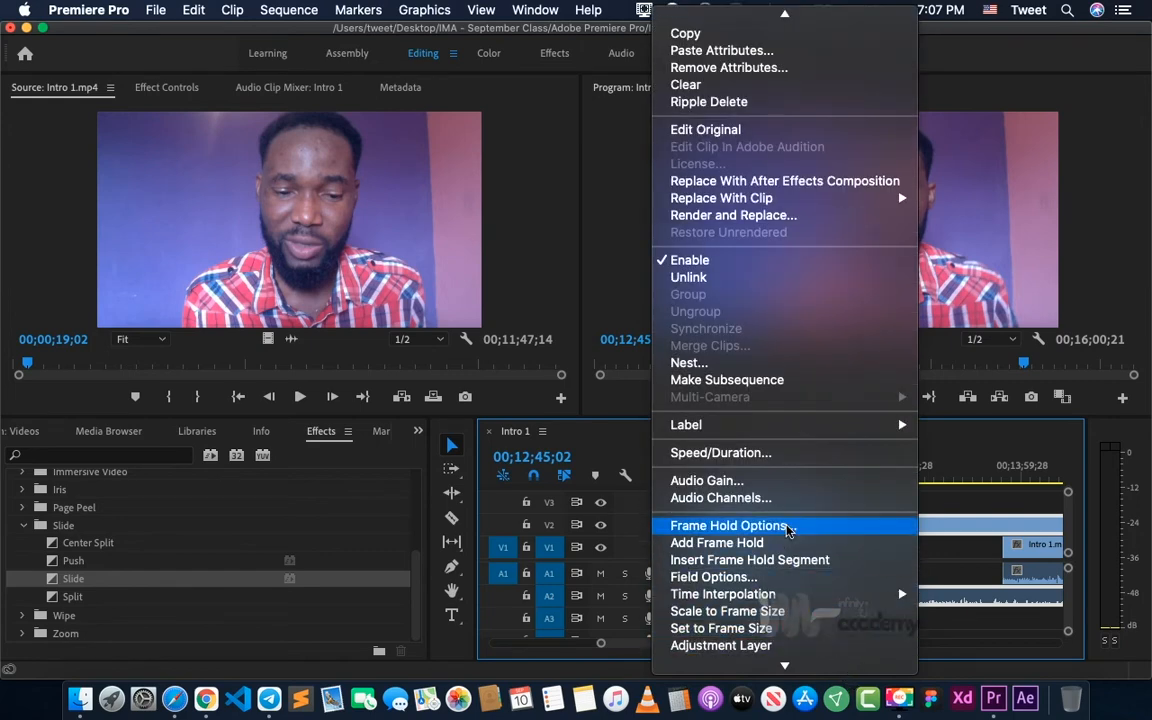
{"action": "left_click", "coordinate": [745, 482]}
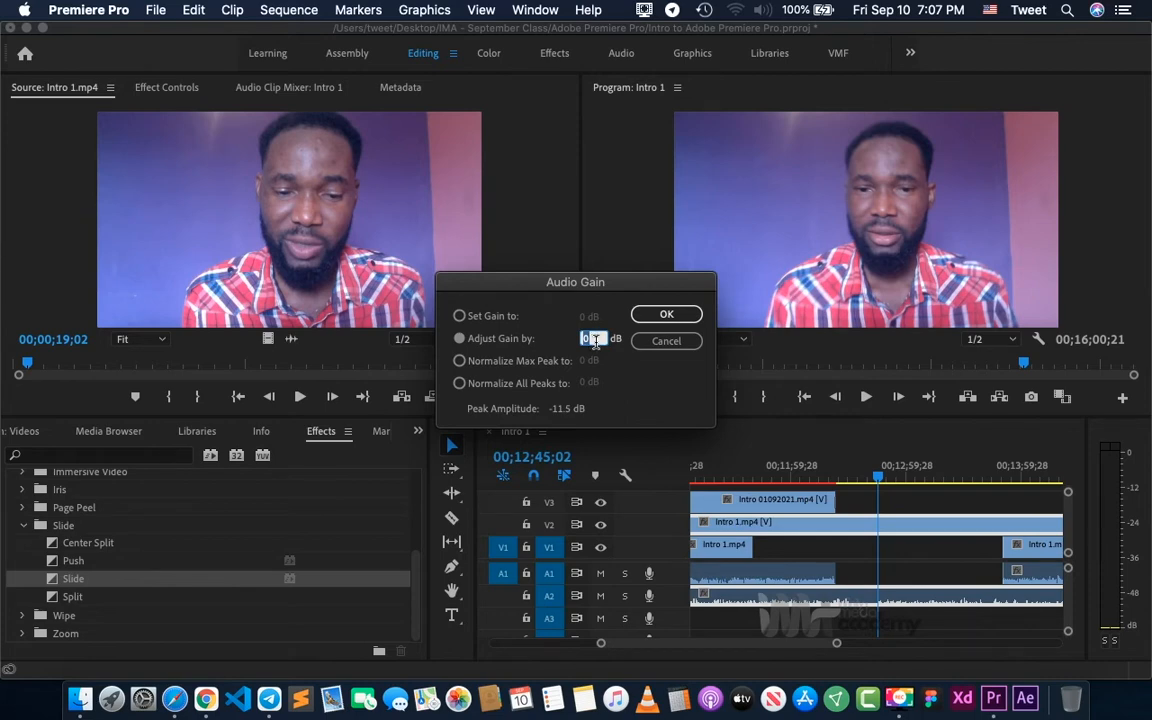
{"action": "type", "text": "12"}
{"action": "left_click", "coordinate": [666, 314]}
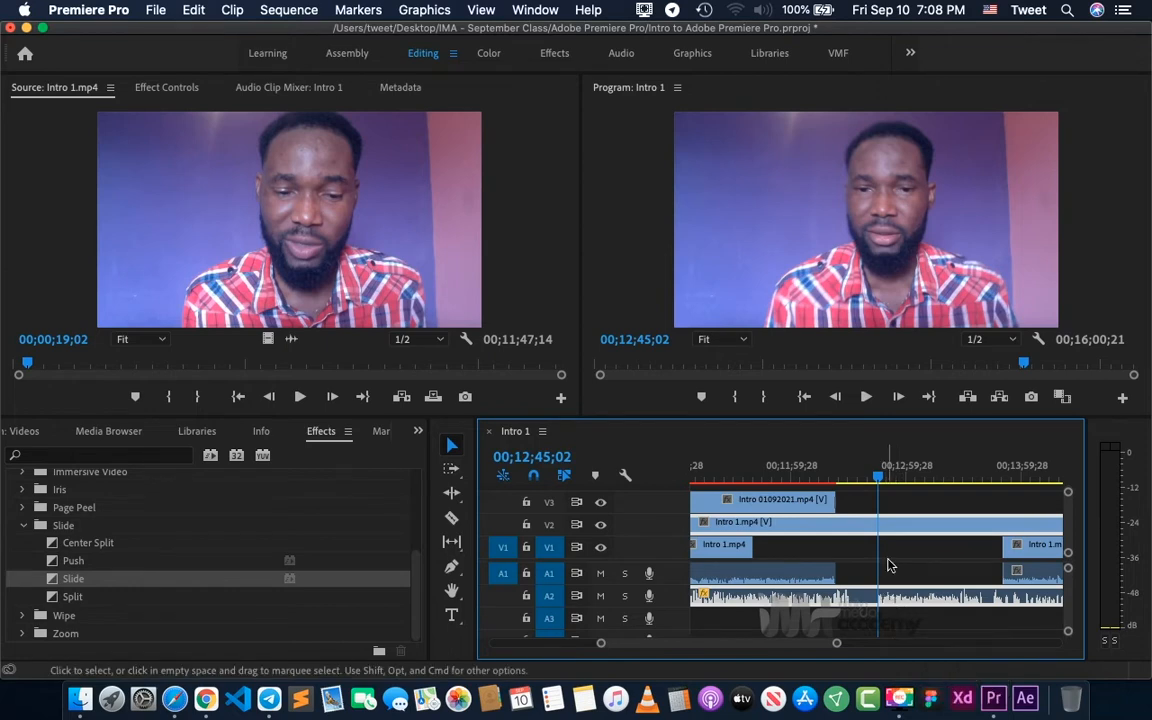
{"action": "key", "text": "space"}
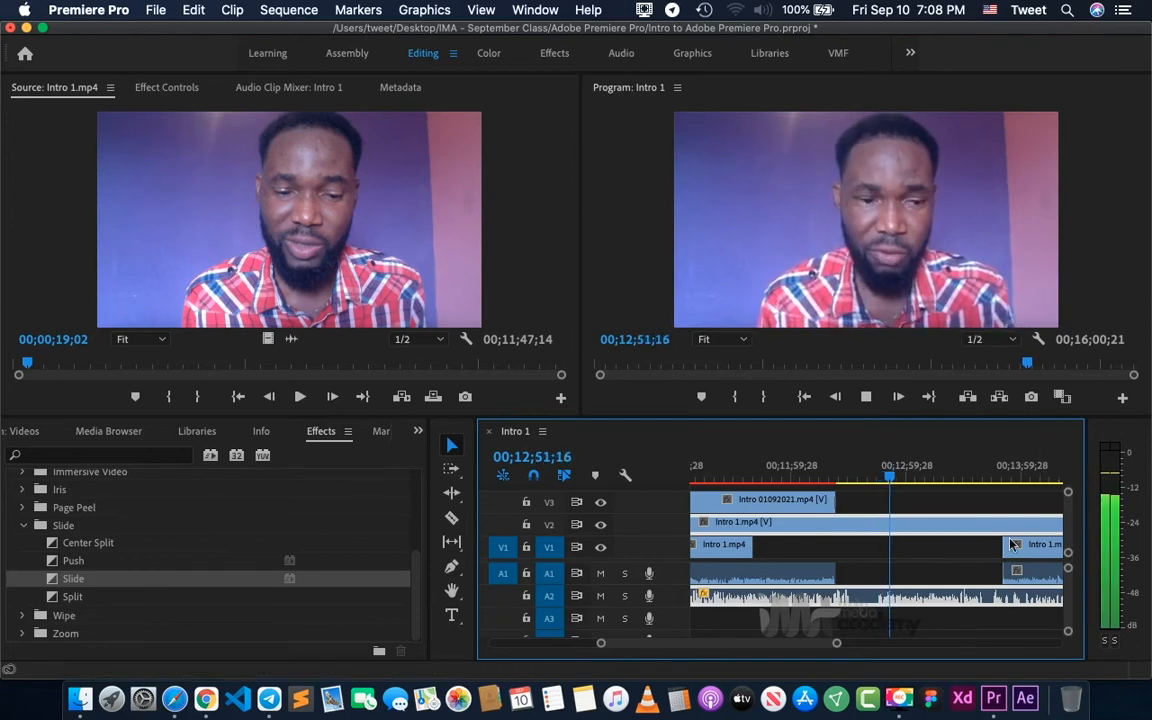
{"action": "key", "text": "space"}
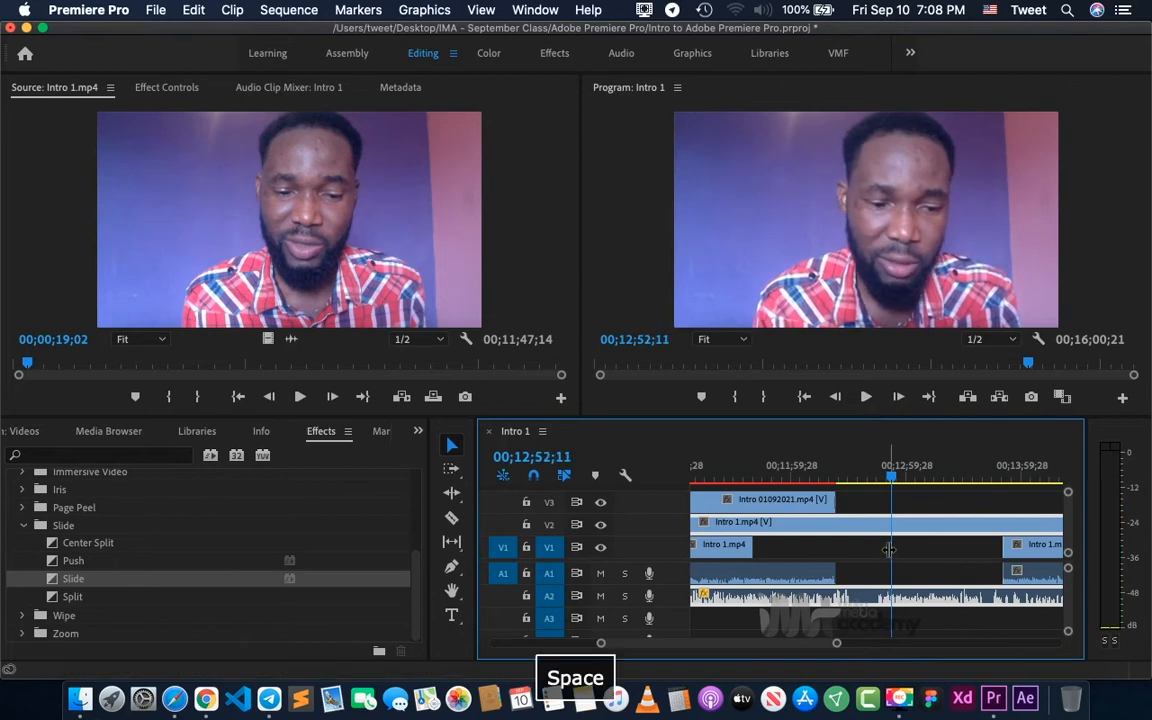
- Adjust the audio gain of the Intro 1.mp4 clip on A2 by another 5 dB and play it from 00;12;52;11
{"action": "right_click", "coordinate": [910, 598]}
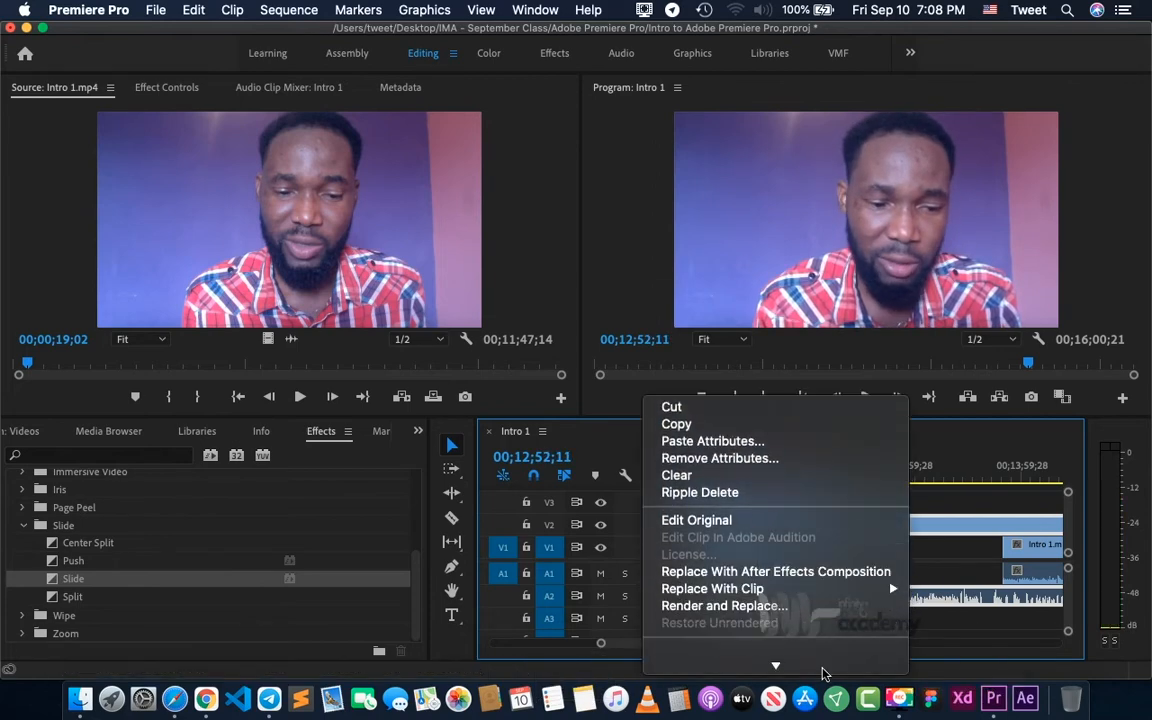
{"action": "mouse_move", "coordinate": [813, 671]}
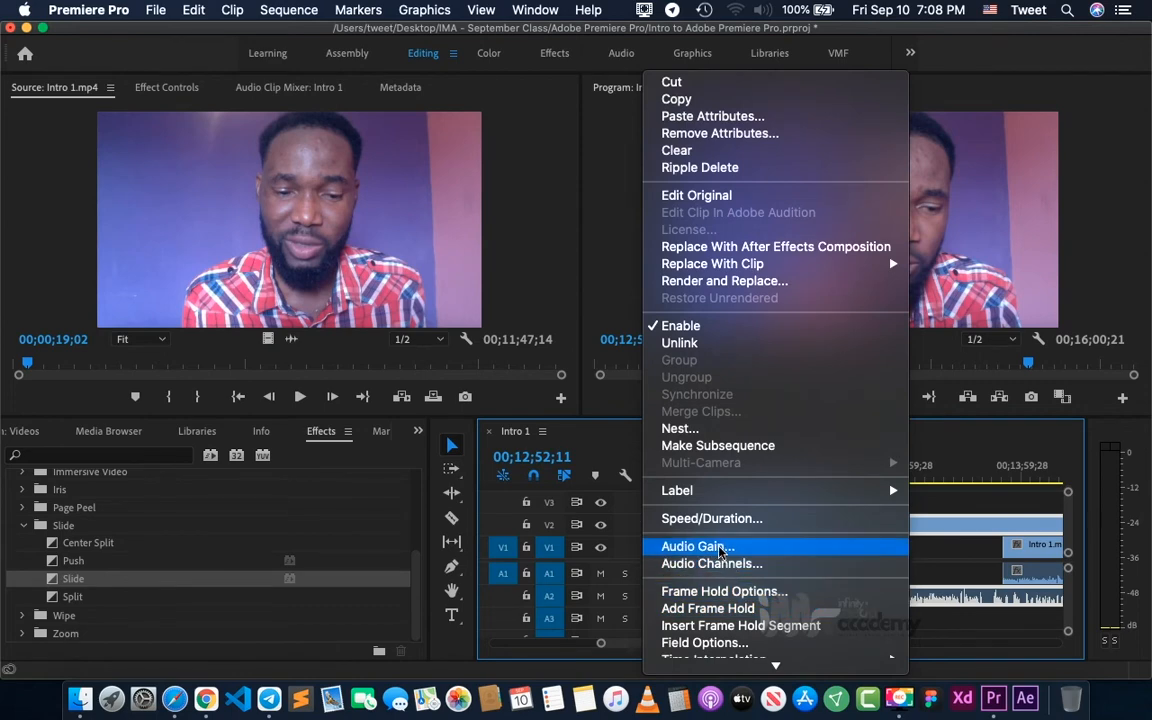
{"action": "left_click", "coordinate": [697, 547]}
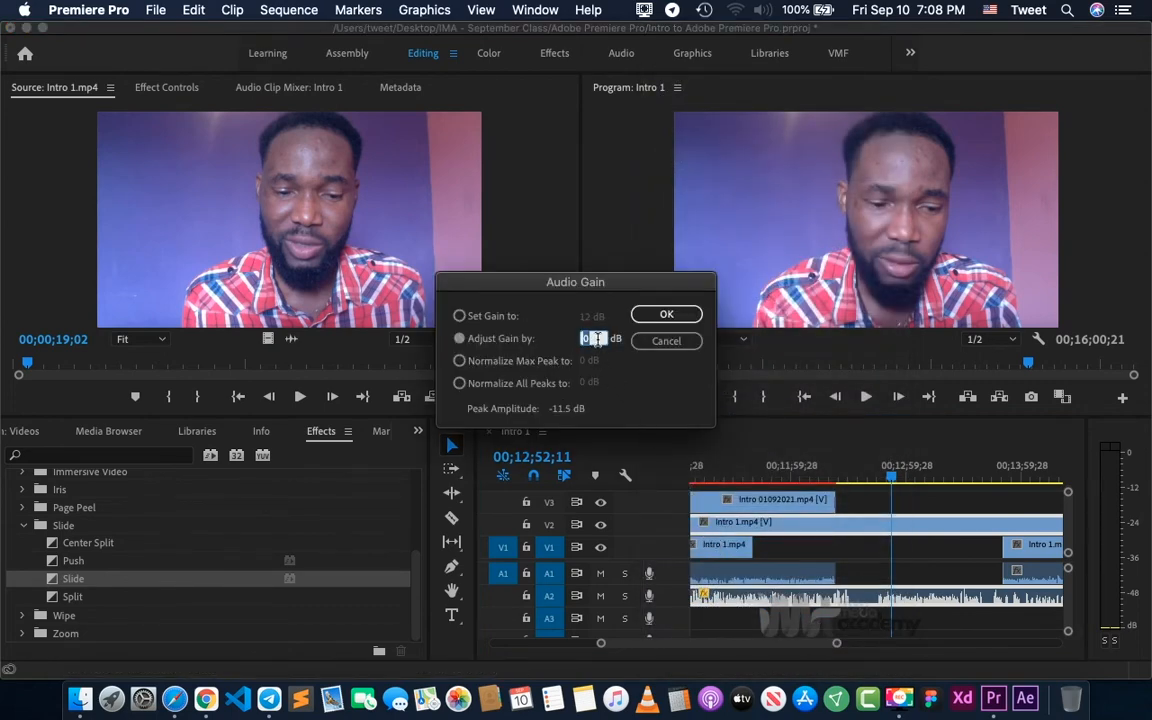
{"action": "type", "text": "5"}
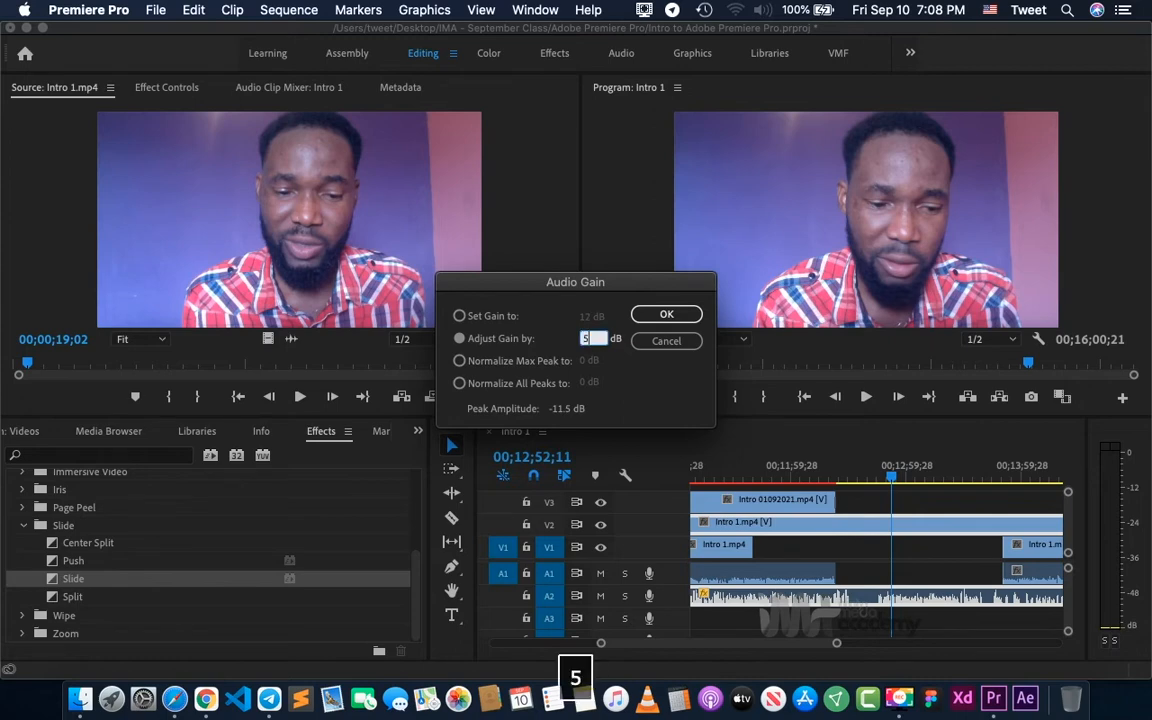
{"action": "key", "text": "Return"}
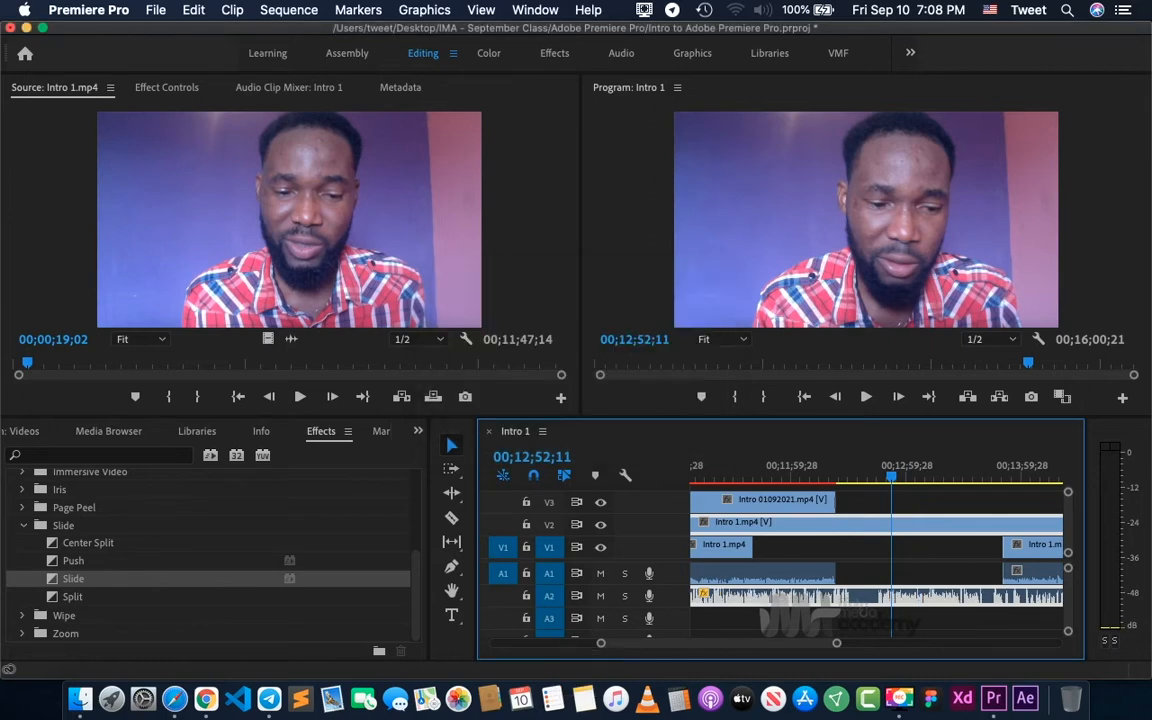
{"action": "key", "text": "space"}
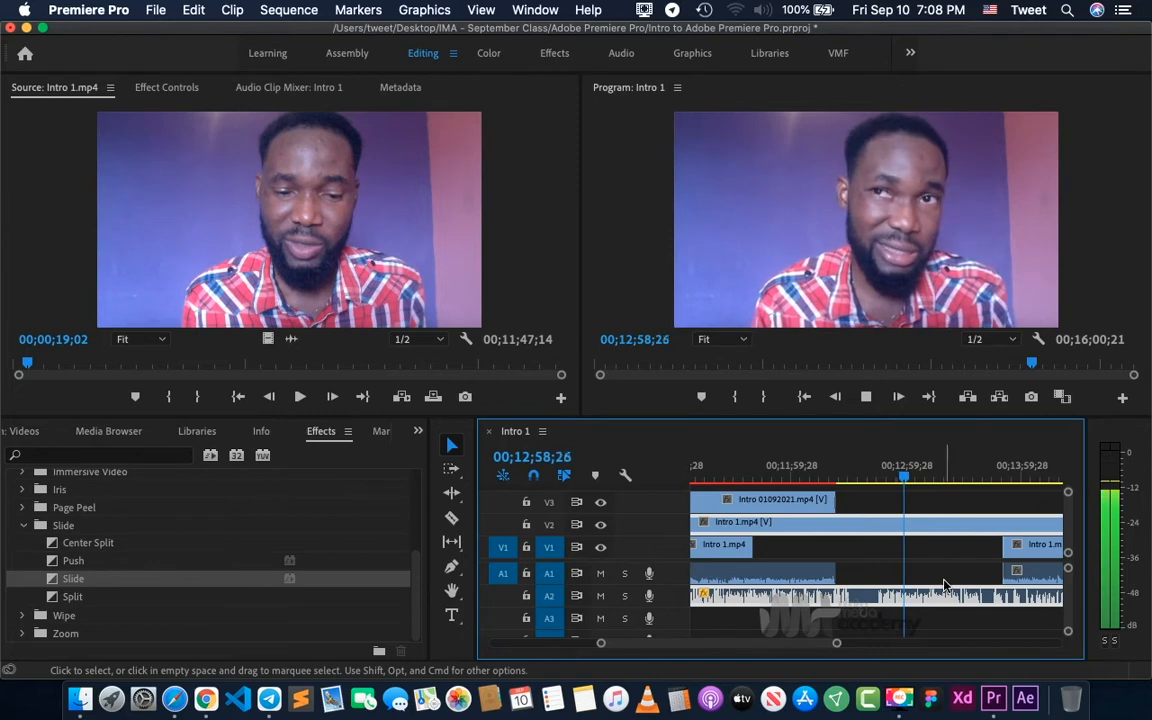
- Stop playback and show the effect controls of the Intro 1.mp4 clip on V2, then clear the clip selection
{"action": "key", "text": "space"}
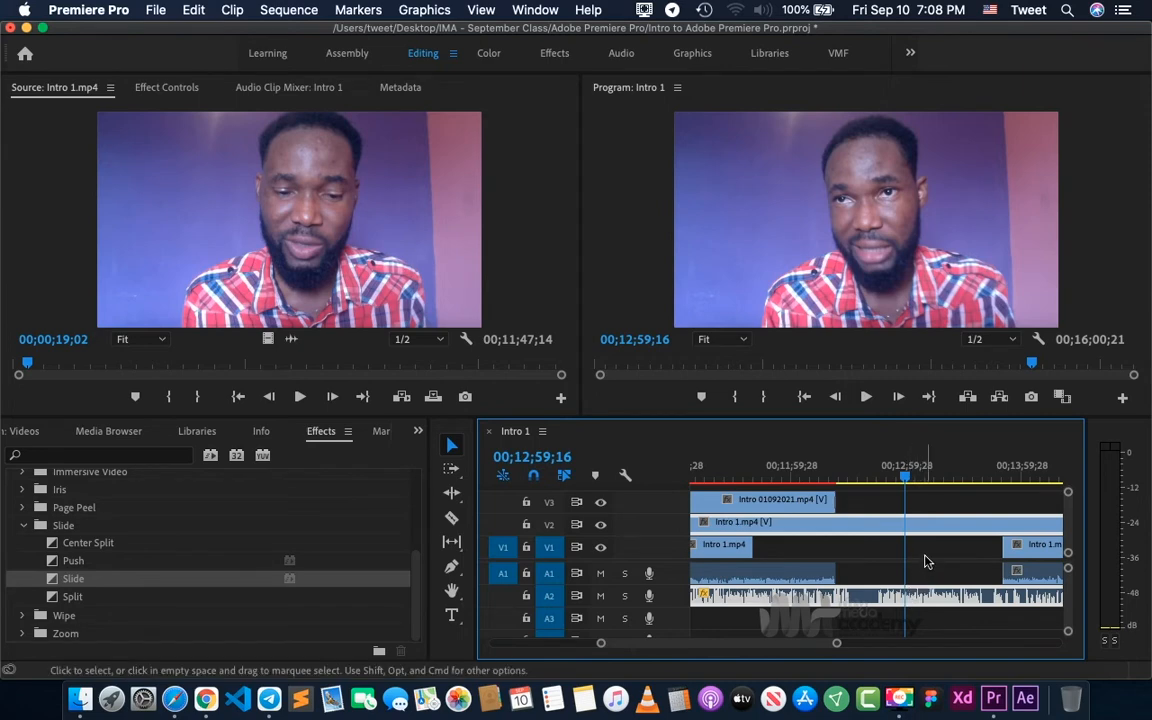
{"action": "left_click", "coordinate": [163, 92]}
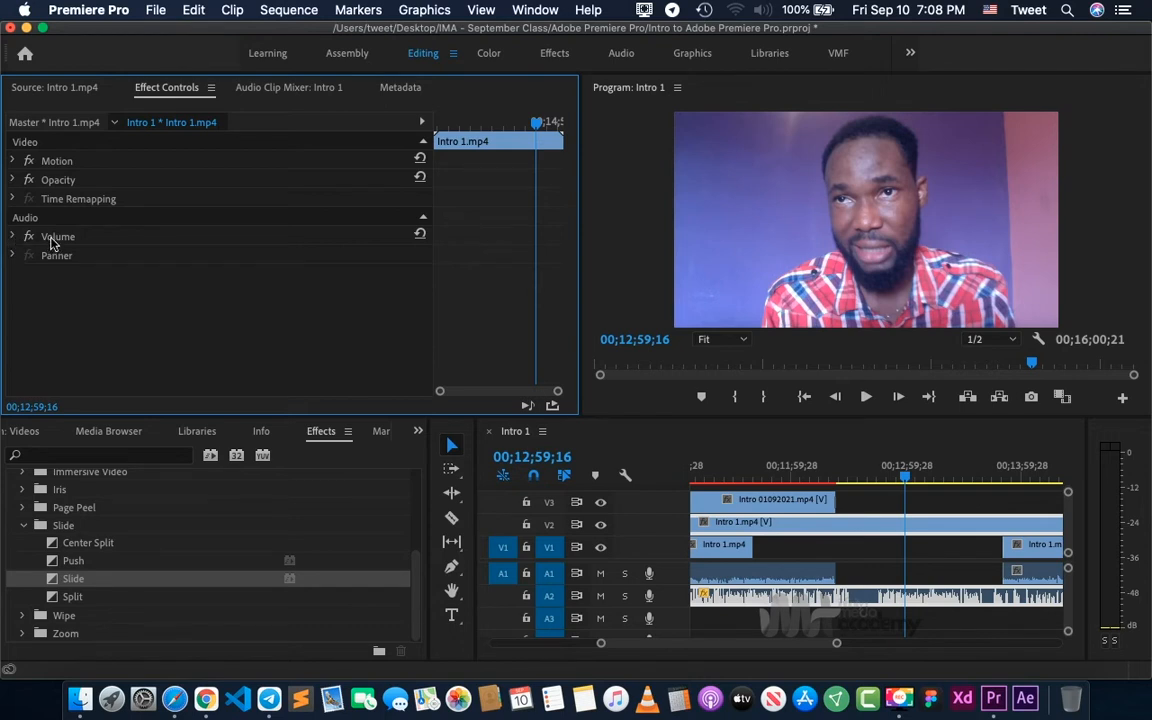
{"action": "left_click", "coordinate": [905, 553]}
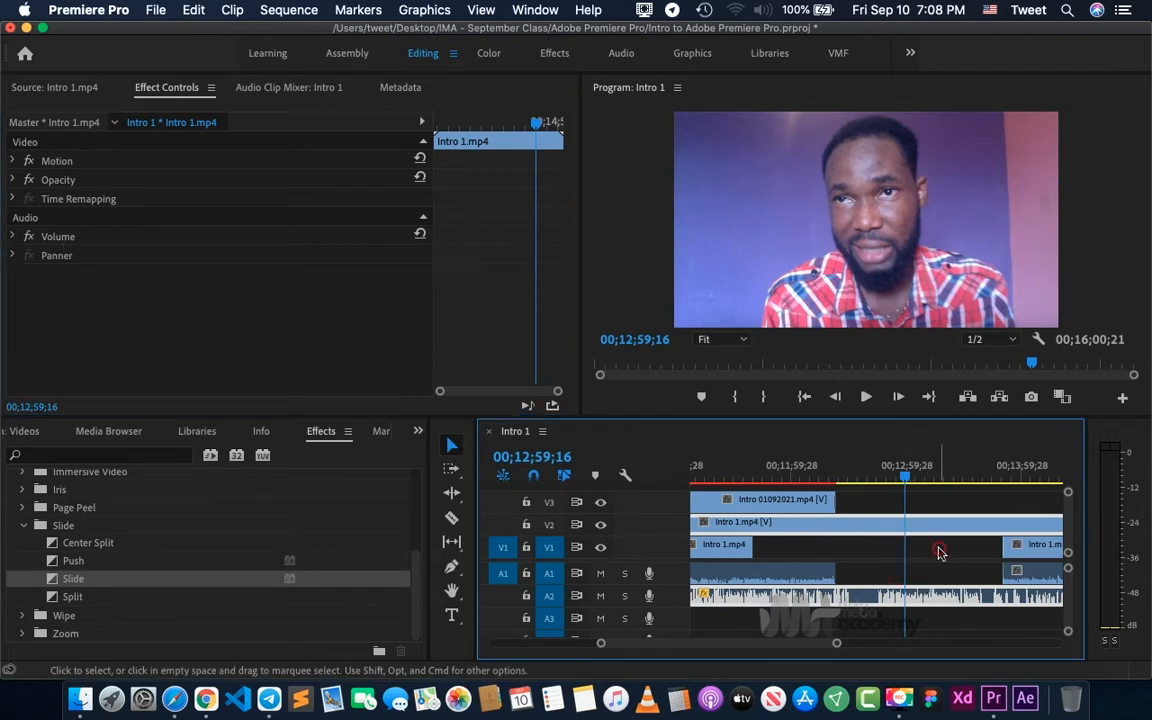
{"action": "left_click", "coordinate": [940, 553]}
- Set the volume level of the last Intro 1.mp4 clip on A1 to 15 dB at 00;15;41;01
{"action": "key", "text": "minus"}
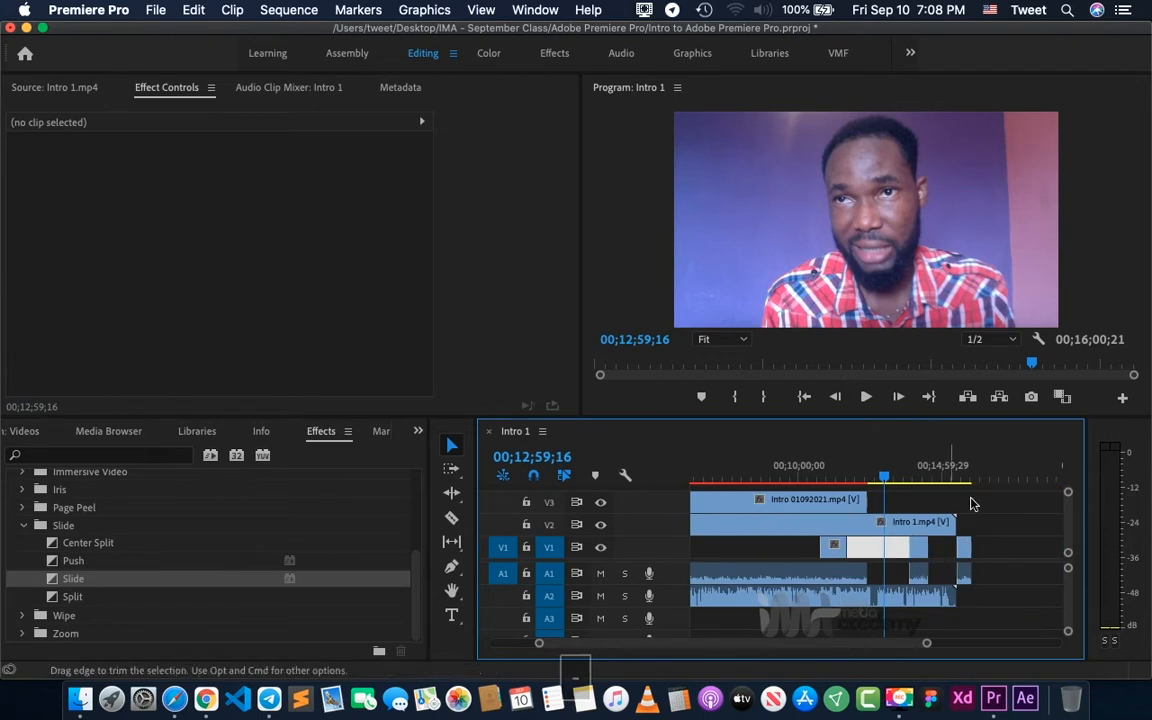
{"action": "left_click", "coordinate": [962, 475]}
{"action": "key", "text": "equal"}
{"action": "key", "text": "equal"}
{"action": "key", "text": "equal"}
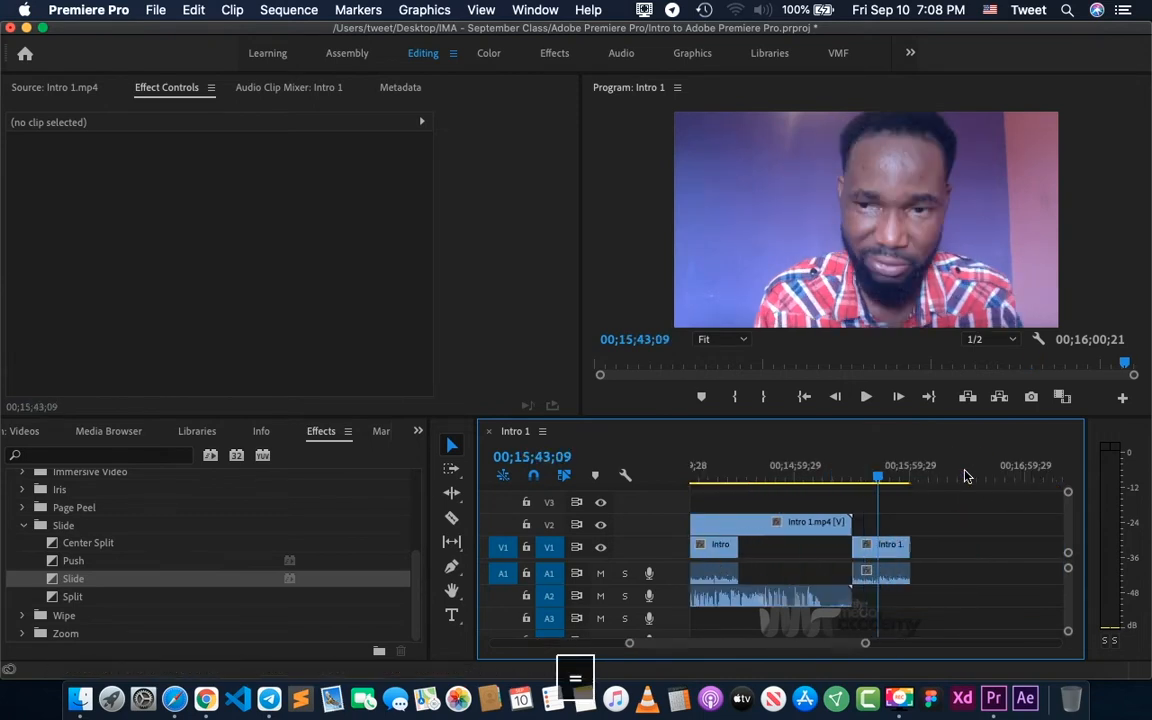
{"action": "left_click", "coordinate": [866, 583]}
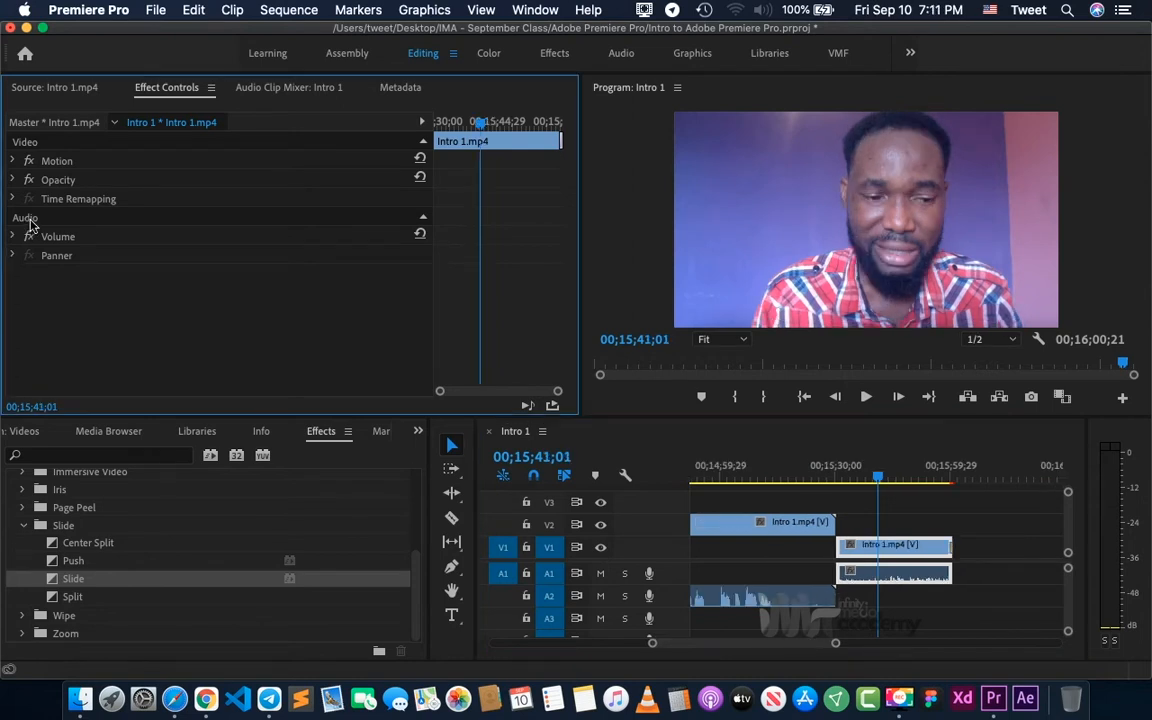
{"action": "left_click", "coordinate": [12, 238]}
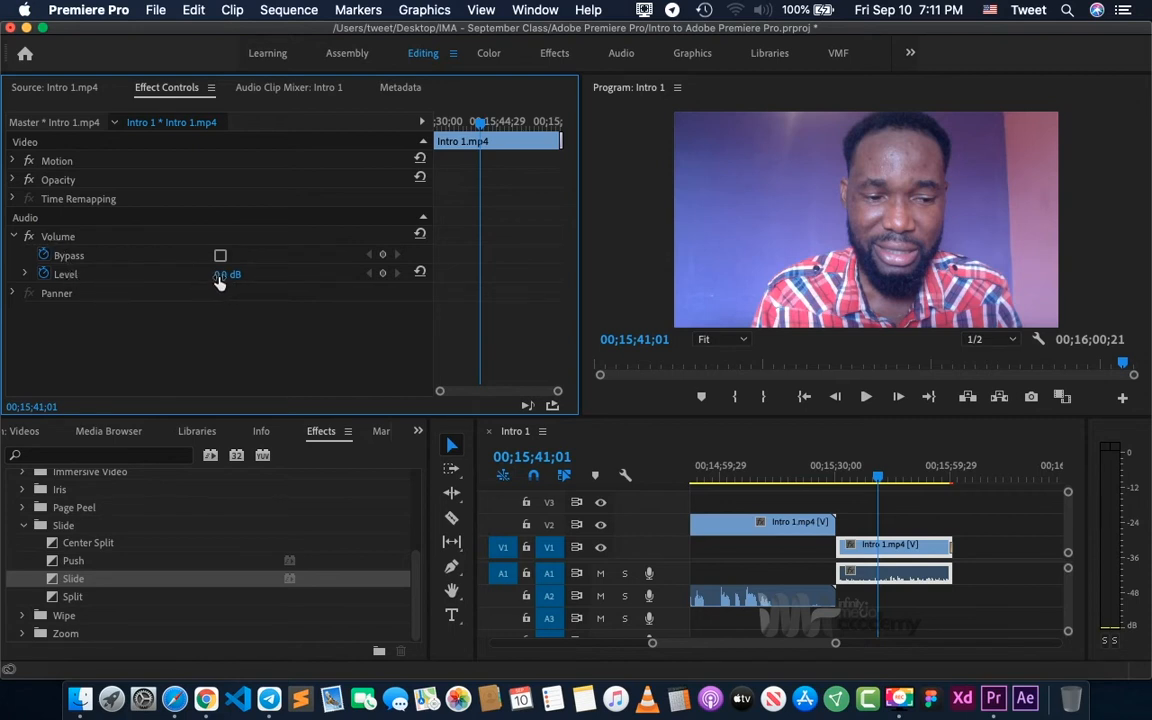
{"action": "left_click_drag", "start_coordinate": [220, 283], "coordinate": [268, 277]}
{"action": "left_click", "coordinate": [239, 274]}
{"action": "type", "text": "15"}
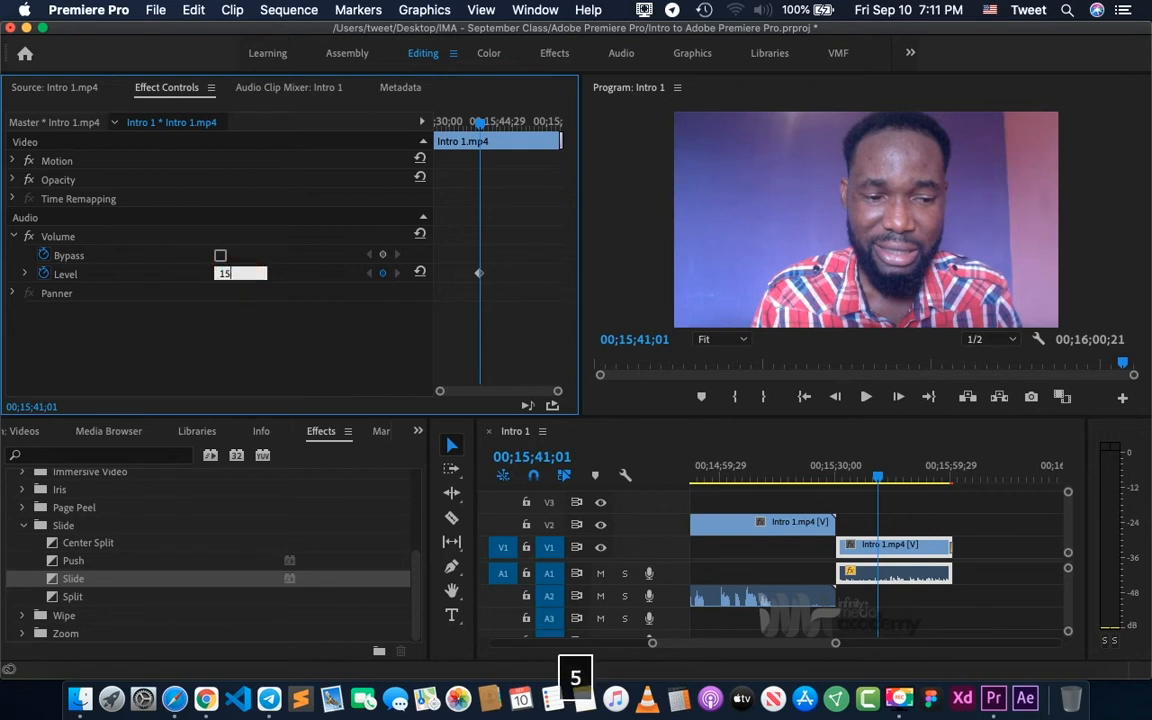
{"action": "key", "text": "Return"}
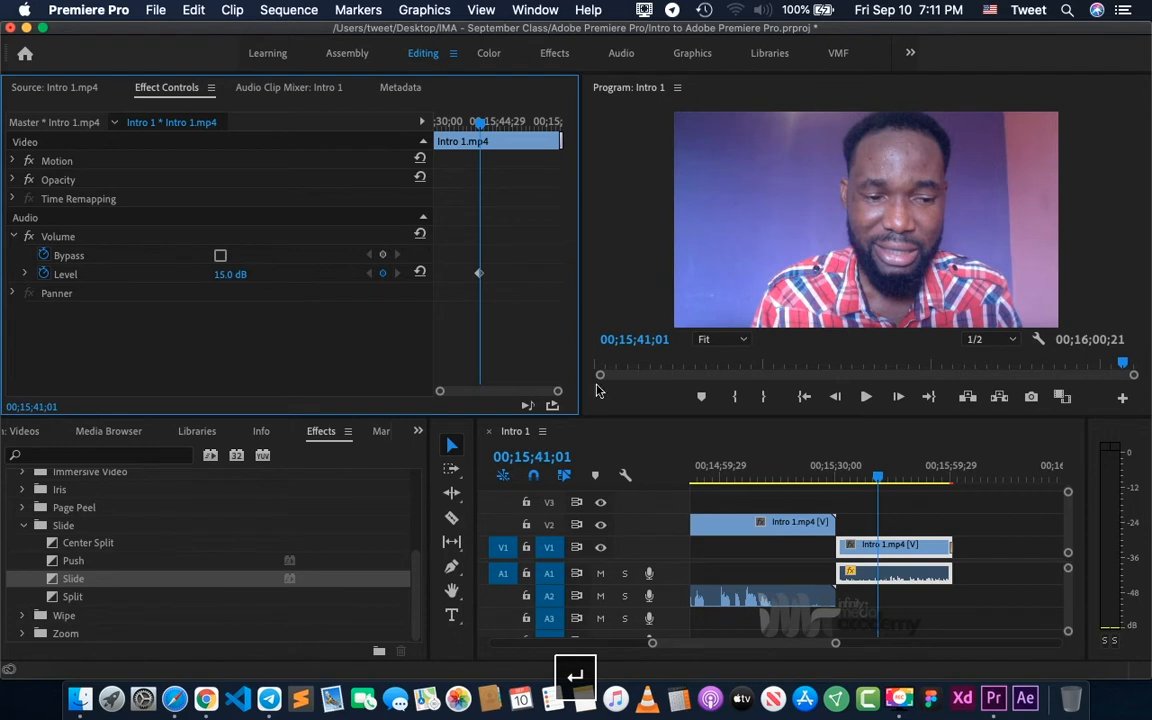
- Play the last Intro 1.mp4 clip from about 00;15;39;00 to 00;15;40;16 and listen to its volume
{"action": "left_click", "coordinate": [866, 476]}
{"action": "key", "text": "space"}
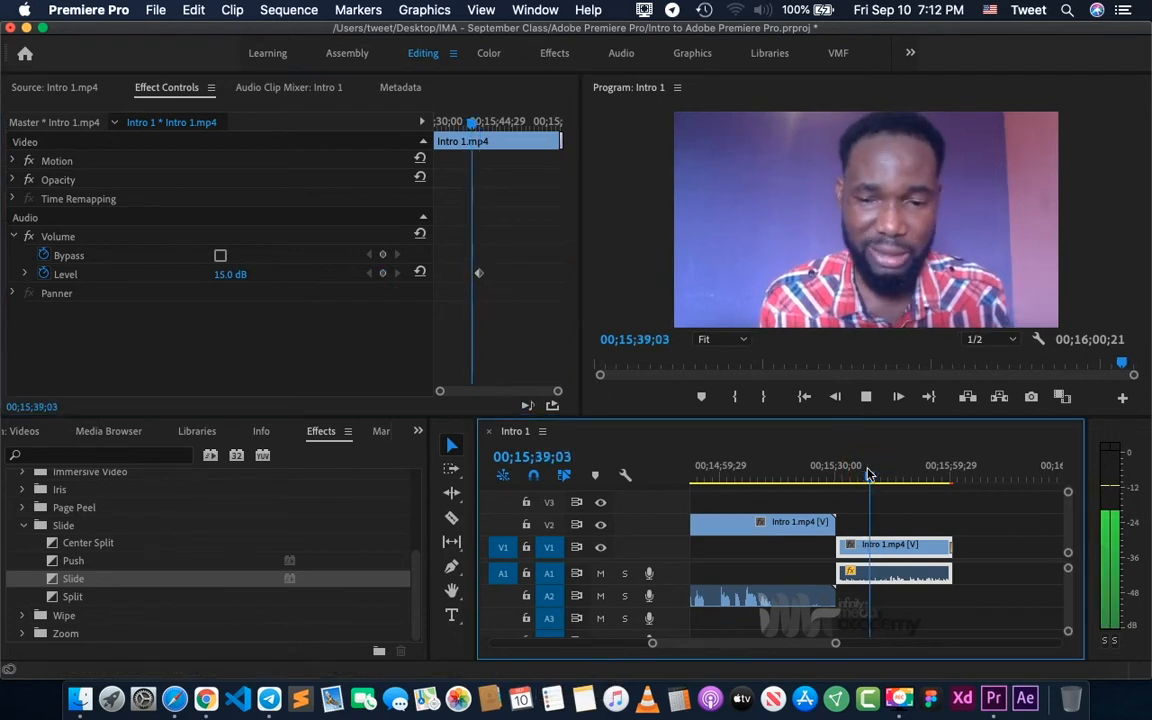
{"action": "key", "text": "space"}
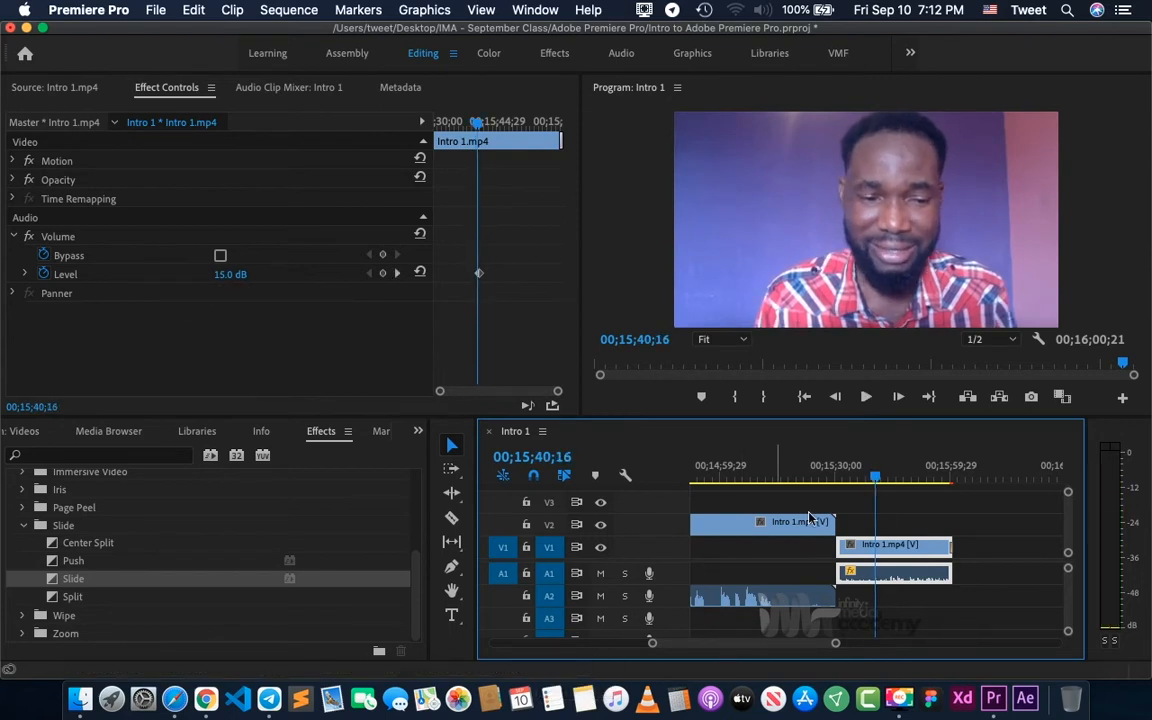
- Adjust the audio gain of the last Intro 1.mp4 clip on A1 by 10 dB and play it from 00;15;40;16
{"action": "right_click", "coordinate": [903, 575]}
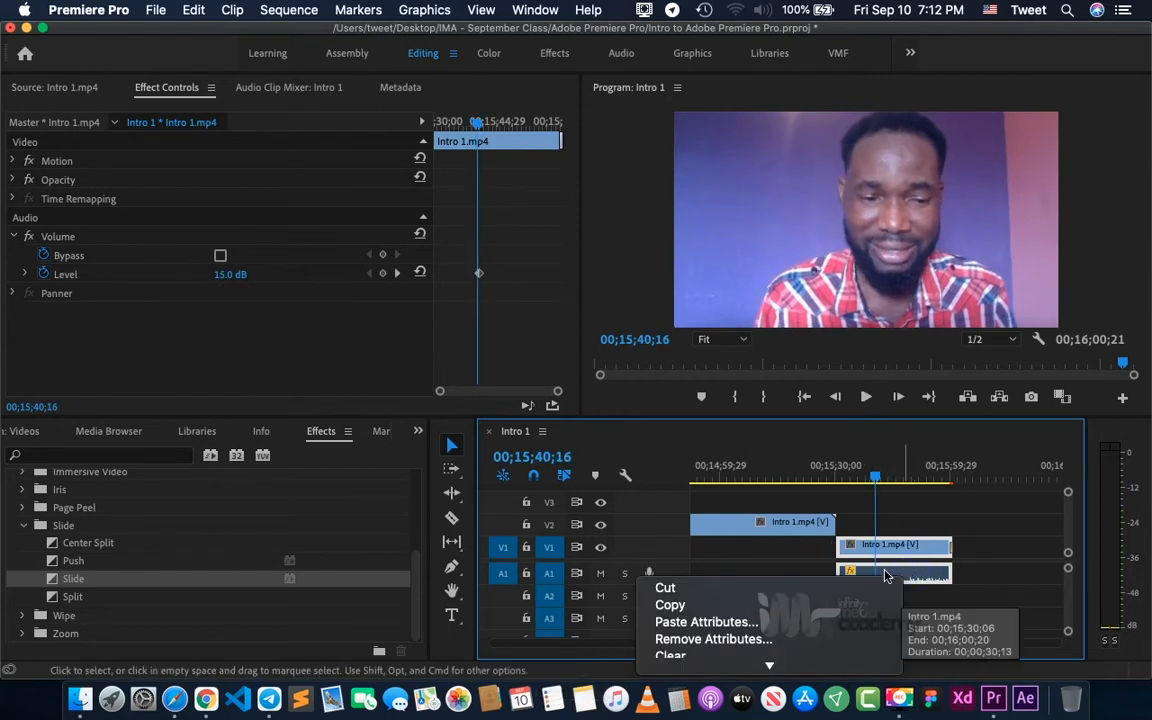
{"action": "mouse_move", "coordinate": [771, 664]}
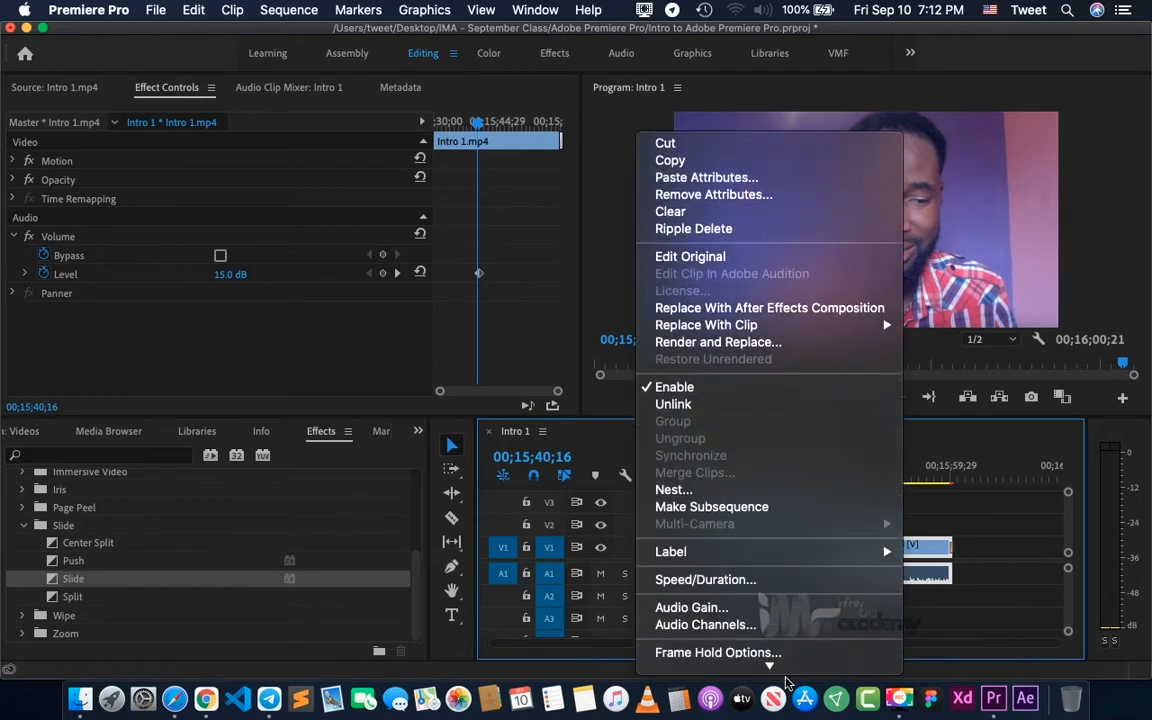
{"action": "left_click", "coordinate": [690, 522]}
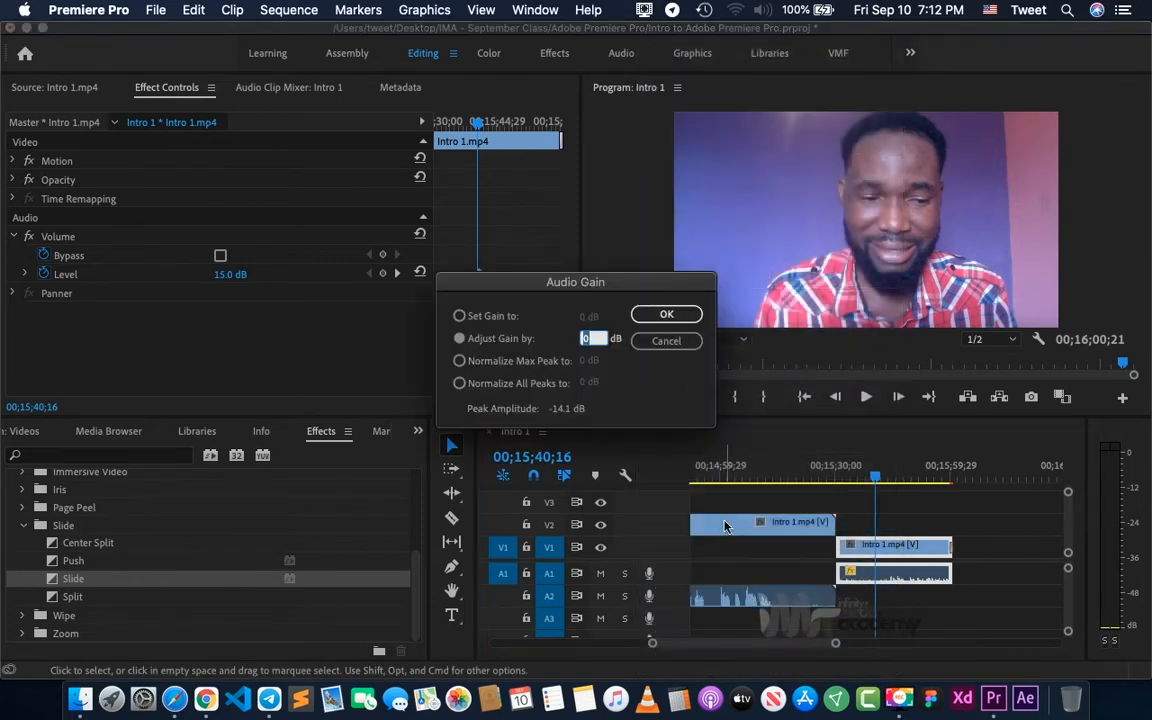
{"action": "type", "text": "10"}
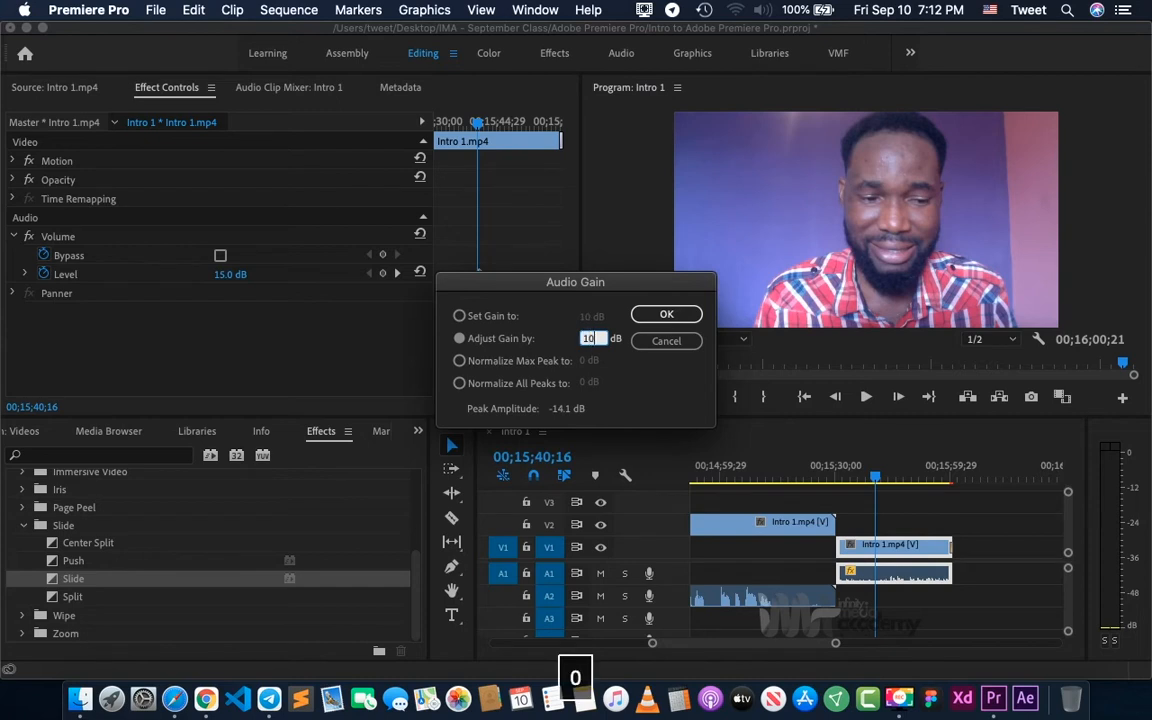
{"action": "key", "text": "Return"}
{"action": "key", "text": "space"}
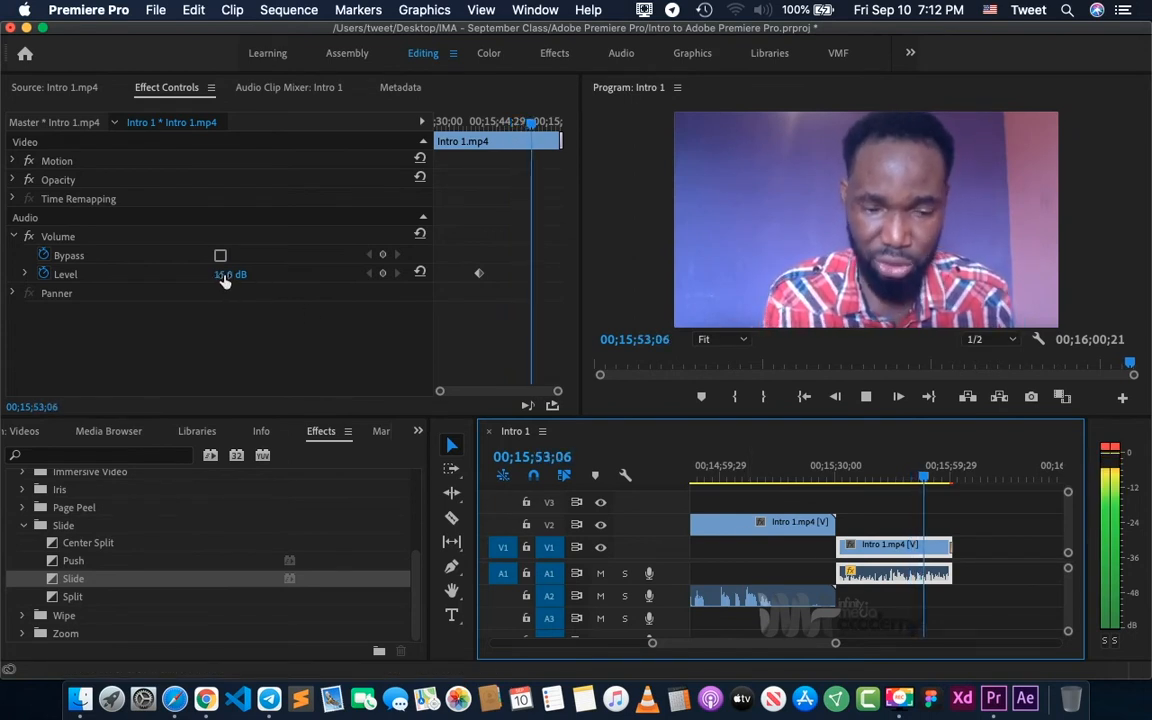
- Delete the volume level keyframe at 00;15;41;01 from the last Intro 1.mp4 clip on A1
{"action": "key", "text": "super+z"}
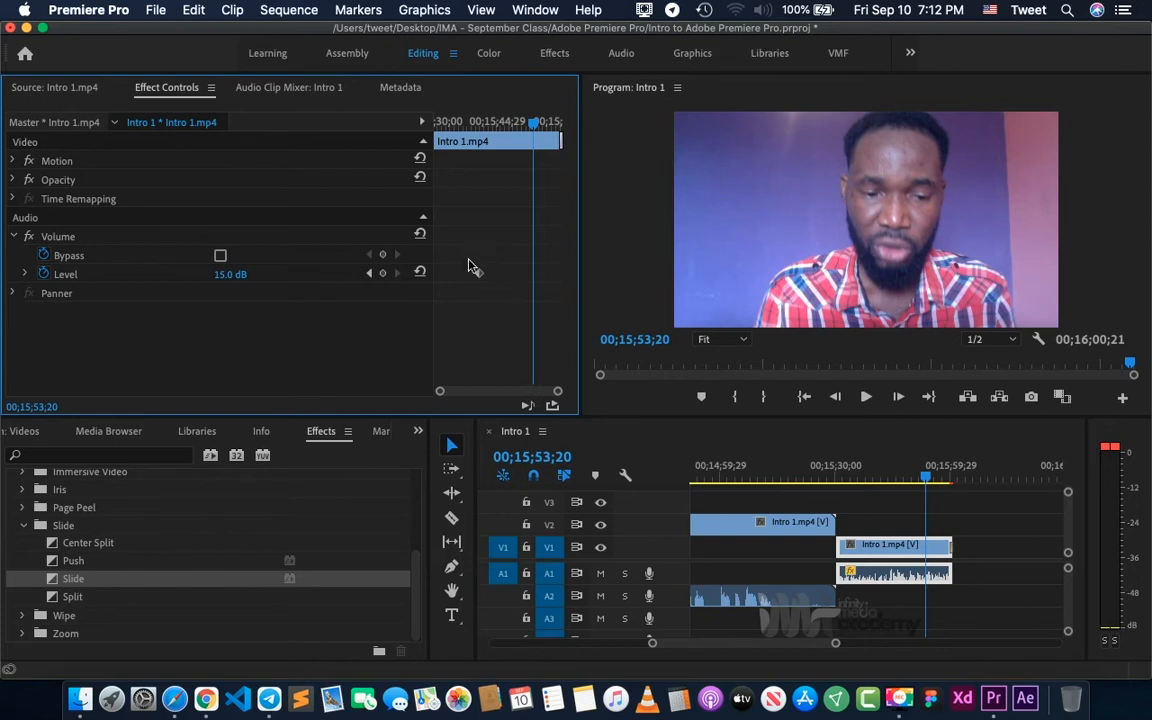
{"action": "left_click", "coordinate": [369, 275]}
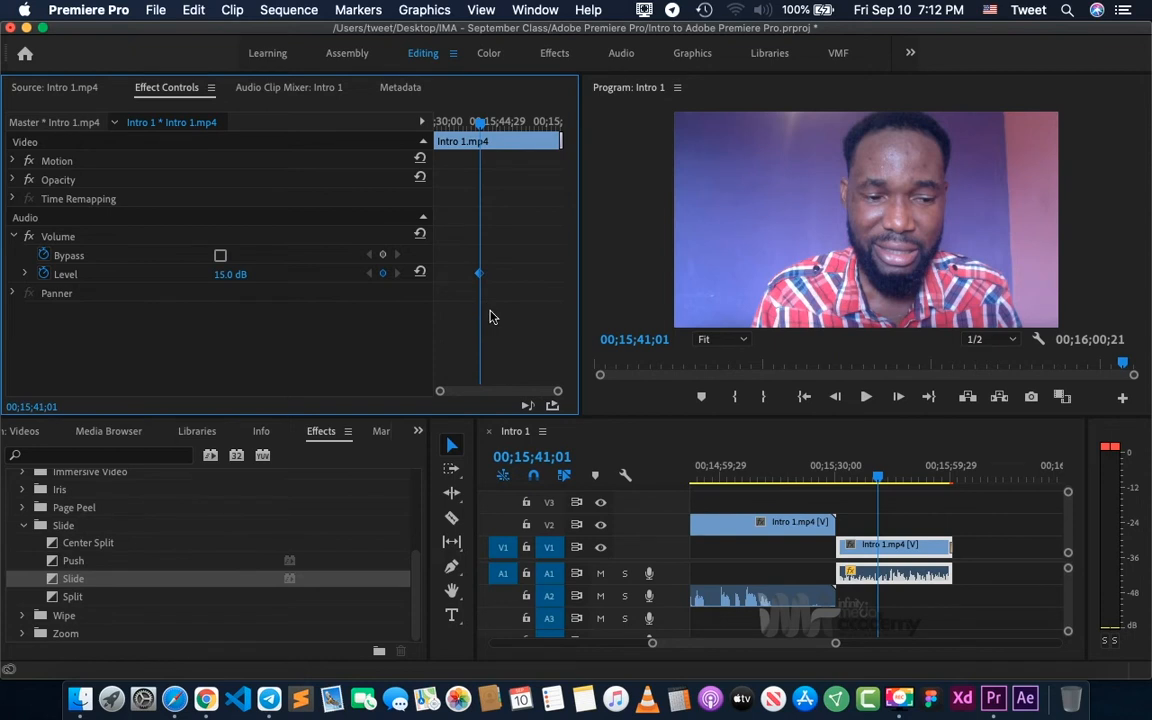
{"action": "key", "text": "BackSpace"}
- Examine the clip arrangement across the whole Intro 1 sequence, viewing the frames at 00;07;37;21 and 00;14;00;12
{"action": "left_click", "coordinate": [951, 513]}
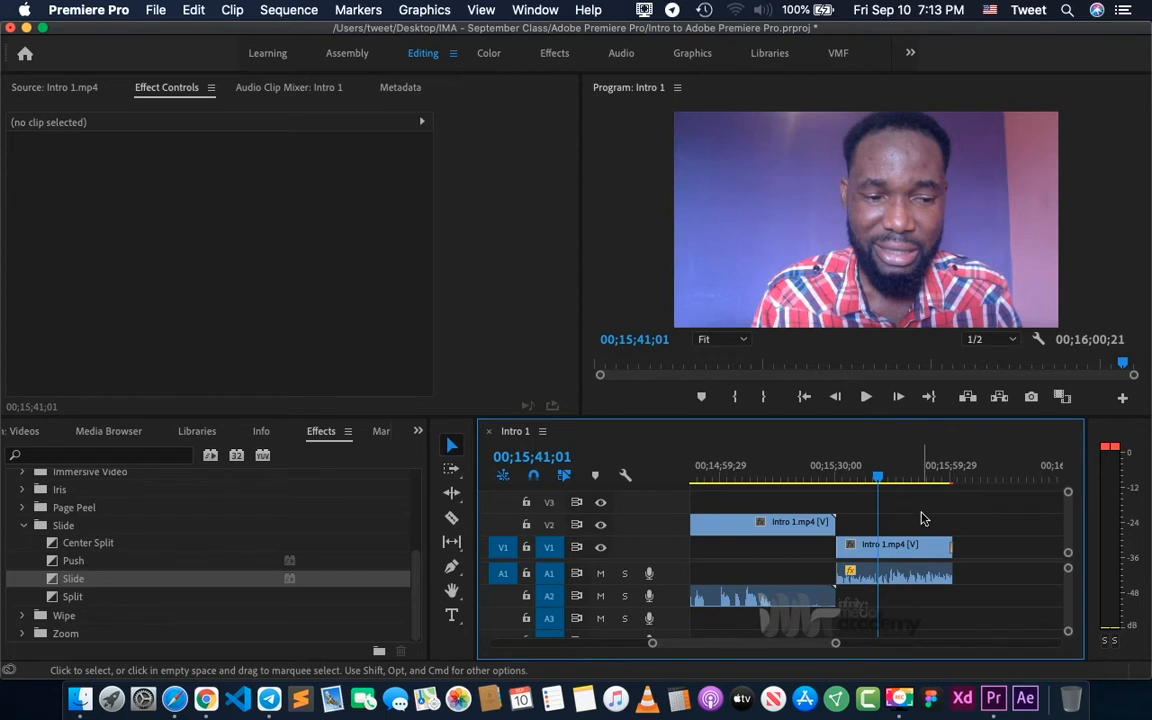
{"action": "left_click", "coordinate": [903, 553]}
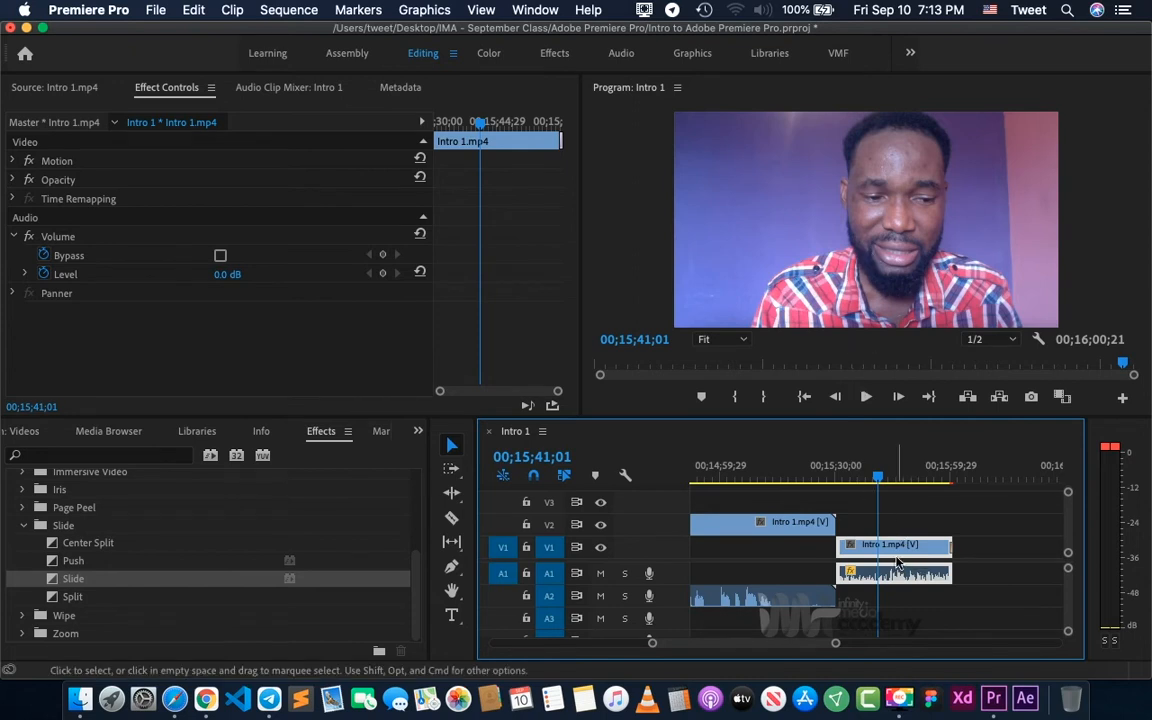
{"action": "key", "text": "minus"}
{"action": "key", "text": "minus"}
{"action": "key", "text": "minus"}
{"action": "key", "text": "minus"}
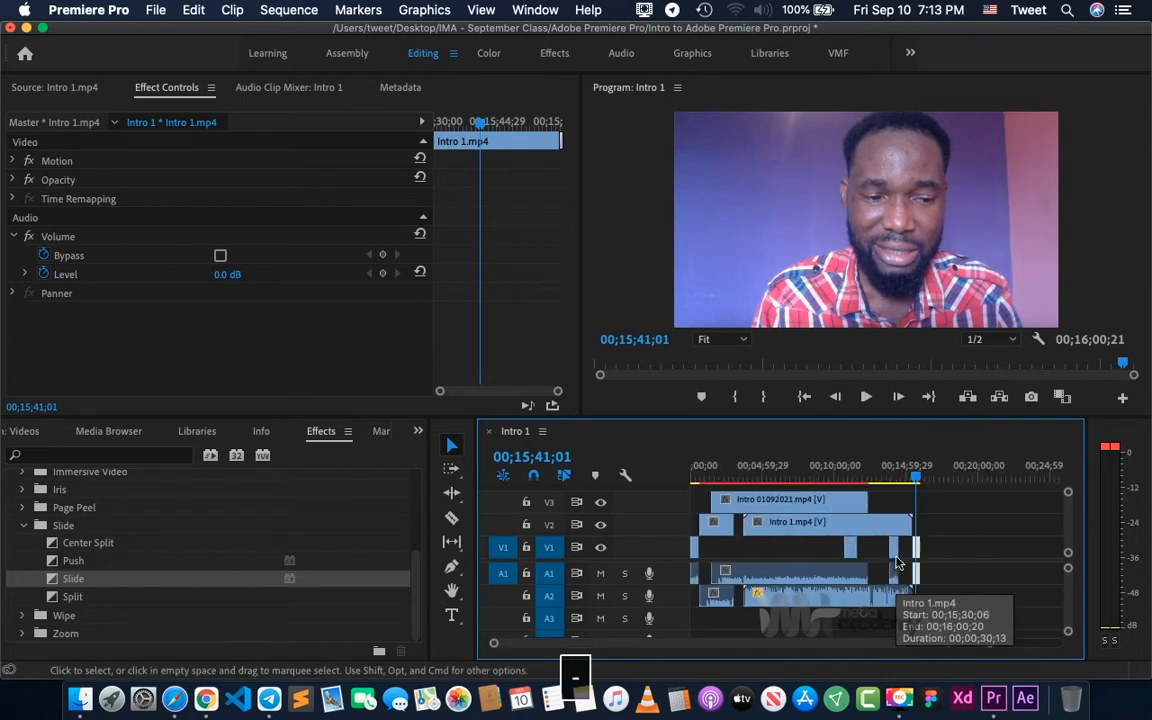
{"action": "left_click", "coordinate": [802, 470]}
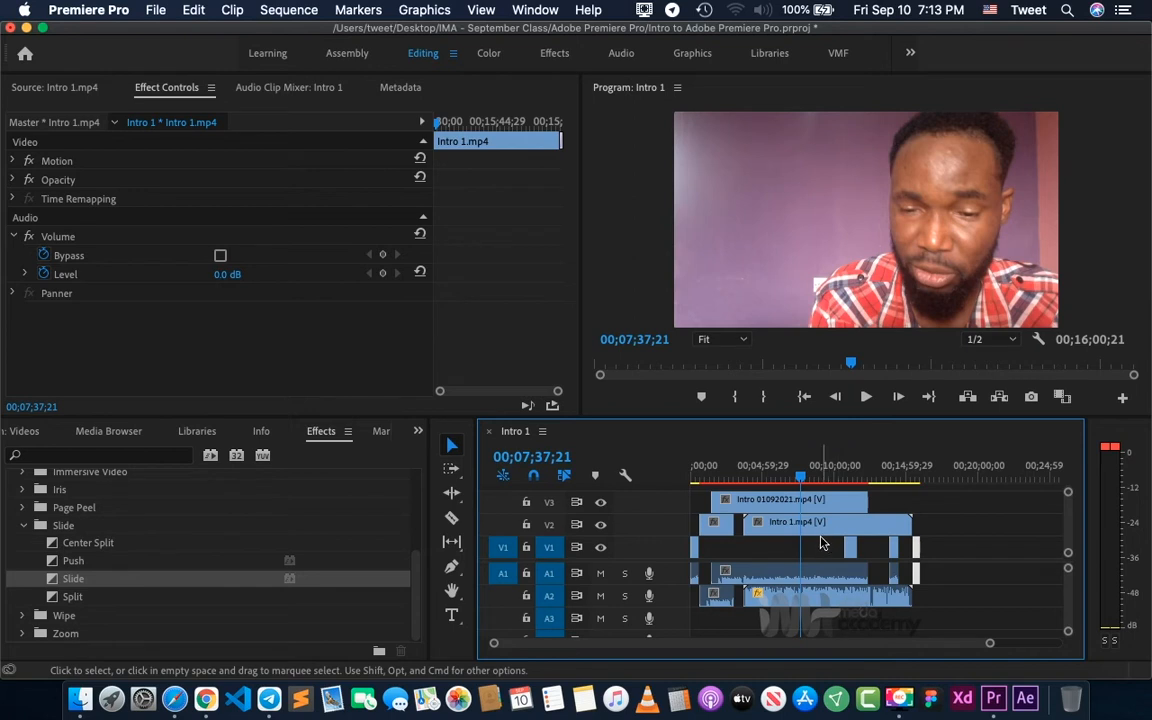
{"action": "key", "text": "equal"}
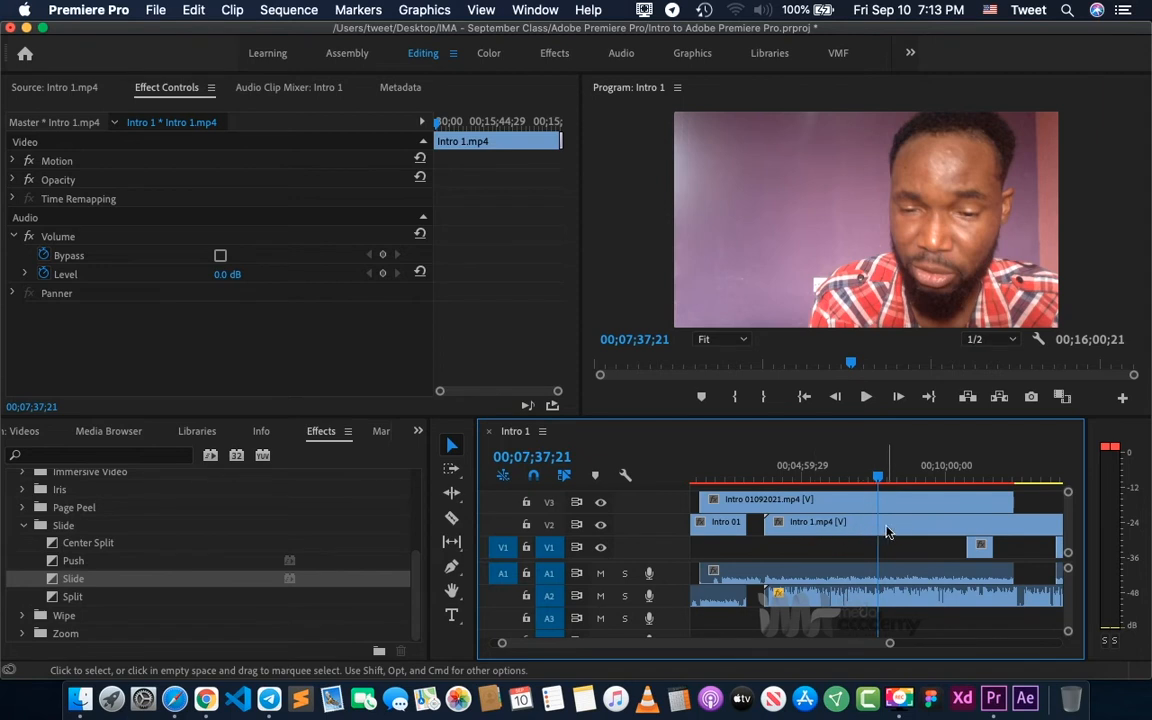
{"action": "scroll", "coordinate": [790, 533], "scroll_direction": "left", "scroll_amount": 2}
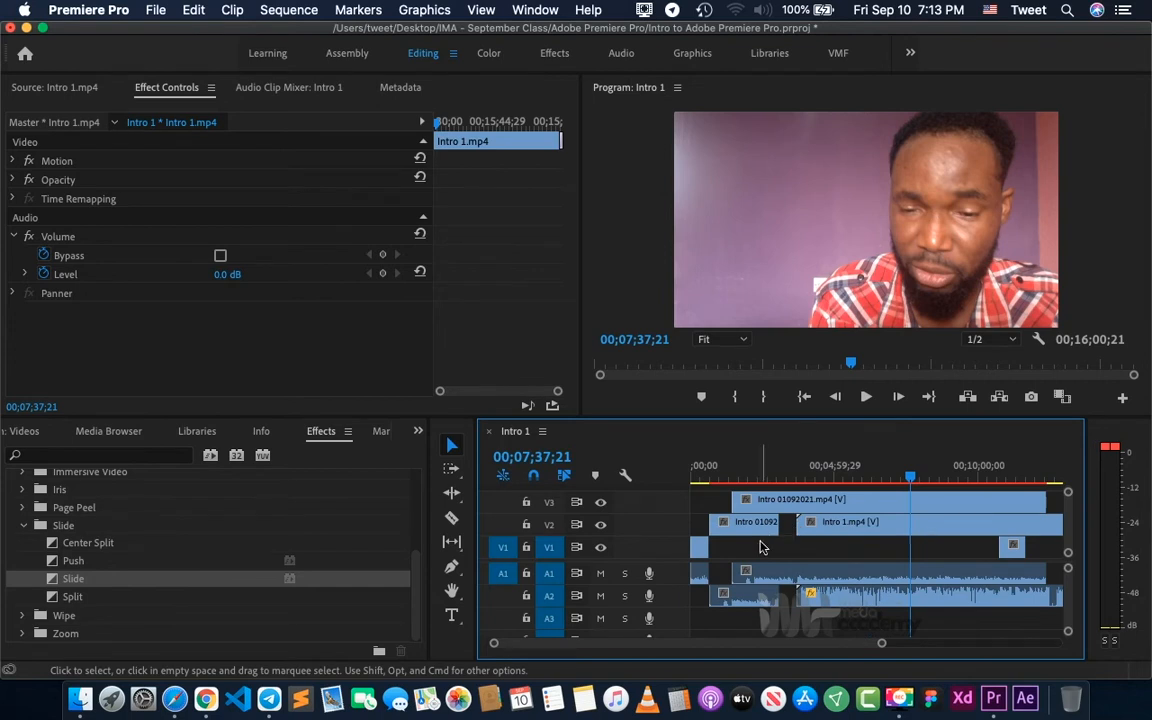
{"action": "scroll", "coordinate": [766, 545], "scroll_direction": "right", "scroll_amount": 5}
{"action": "scroll", "coordinate": [771, 541], "scroll_direction": "right", "scroll_amount": 1}
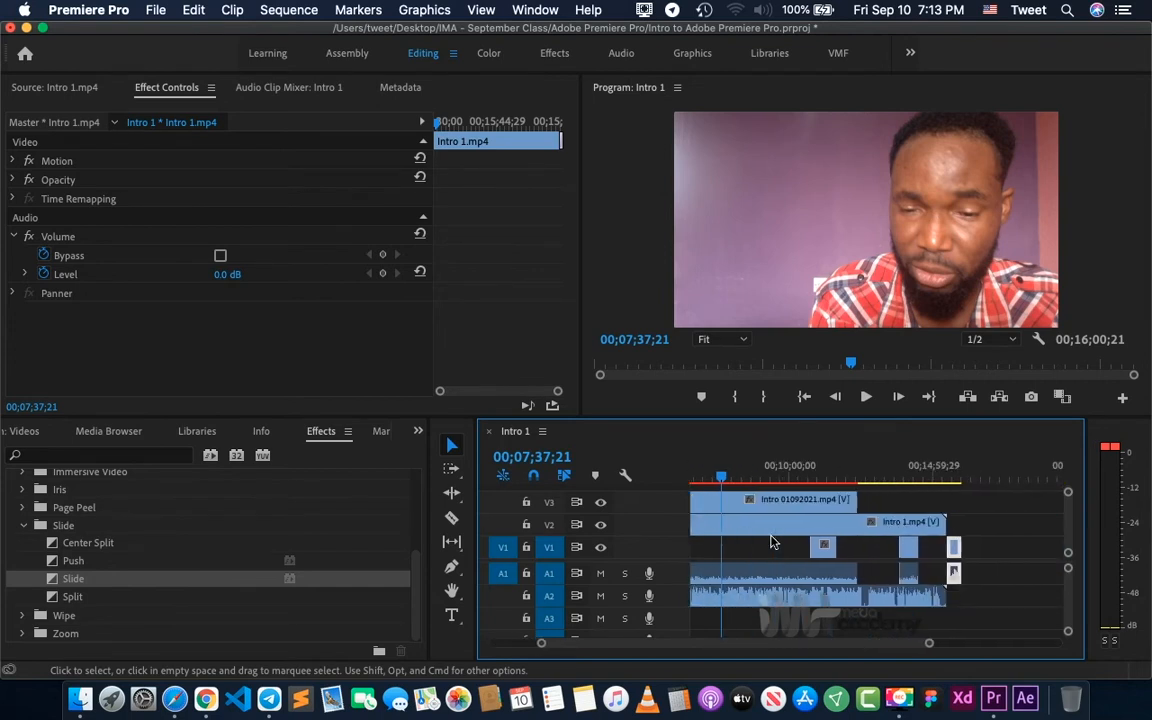
{"action": "left_click", "coordinate": [907, 472]}
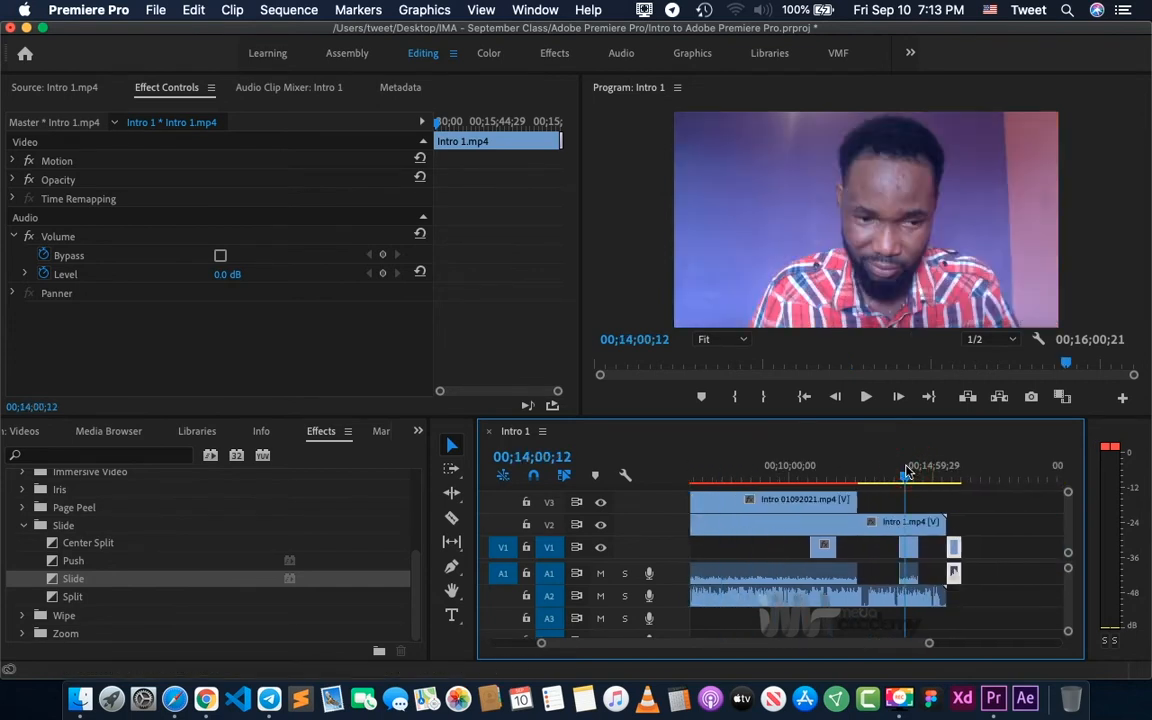
{"action": "key", "text": "="}
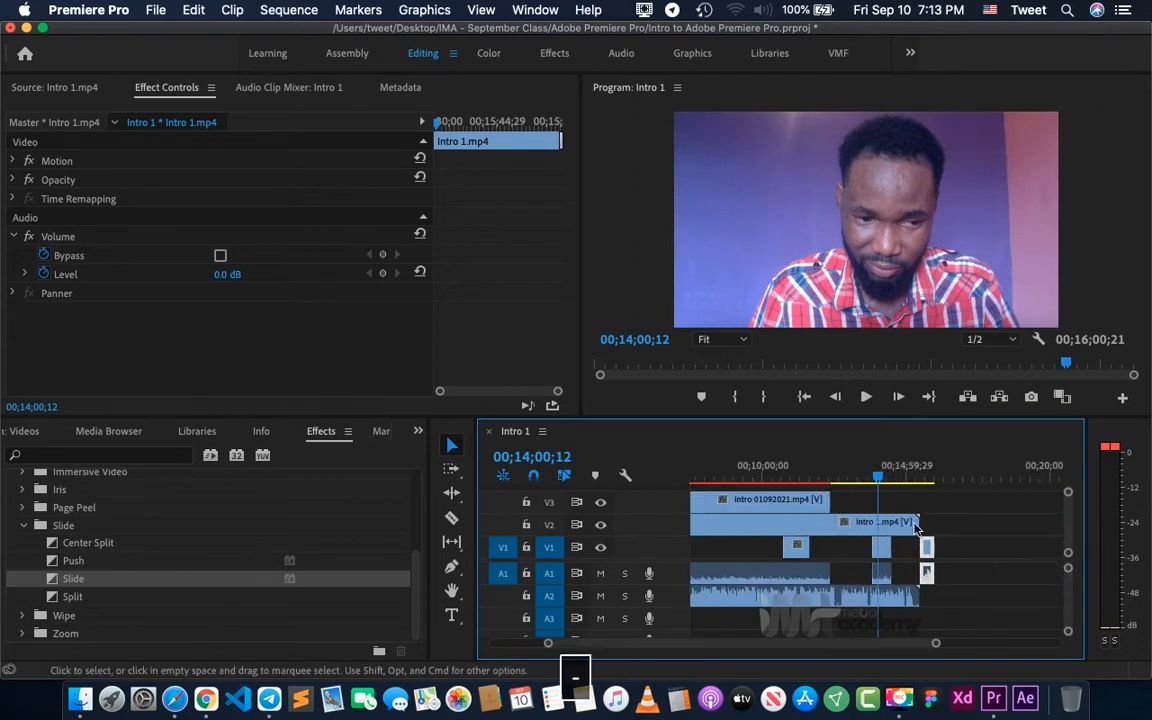
{"action": "key", "text": "minus"}
{"action": "scroll", "coordinate": [769, 538], "scroll_direction": "left", "scroll_amount": 3}
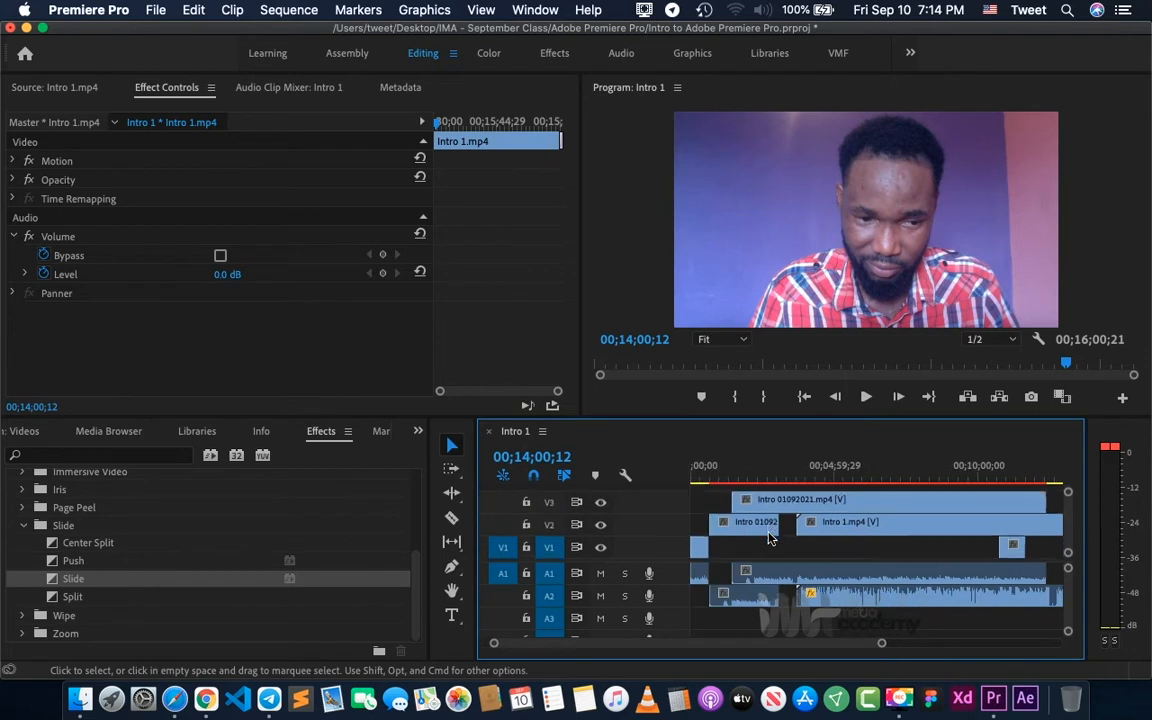
- Delete the short Intro 01092021.mp4 clip on V2 and move the Intro 1.mp4 clip to align with the start of the V3 clip
{"action": "left_click", "coordinate": [756, 470]}
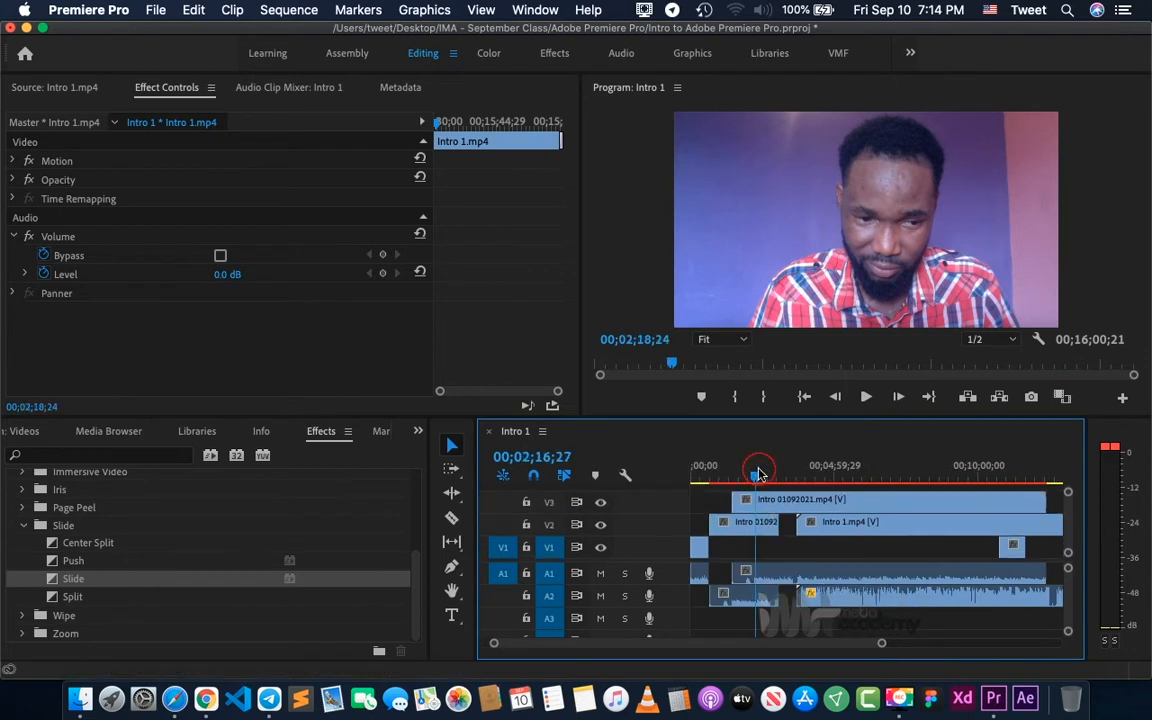
{"action": "left_click", "coordinate": [758, 526]}
{"action": "key", "text": "BackSpace"}
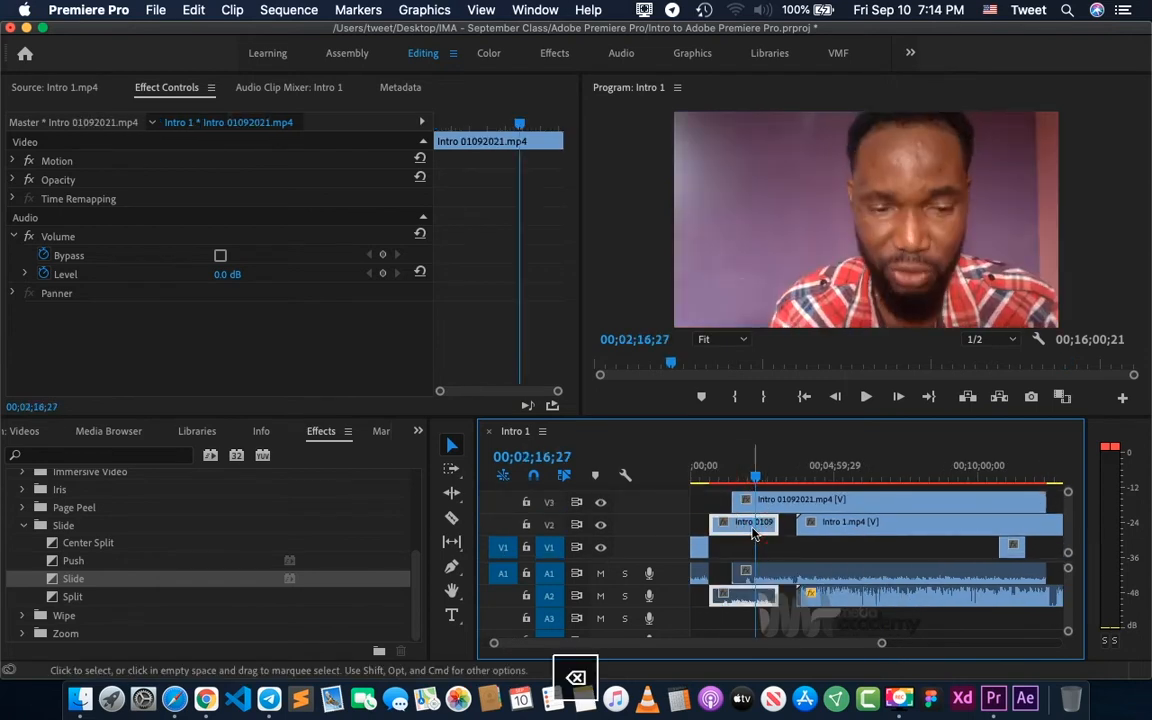
{"action": "left_click_drag", "start_coordinate": [854, 526], "coordinate": [790, 537]}
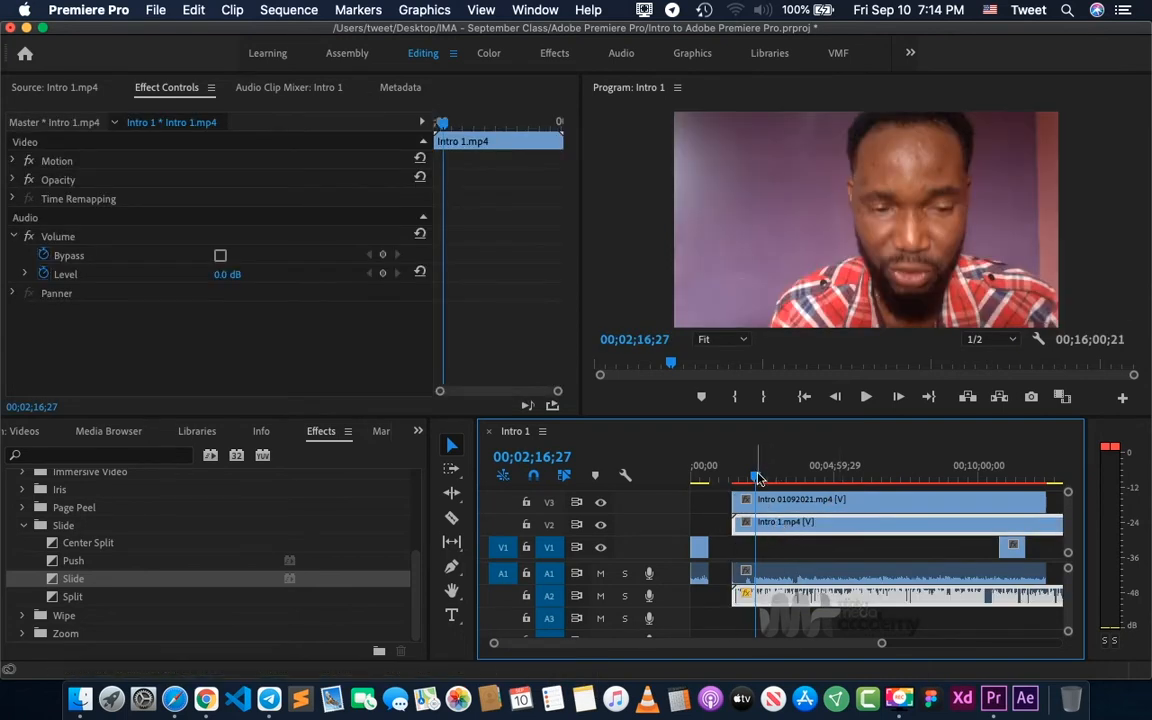
- Move the playhead to 00;01;33;08 near the start of the stacked clips and check the V3 and V2 clips' effect settings
{"action": "key", "text": "equal"}
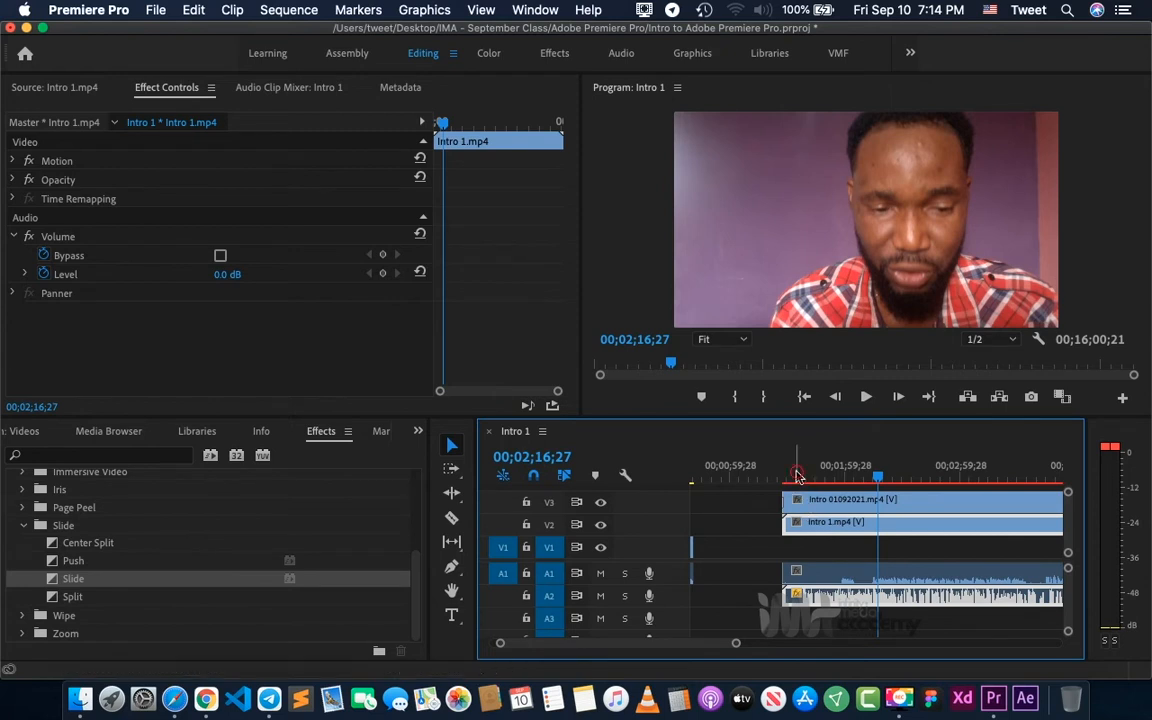
{"action": "left_click", "coordinate": [795, 476]}
{"action": "left_click", "coordinate": [757, 516]}
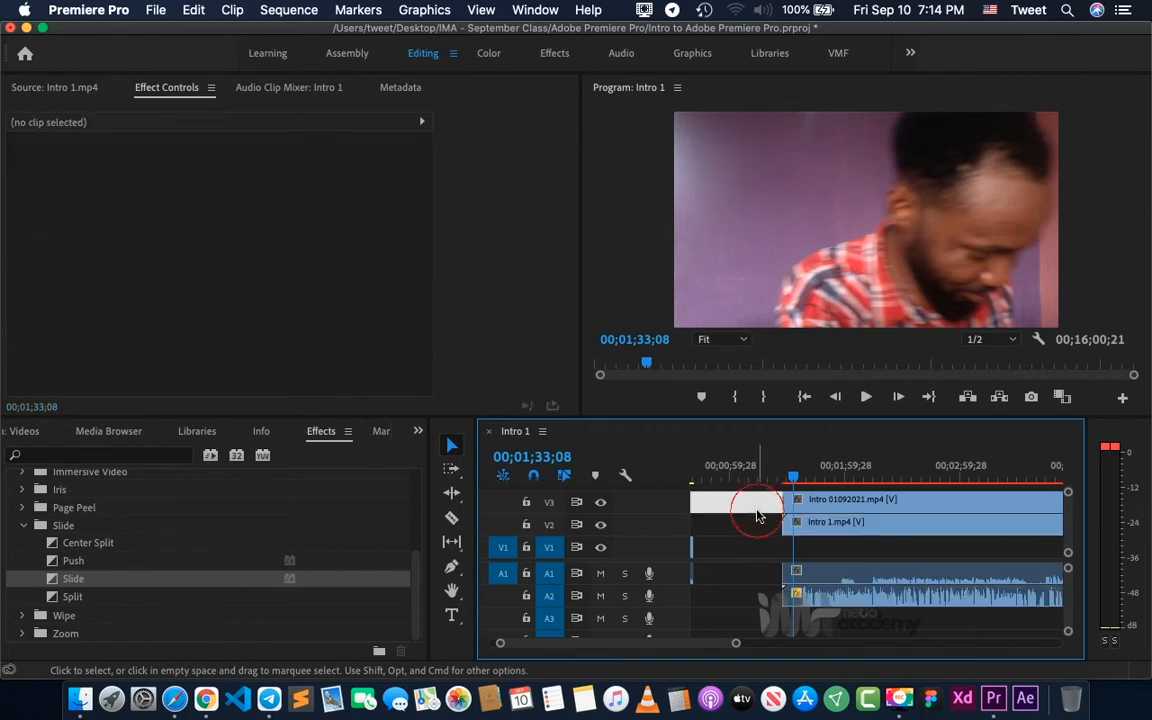
{"action": "left_click", "coordinate": [817, 505]}
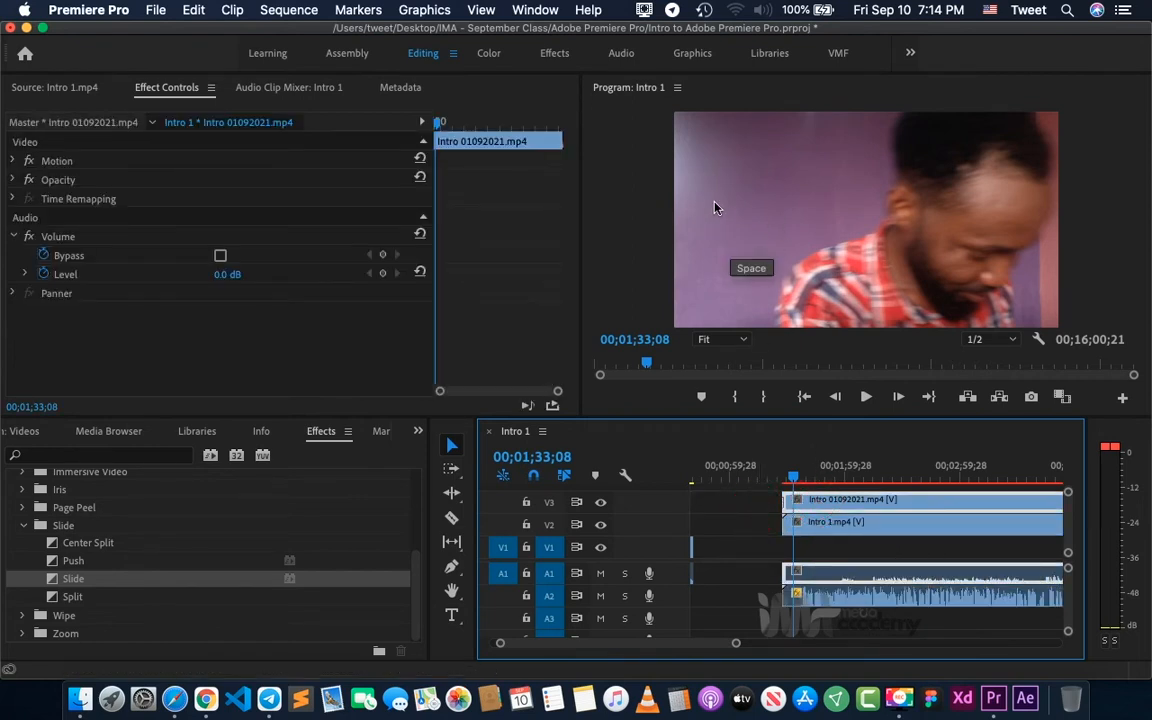
{"action": "left_click", "coordinate": [886, 521]}
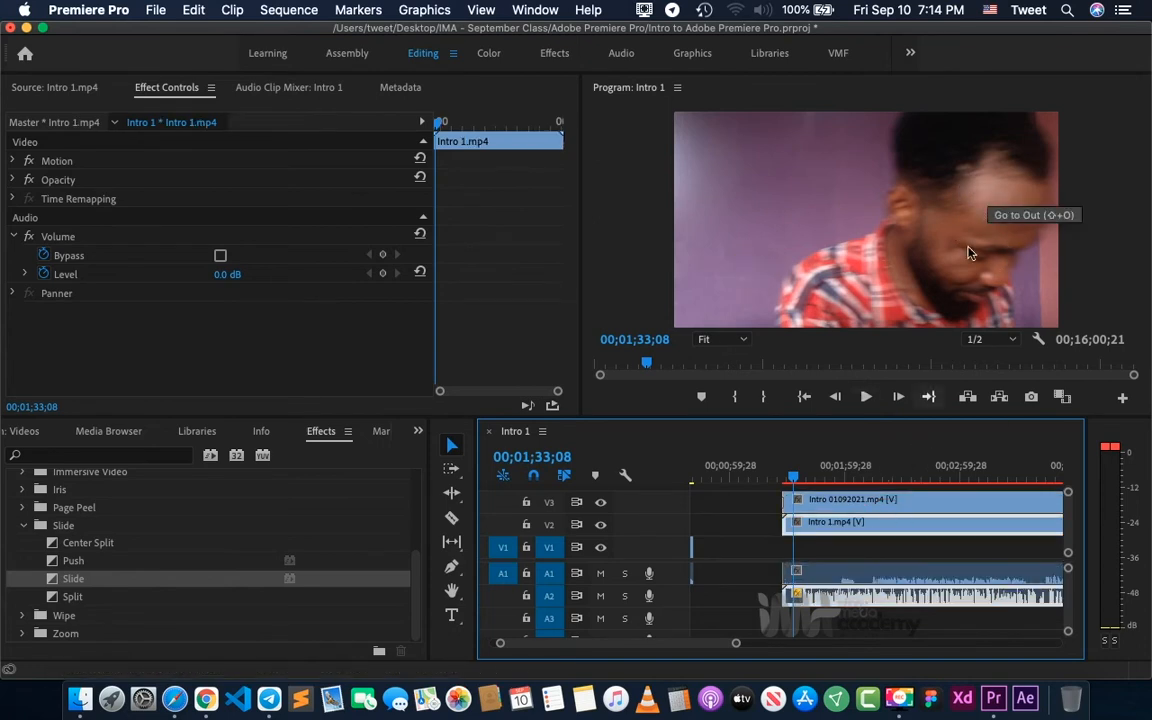
- Set the Motion scale of the Intro 01092021.mp4 clip on V3 to 50
{"action": "left_click", "coordinate": [838, 504]}
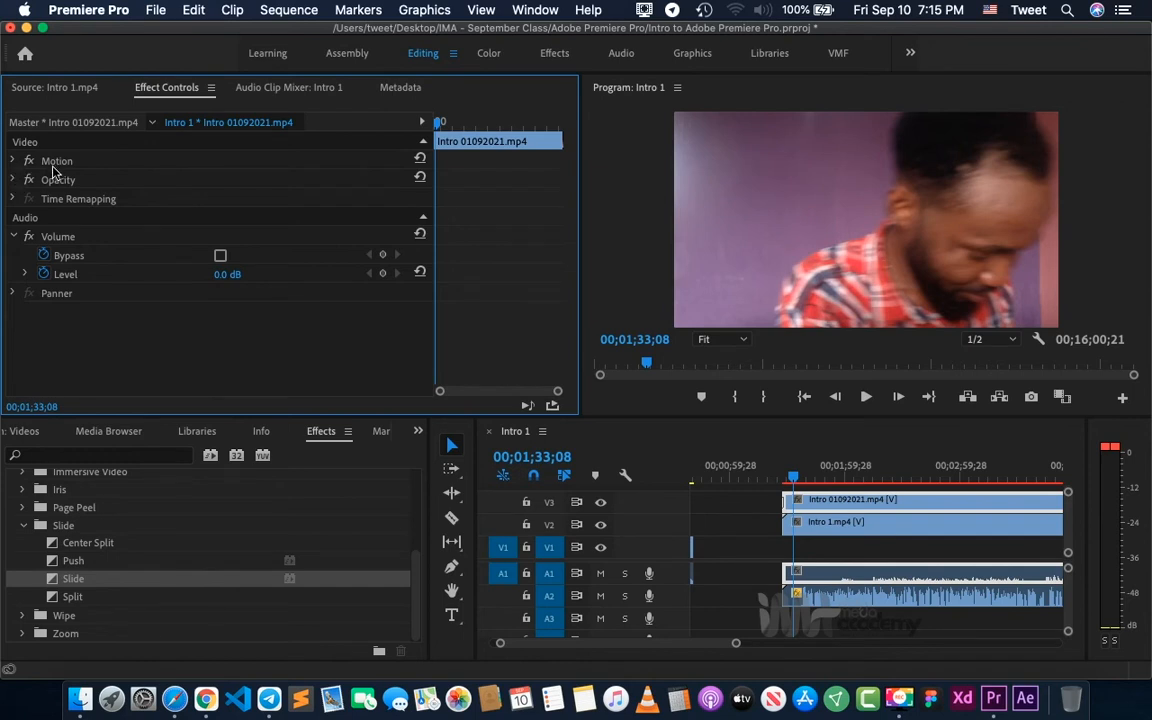
{"action": "left_click", "coordinate": [12, 160]}
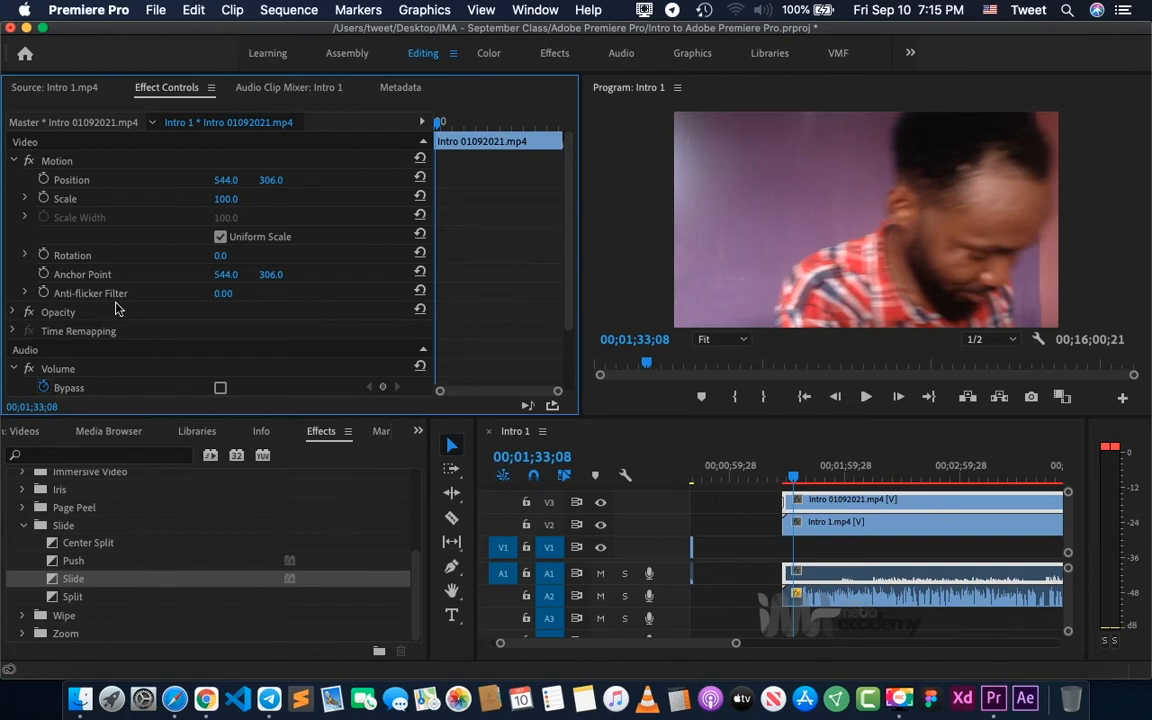
{"action": "left_click", "coordinate": [14, 161]}
{"action": "left_click", "coordinate": [14, 161]}
{"action": "left_click", "coordinate": [226, 200]}
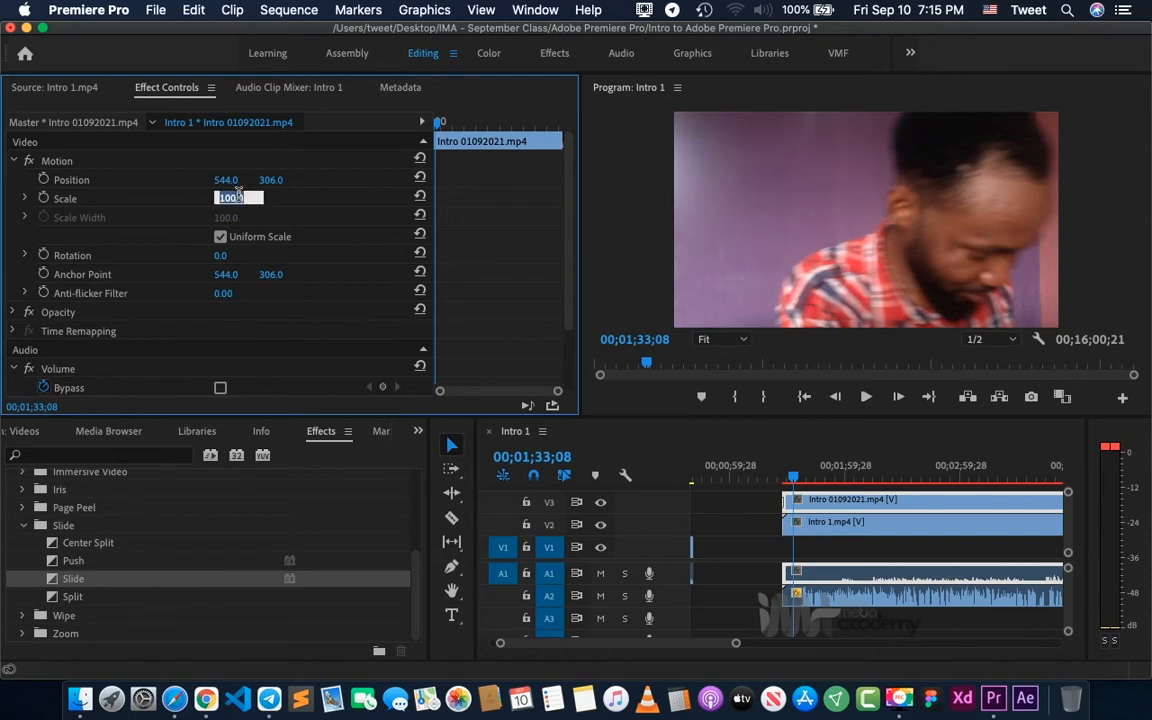
{"action": "type", "text": "50"}
{"action": "key", "text": "Return"}
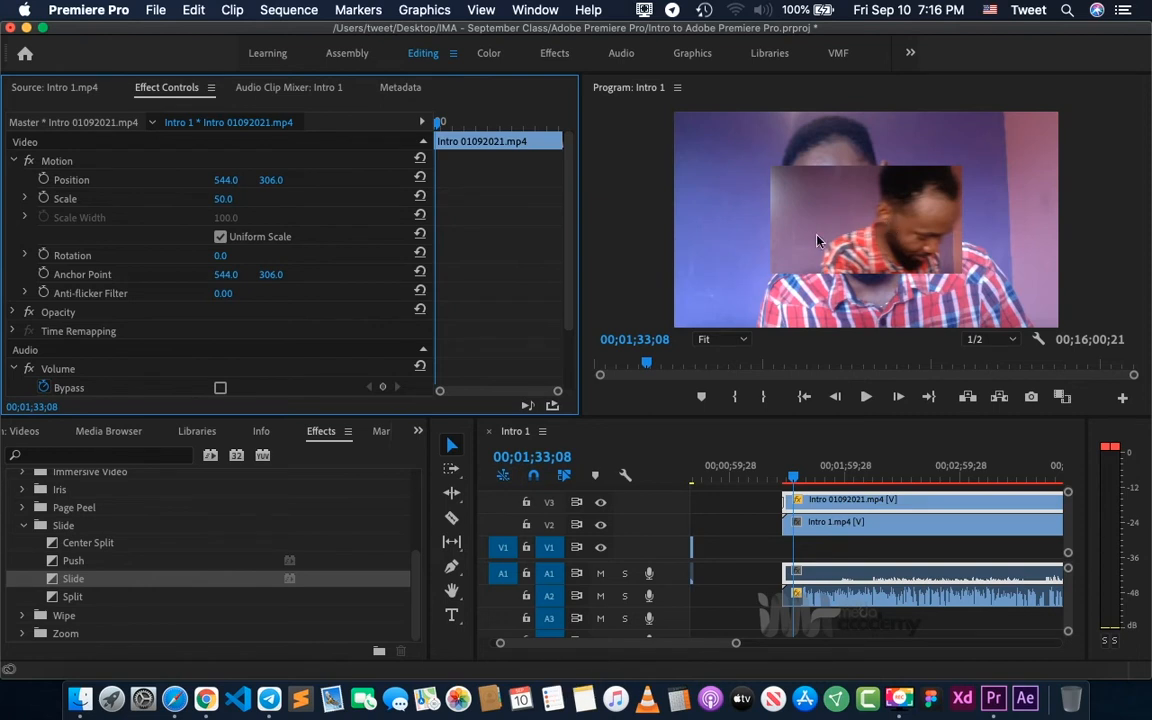
- Set the Motion scale of the Intro 1.mp4 clip on V2 to 50
{"action": "left_click", "coordinate": [818, 522]}
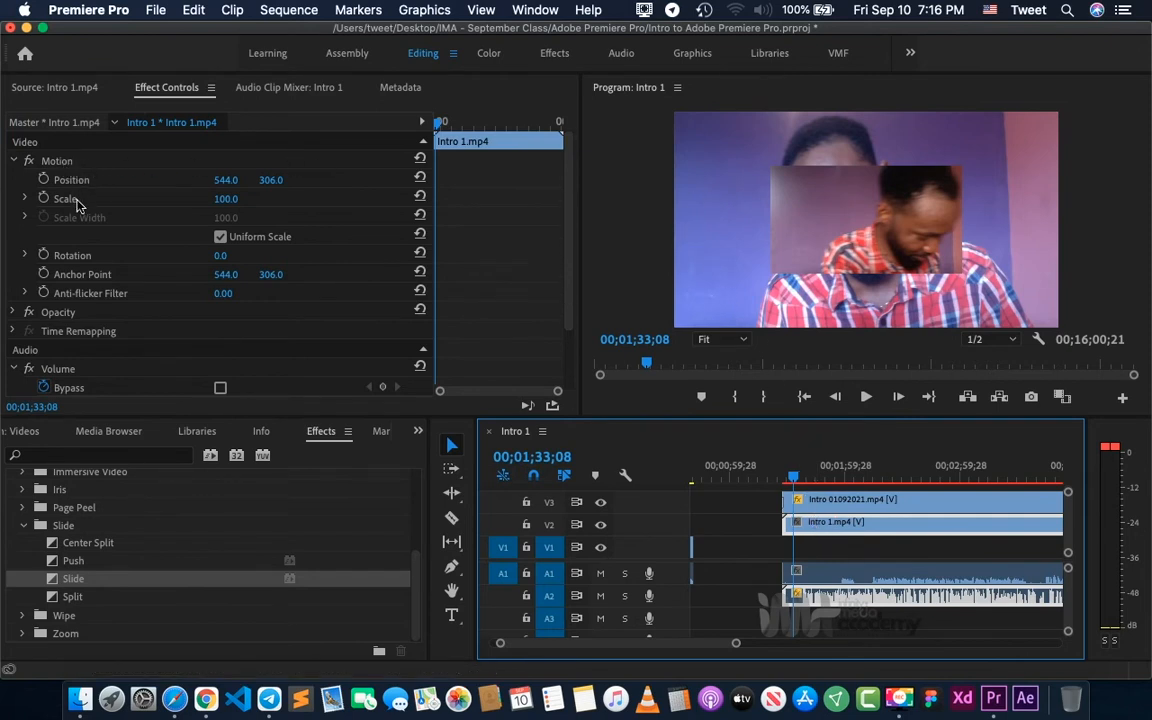
{"action": "left_click", "coordinate": [222, 199]}
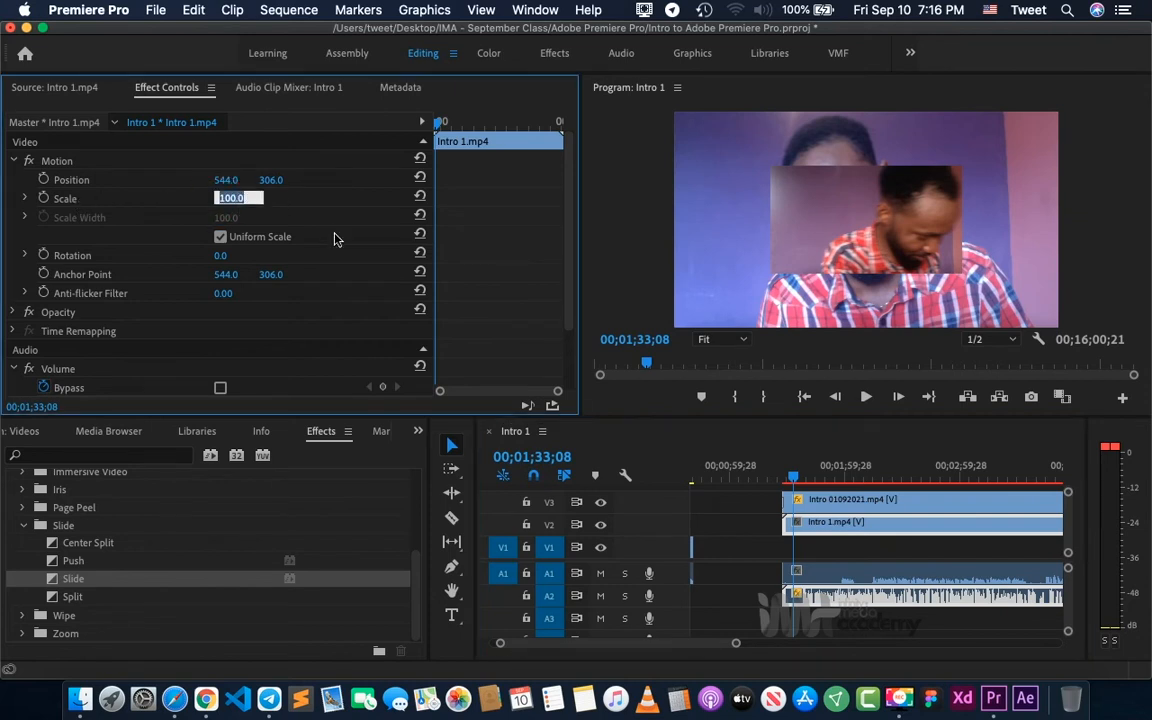
{"action": "type", "text": "50"}
{"action": "key", "text": "Return"}
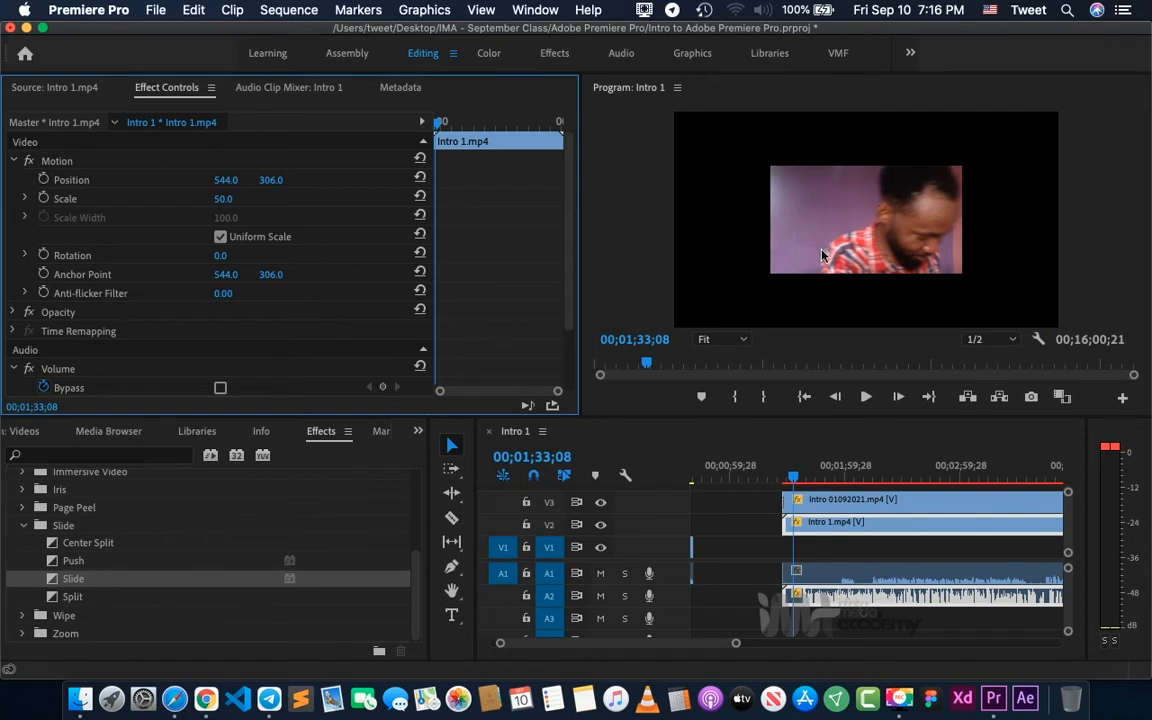
- Select the Intro 01092021.mp4 clip on V3
{"action": "left_click", "coordinate": [834, 507]}
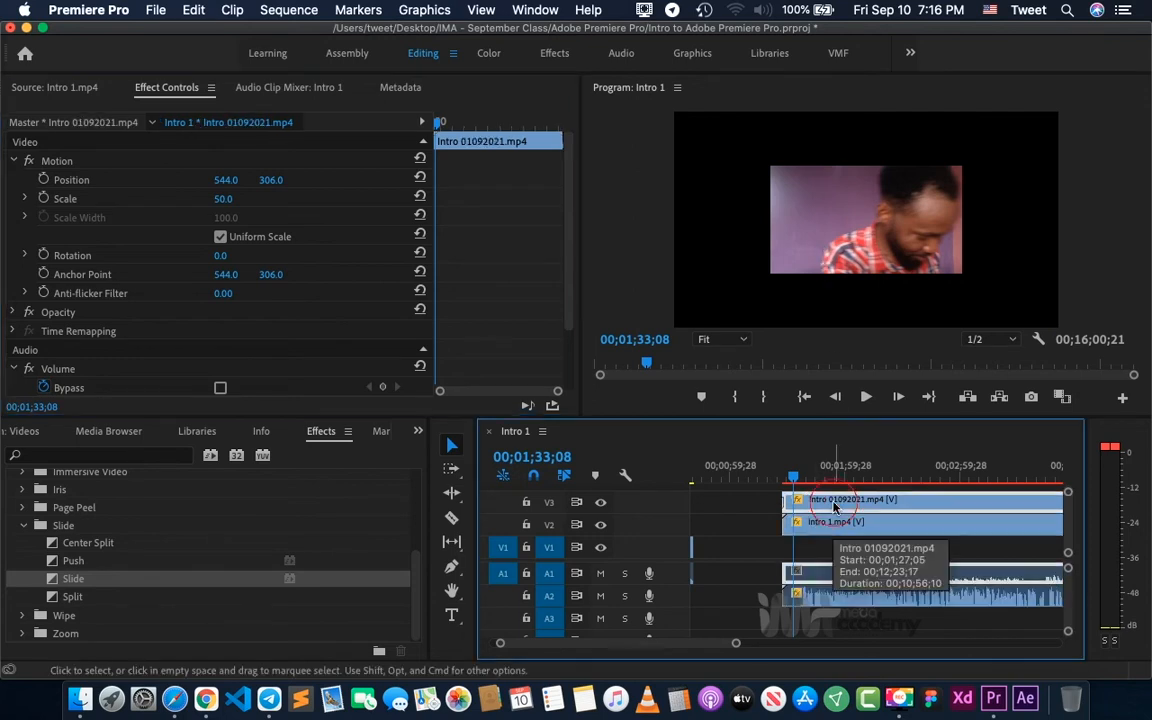
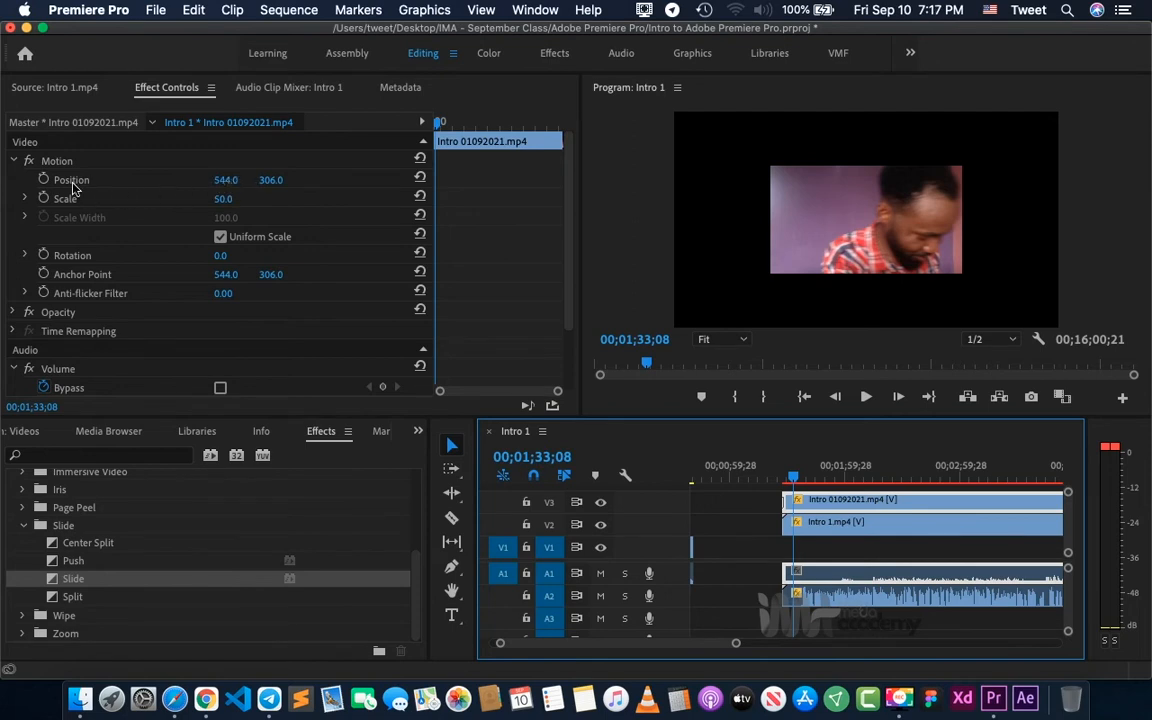
- Set the horizontal Motion Position of the Intro 01092021.mp4 clip on V3 to 273
{"action": "left_click", "coordinate": [227, 181]}
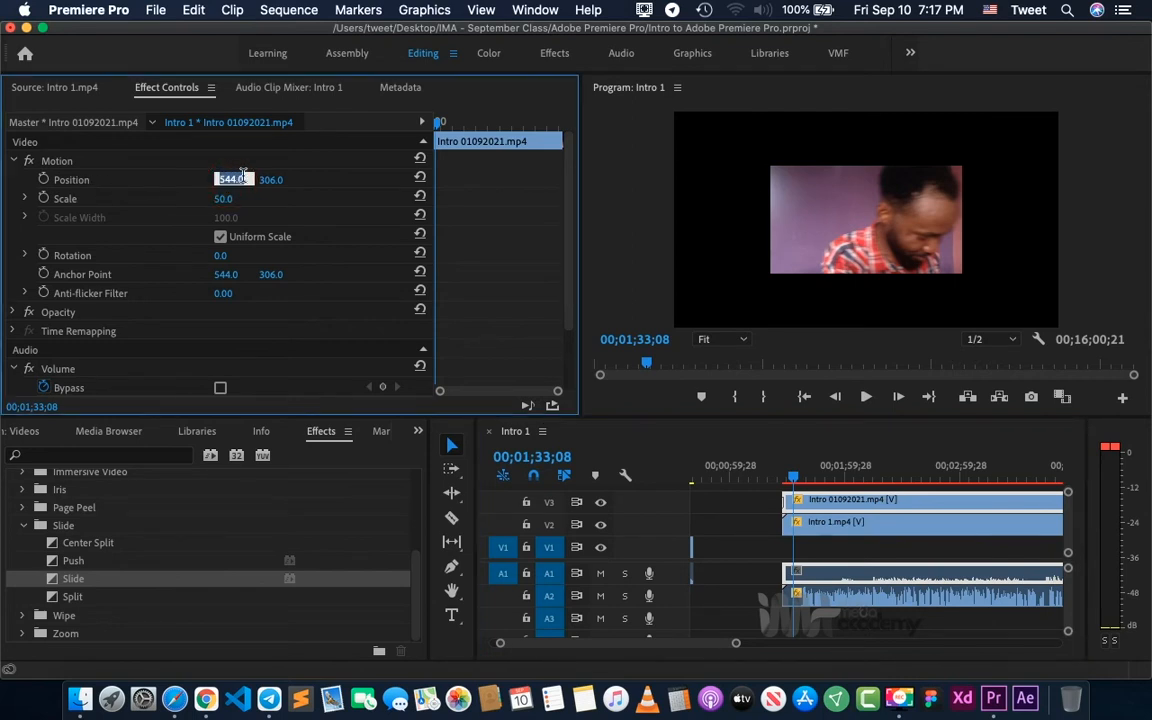
{"action": "left_click", "coordinate": [191, 182]}
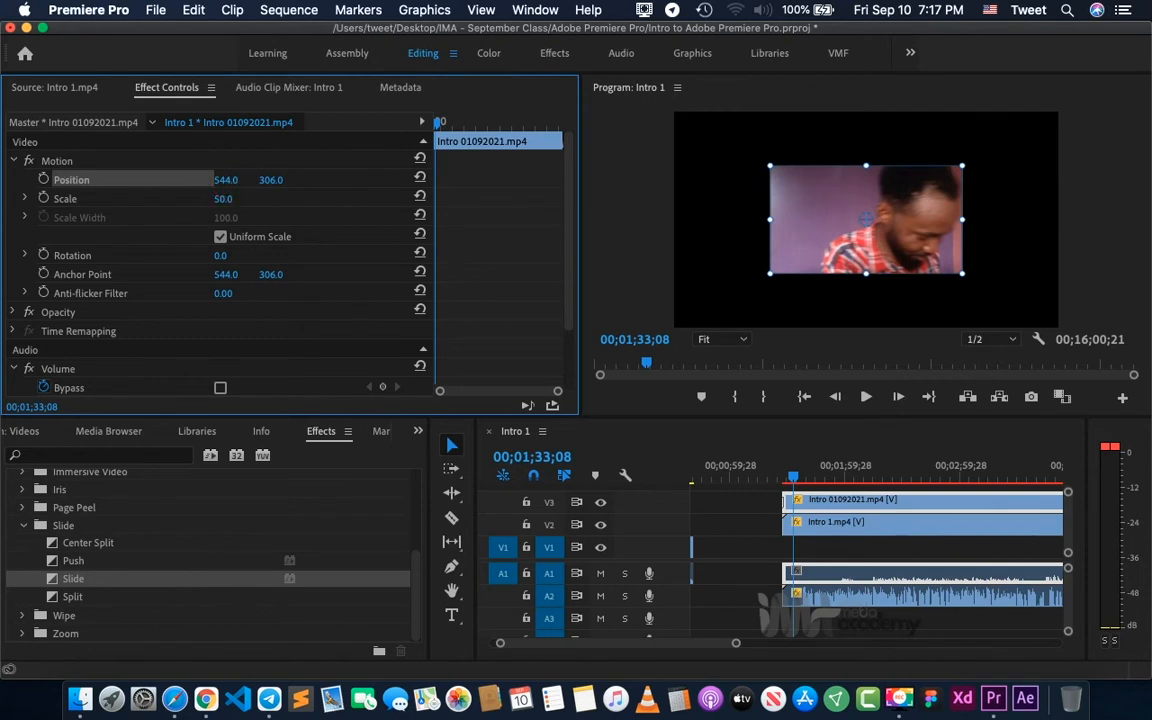
{"action": "left_click_drag", "start_coordinate": [226, 180], "coordinate": [97, 180]}
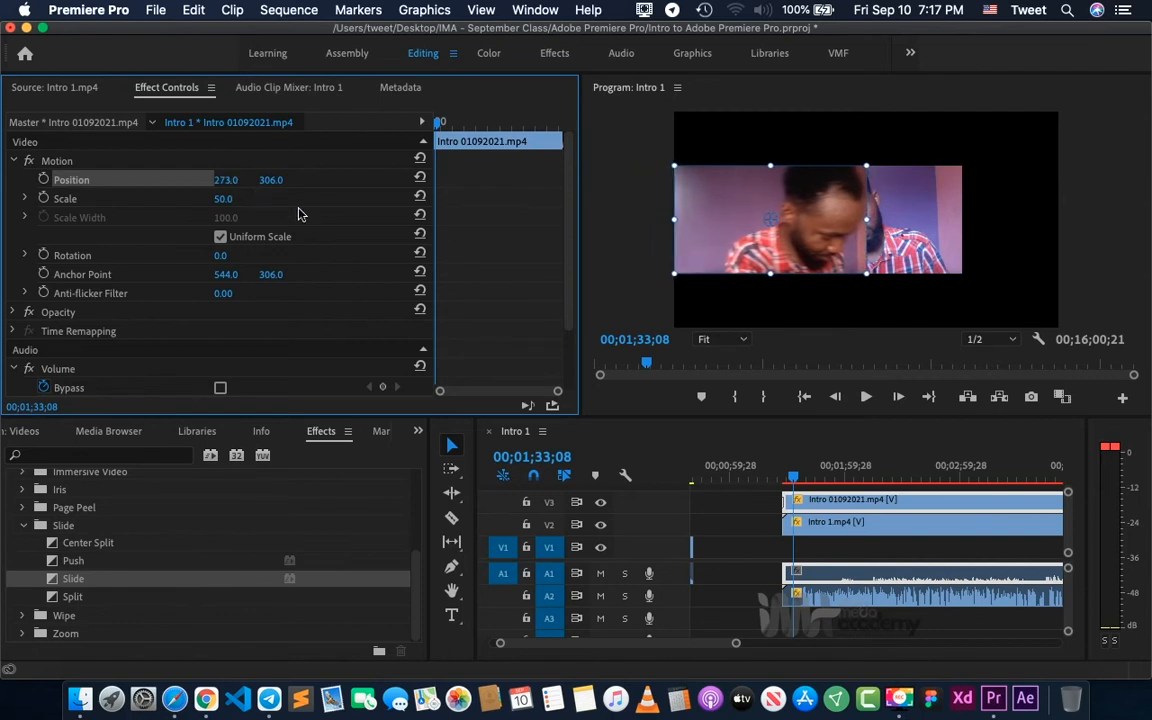
- Set the horizontal Motion Position of the Intro 1.mp4 clip on V2 to 818, keeping the vertical value
{"action": "left_click", "coordinate": [824, 533]}
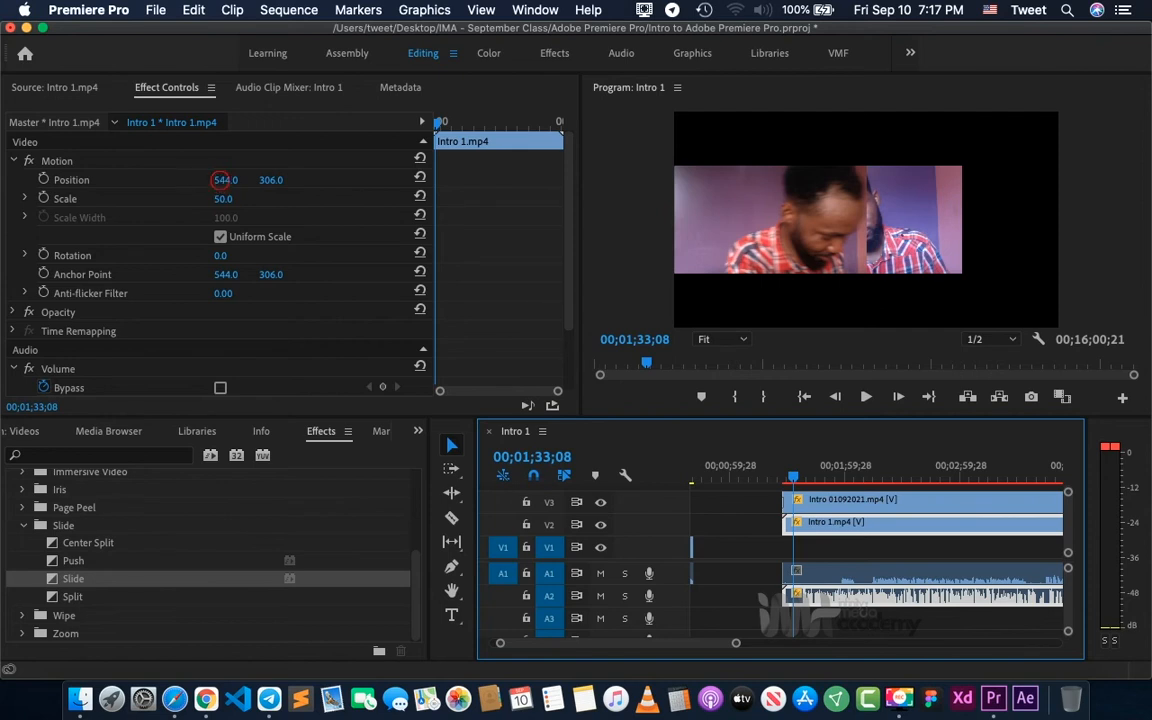
{"action": "left_click", "coordinate": [224, 181]}
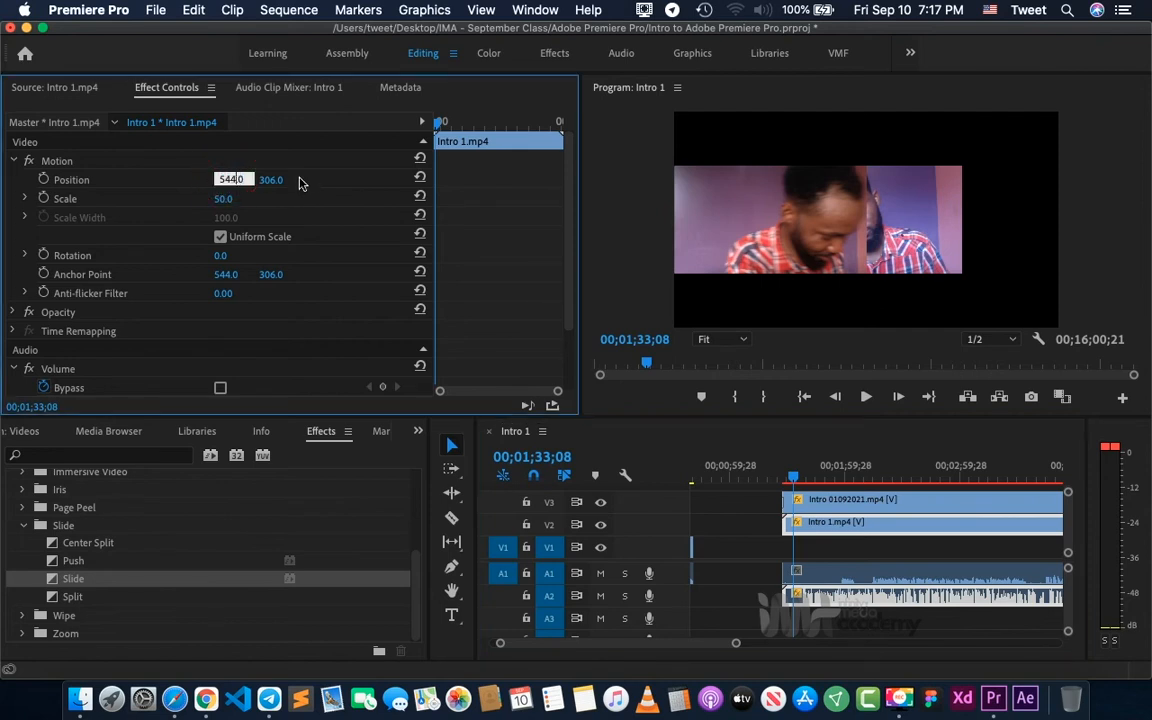
{"action": "left_click", "coordinate": [277, 180]}
{"action": "left_click", "coordinate": [334, 177]}
{"action": "left_click", "coordinate": [222, 180]}
{"action": "left_click", "coordinate": [307, 182]}
{"action": "left_click_drag", "start_coordinate": [224, 180], "coordinate": [498, 180]}
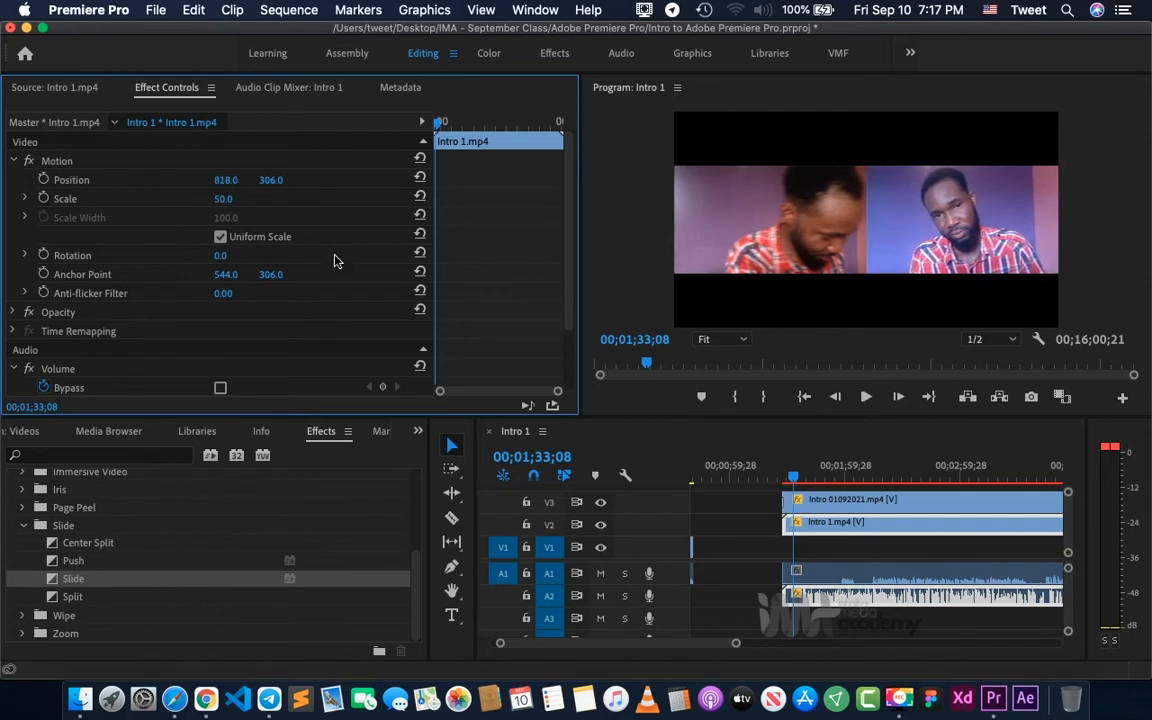
- Play the sequence from 00;01;21;03 into the stacked clips and delete the Dip to White transition at the V3 clip's start
{"action": "left_click", "coordinate": [773, 470]}
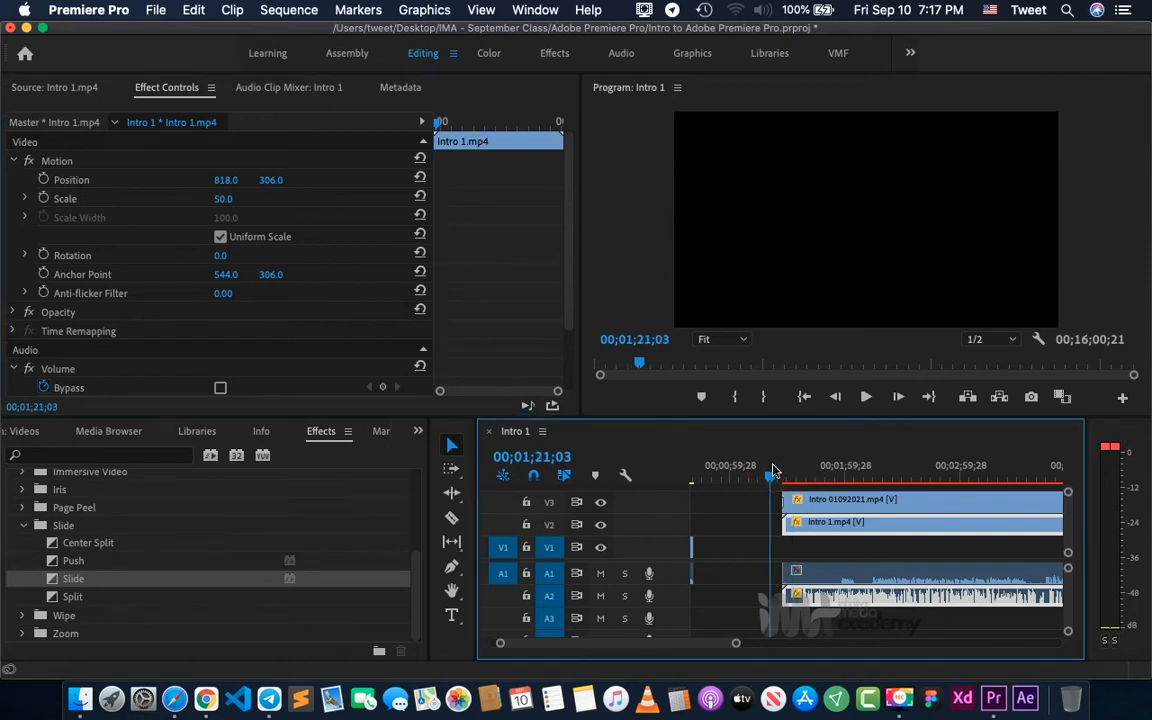
{"action": "key", "text": "space"}
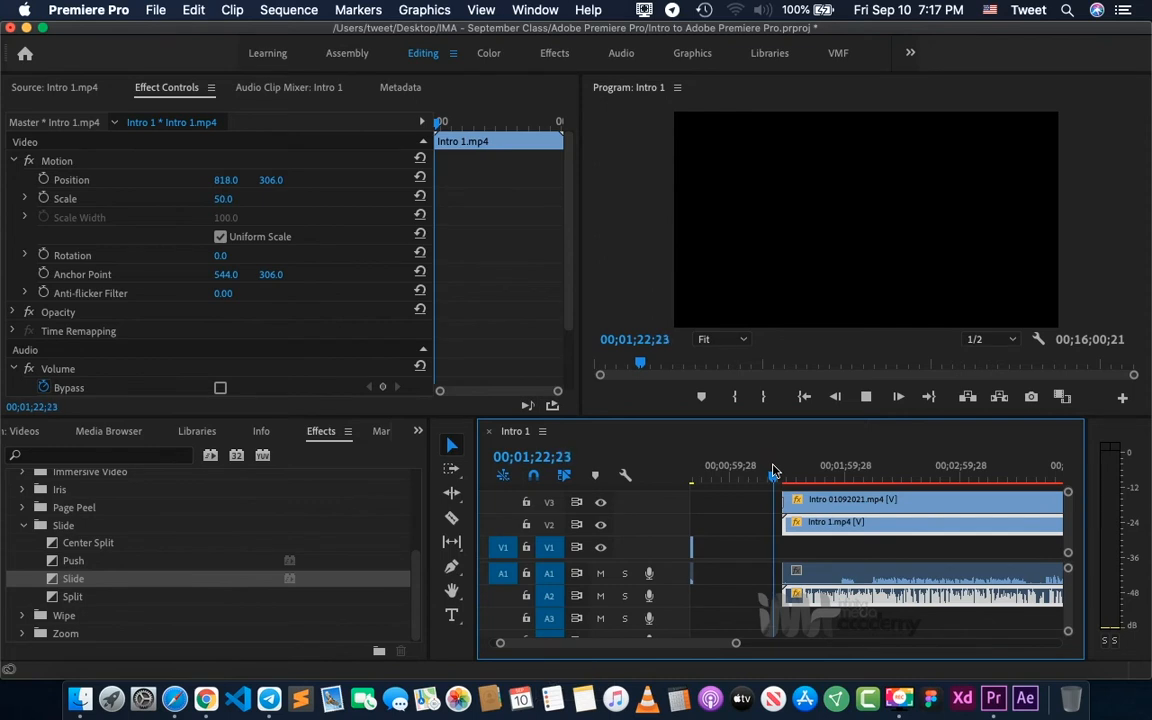
{"action": "key", "text": "equal"}
{"action": "key", "text": "equal"}
{"action": "key", "text": "equal"}
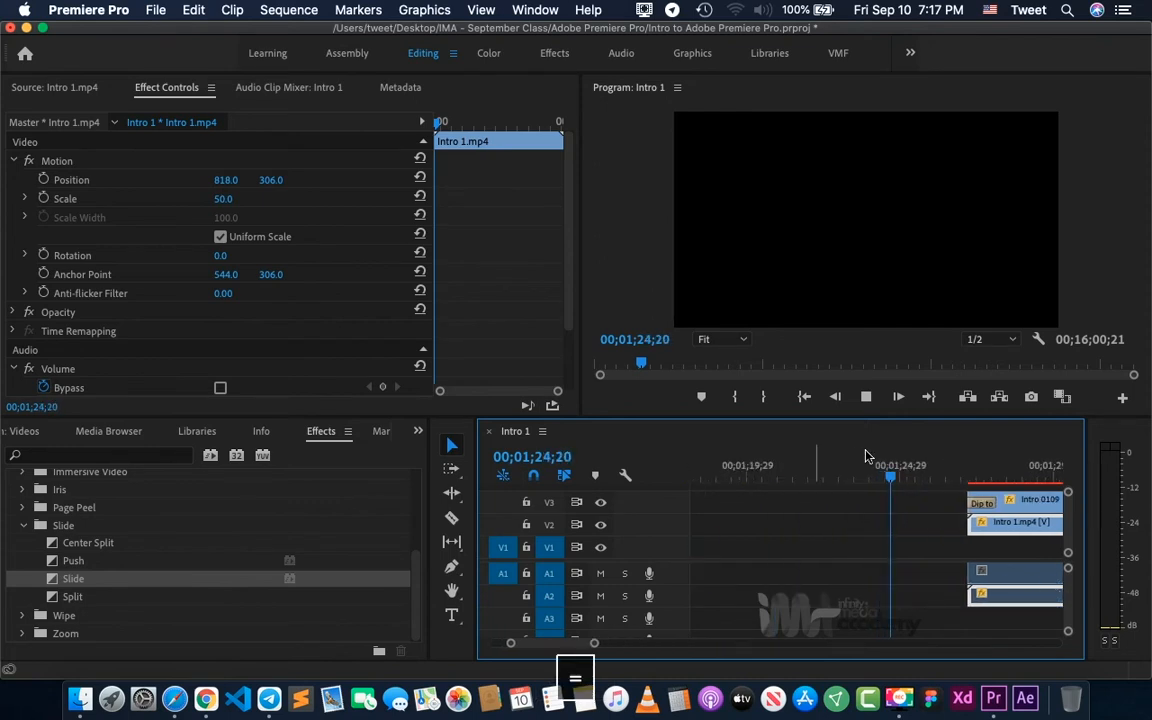
{"action": "key", "text": "space"}
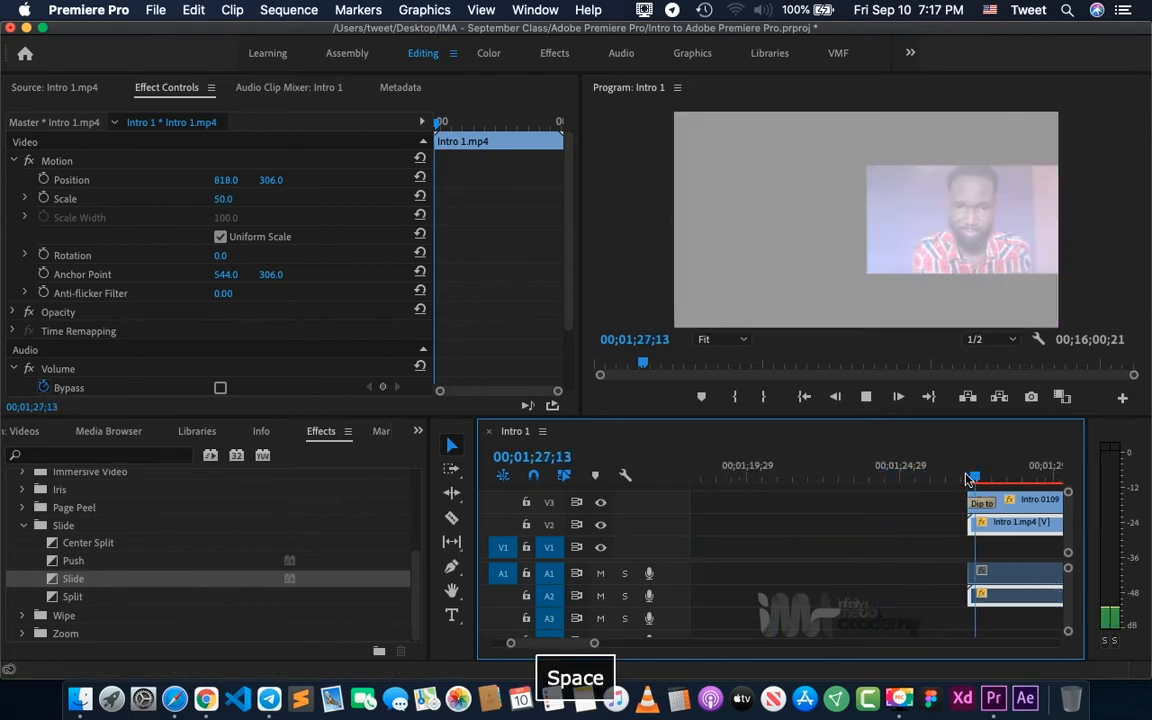
{"action": "key", "text": "space"}
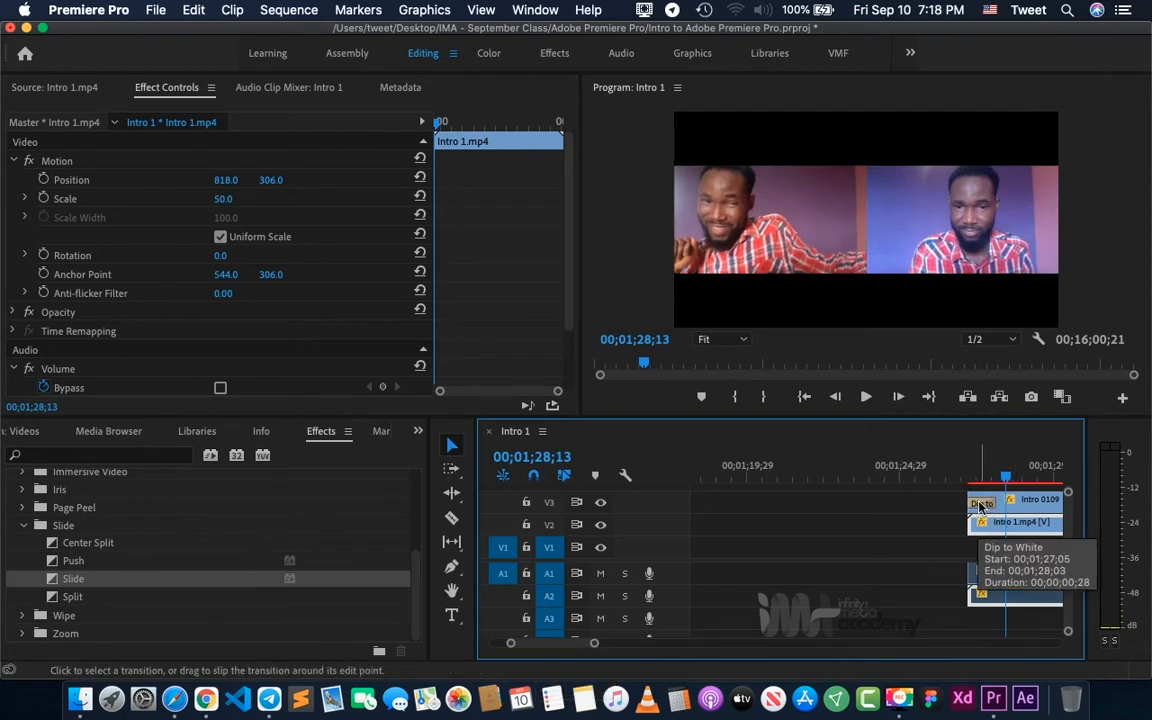
{"action": "left_click", "coordinate": [979, 505]}
{"action": "key", "text": "BackSpace"}
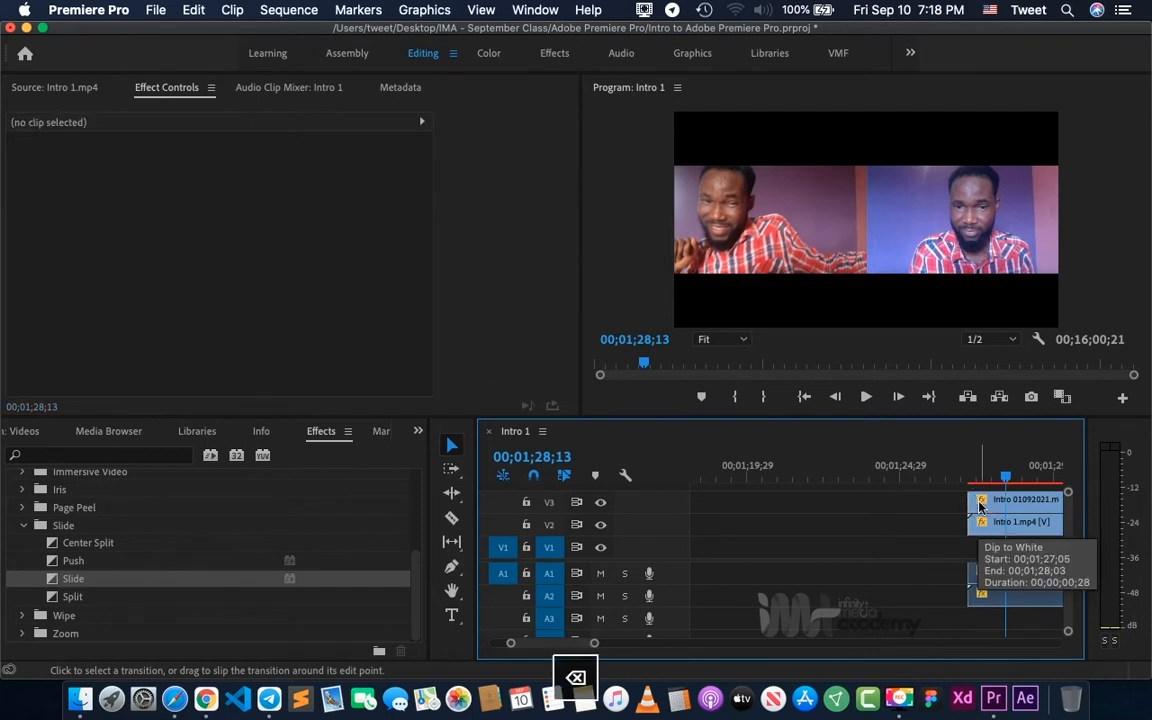
- Split the stacked V3 and V2 clips at 00;01;33;22 with the Razor tool and return to the Selection tool
{"action": "key", "text": "minus"}
{"action": "key", "text": "minus"}
{"action": "key", "text": "minus"}
{"action": "key", "text": "minus"}
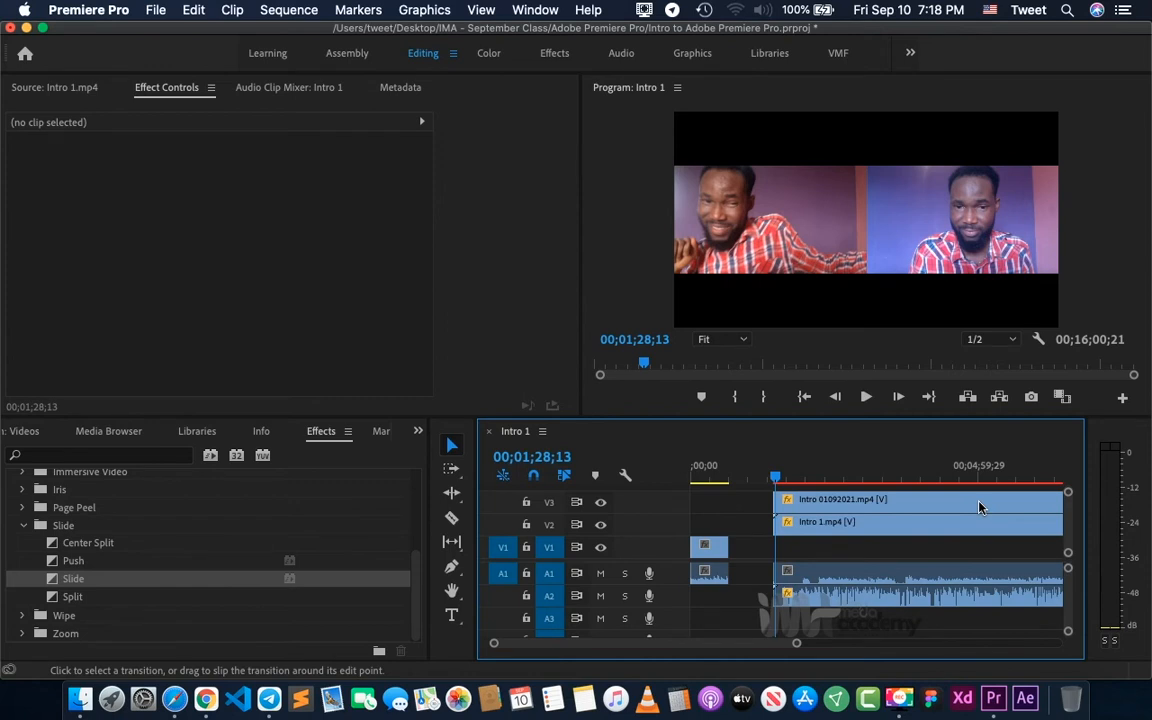
{"action": "left_click", "coordinate": [800, 474]}
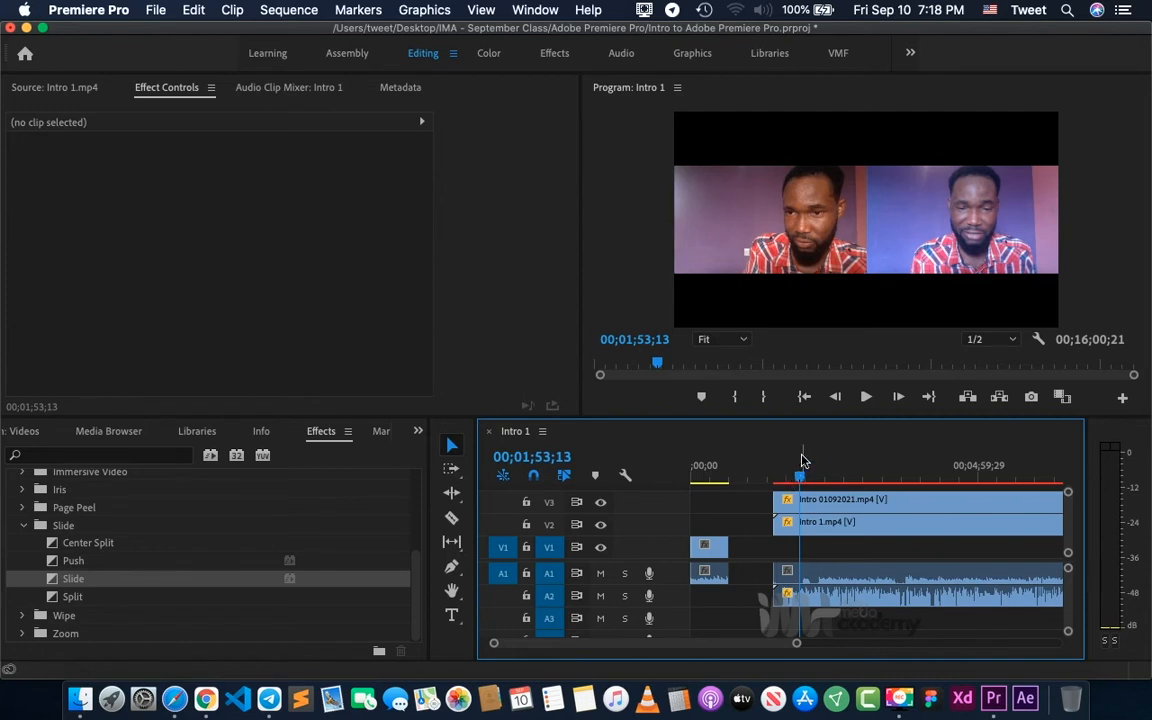
{"action": "left_click", "coordinate": [785, 483]}
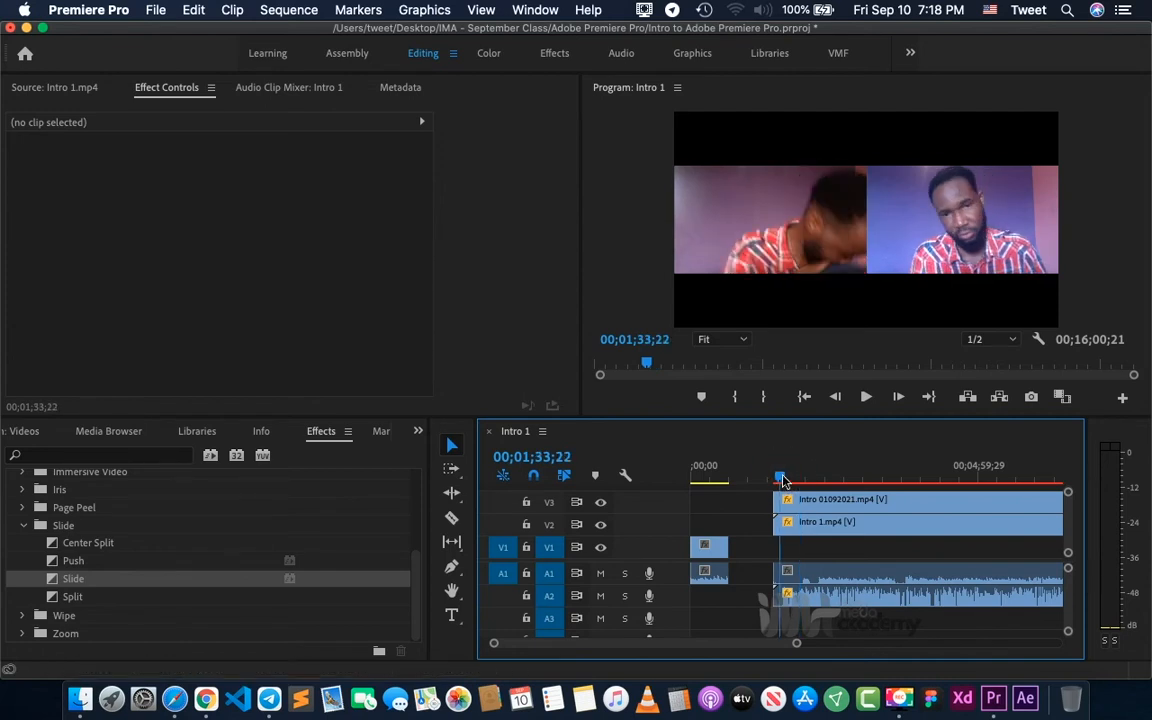
{"action": "key", "text": "equal"}
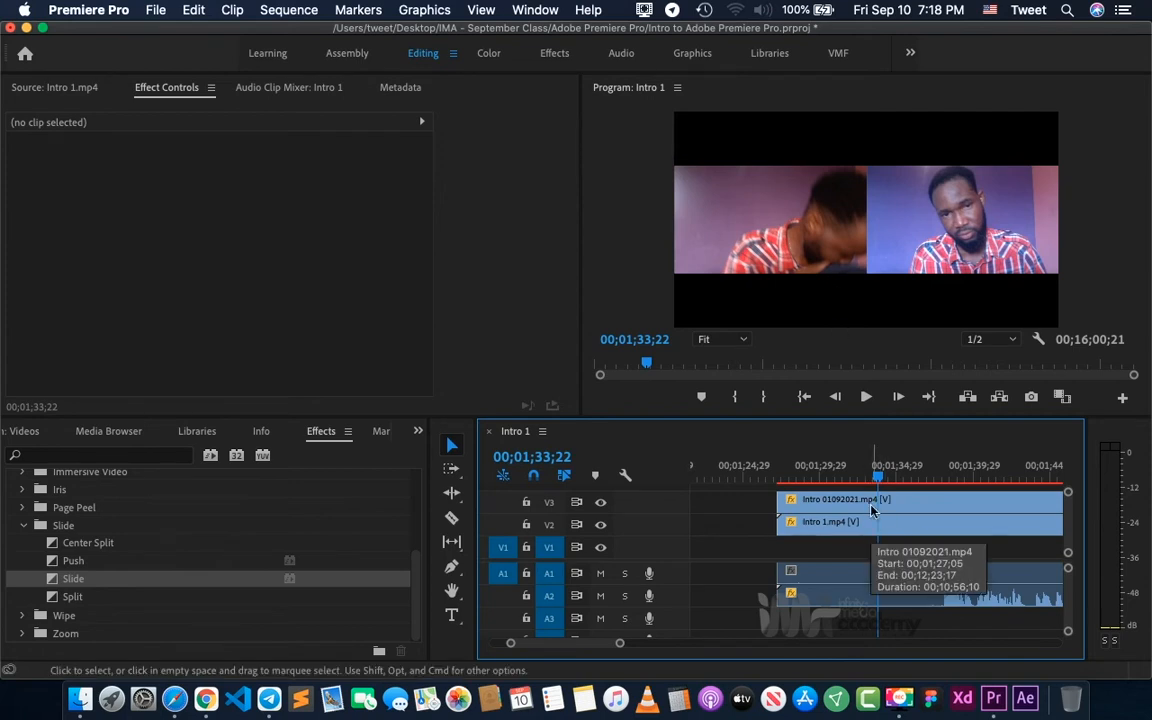
{"action": "left_click", "coordinate": [451, 518]}
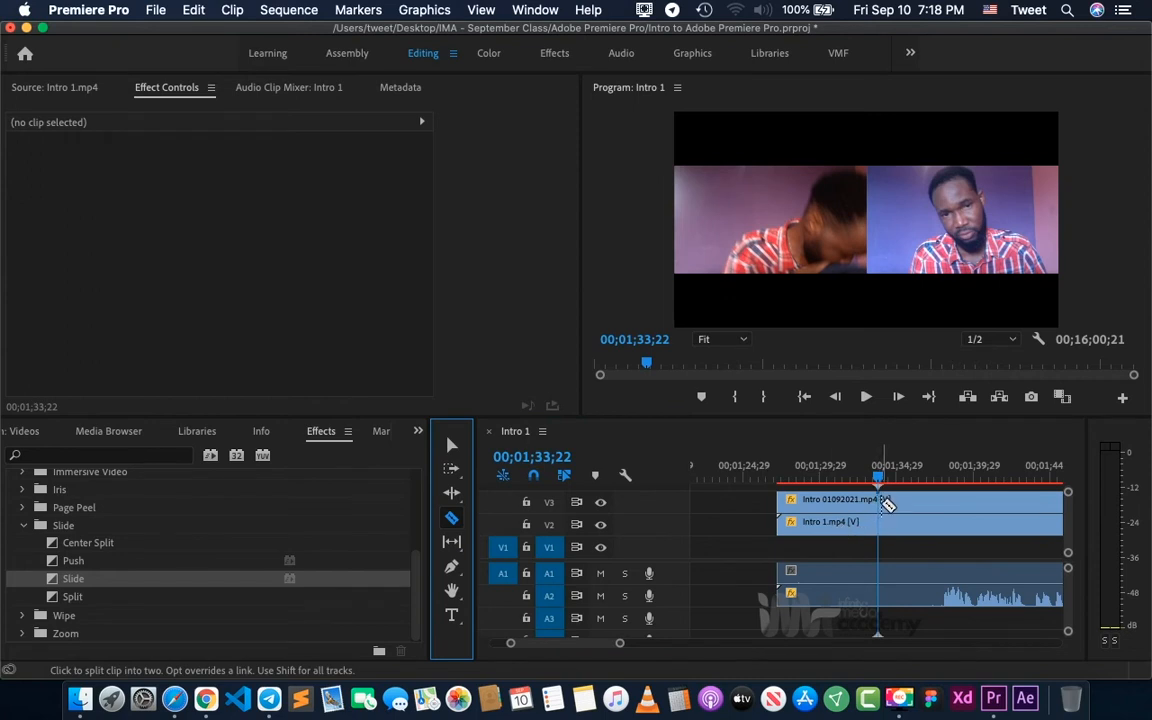
{"action": "left_click", "coordinate": [882, 501]}
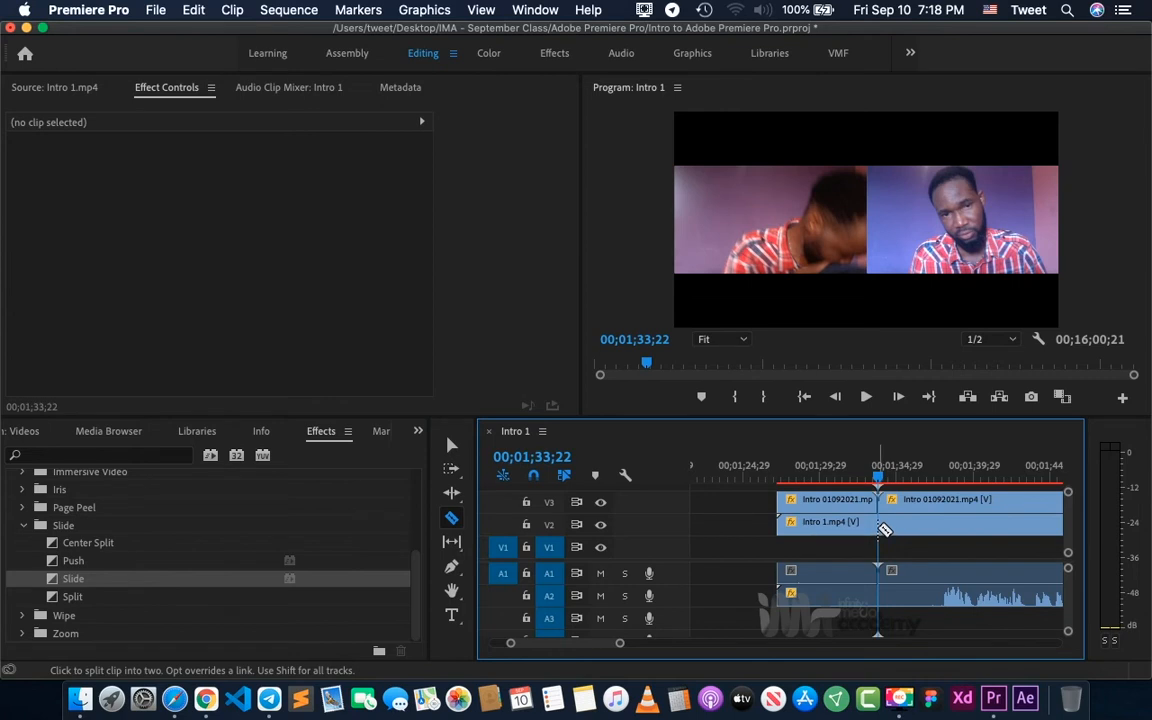
{"action": "left_click", "coordinate": [881, 525]}
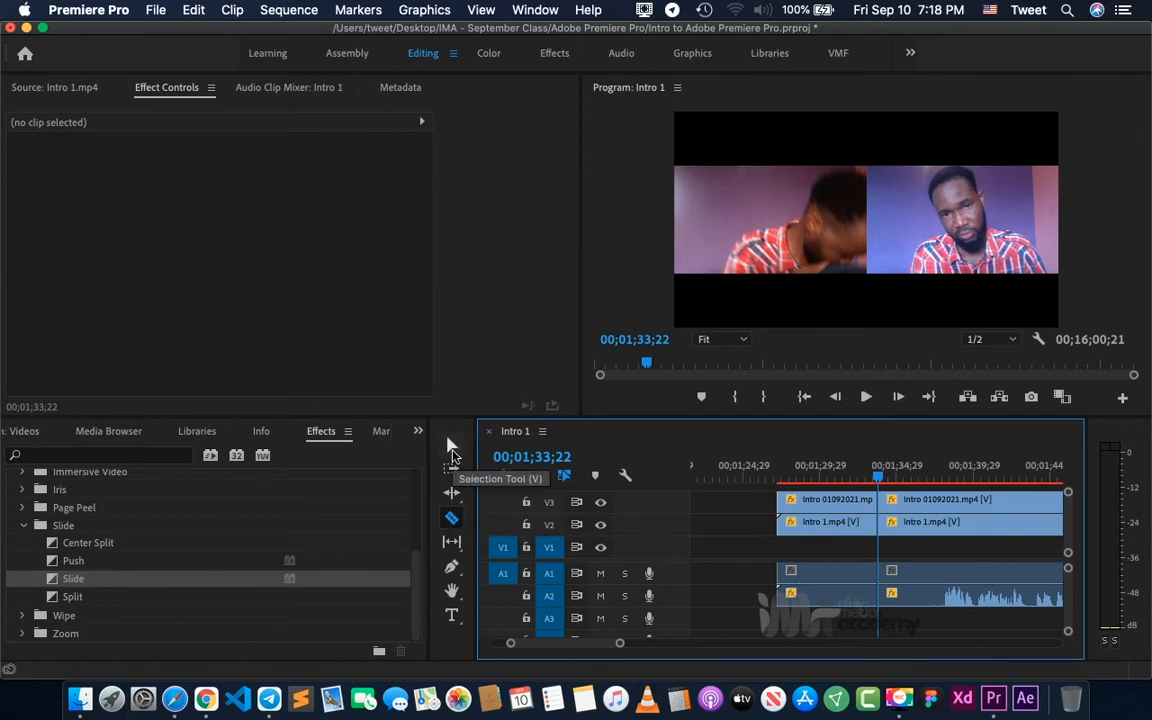
{"action": "left_click", "coordinate": [452, 447]}
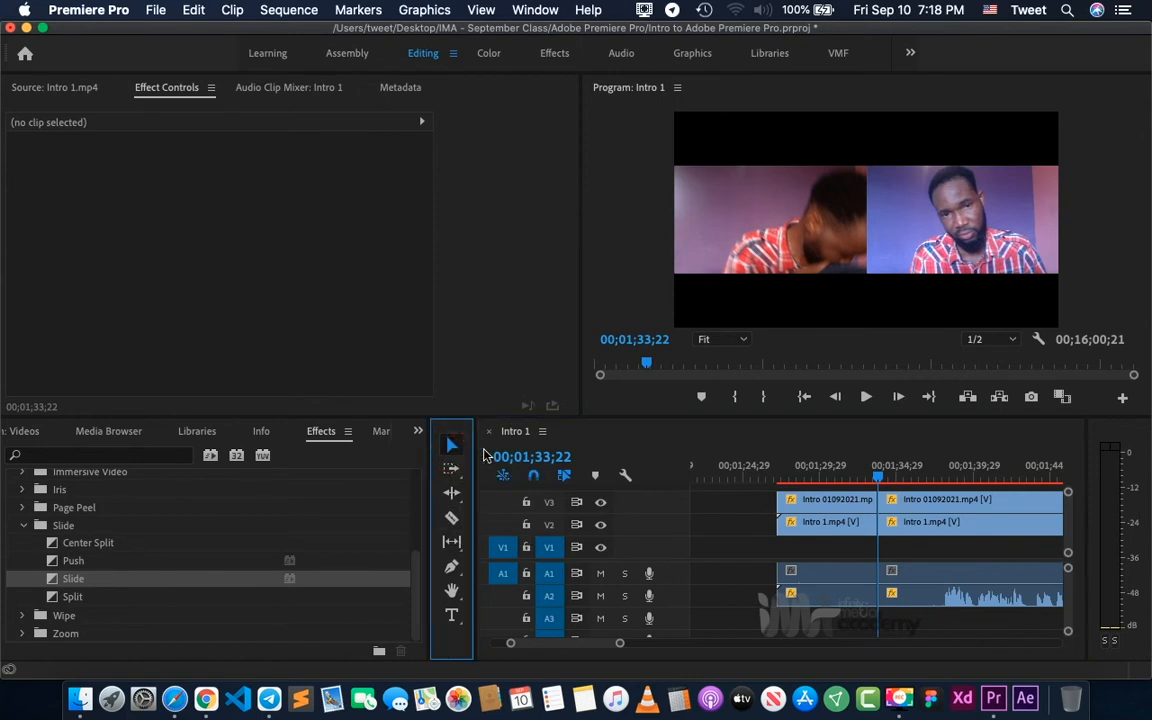
- Enable Position keyframing at the start of the second Intro 01092021.mp4 segment on V3
{"action": "left_click", "coordinate": [828, 511]}
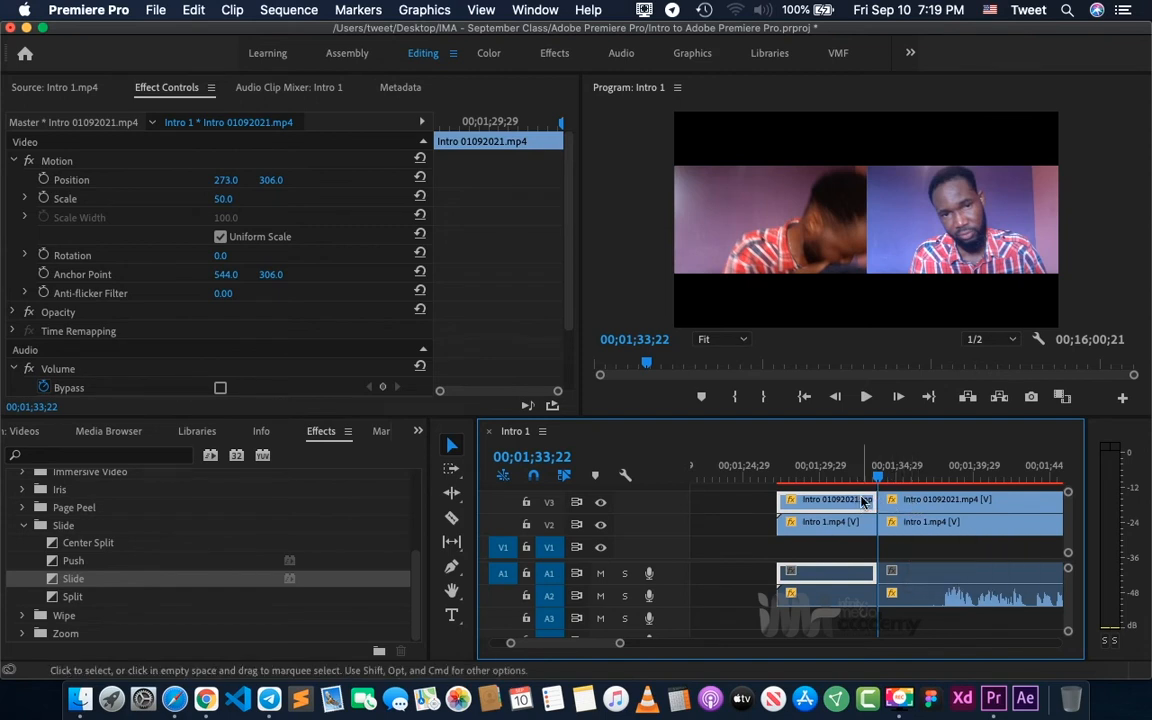
{"action": "left_click", "coordinate": [910, 520]}
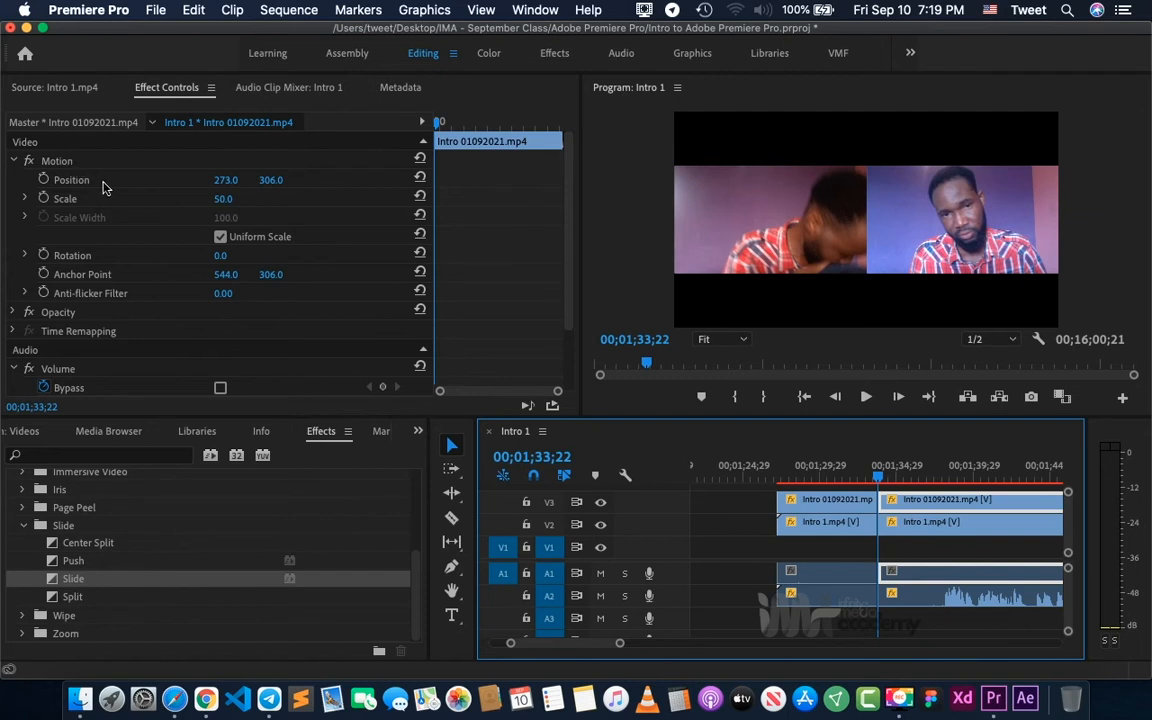
{"action": "left_click", "coordinate": [44, 180]}
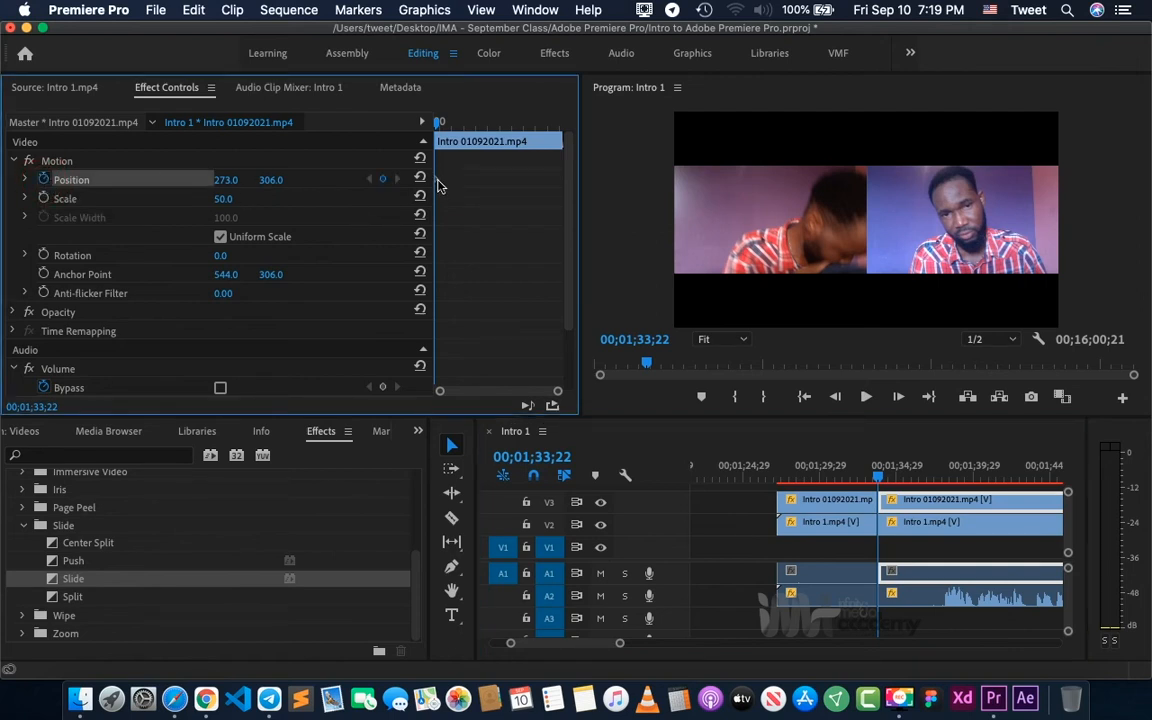
- Advance the playhead frame by frame to 00;01;34;01 and save the project
{"action": "key", "text": "="}
{"action": "key", "text": "="}
{"action": "key", "text": "="}
{"action": "key", "text": "="}
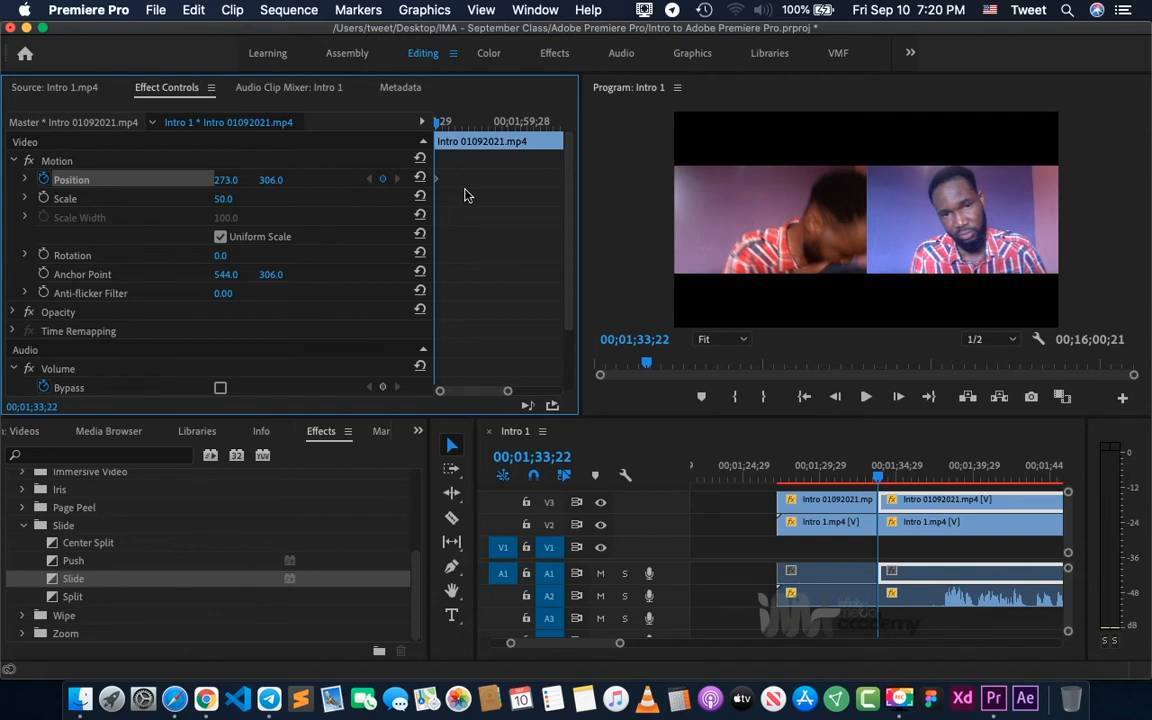
{"action": "key", "text": "Right"}
{"action": "key", "text": "Right"}
{"action": "key", "text": "Right"}
{"action": "key", "text": "Right"}
{"action": "key", "text": "Right"}
{"action": "key", "text": "Right"}
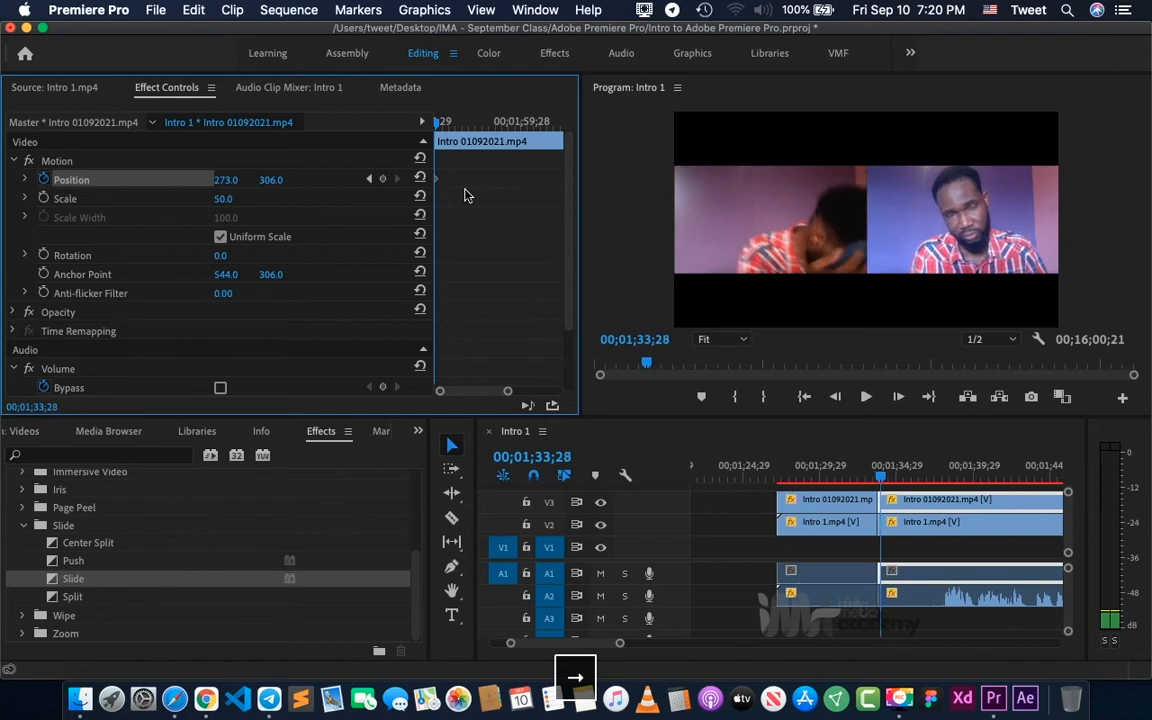
{"action": "key", "text": "Right"}
{"action": "key", "text": "Right"}
{"action": "key", "text": "Right"}
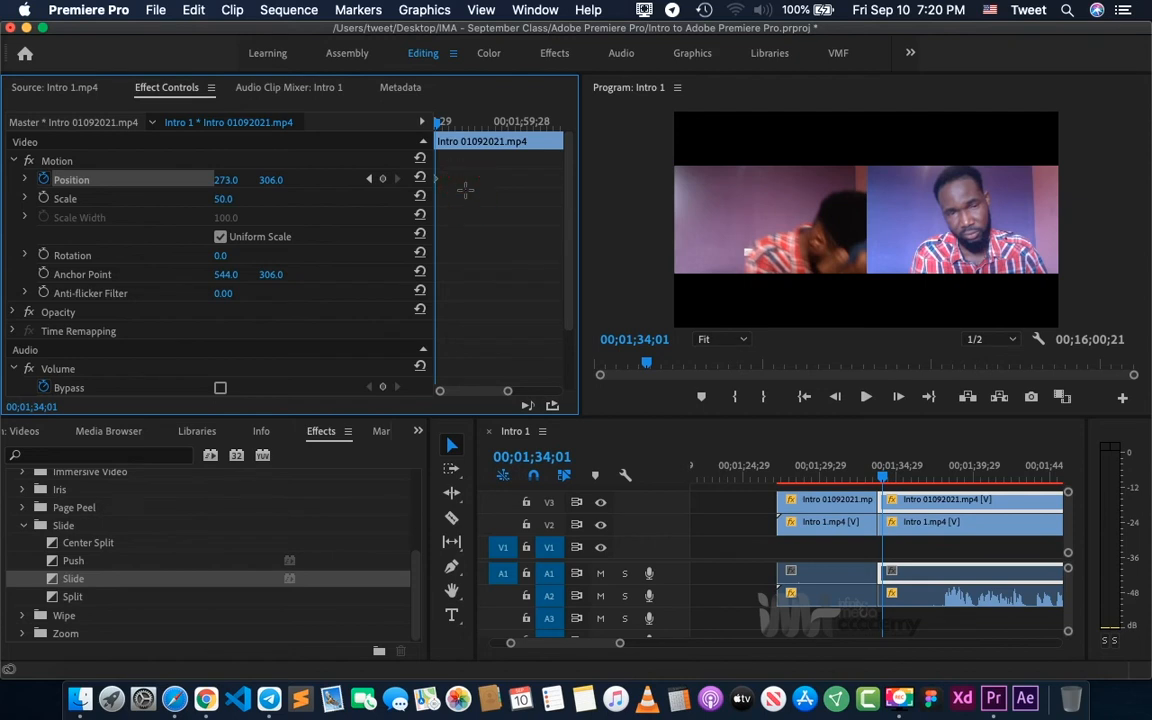
{"action": "key", "text": "equal"}
{"action": "key", "text": "super+s"}
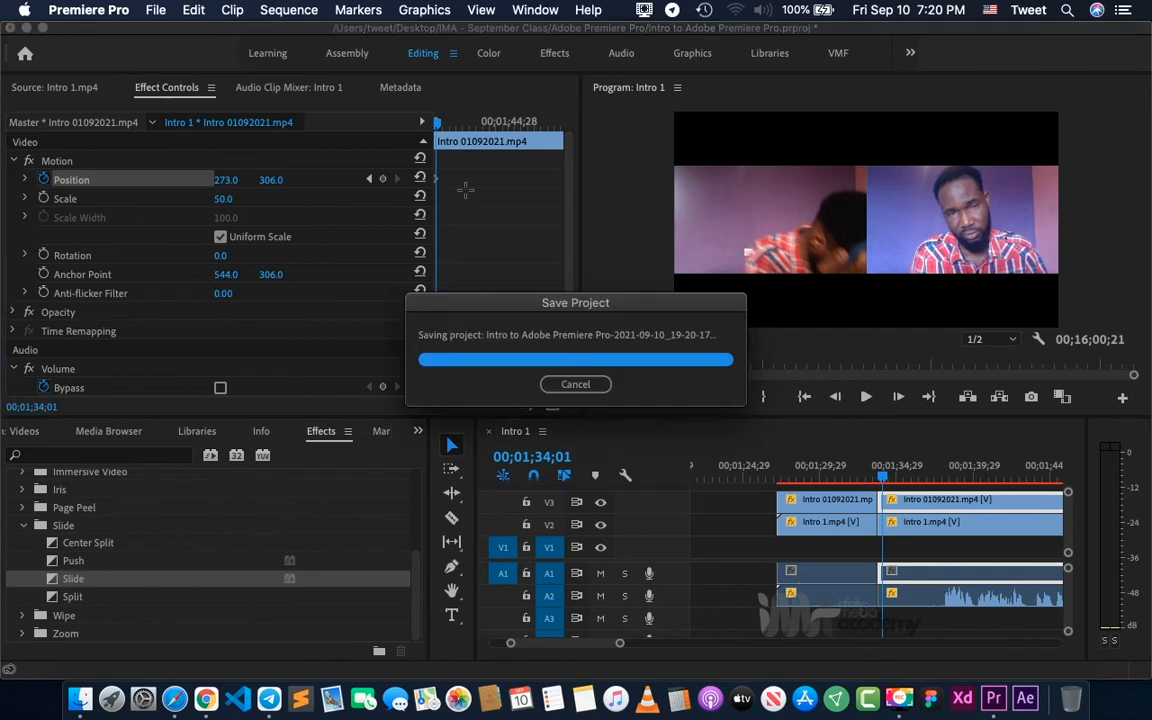
{"action": "key", "text": "equal"}
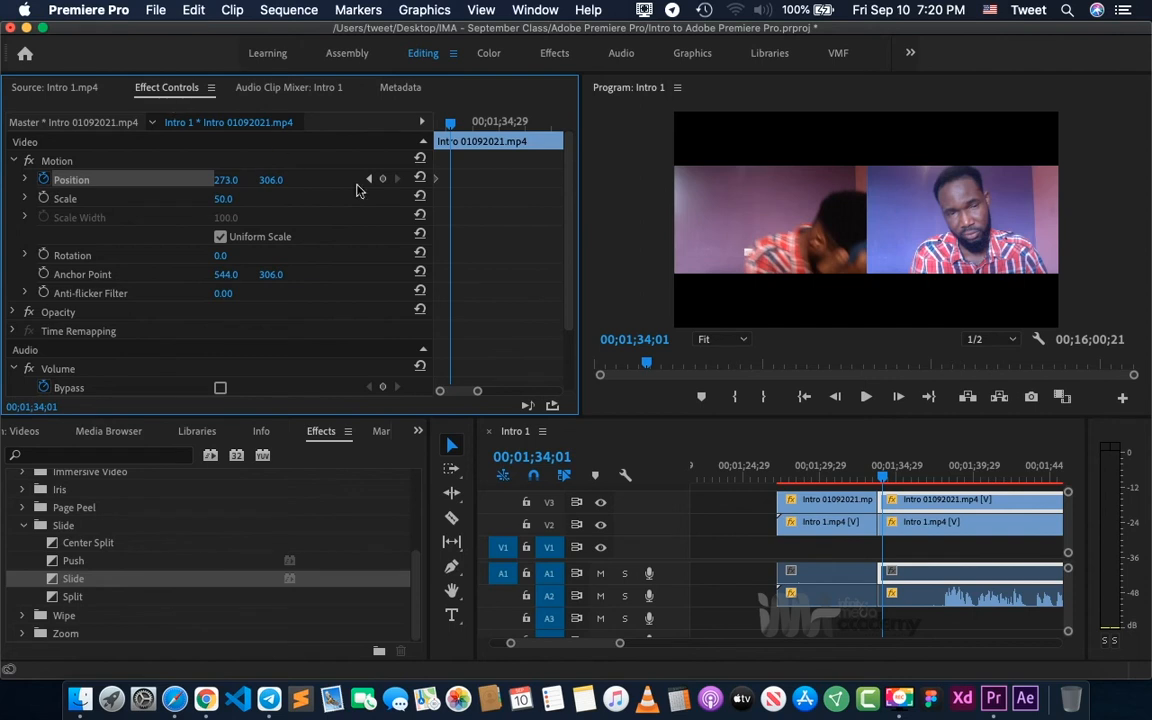
- Add a second Position keyframe at 00;01;34;01 to the second Intro 01092021.mp4 segment on V3
{"action": "left_click", "coordinate": [484, 178]}
{"action": "key", "text": "equal"}
{"action": "key", "text": "equal"}
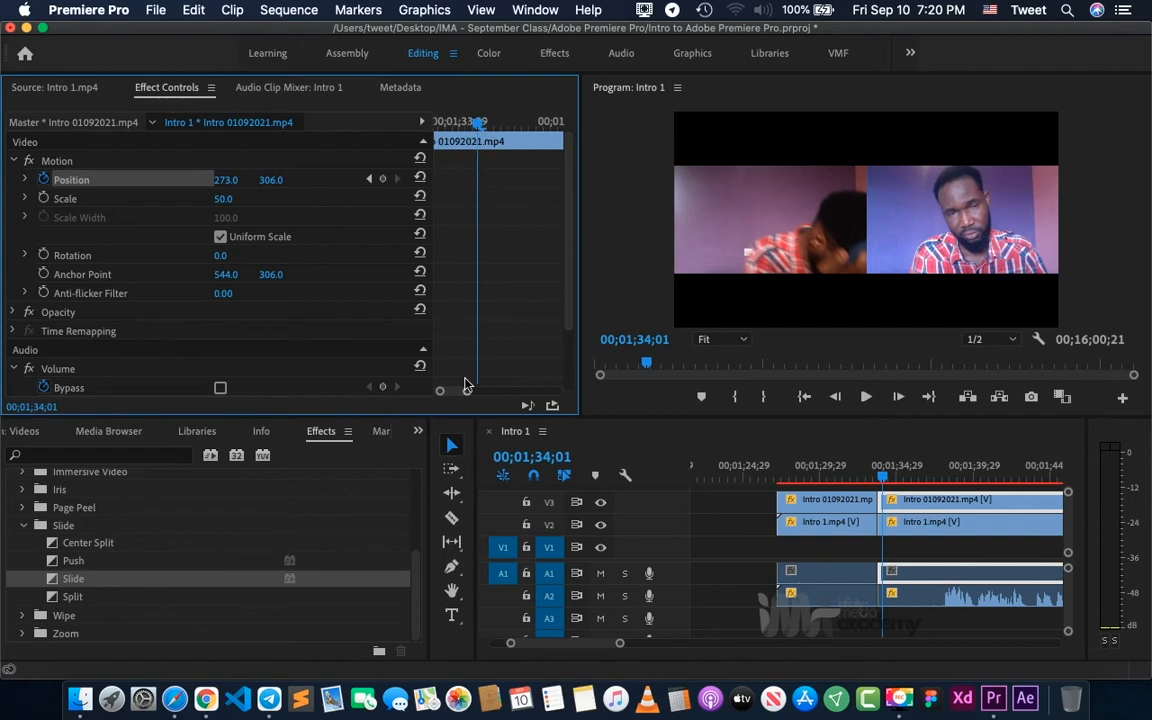
{"action": "scroll", "coordinate": [466, 327], "scroll_direction": "down", "scroll_amount": 1}
{"action": "scroll", "coordinate": [464, 328], "scroll_direction": "up", "scroll_amount": 1}
{"action": "left_click", "coordinate": [419, 397]}
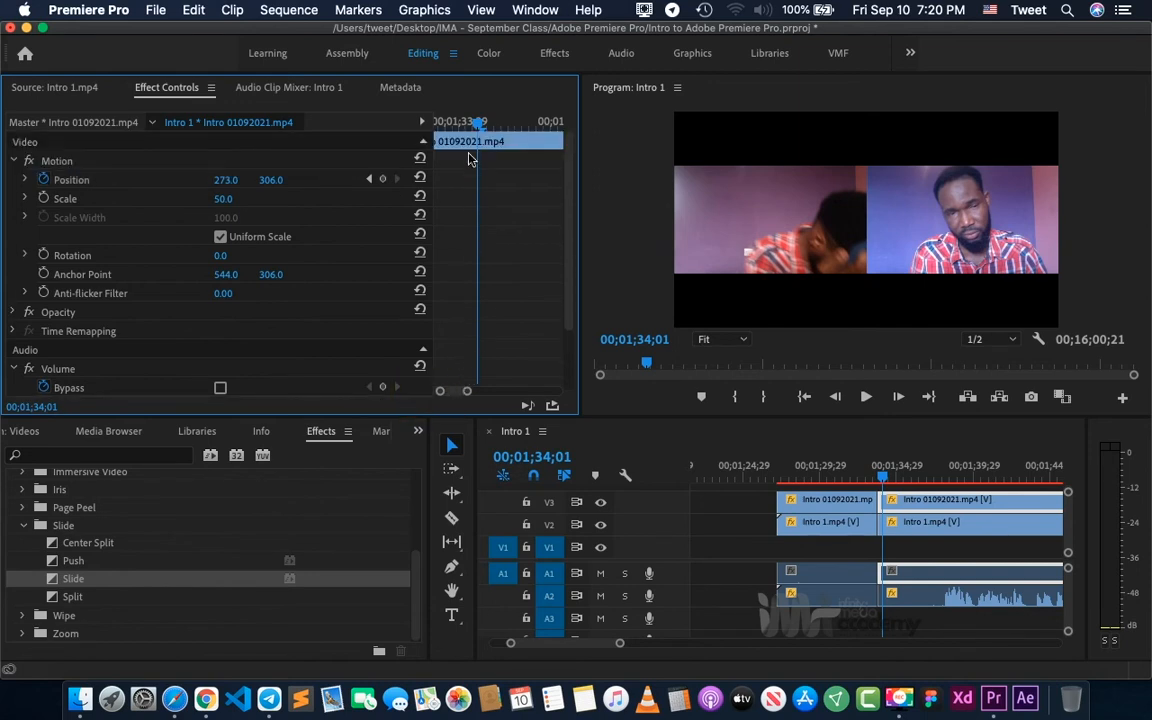
{"action": "mouse_move", "coordinate": [486, 127]}
{"action": "left_mouse_down"}
{"action": "mouse_move", "coordinate": [437, 122]}
{"action": "mouse_move", "coordinate": [472, 122]}
{"action": "left_mouse_up"}
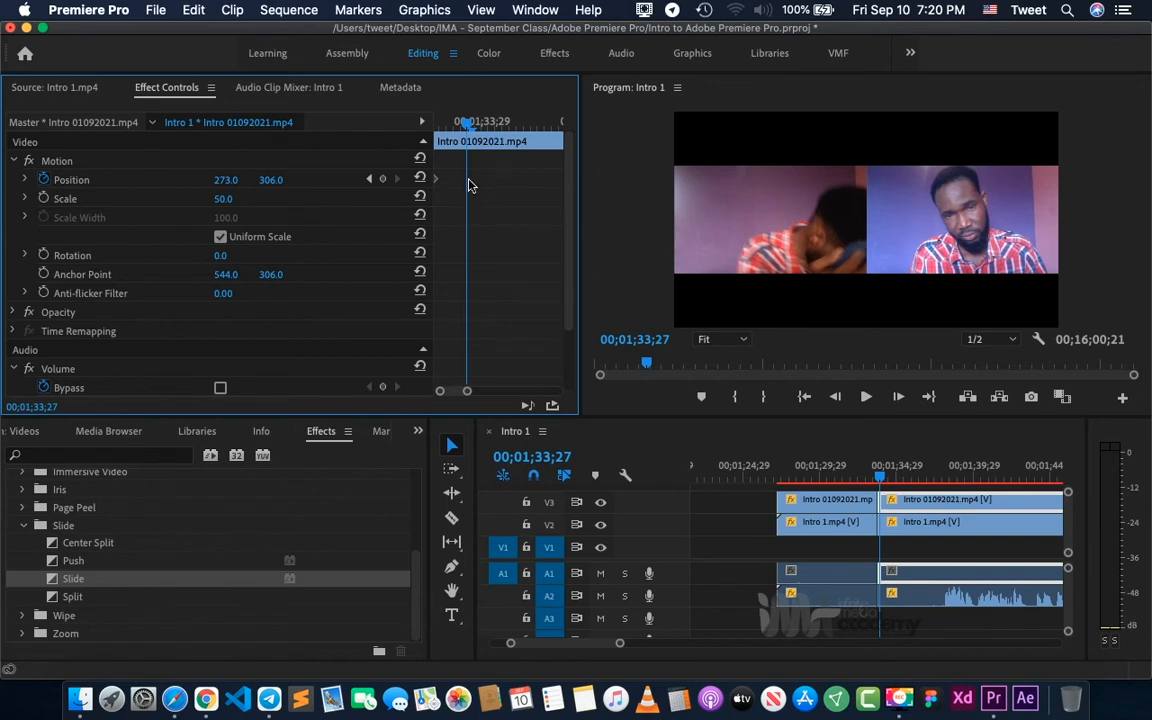
{"action": "left_click_drag", "start_coordinate": [466, 125], "coordinate": [438, 124]}
{"action": "key", "text": "Right"}
{"action": "key", "text": "Right"}
{"action": "key", "text": "Right"}
{"action": "key", "text": "Right"}
{"action": "key", "text": "Right"}
{"action": "key", "text": "Right"}
{"action": "key", "text": "Right"}
{"action": "key", "text": "Right"}
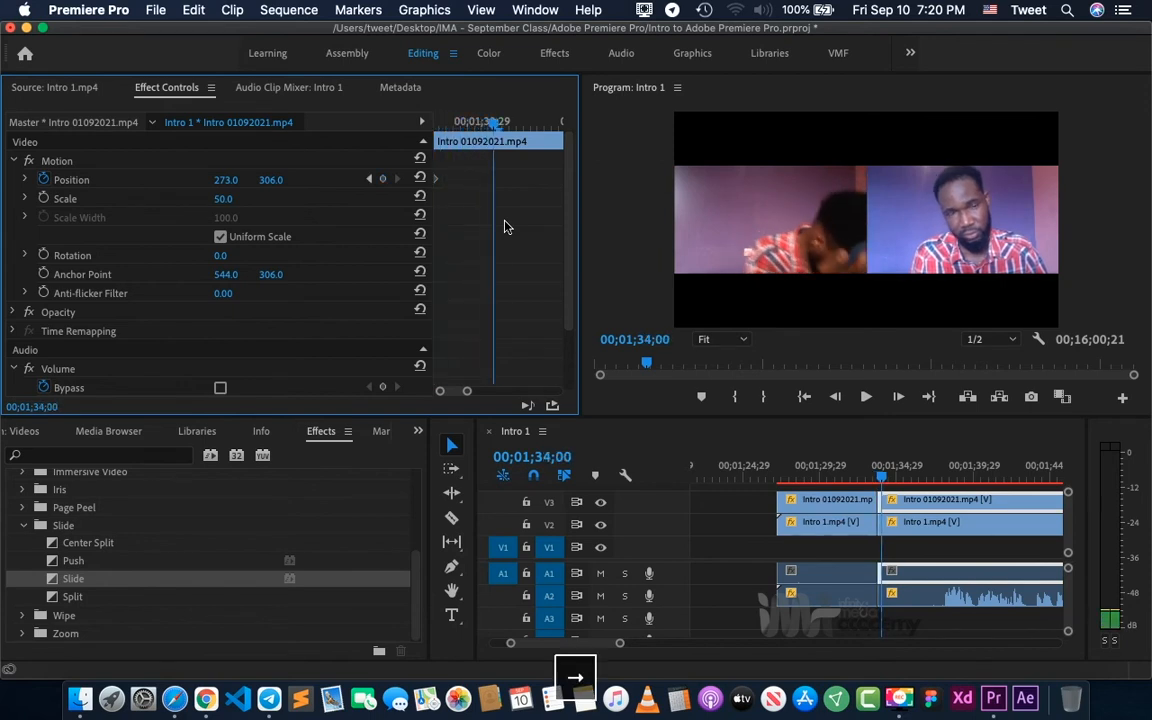
{"action": "key", "text": "Right"}
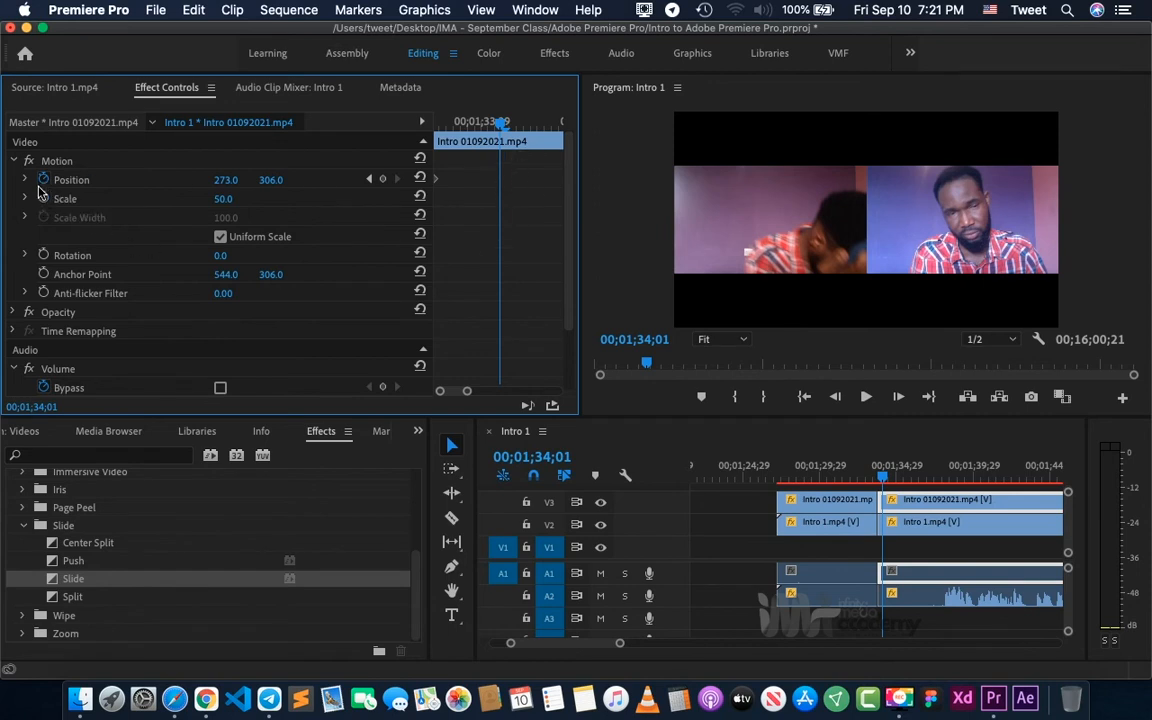
{"action": "left_click", "coordinate": [383, 180]}
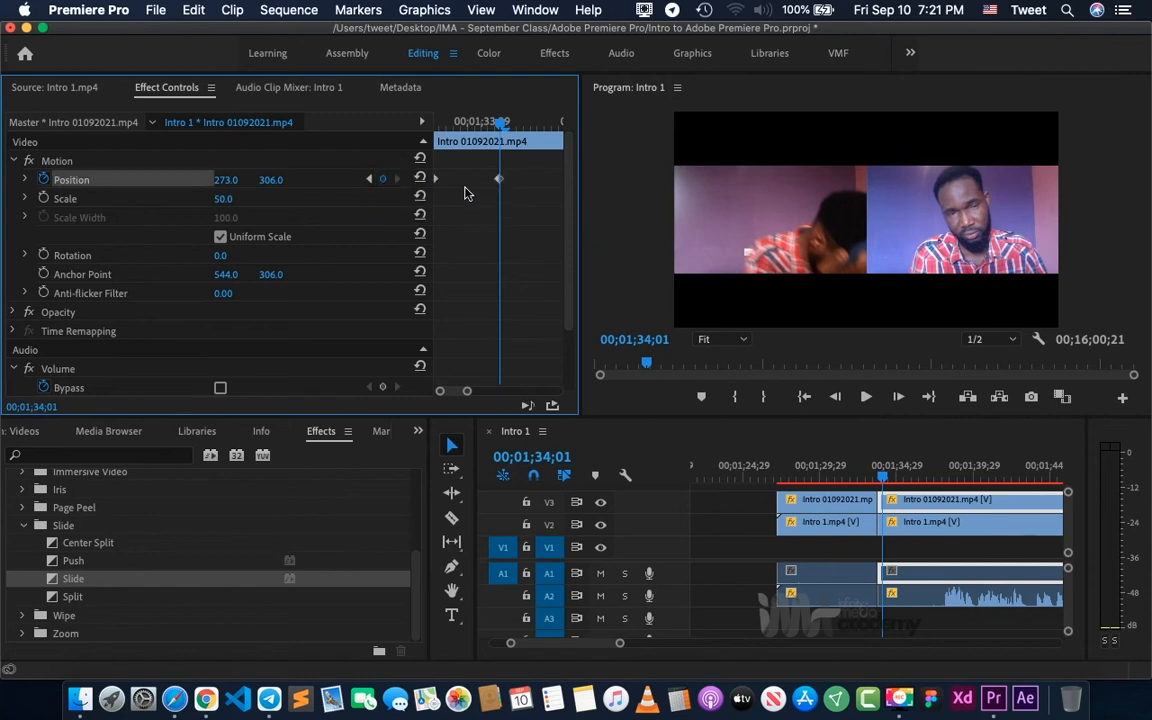
{"action": "left_click", "coordinate": [383, 180]}
{"action": "left_click", "coordinate": [383, 180]}
- Move the playhead around the second Intro 01092021.mp4 segment on V3 and jump between its two Position keyframes
{"action": "left_click", "coordinate": [527, 123]}
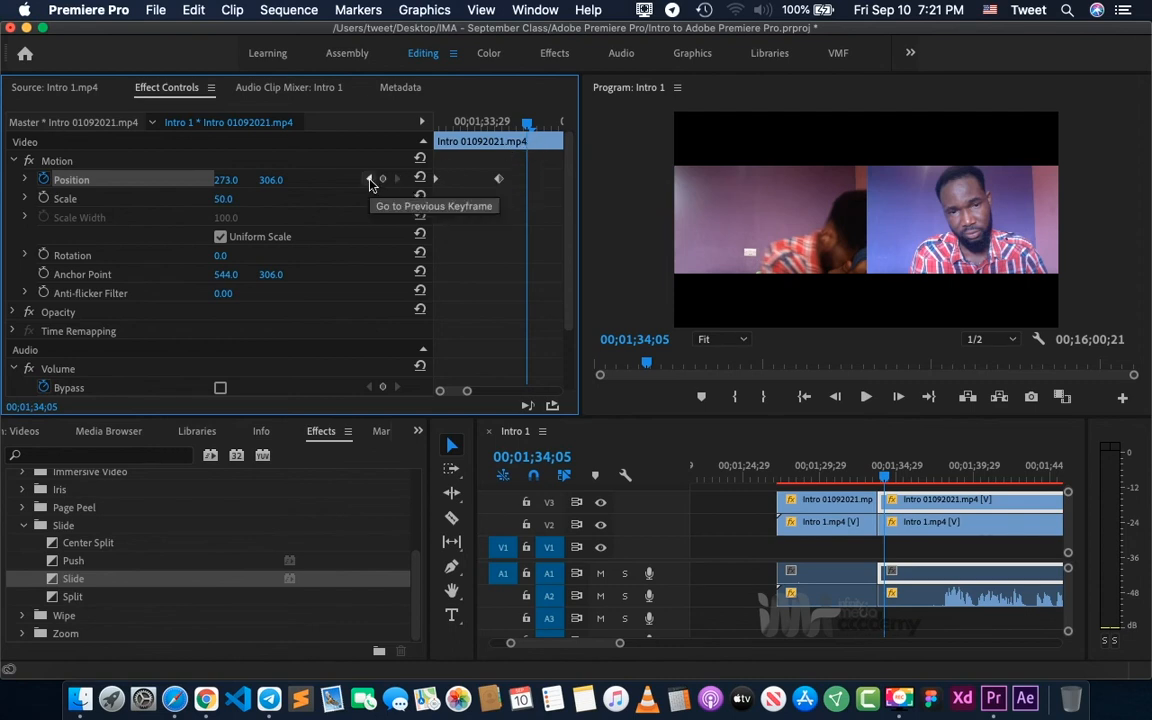
{"action": "left_click", "coordinate": [459, 121]}
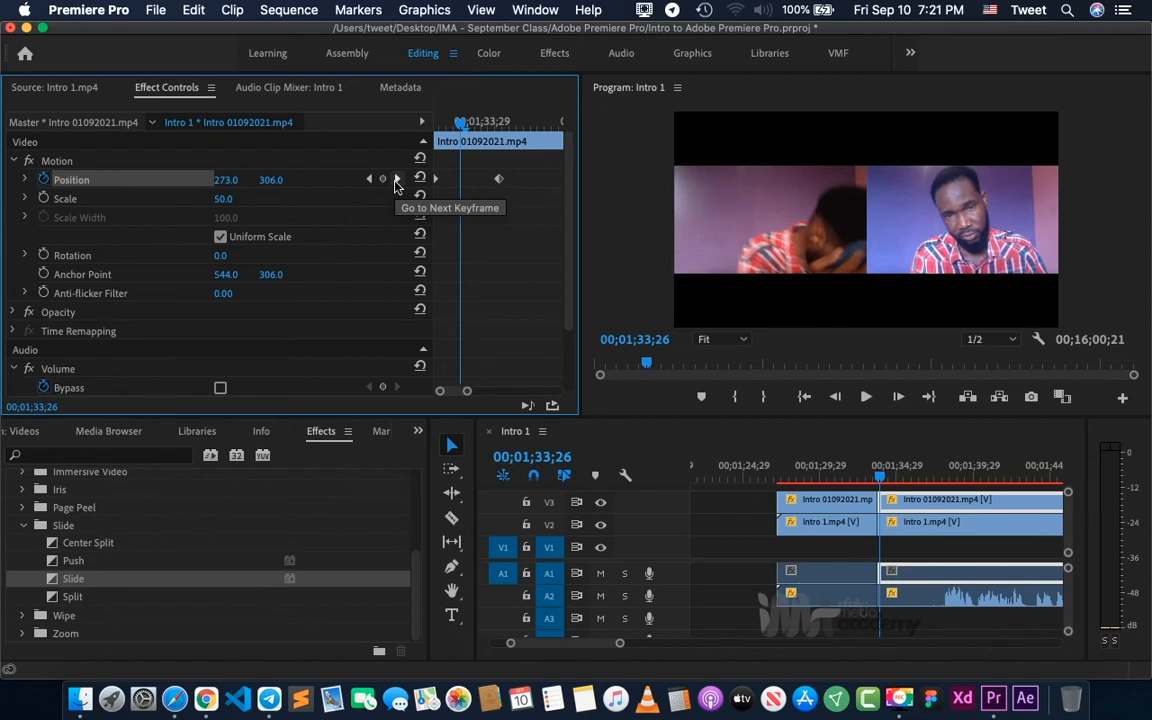
{"action": "left_click", "coordinate": [396, 181]}
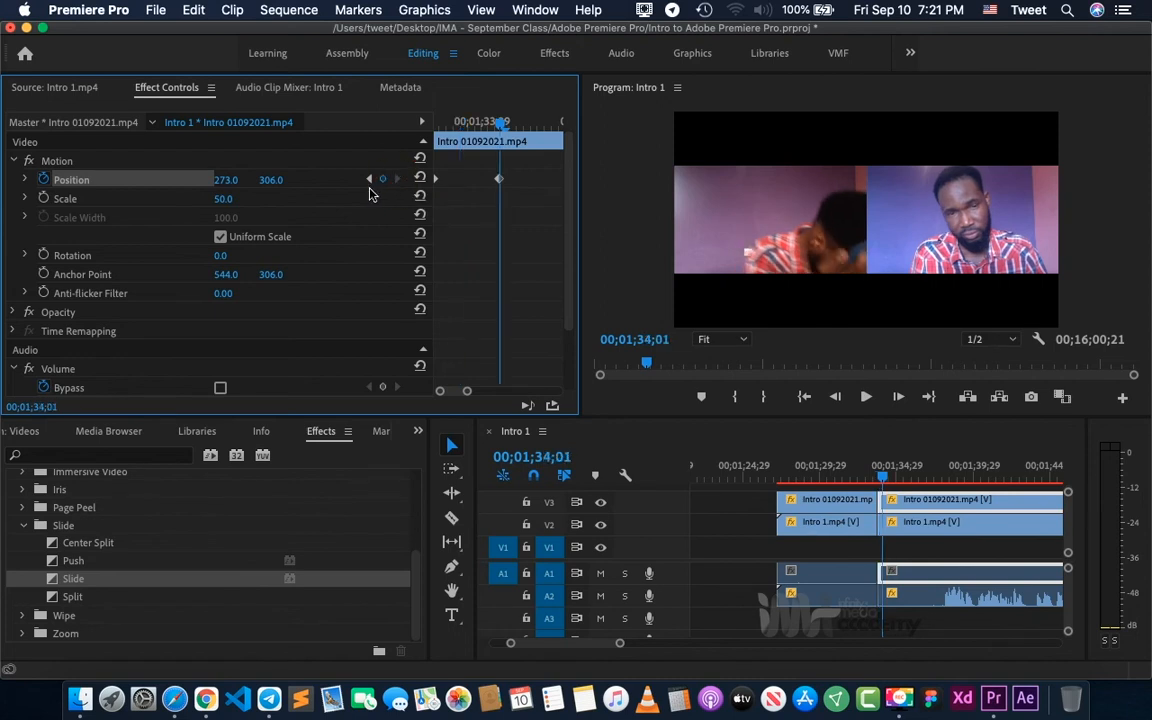
{"action": "left_click", "coordinate": [370, 181]}
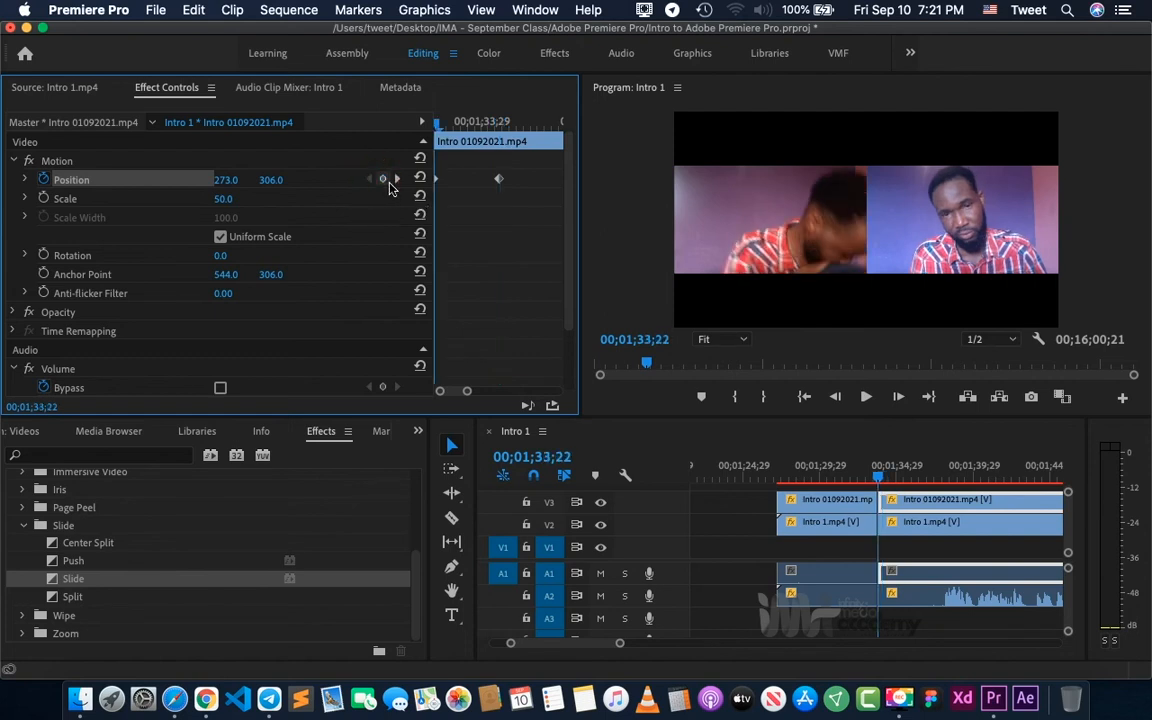
{"action": "left_click", "coordinate": [397, 181]}
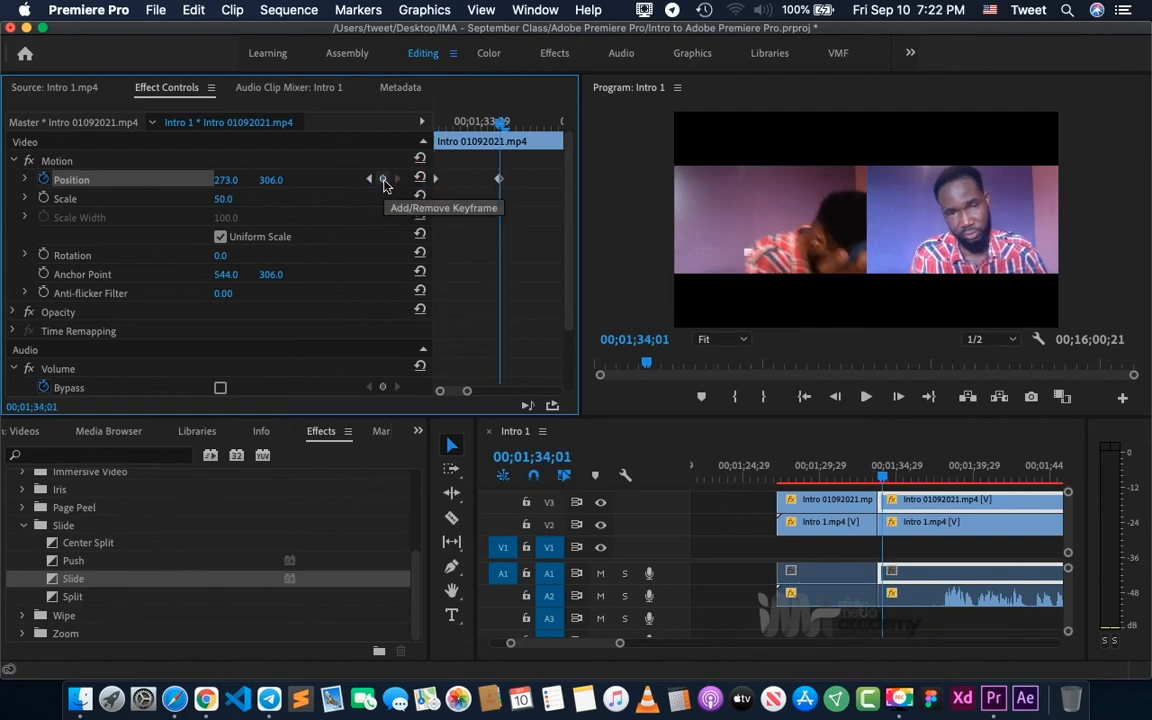
{"action": "left_click", "coordinate": [383, 181]}
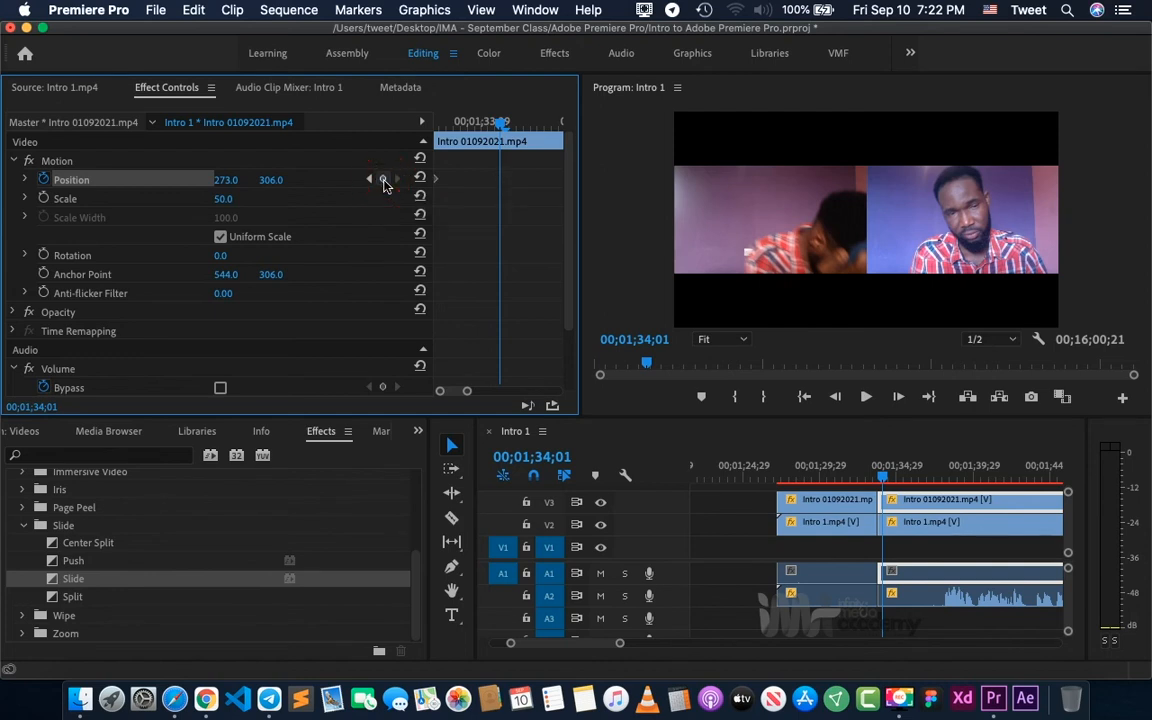
{"action": "left_click", "coordinate": [383, 182]}
{"action": "left_click", "coordinate": [527, 122]}
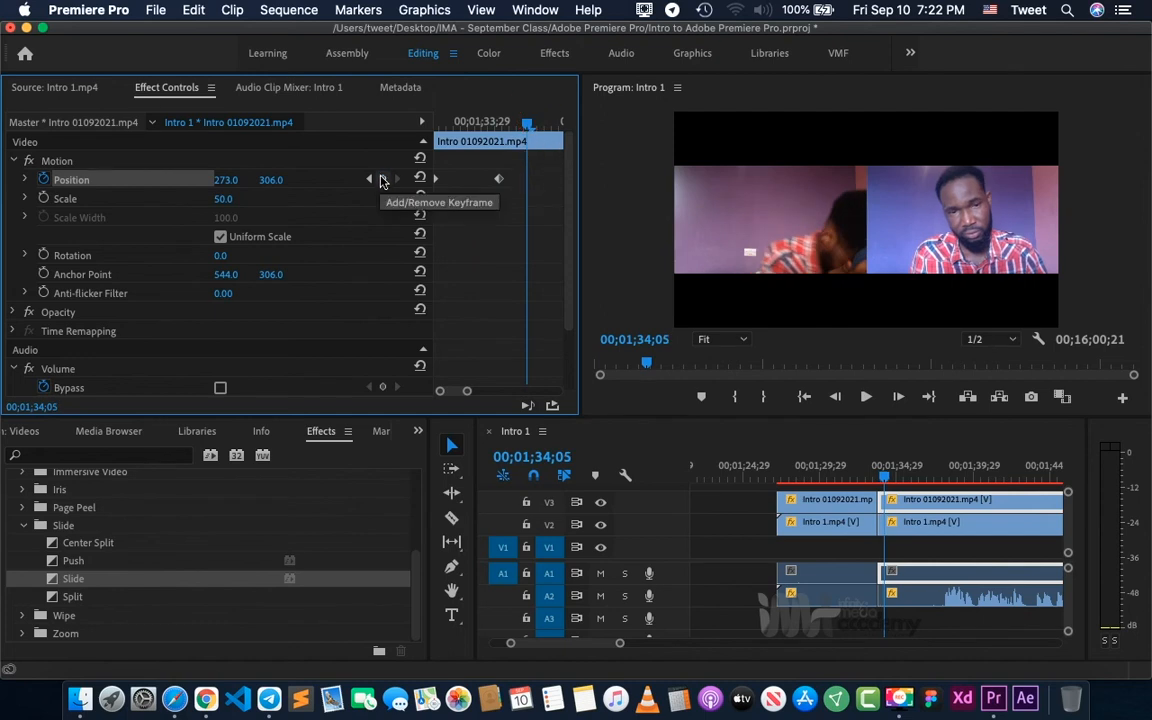
{"action": "left_click", "coordinate": [381, 181]}
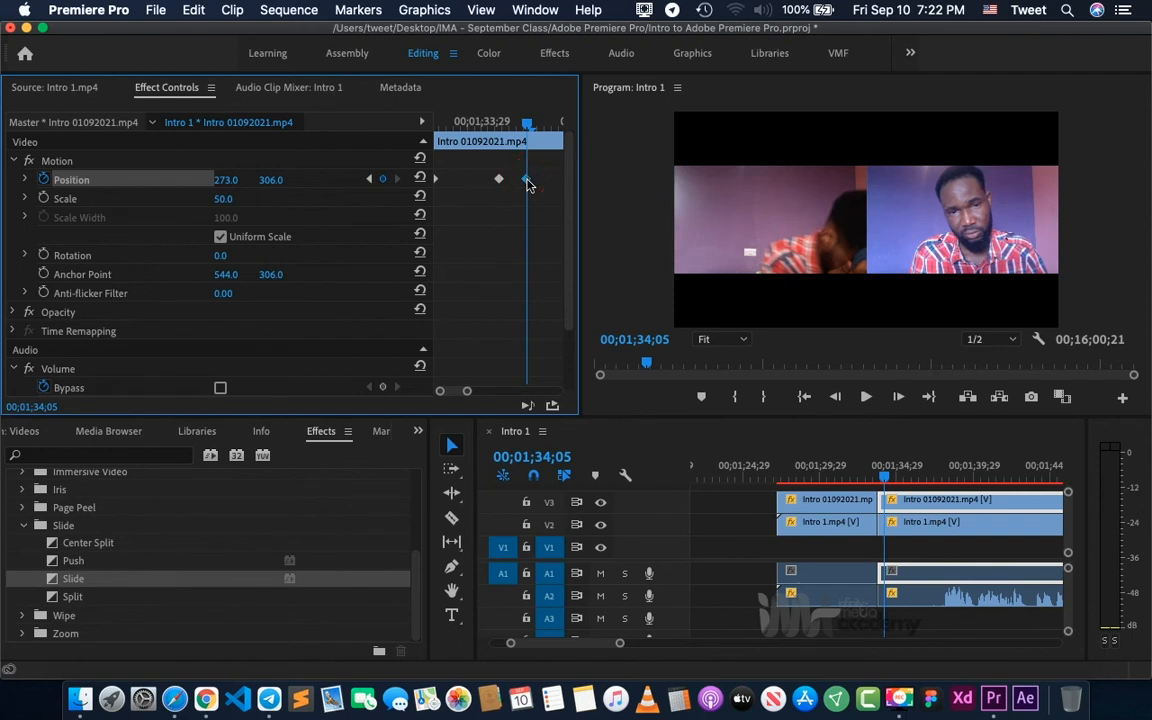
{"action": "key", "text": "Delete"}
- Reset the Position of the second V3 segment to 544.0, 306.0 at its first keyframe, and check the second keyframe
{"action": "left_click", "coordinate": [369, 179]}
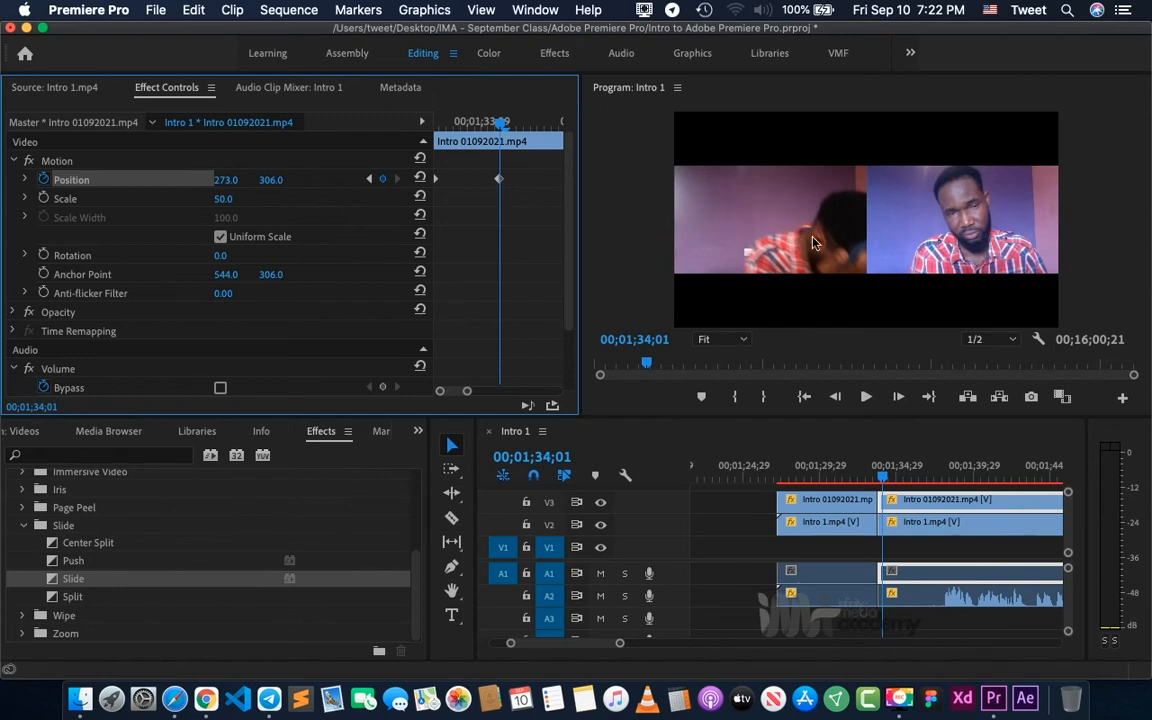
{"action": "left_click", "coordinate": [368, 180]}
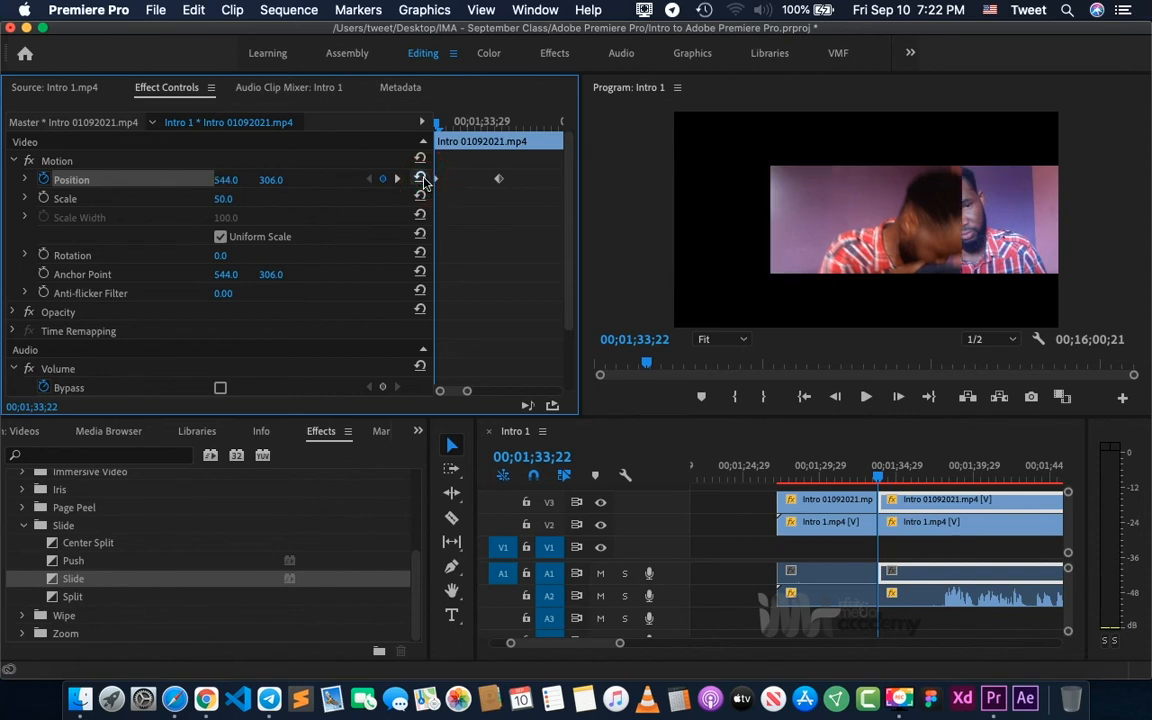
{"action": "left_click", "coordinate": [420, 179]}
{"action": "left_click", "coordinate": [396, 181]}
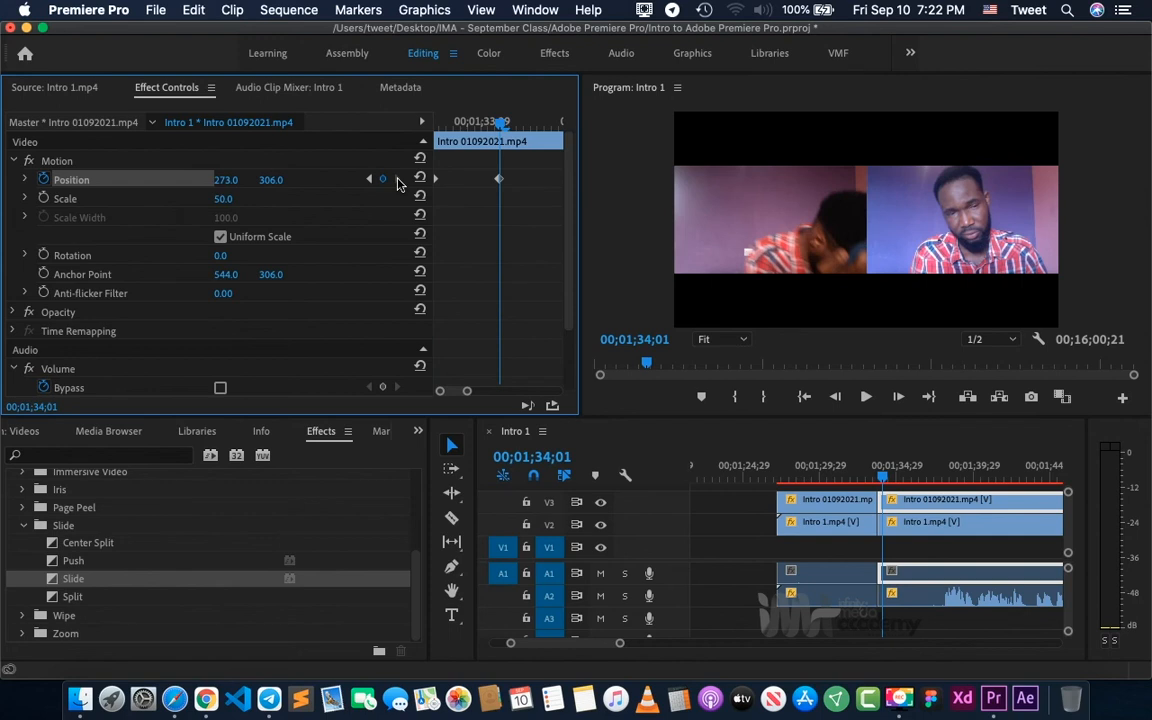
- Enable Scale keyframing at the start of the second V3 segment and add a second Scale keyframe at 00;01;34;01
{"action": "left_click", "coordinate": [369, 179]}
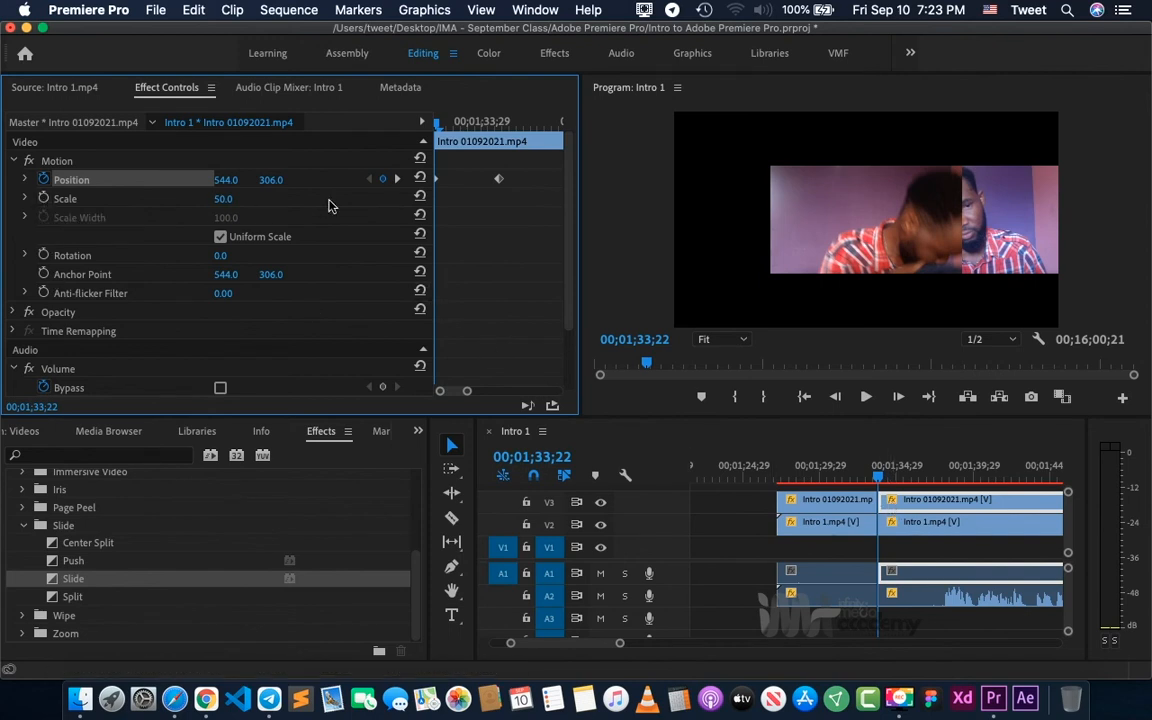
{"action": "left_click", "coordinate": [43, 200]}
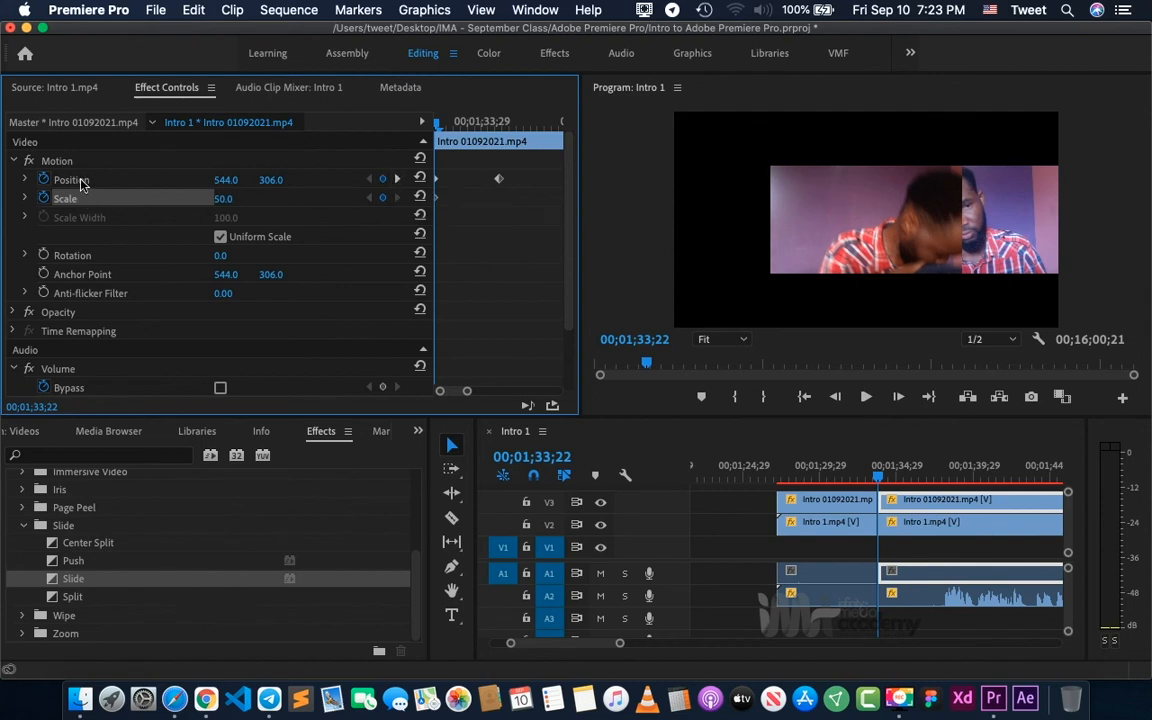
{"action": "left_click", "coordinate": [396, 180]}
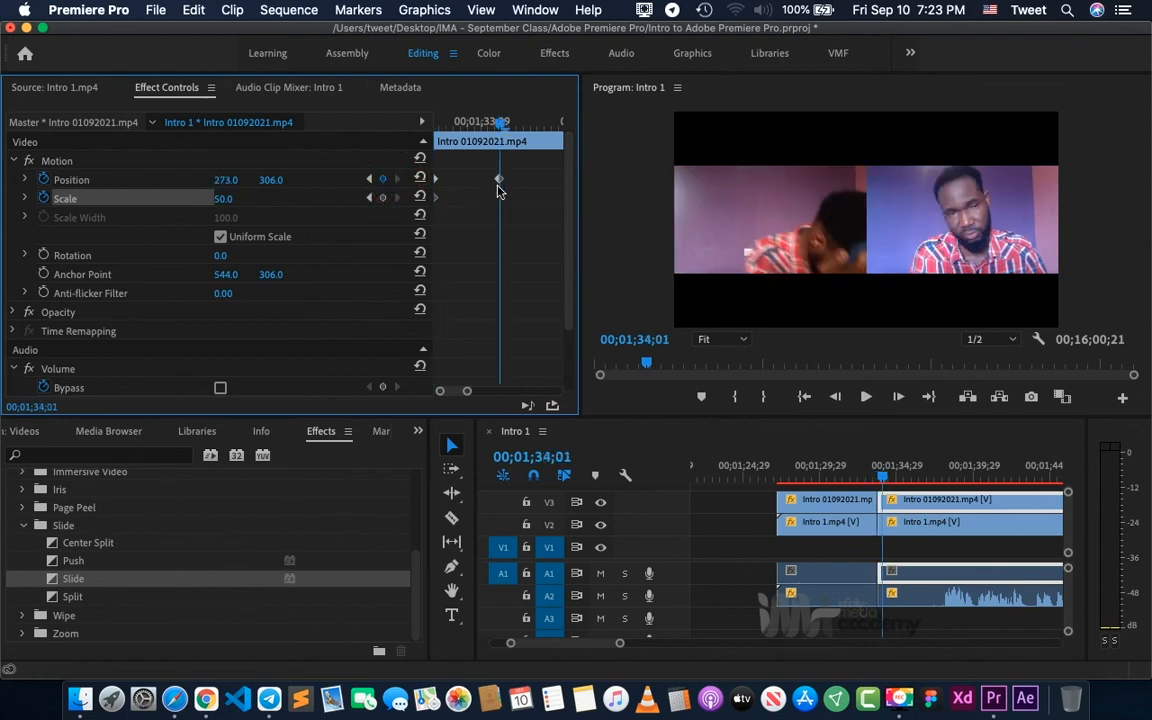
{"action": "left_click", "coordinate": [383, 198]}
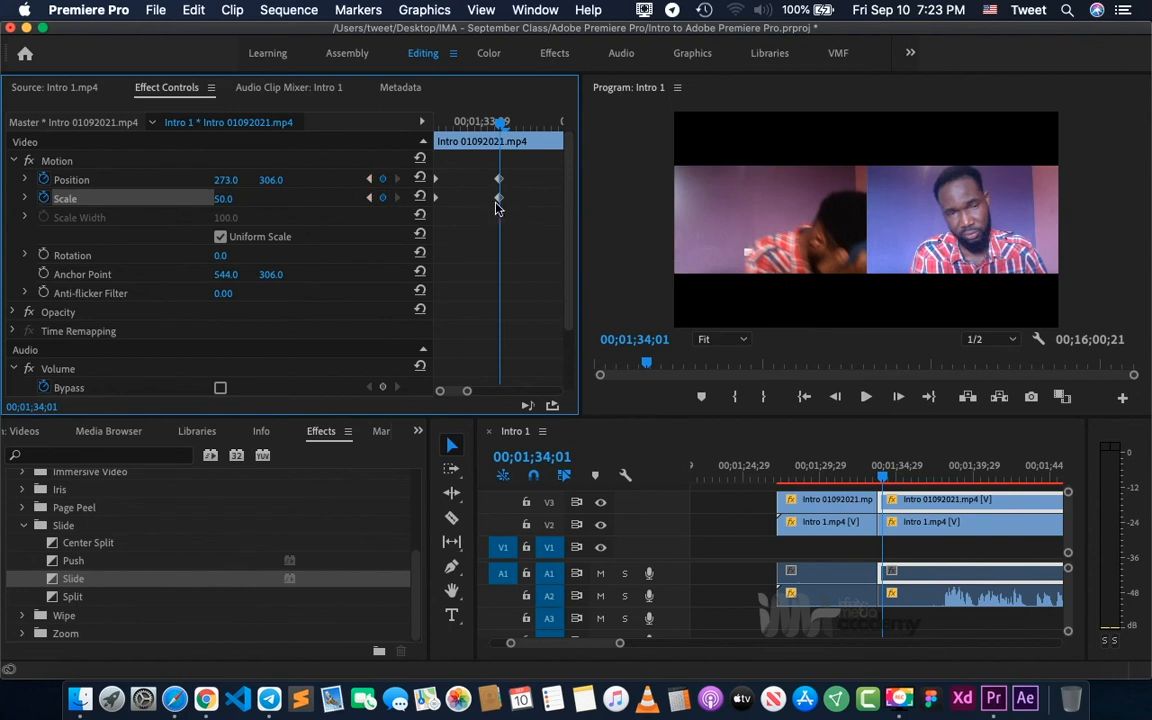
- Set the second V3 segment's Scale to 100 at its first keyframe and check both Scale keyframes
{"action": "left_click", "coordinate": [369, 199]}
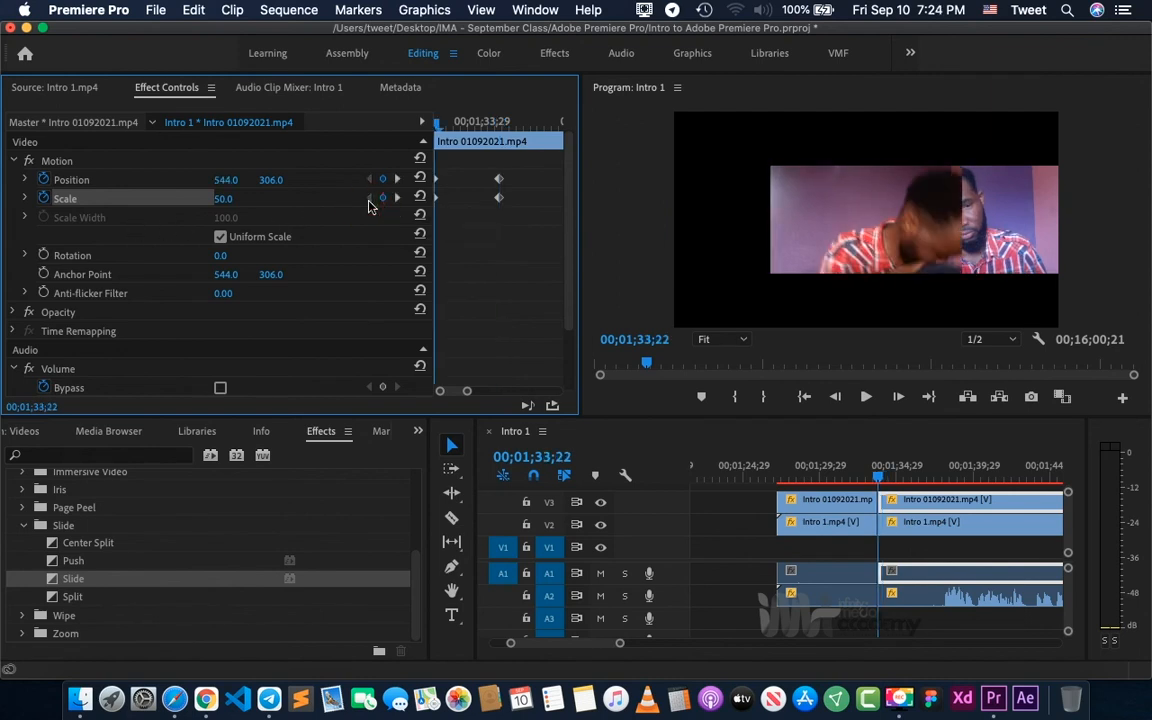
{"action": "left_click", "coordinate": [222, 199]}
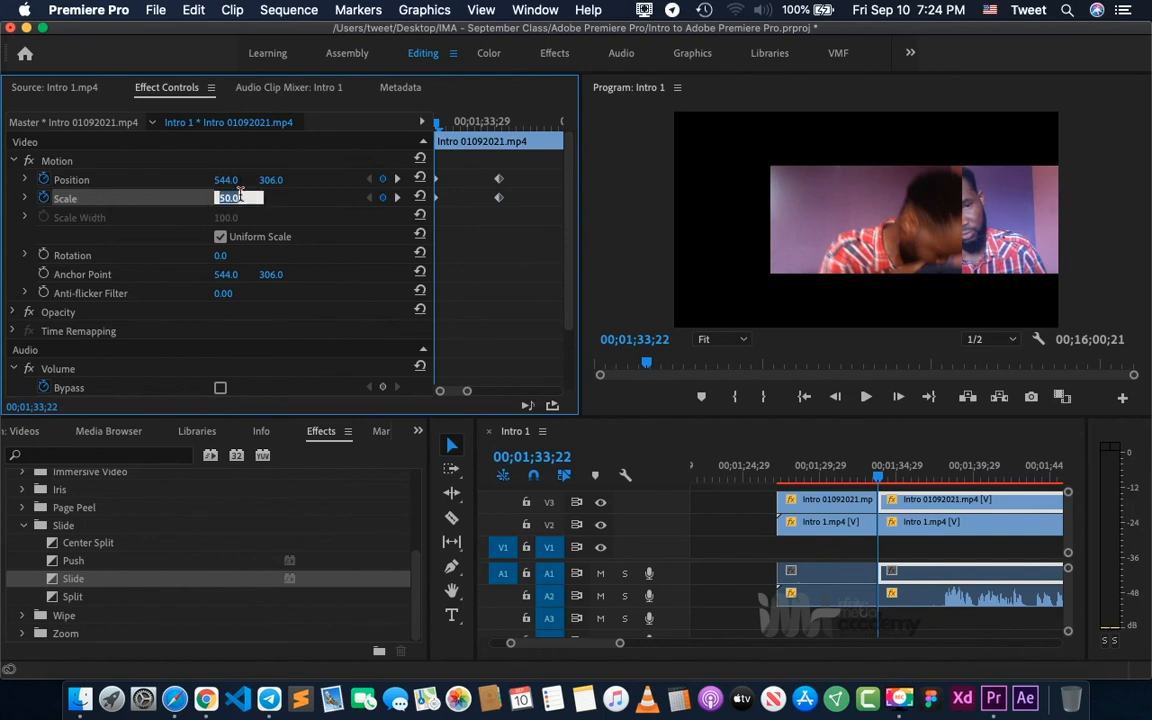
{"action": "type", "text": "10"}
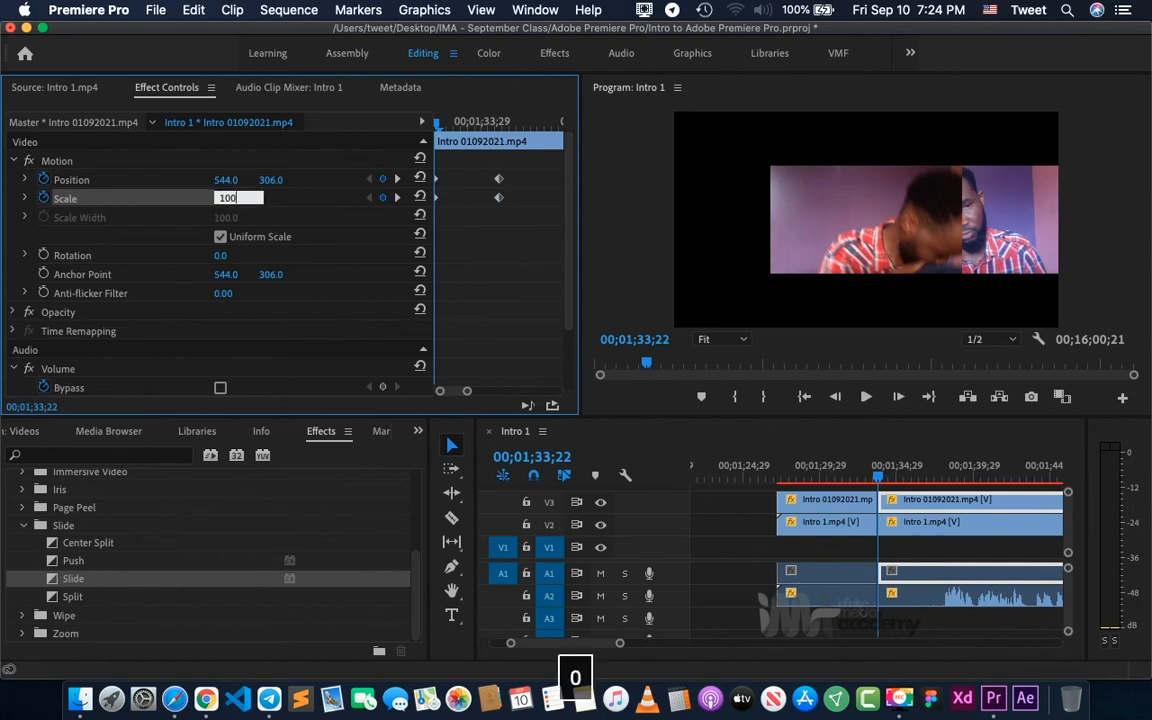
{"action": "key", "text": "Return"}
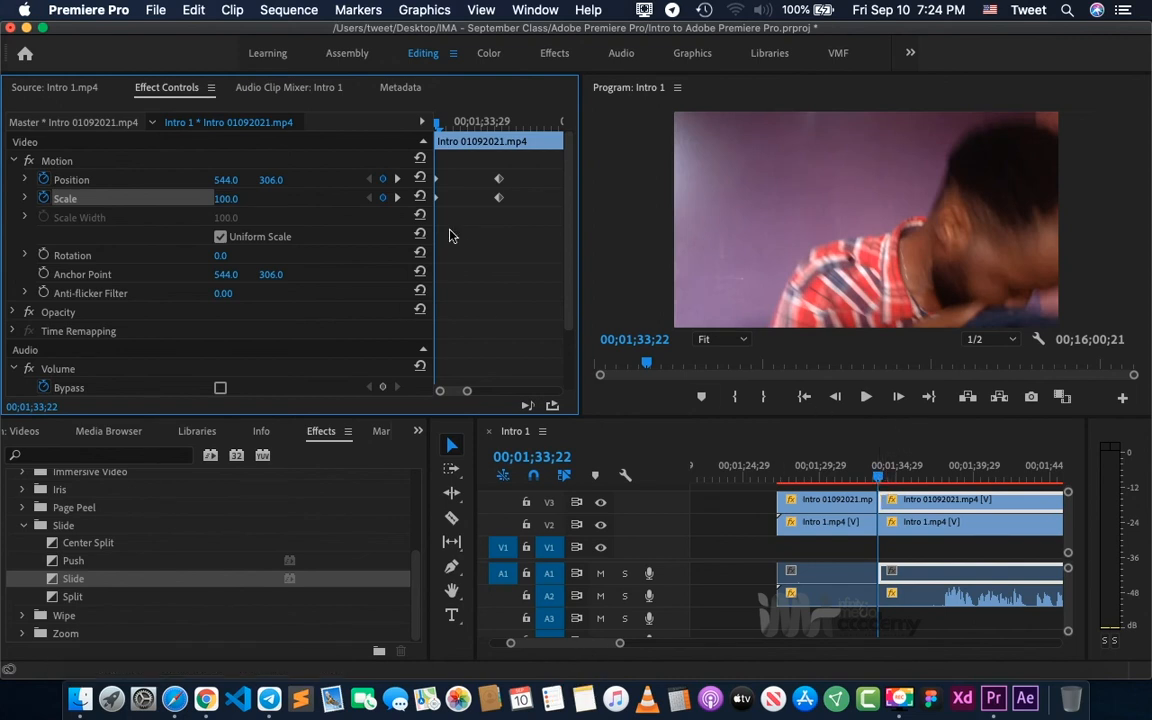
{"action": "left_click", "coordinate": [397, 198]}
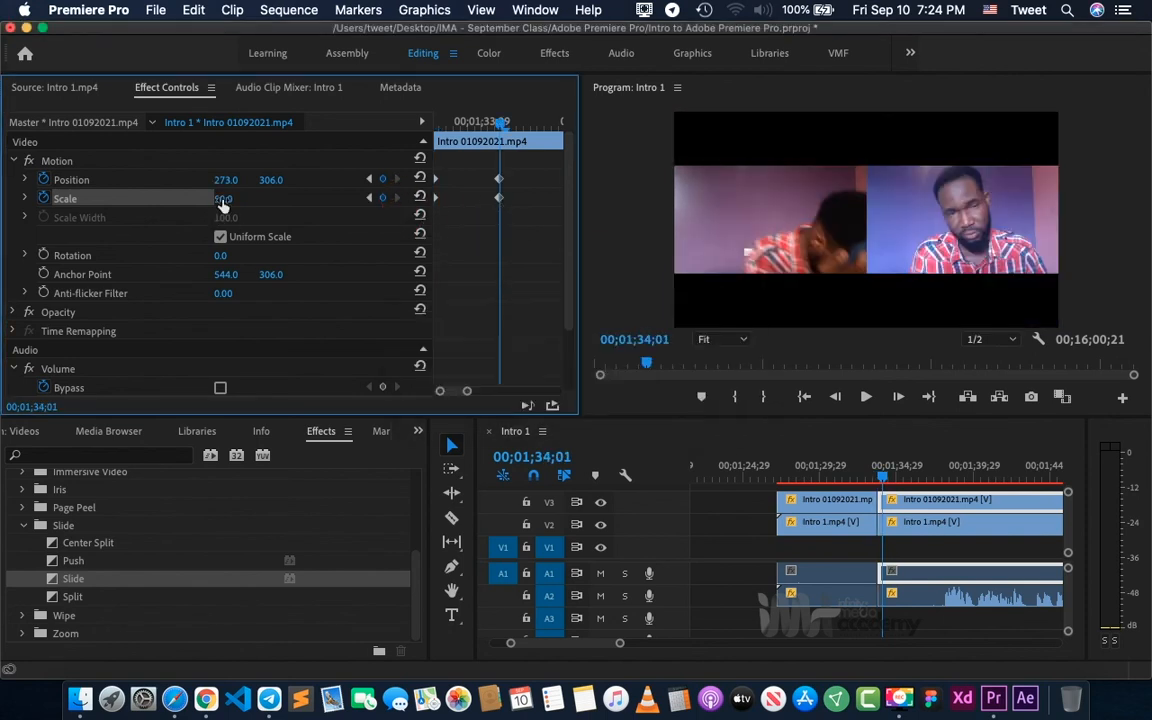
{"action": "left_click", "coordinate": [369, 199]}
- Reset the Position and Scale of the first Intro 01092021.mp4 segment on V3 to 544.0, 306.0 and 100
{"action": "left_click", "coordinate": [828, 467]}
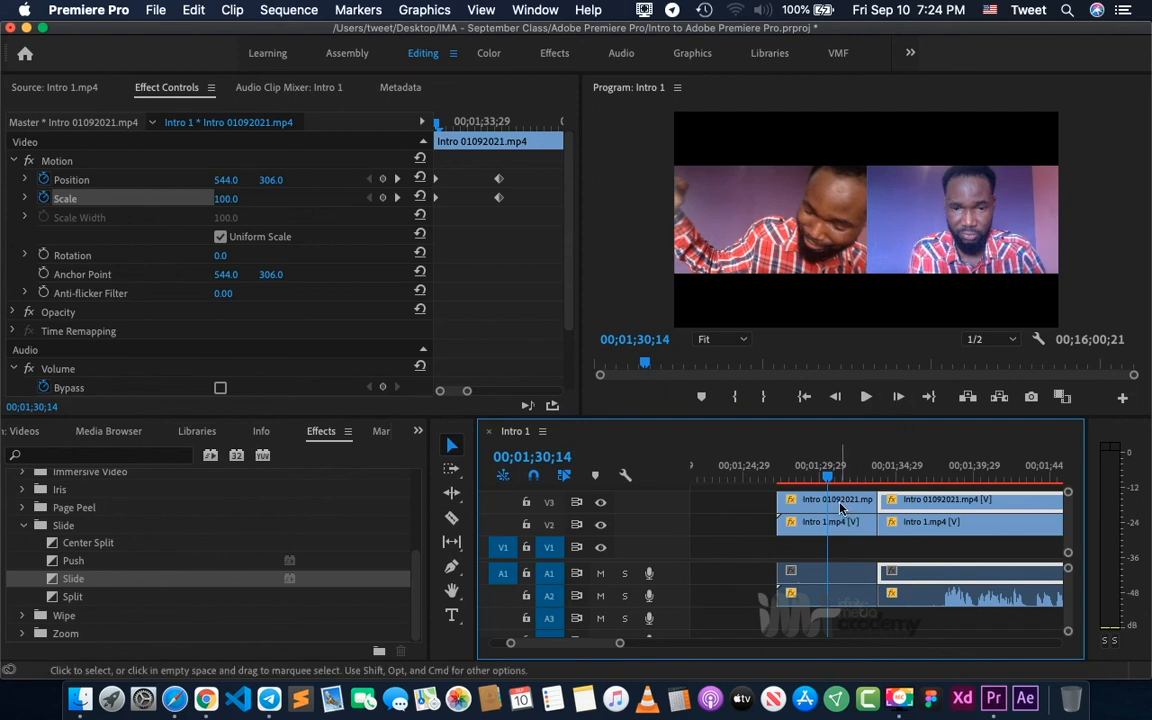
{"action": "left_click", "coordinate": [840, 507]}
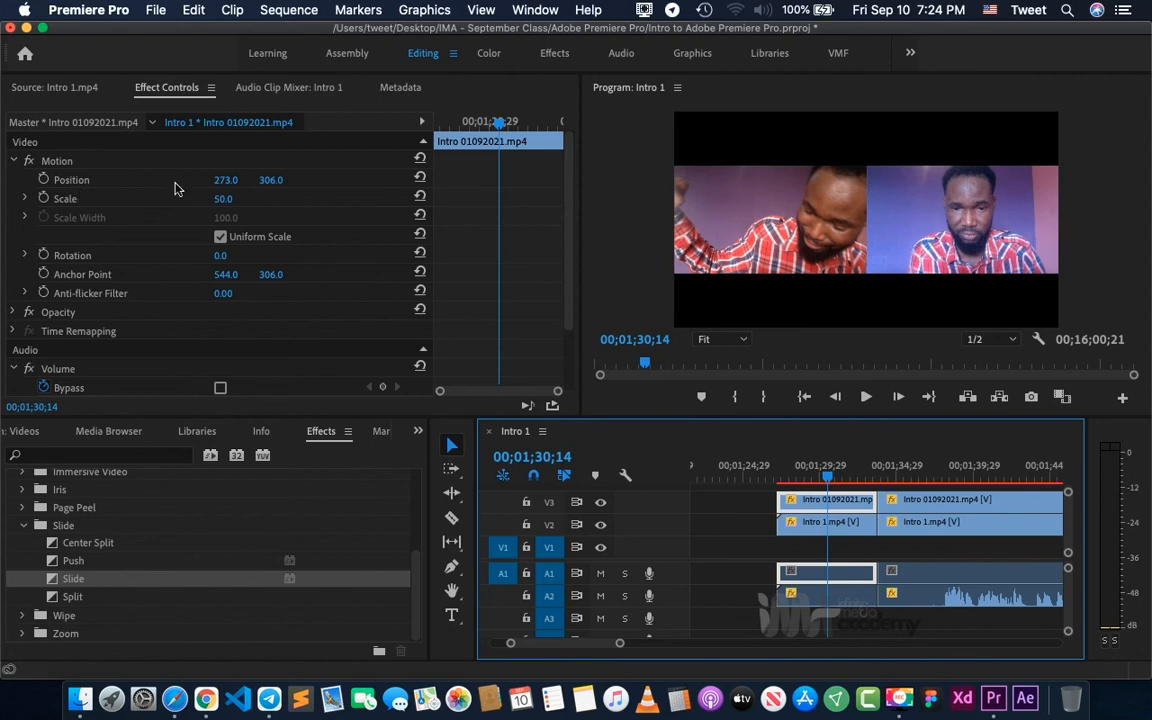
{"action": "left_click", "coordinate": [420, 178]}
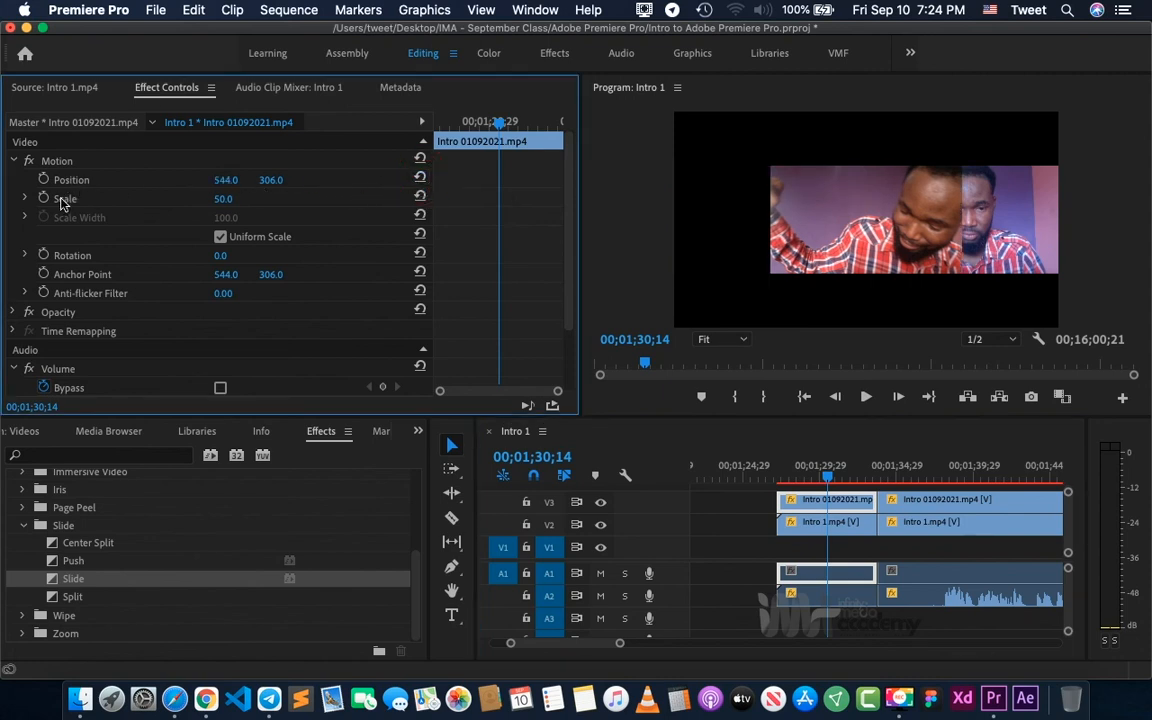
{"action": "left_click", "coordinate": [420, 197]}
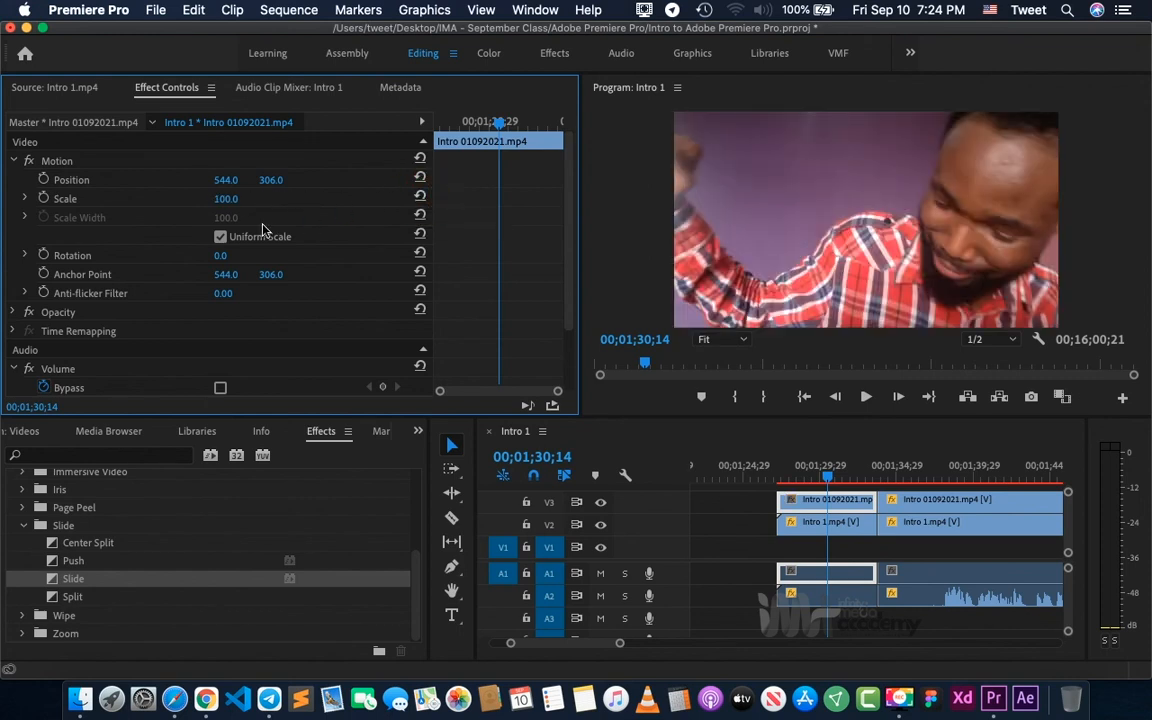
- Reset the Position and Scale of the first Intro 1.mp4 segment on V2 to 544.0, 306.0 and 100
{"action": "left_click", "coordinate": [797, 521]}
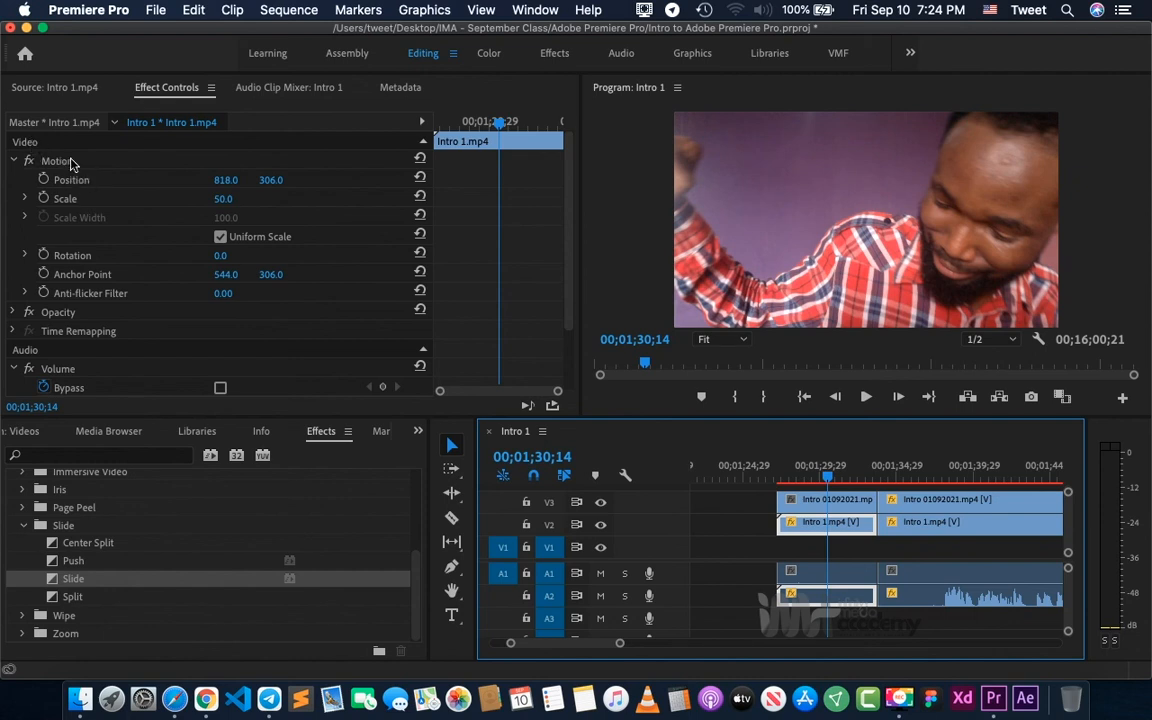
{"action": "left_click", "coordinate": [420, 178]}
{"action": "left_click", "coordinate": [420, 197]}
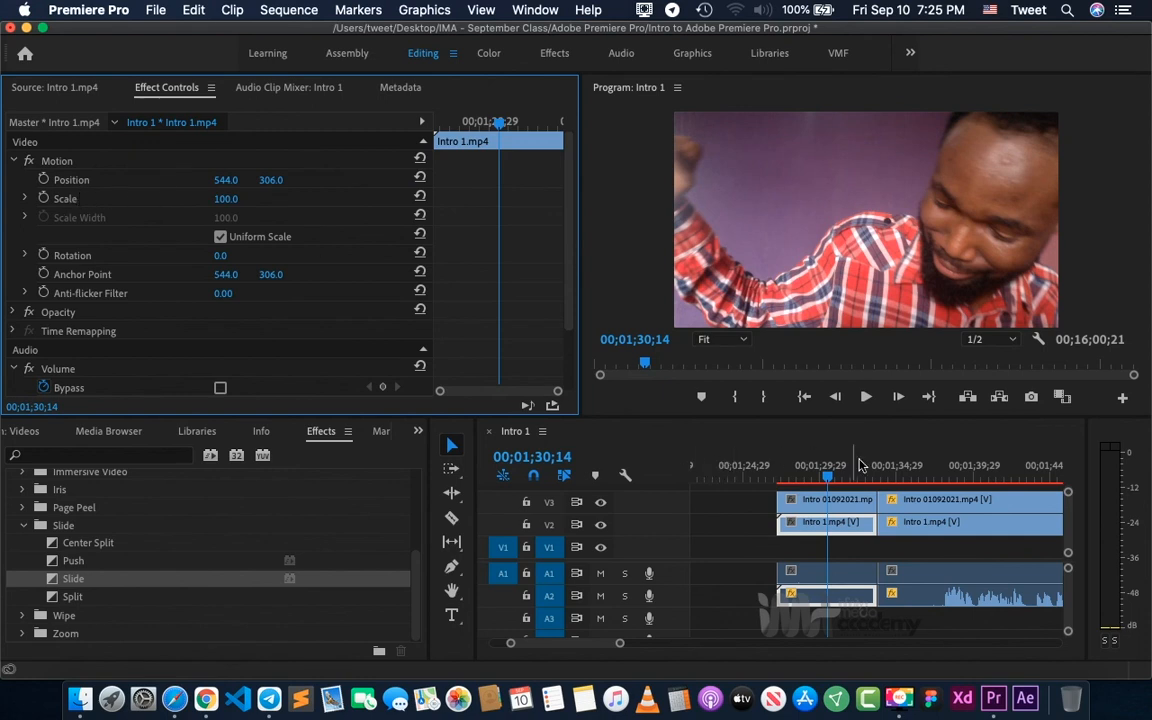
- Play the sequence across the cut at 00;01;33;22 twice to review the move from full frame to side by side
{"action": "left_click", "coordinate": [907, 468]}
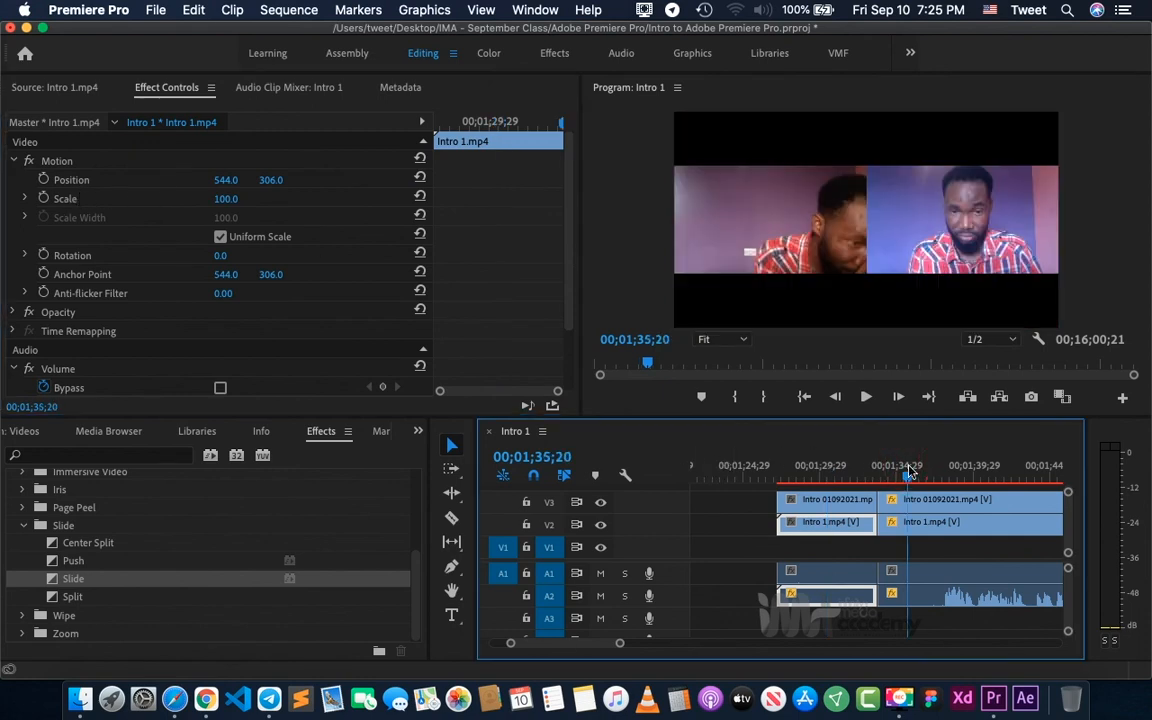
{"action": "left_click", "coordinate": [770, 470]}
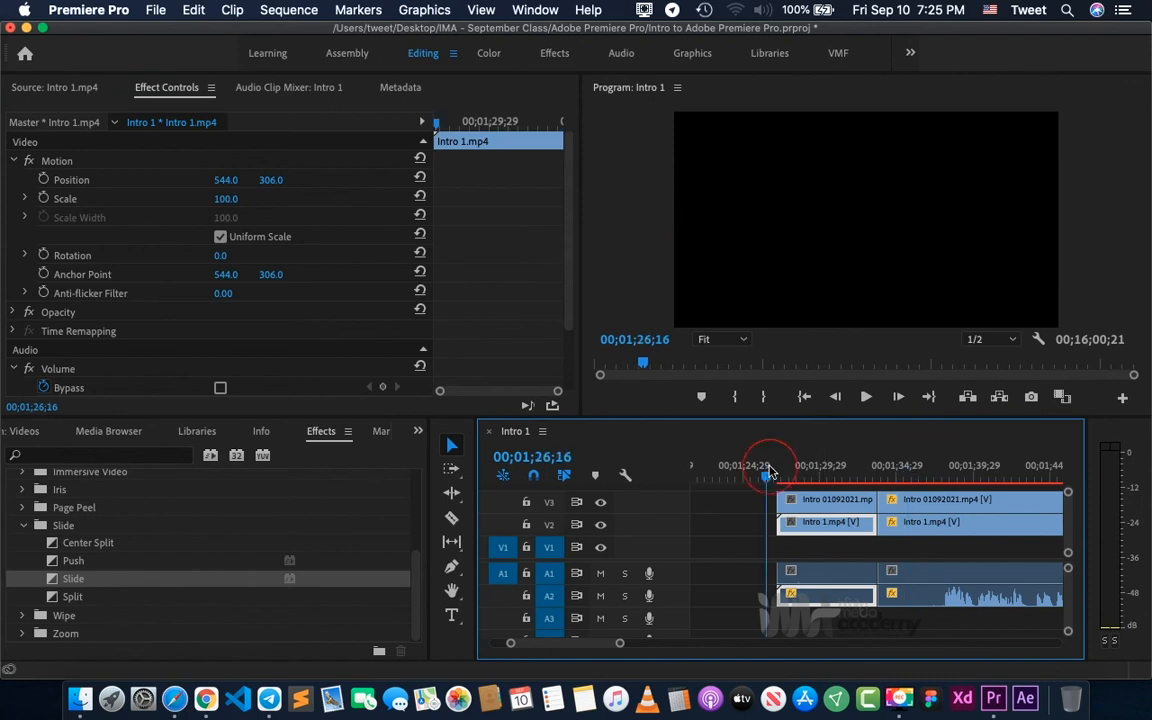
{"action": "key", "text": "space"}
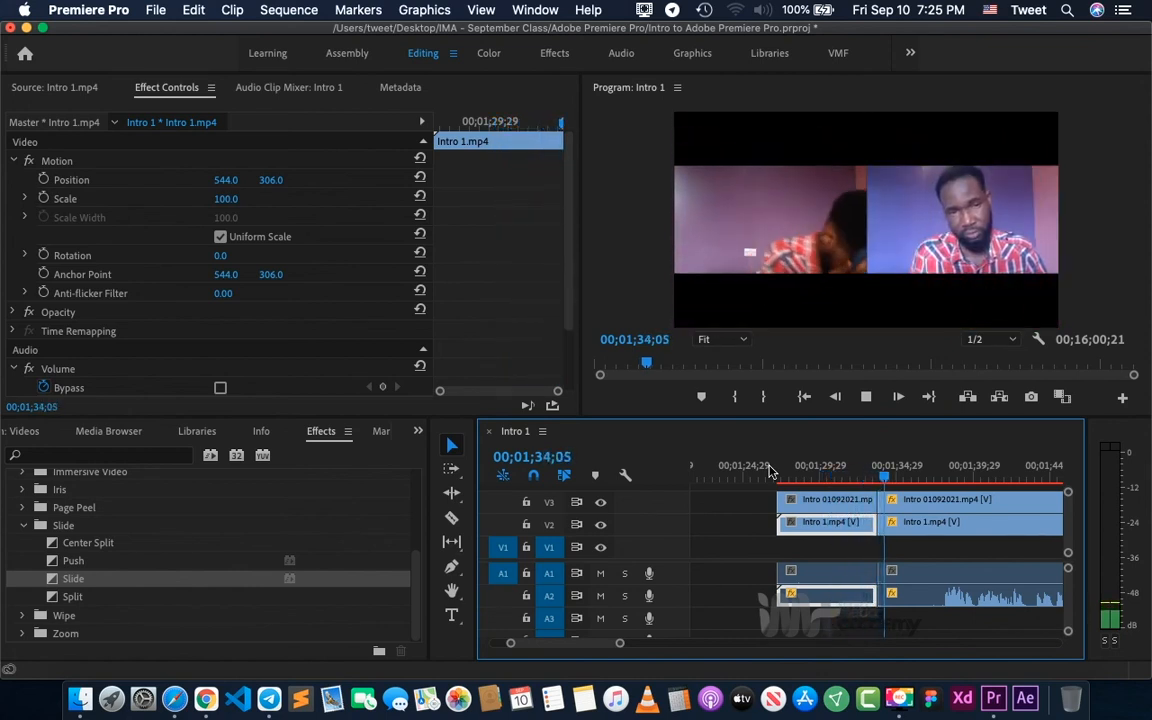
{"action": "key", "text": "space"}
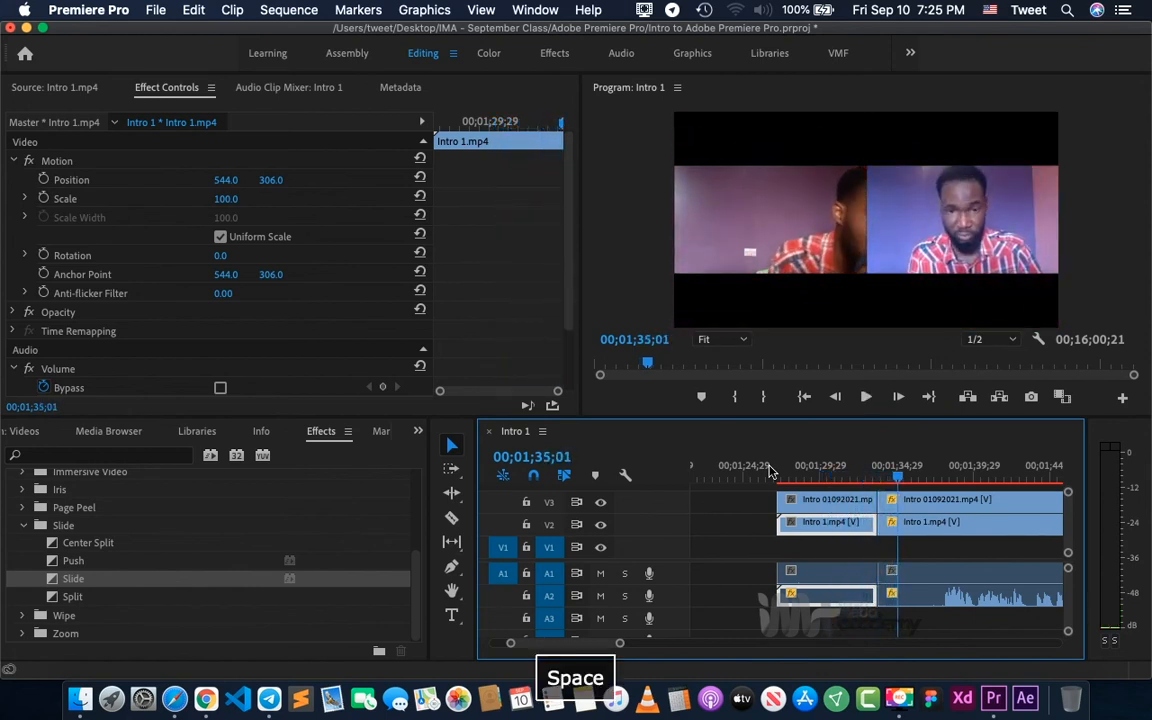
{"action": "left_click", "coordinate": [910, 499]}
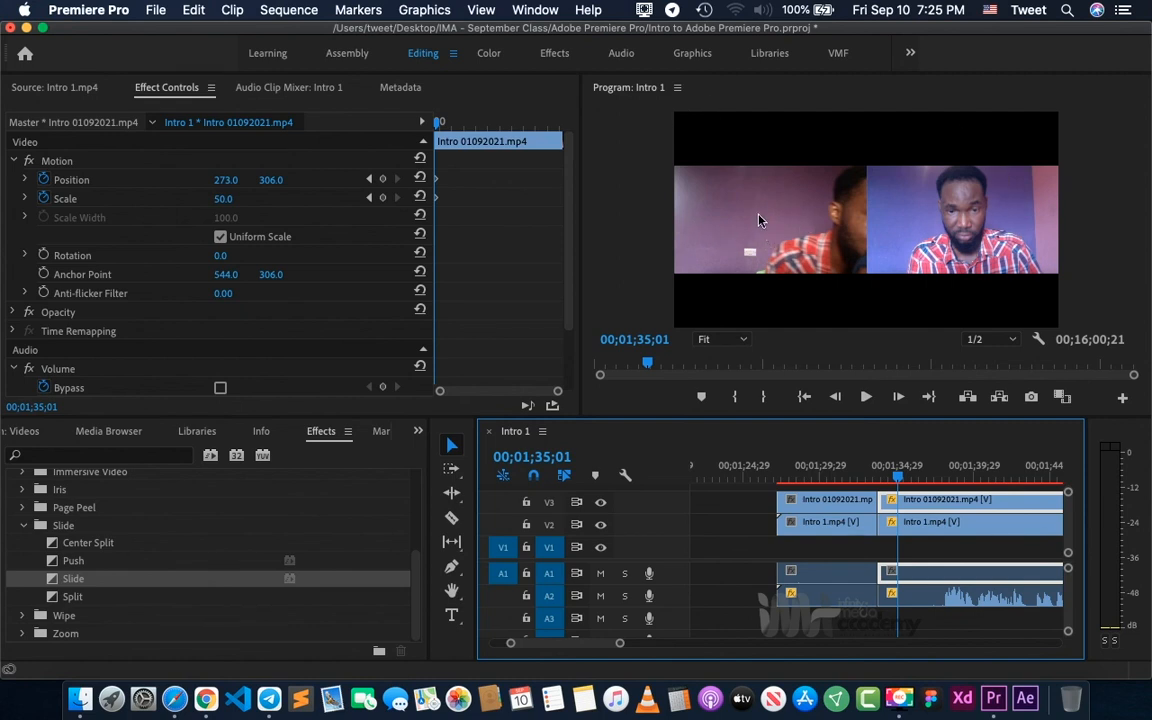
{"action": "left_click", "coordinate": [855, 483]}
{"action": "left_click", "coordinate": [750, 512]}
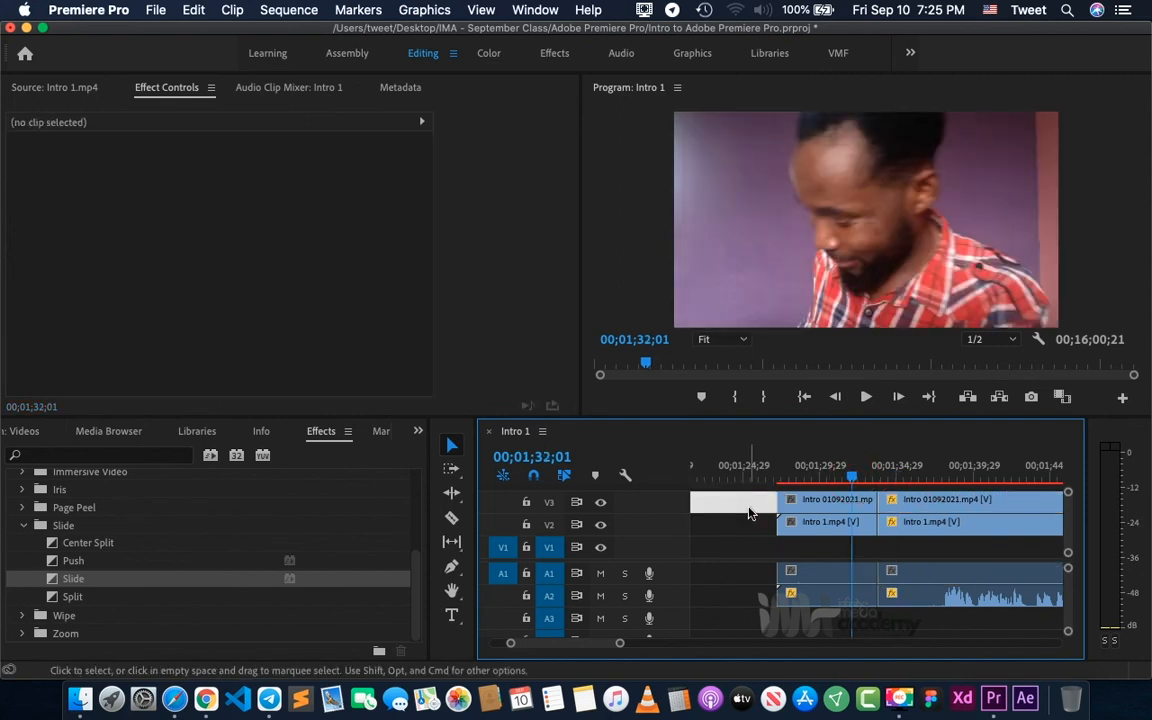
{"action": "key", "text": "space"}
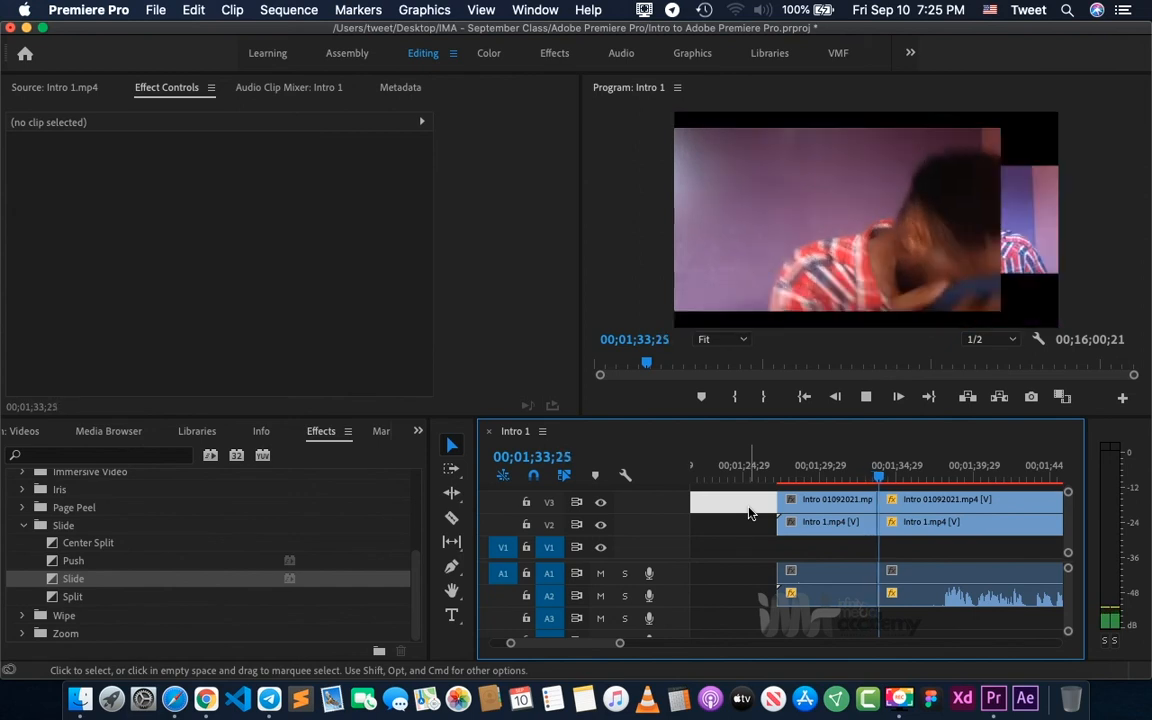
{"action": "key", "text": "space"}
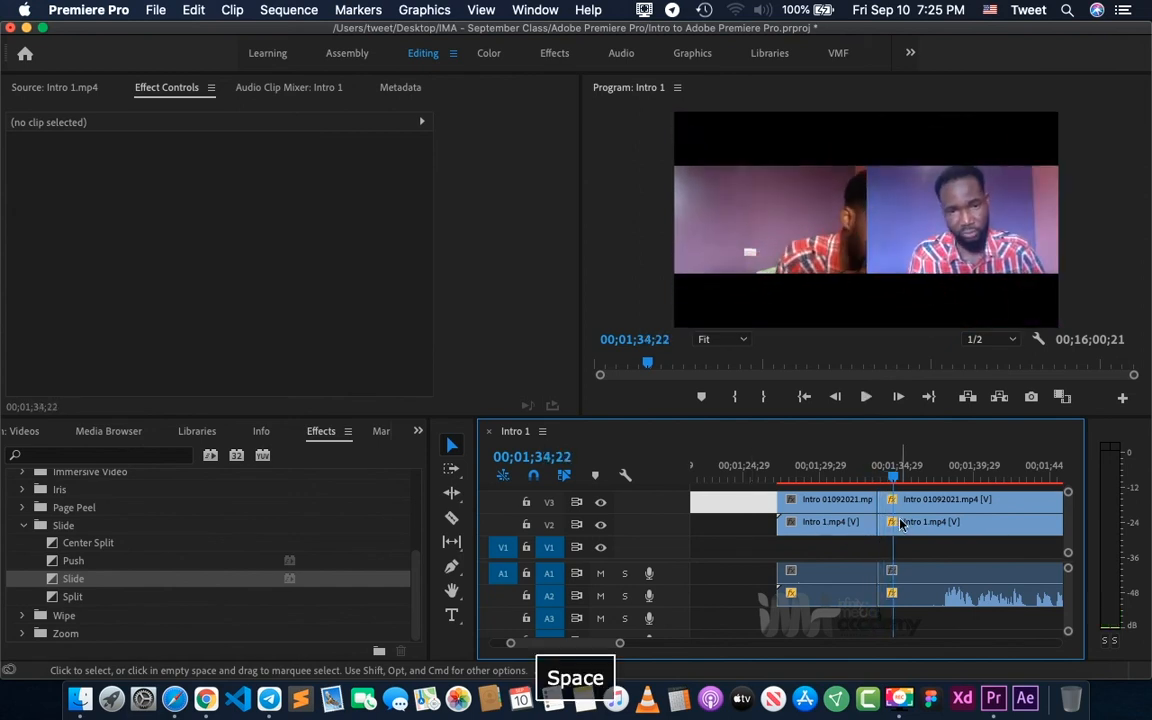
- Inspect the Motion settings of the second Intro 01092021.mp4 segment on V3 and the second Intro 1.mp4 segment on V2
{"action": "left_click", "coordinate": [911, 508]}
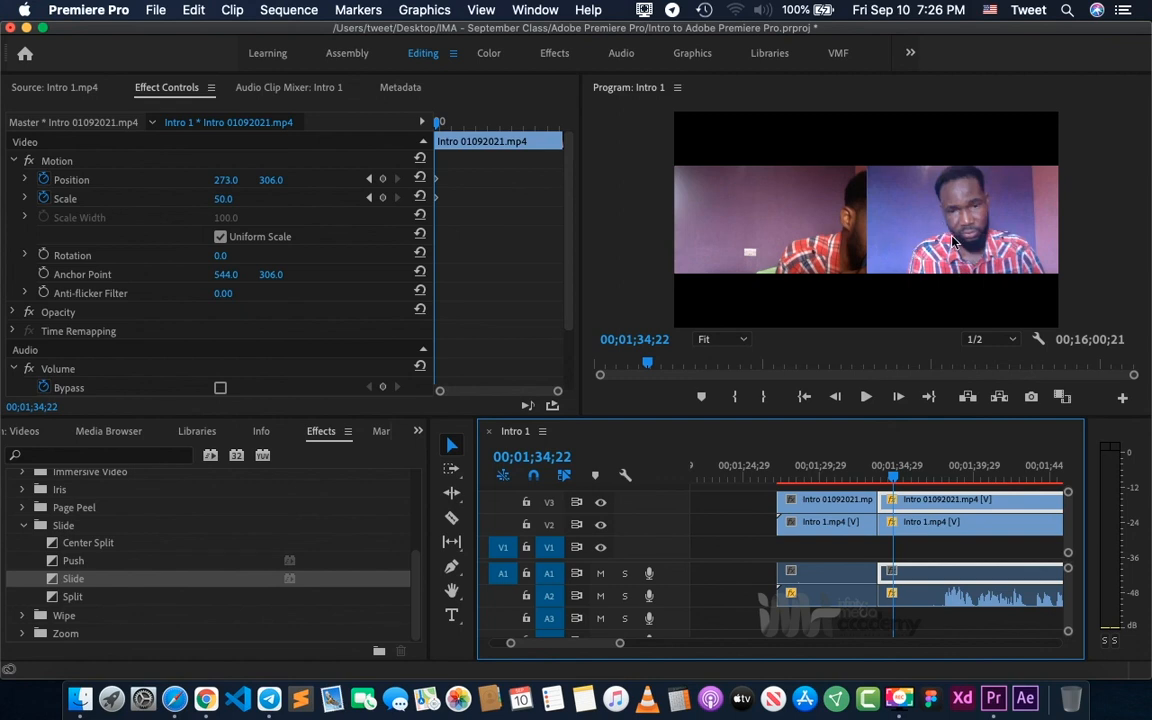
{"action": "left_click", "coordinate": [915, 523]}
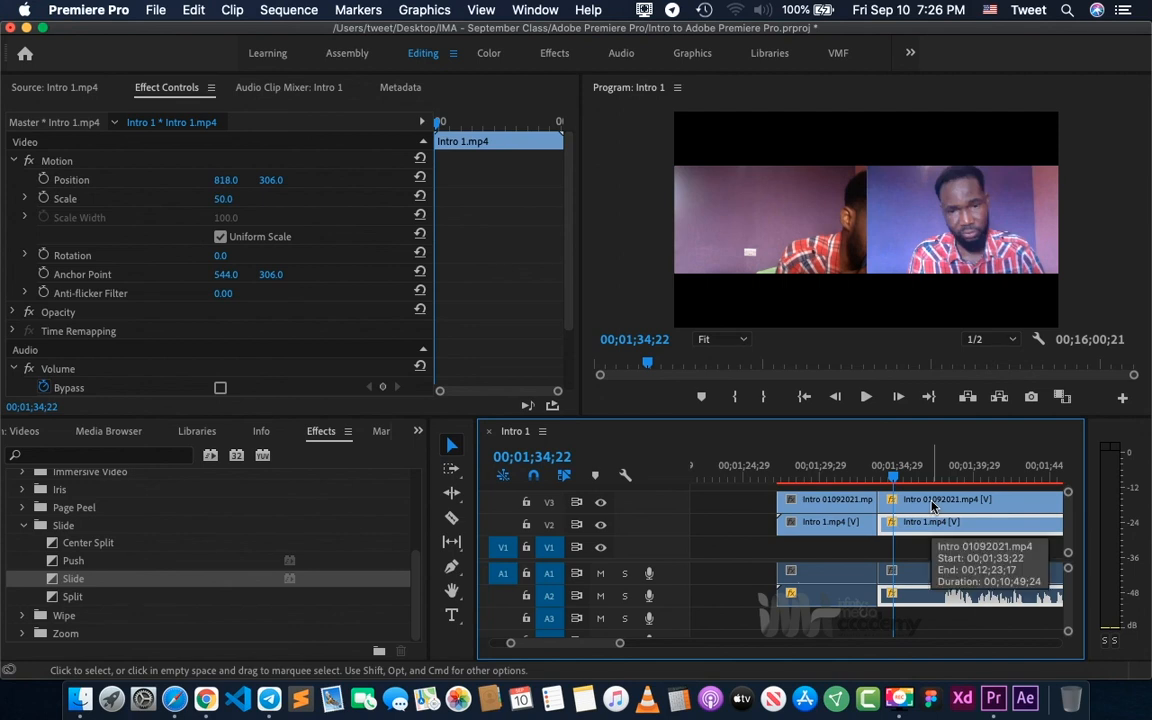
- Move the playhead to the starting Position and Scale keyframes of the second Intro 01092021.mp4 segment on V3, at 00;01;33;22
{"action": "left_click", "coordinate": [932, 505]}
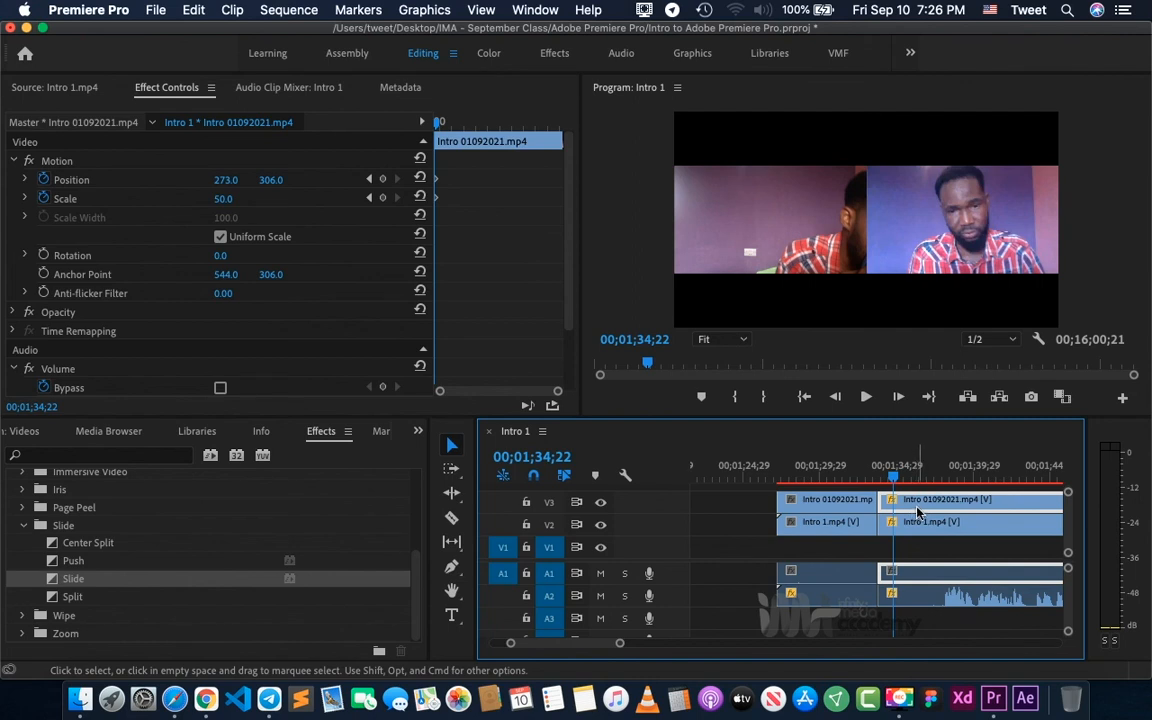
{"action": "left_click", "coordinate": [477, 195]}
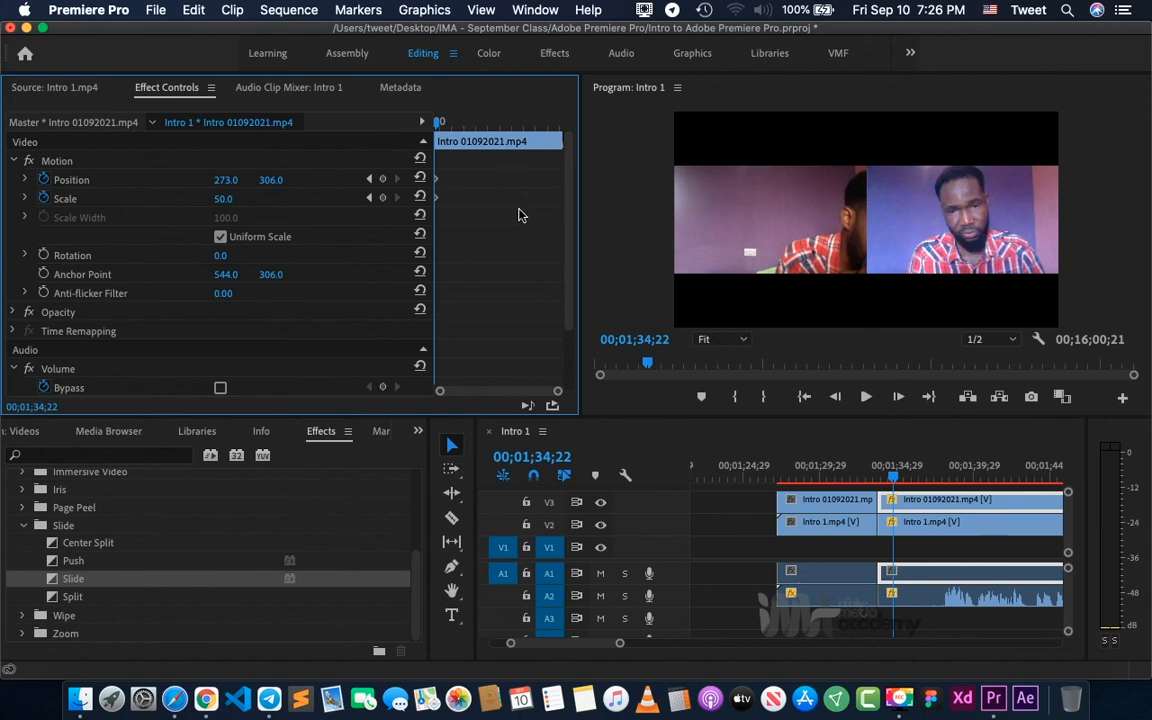
{"action": "key", "text": "equal"}
{"action": "key", "text": "equal"}
{"action": "key", "text": "equal"}
{"action": "key", "text": "equal"}
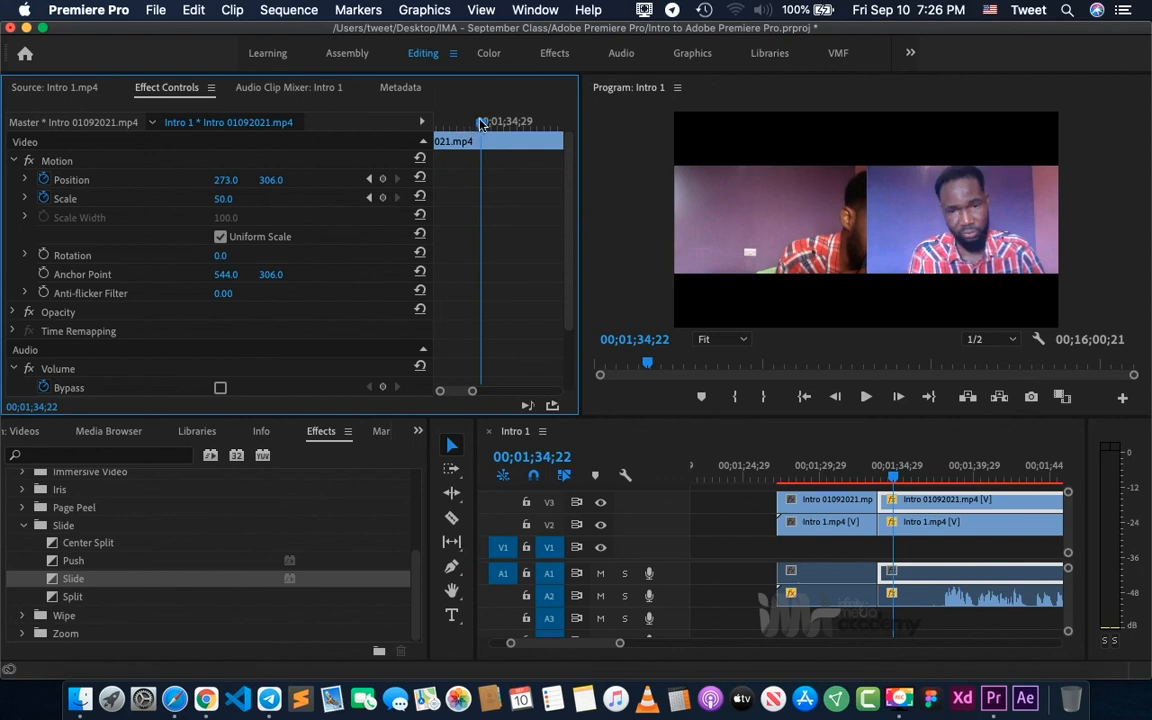
{"action": "left_click_drag", "start_coordinate": [483, 122], "coordinate": [435, 121]}
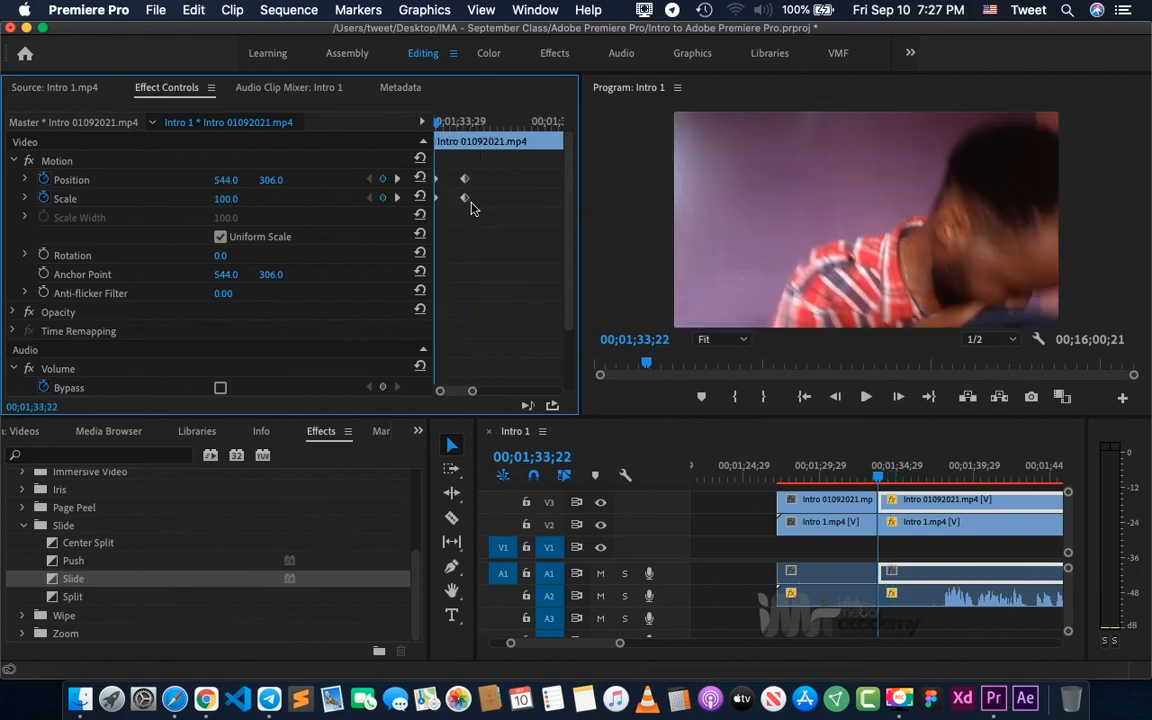
- Turn on Position and Scale keyframing for the second Intro 1.mp4 segment on V2 at 00;01;33;22
{"action": "left_click", "coordinate": [919, 528]}
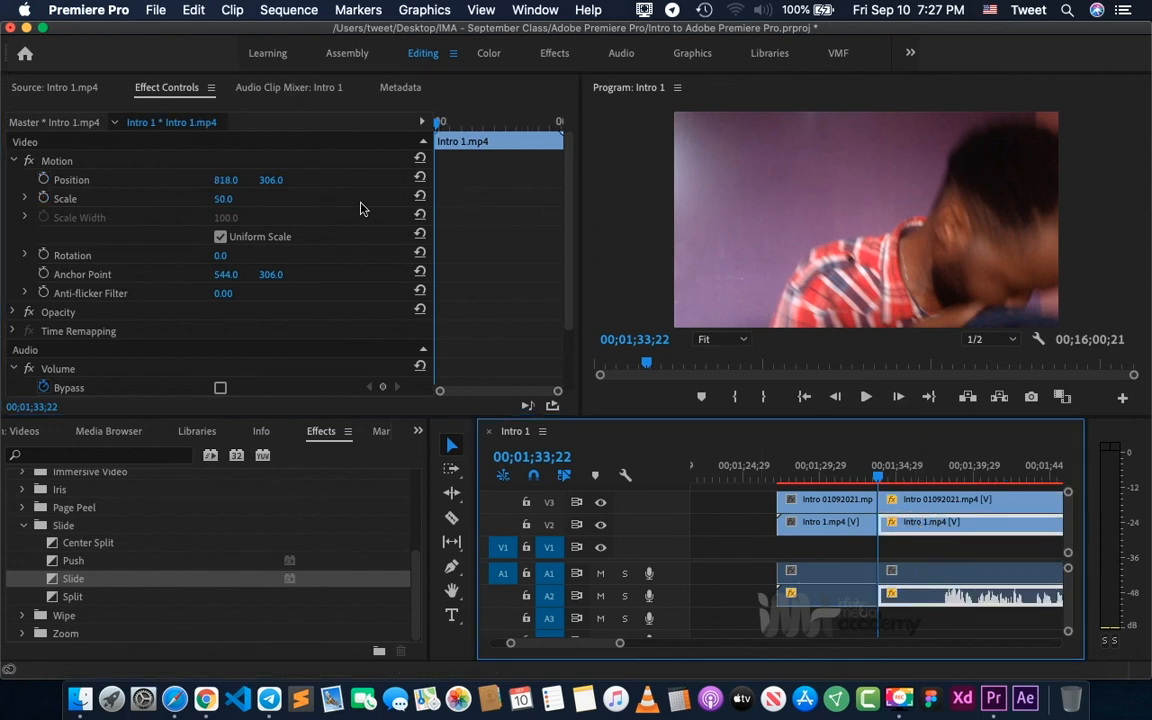
{"action": "left_click", "coordinate": [43, 180]}
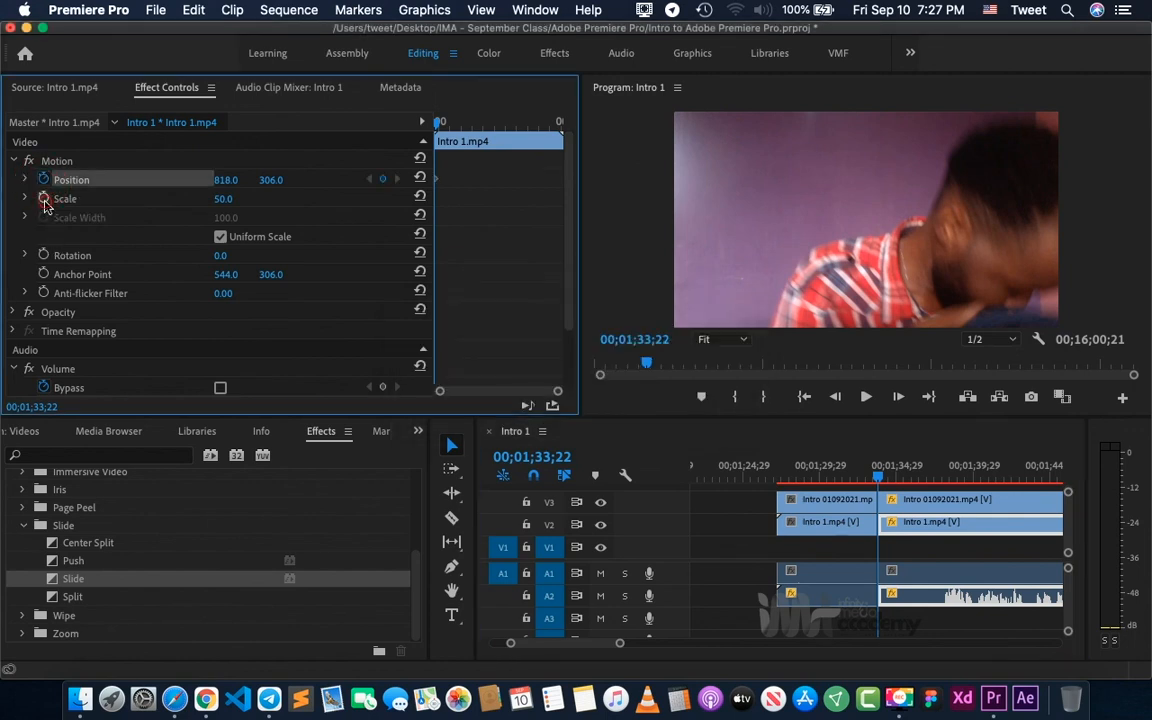
{"action": "left_click", "coordinate": [43, 198]}
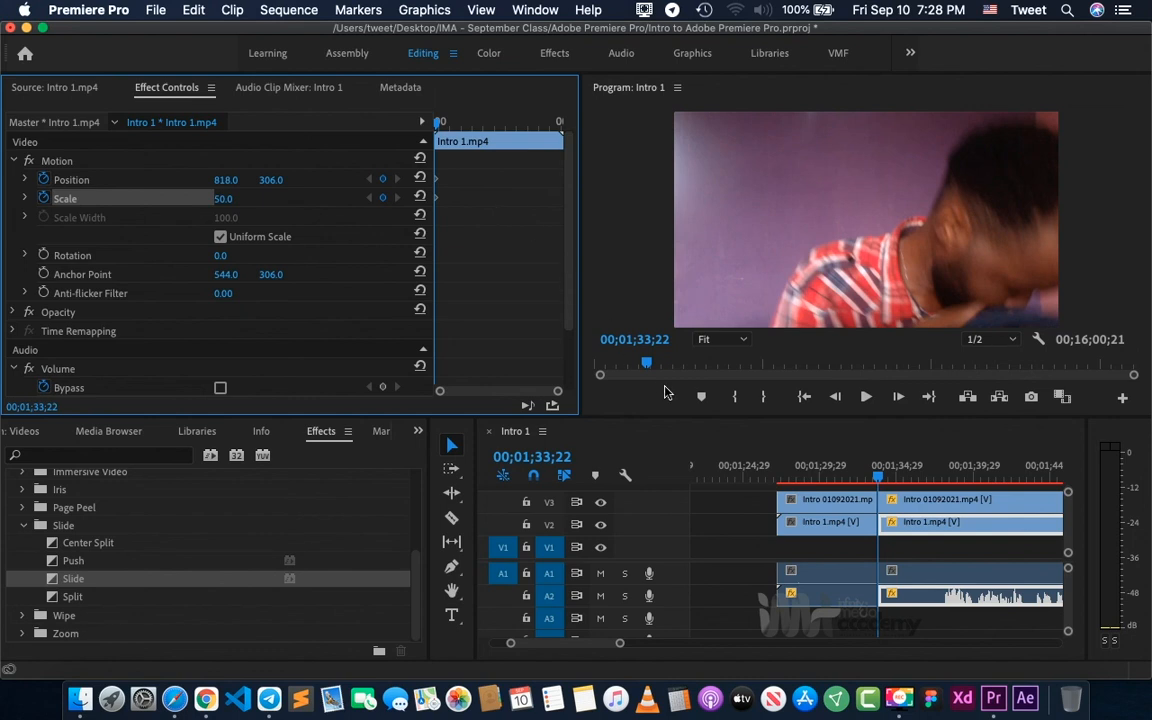
- Deselect the clips in the timeline and save the project
{"action": "left_click", "coordinate": [747, 557]}
{"action": "scroll", "coordinate": [794, 557], "scroll_direction": "right", "scroll_amount": 2}
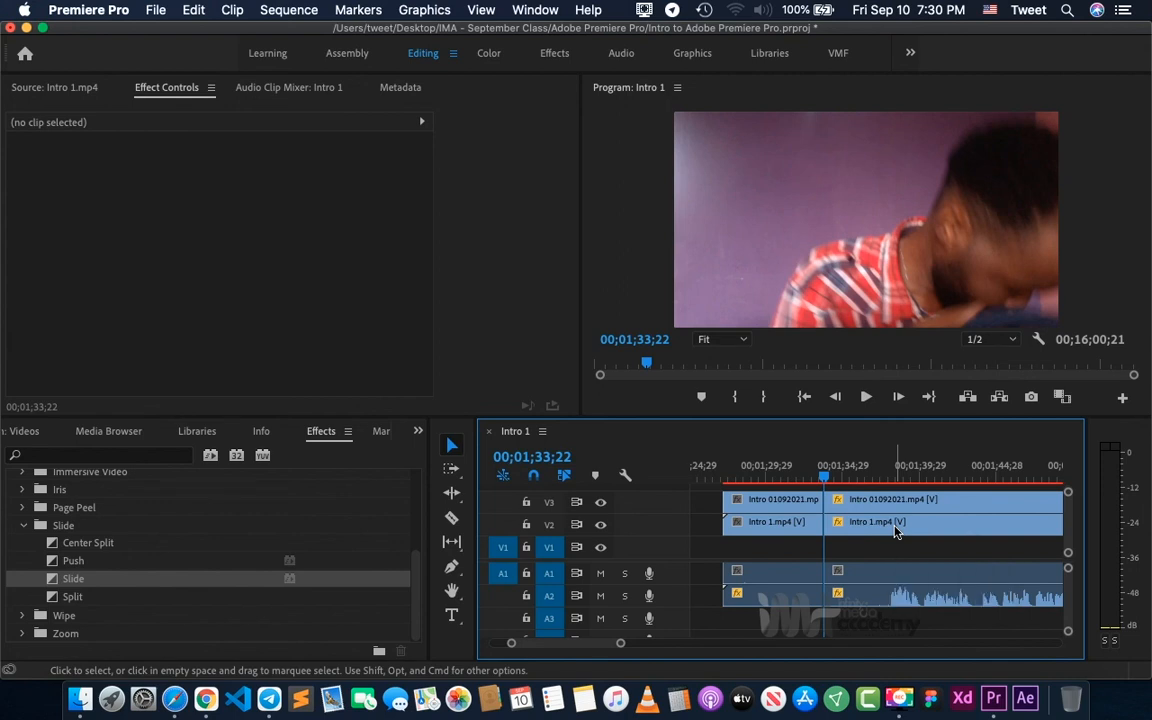
{"action": "key", "text": "cmd+s"}
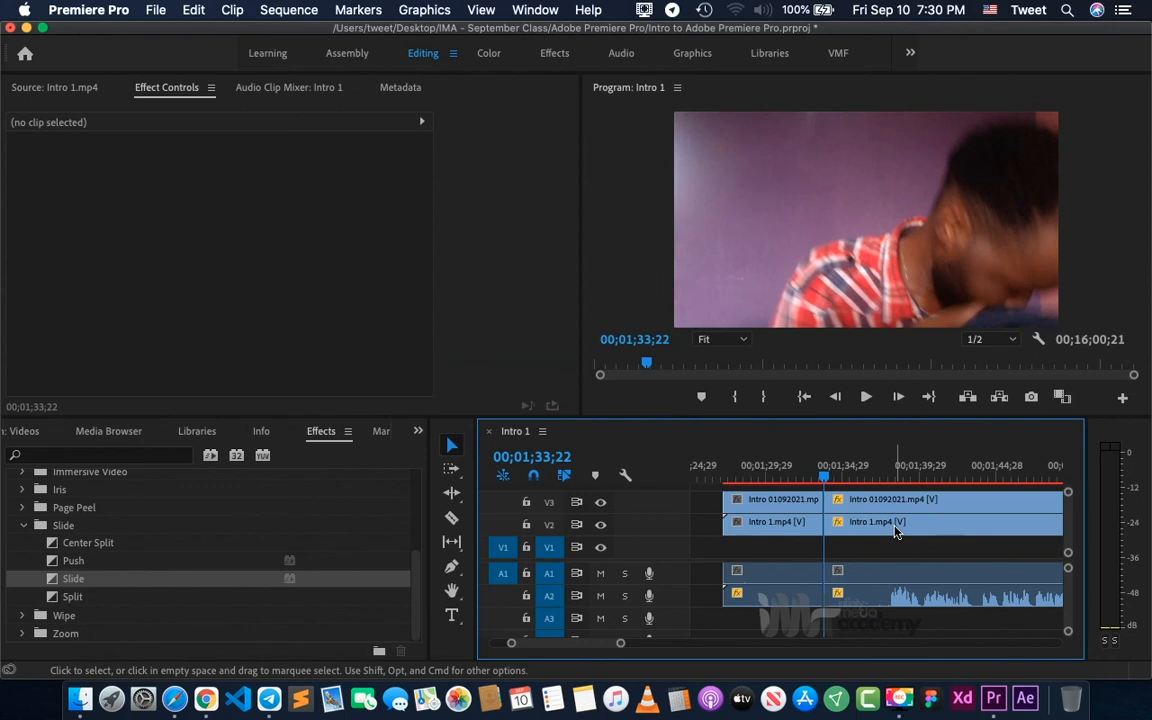